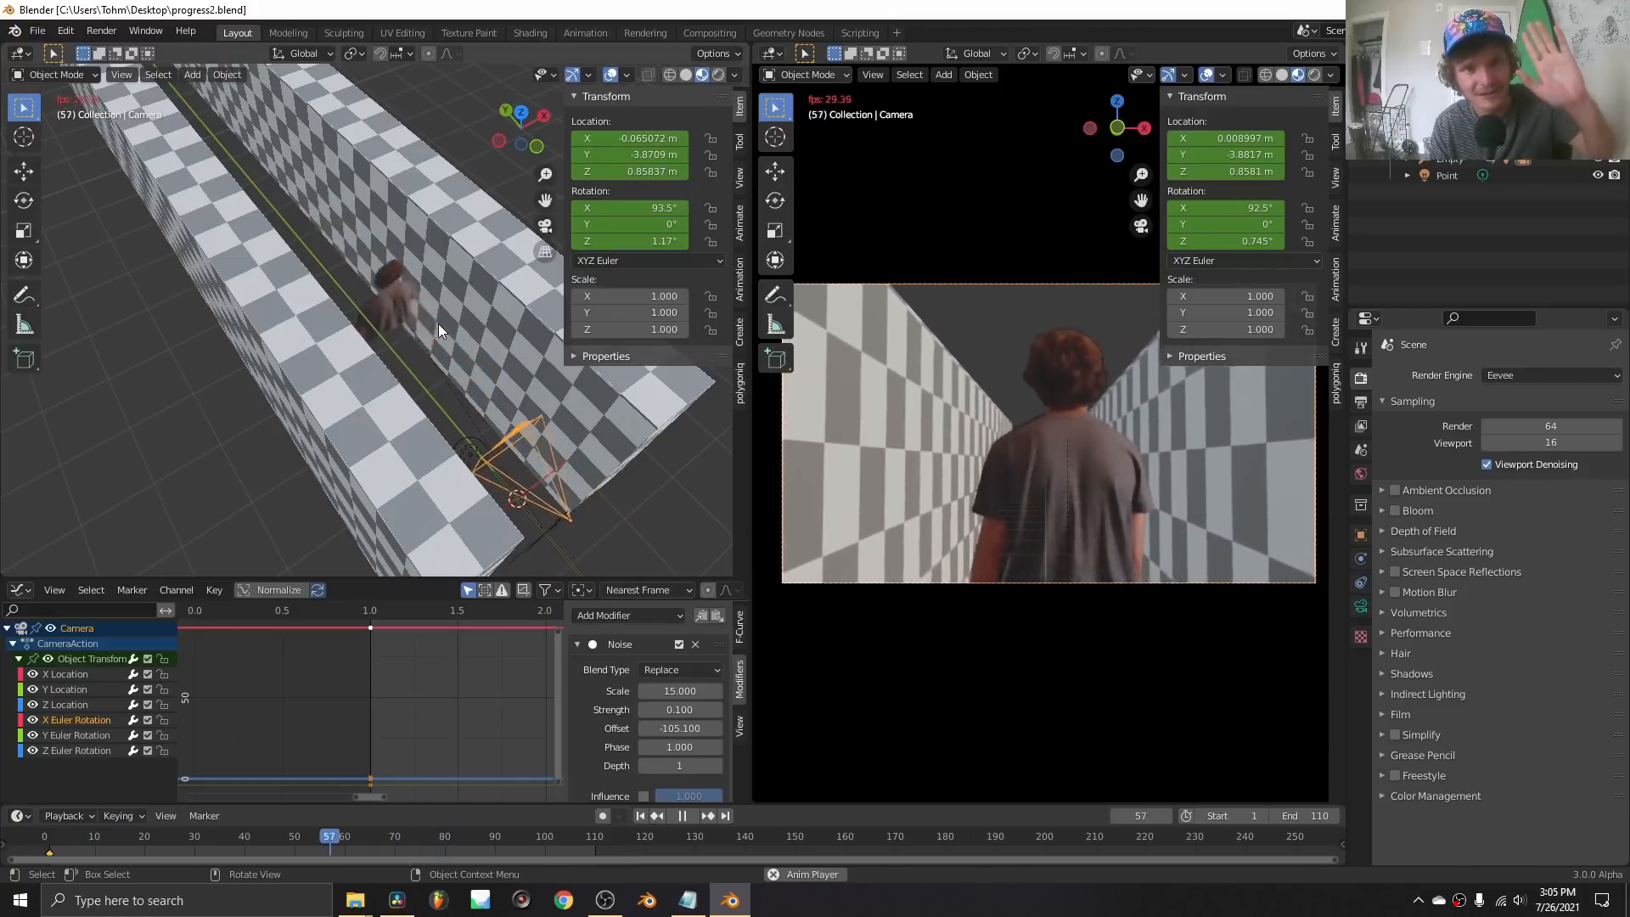
Stop playback, open the recent file progress.blend and show the scene in Material Preview shading.
key(space)
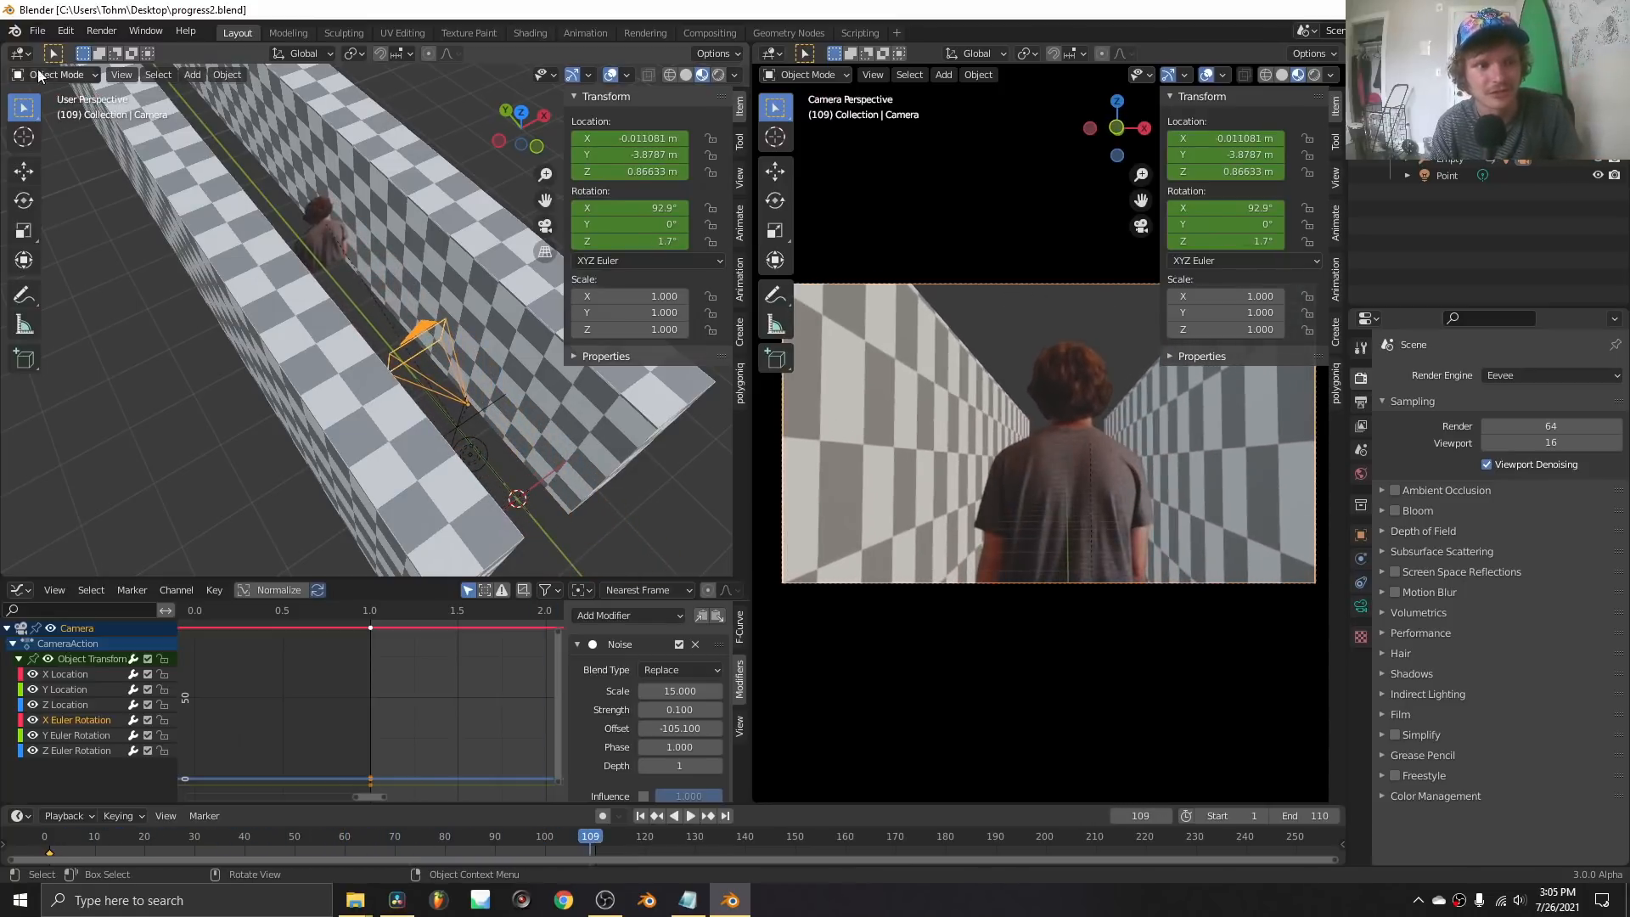
click(37, 31)
mouse_move(61, 85)
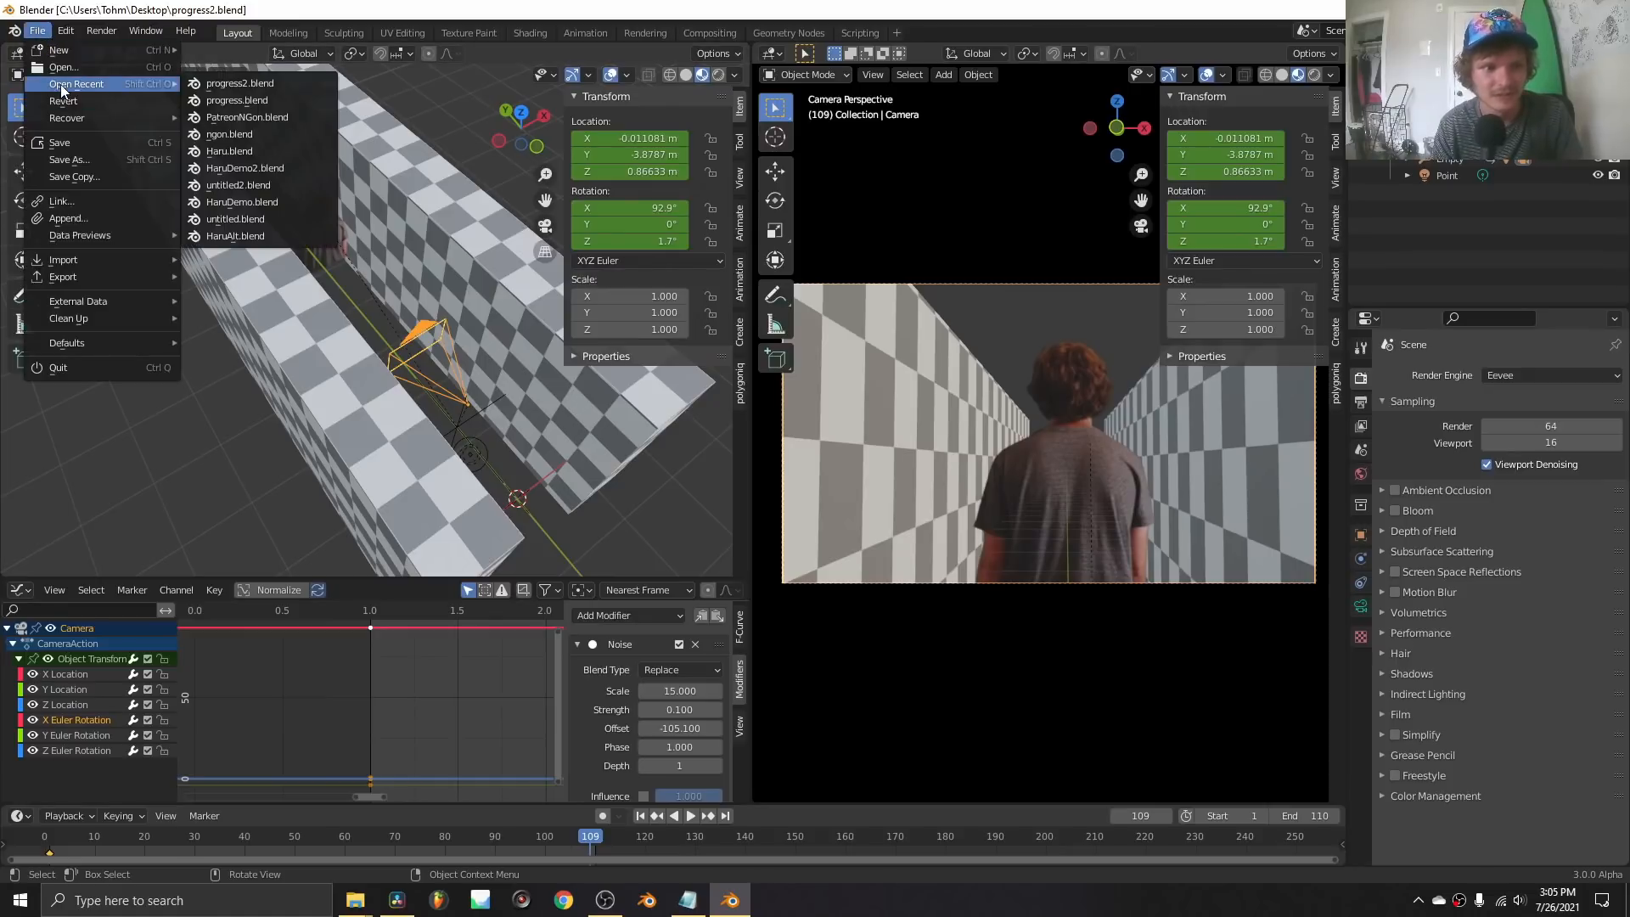
click(213, 100)
click(1299, 75)
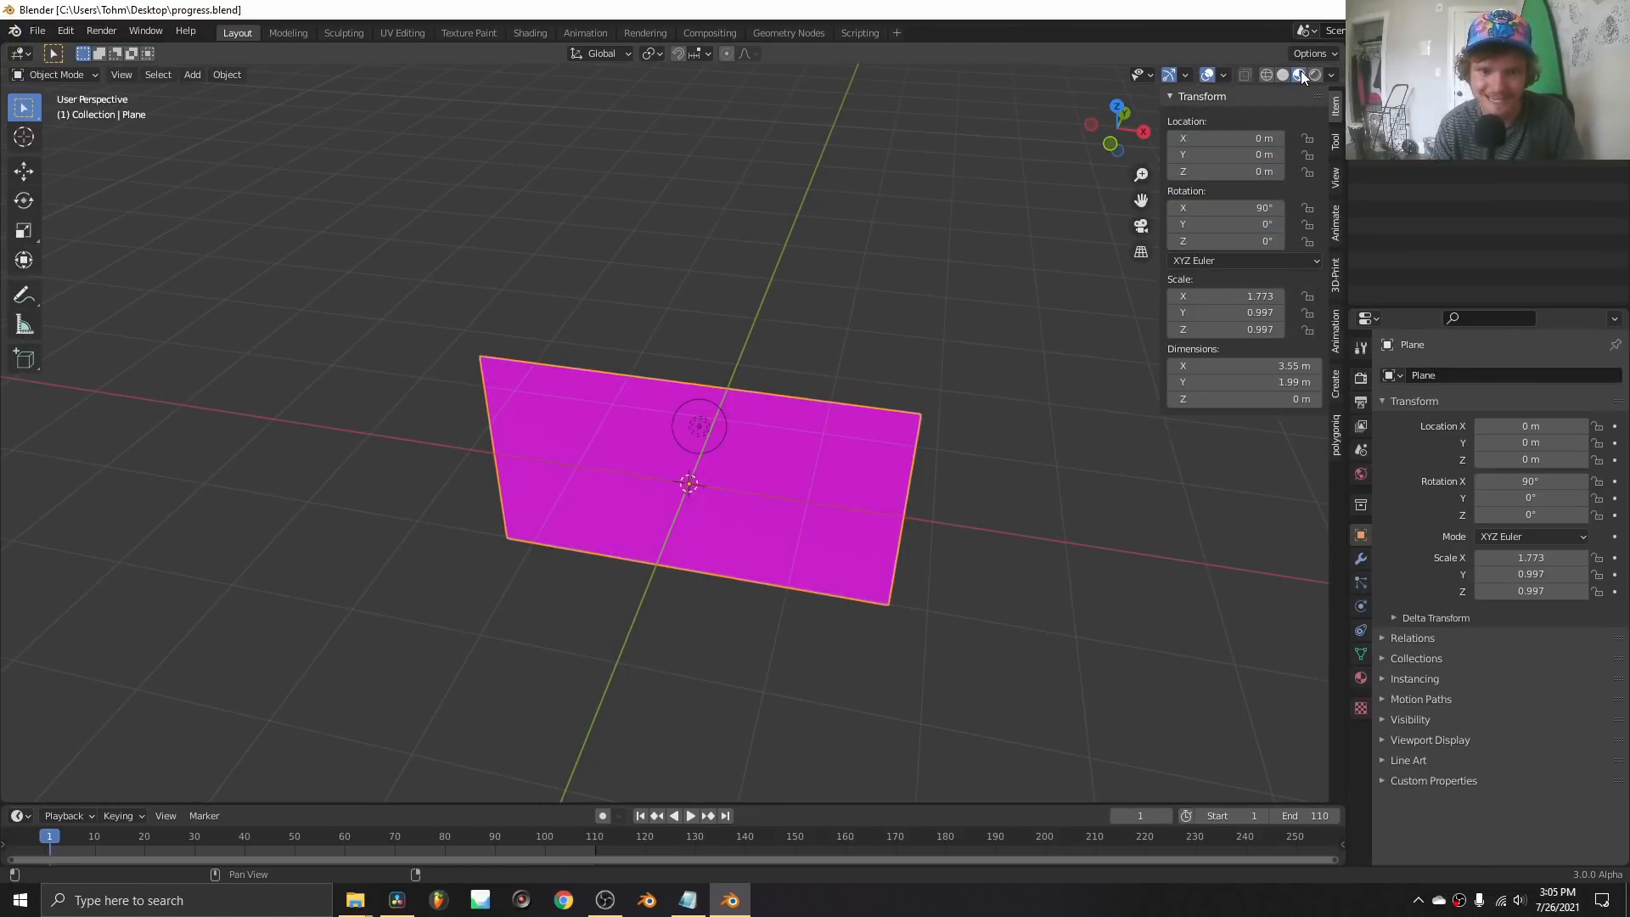
Play back the footage on the plane and examine it from several angles.
key(space)
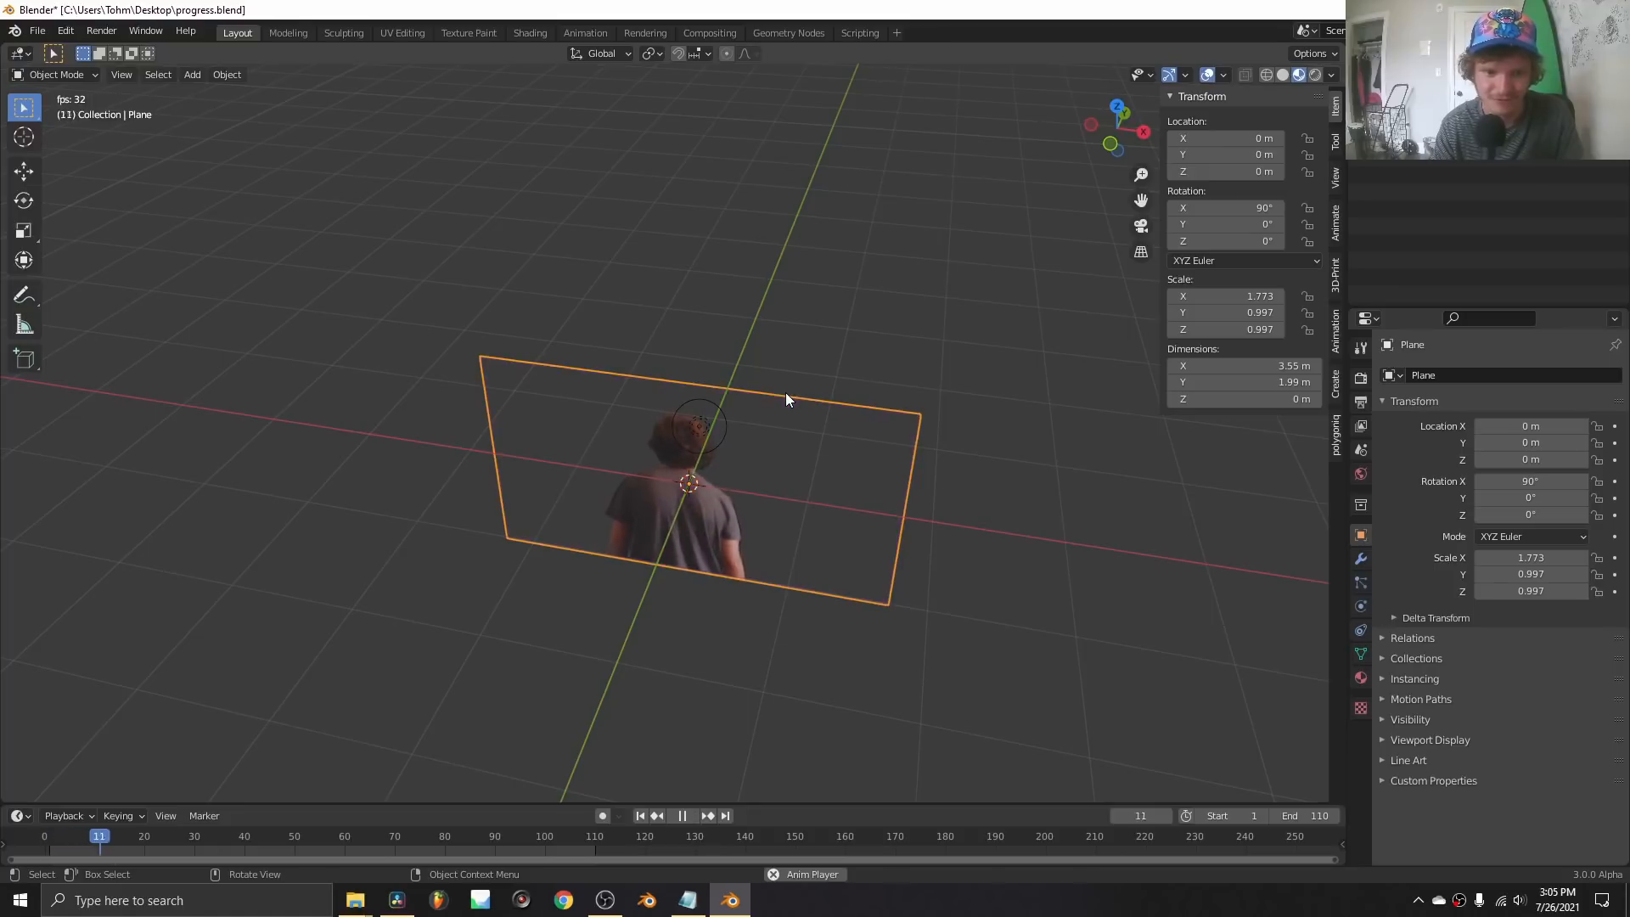
mouse_move(786, 392)
middle_down()
mouse_move(752, 406)
mouse_move(792, 382)
middle_up()
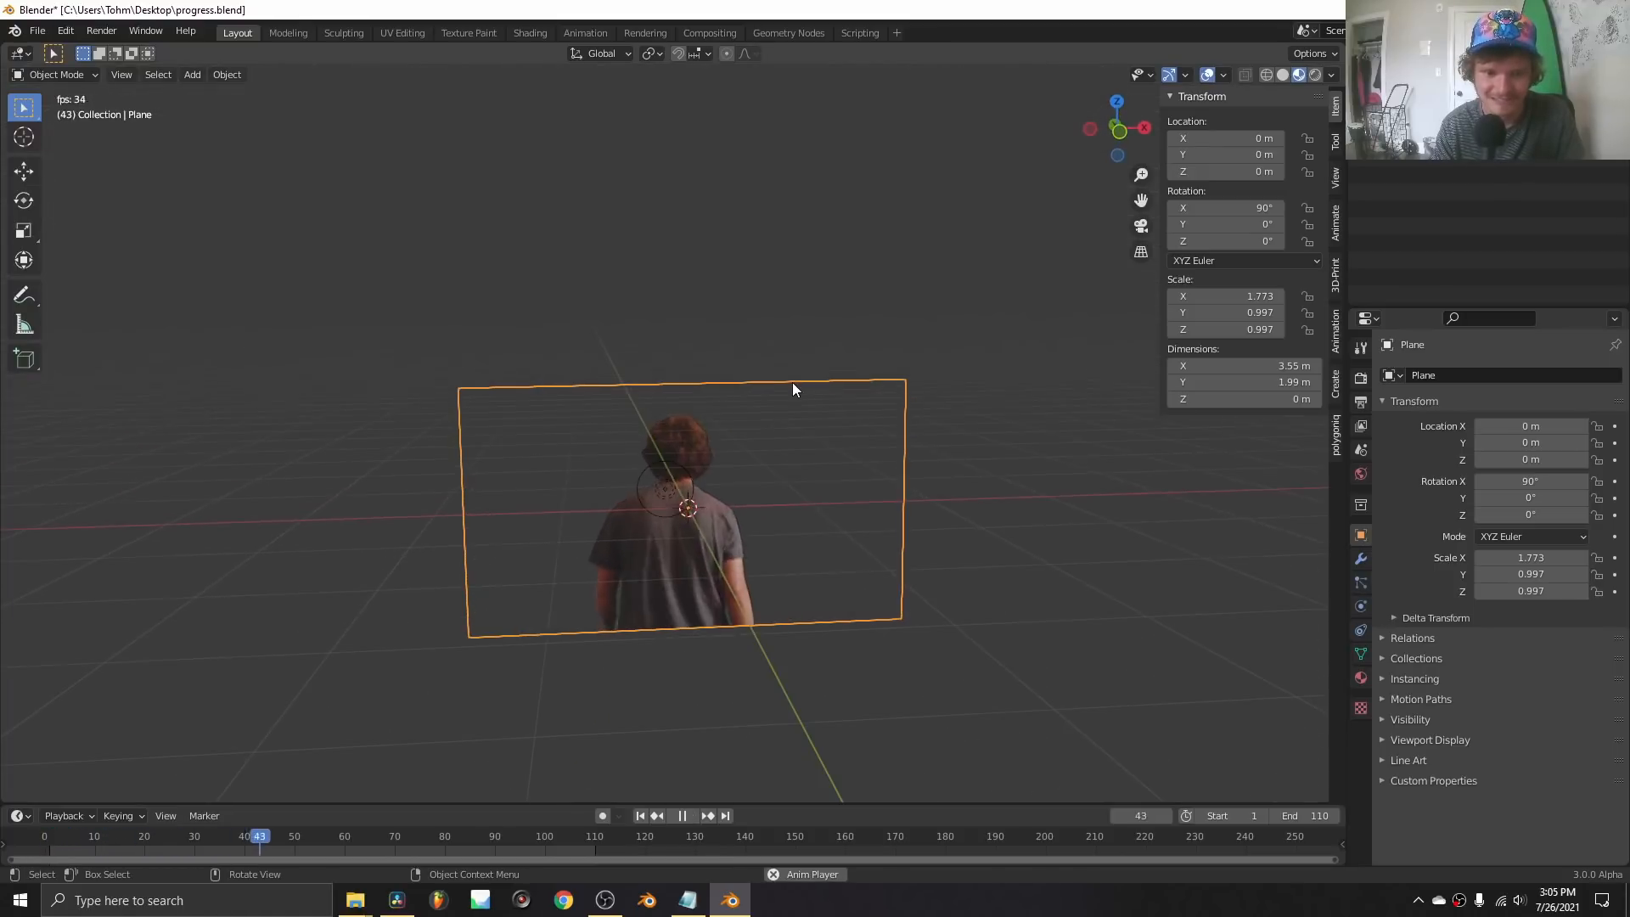
key(Escape)
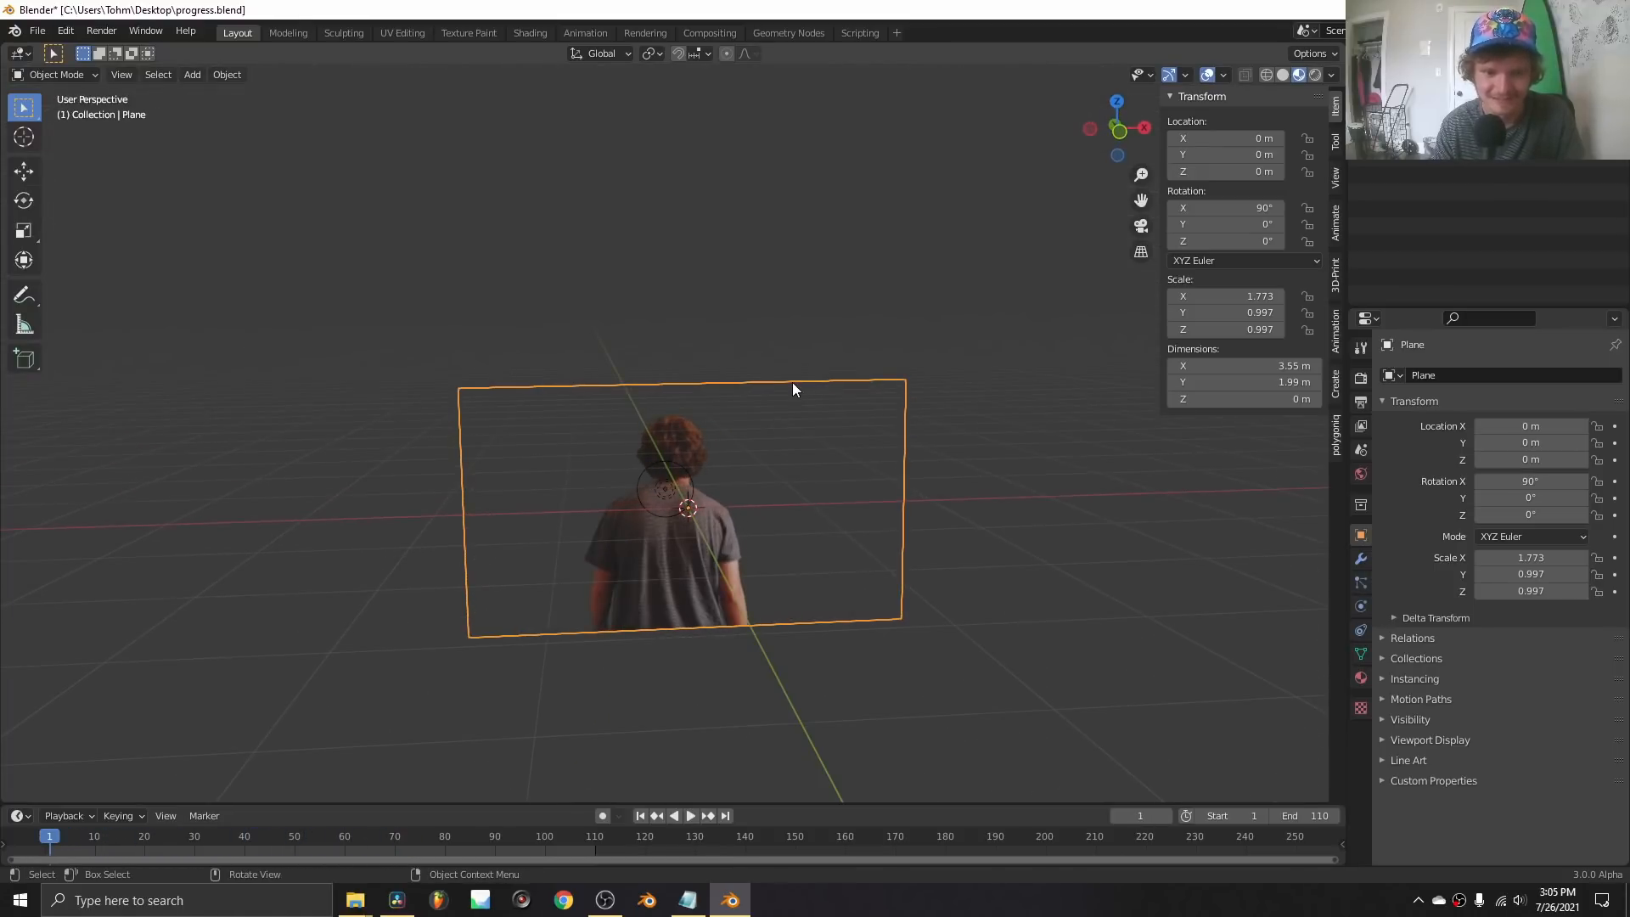
click(636, 478)
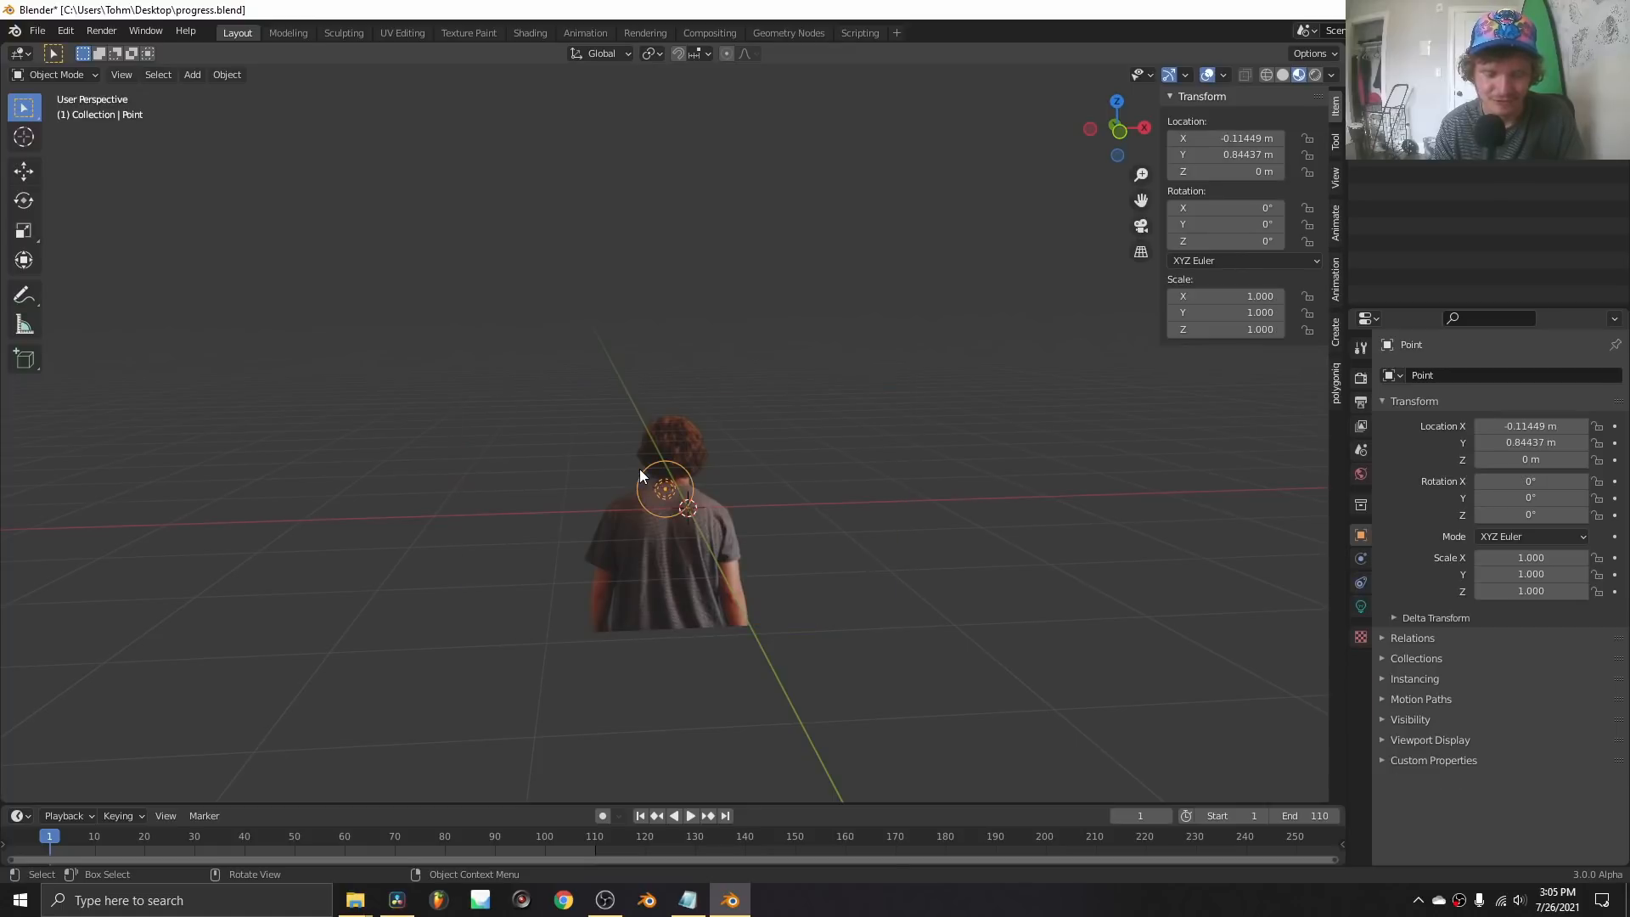
middle_drag(639, 467, 638, 465)
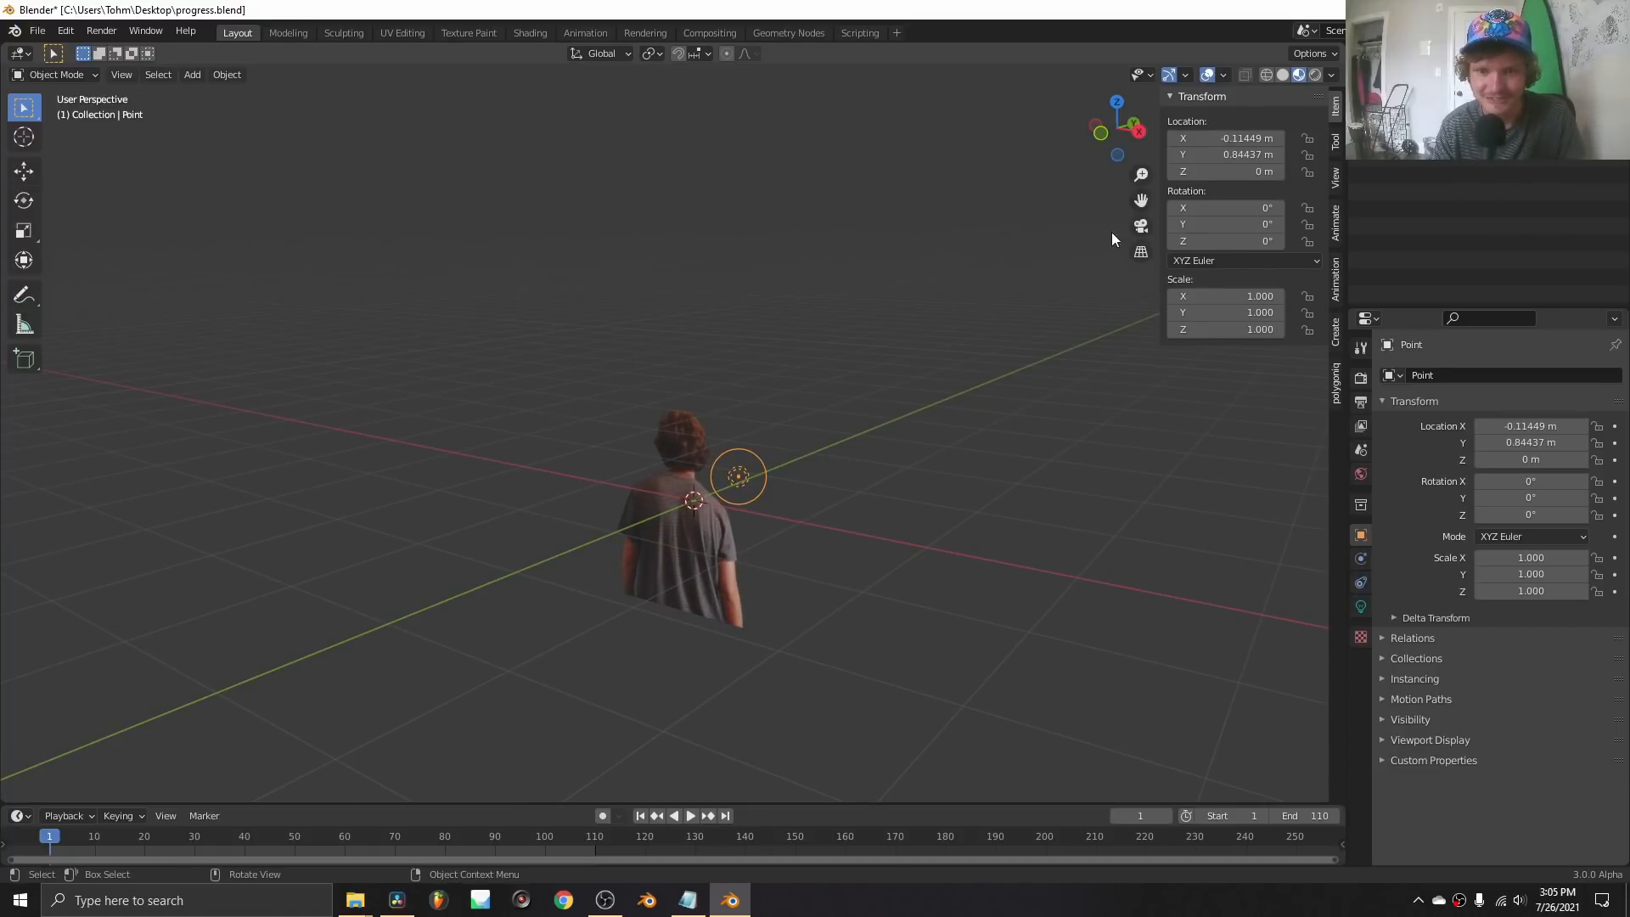
In front view, move the footage plane up along Z by about 0.997 m so its lower edge sits on the ground.
click(1100, 134)
click(715, 584)
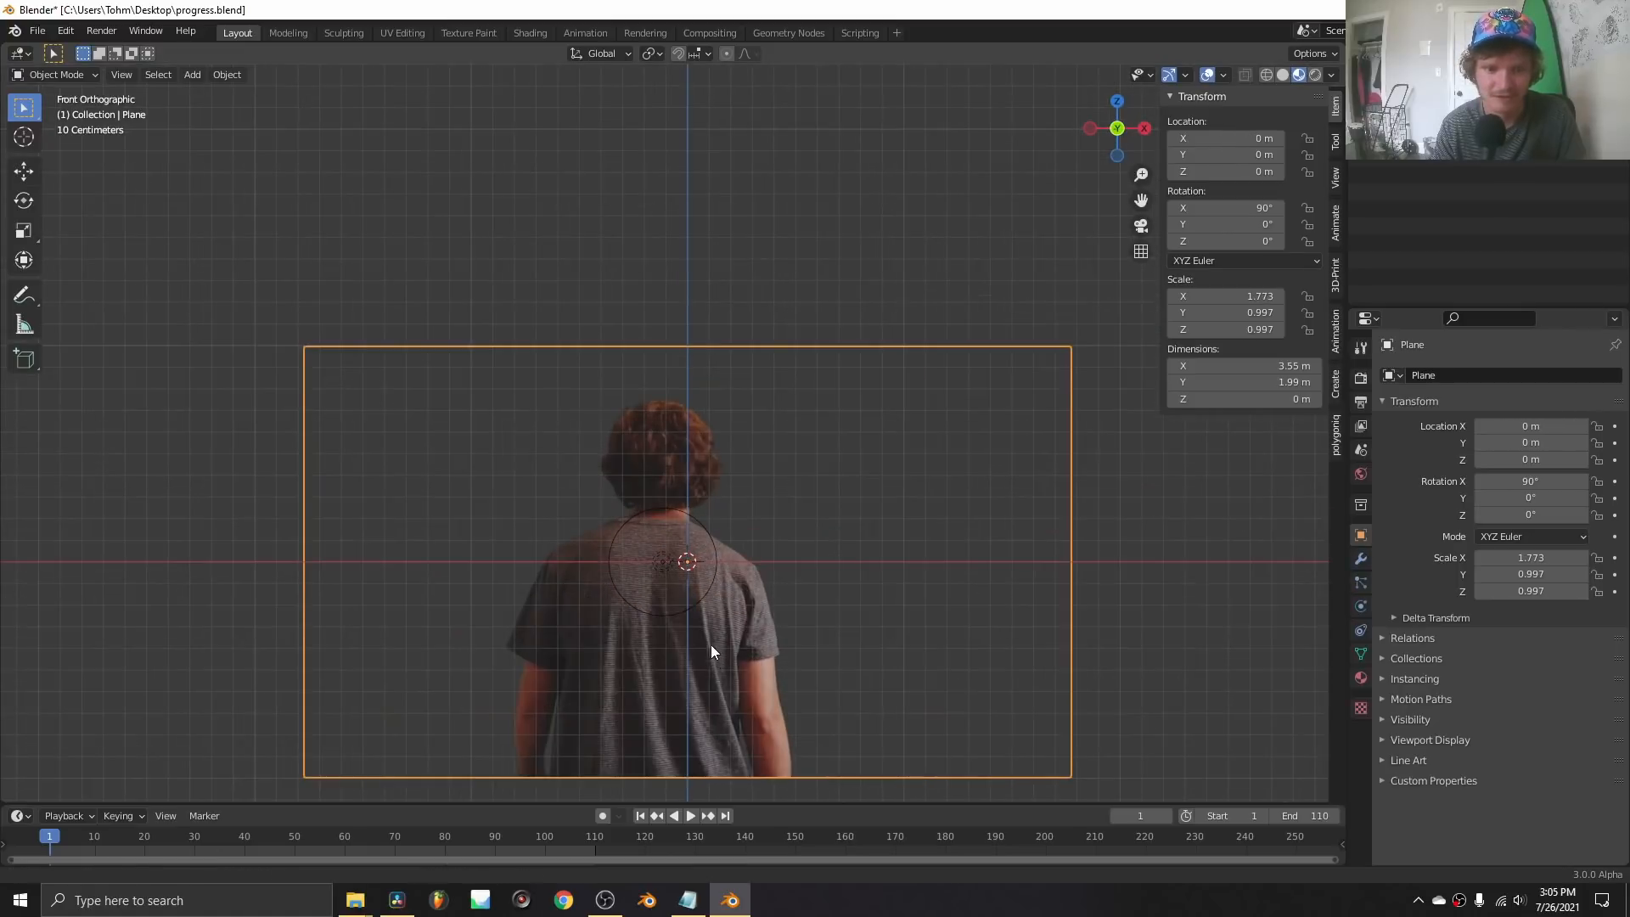
key(g)
key(z)
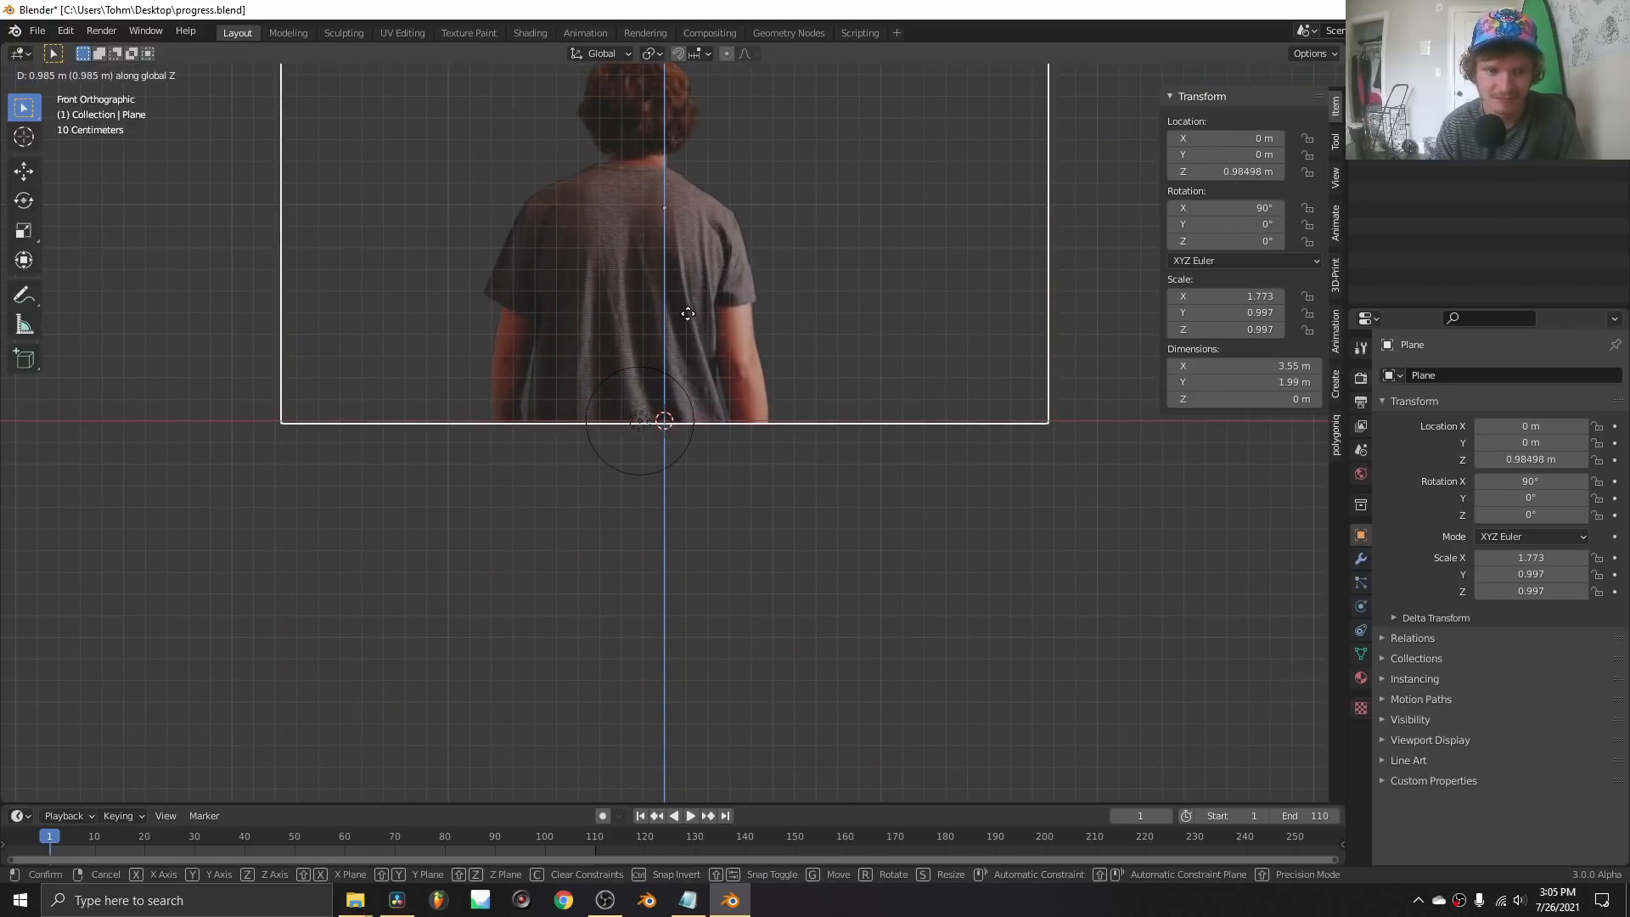
click(686, 311)
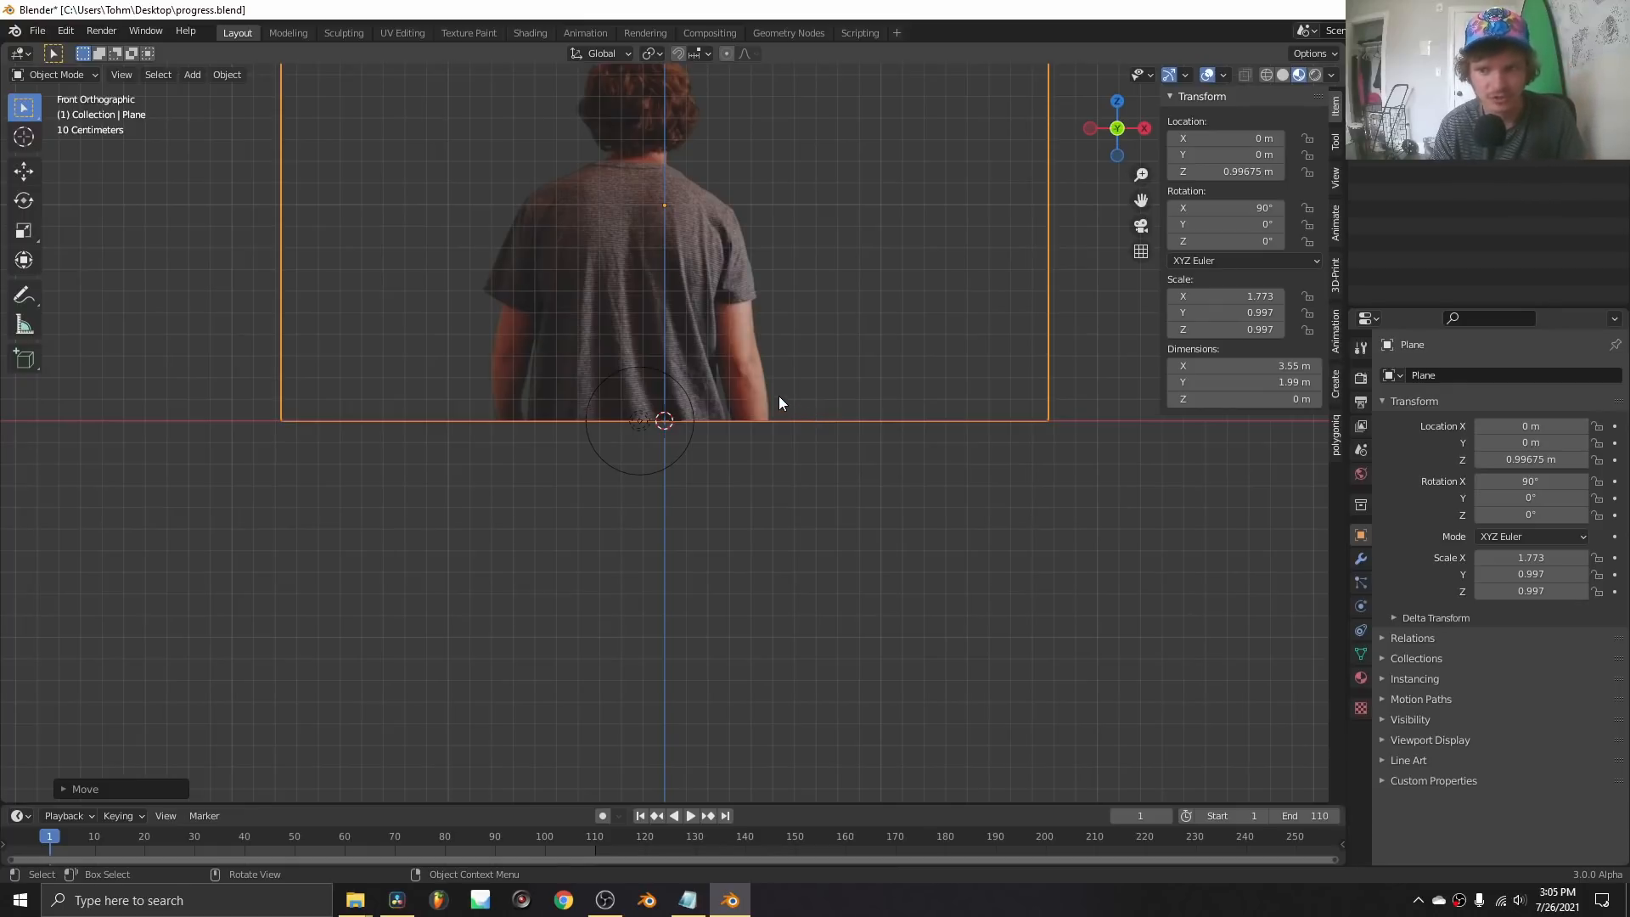
Add a camera at the world origin and set its rotation to 0° on all three axes.
middle_drag(707, 307, 615, 453)
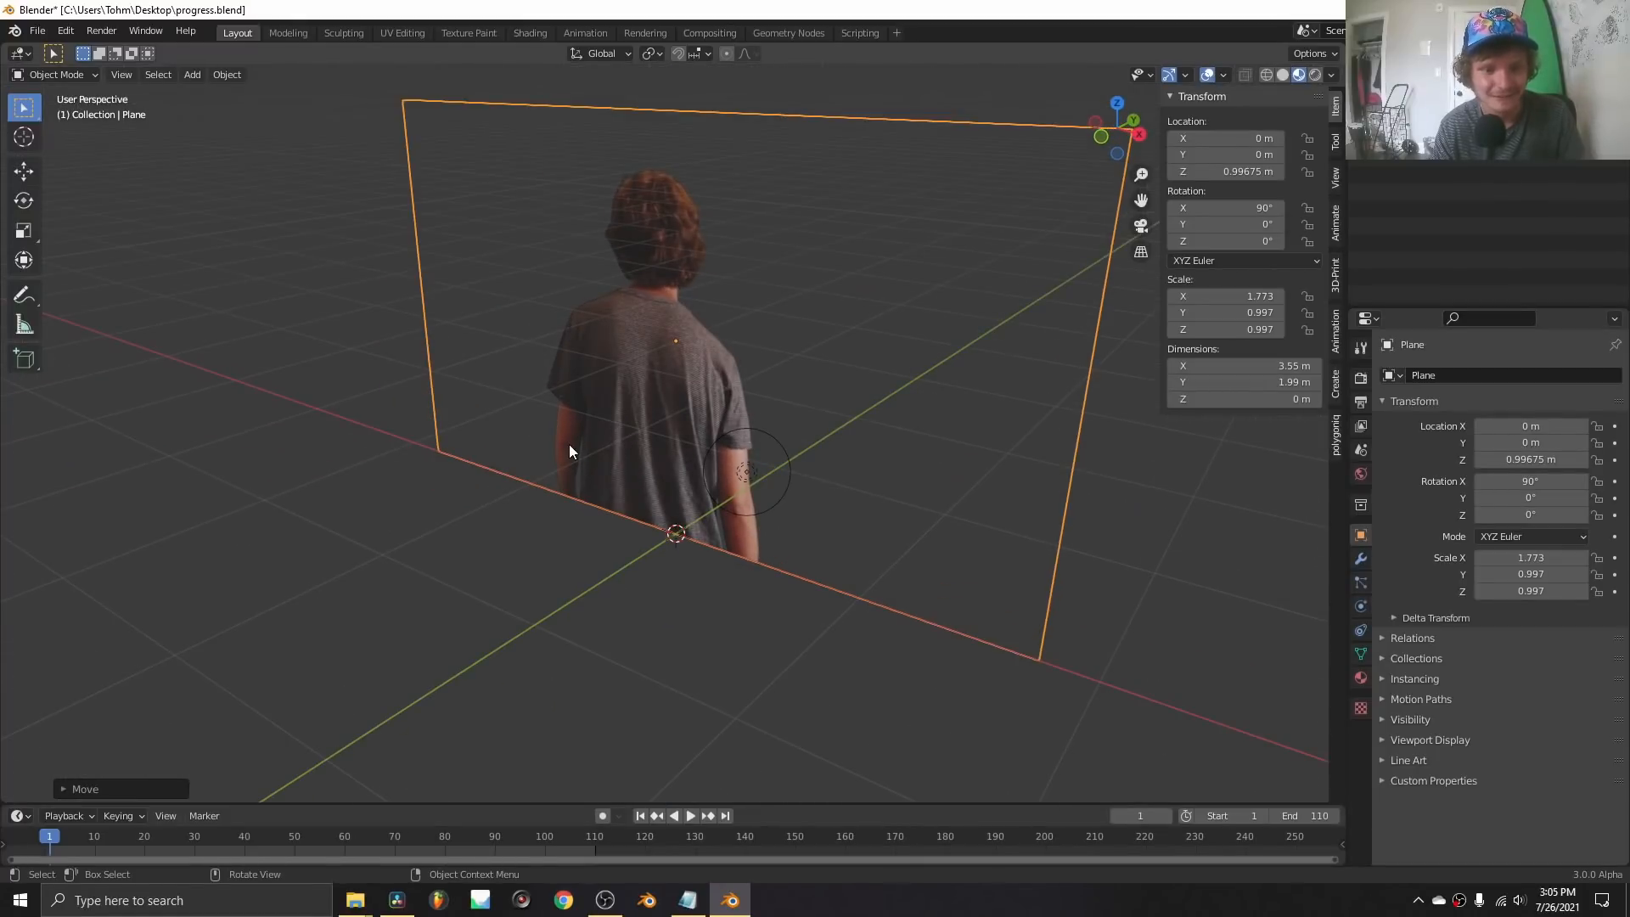
key(shift+a)
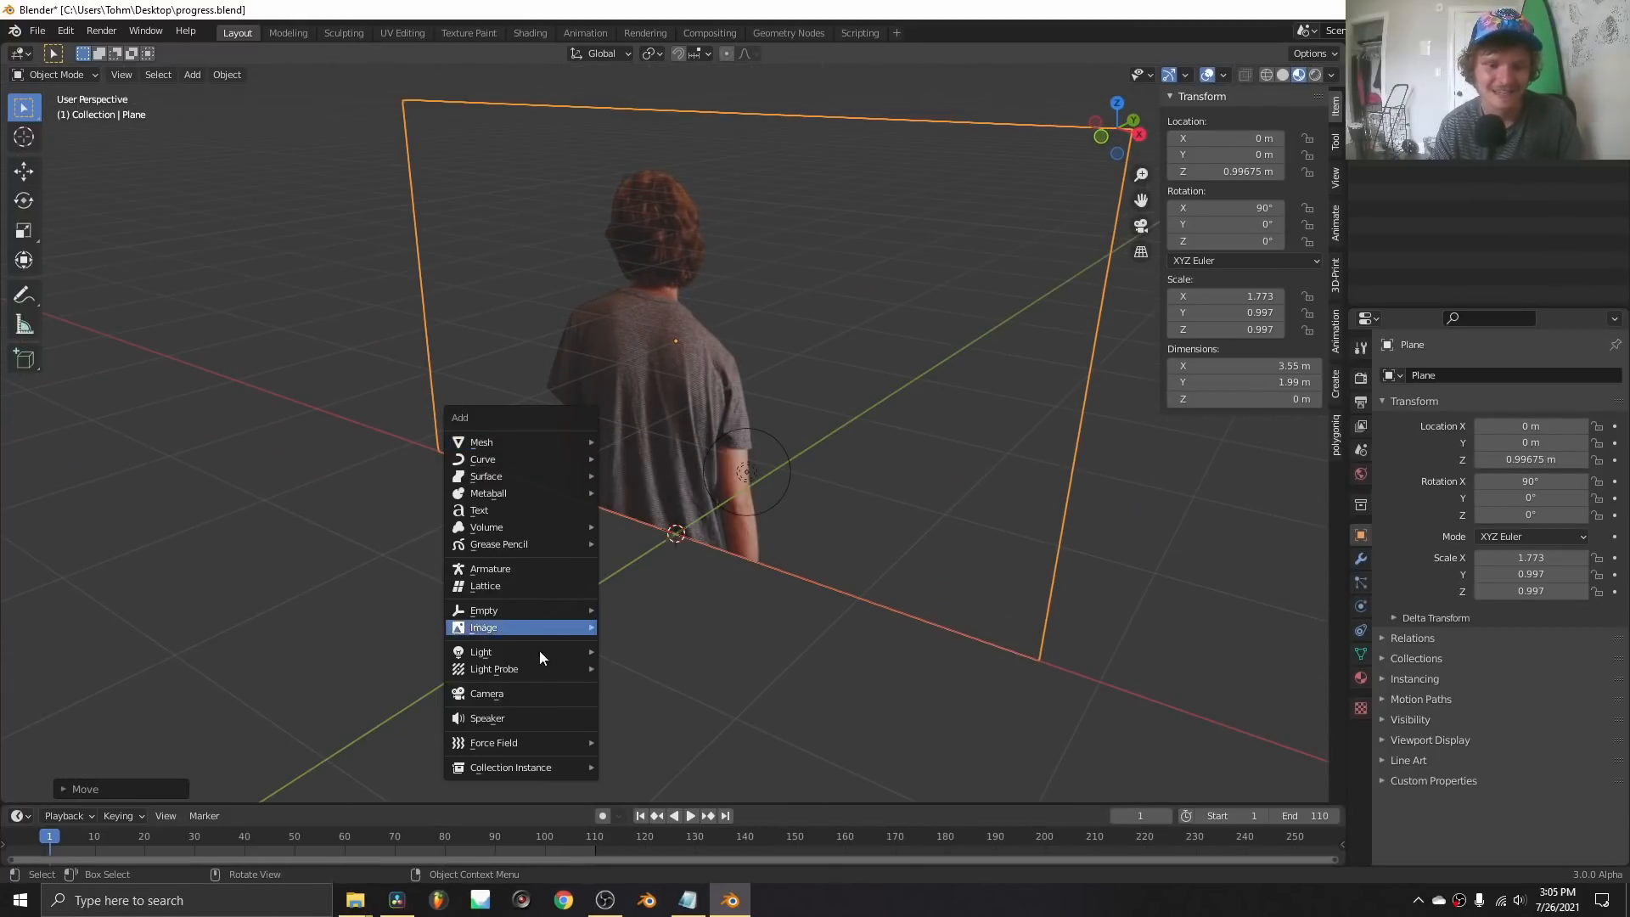
click(528, 695)
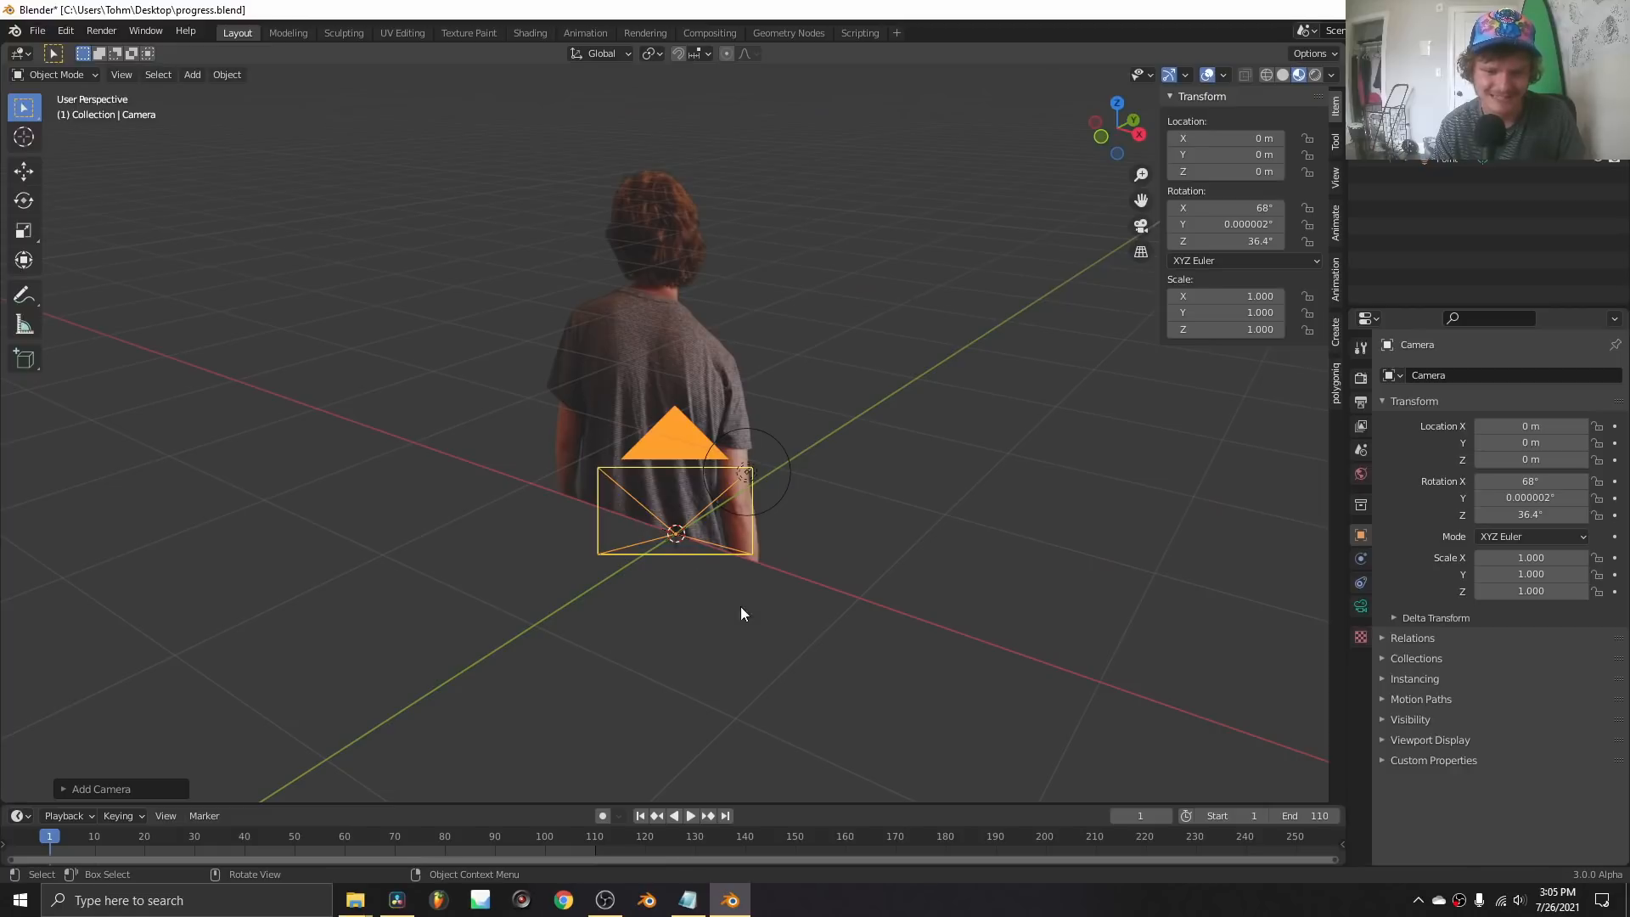
drag(1223, 208, 1222, 242)
text(0)
key(Return)
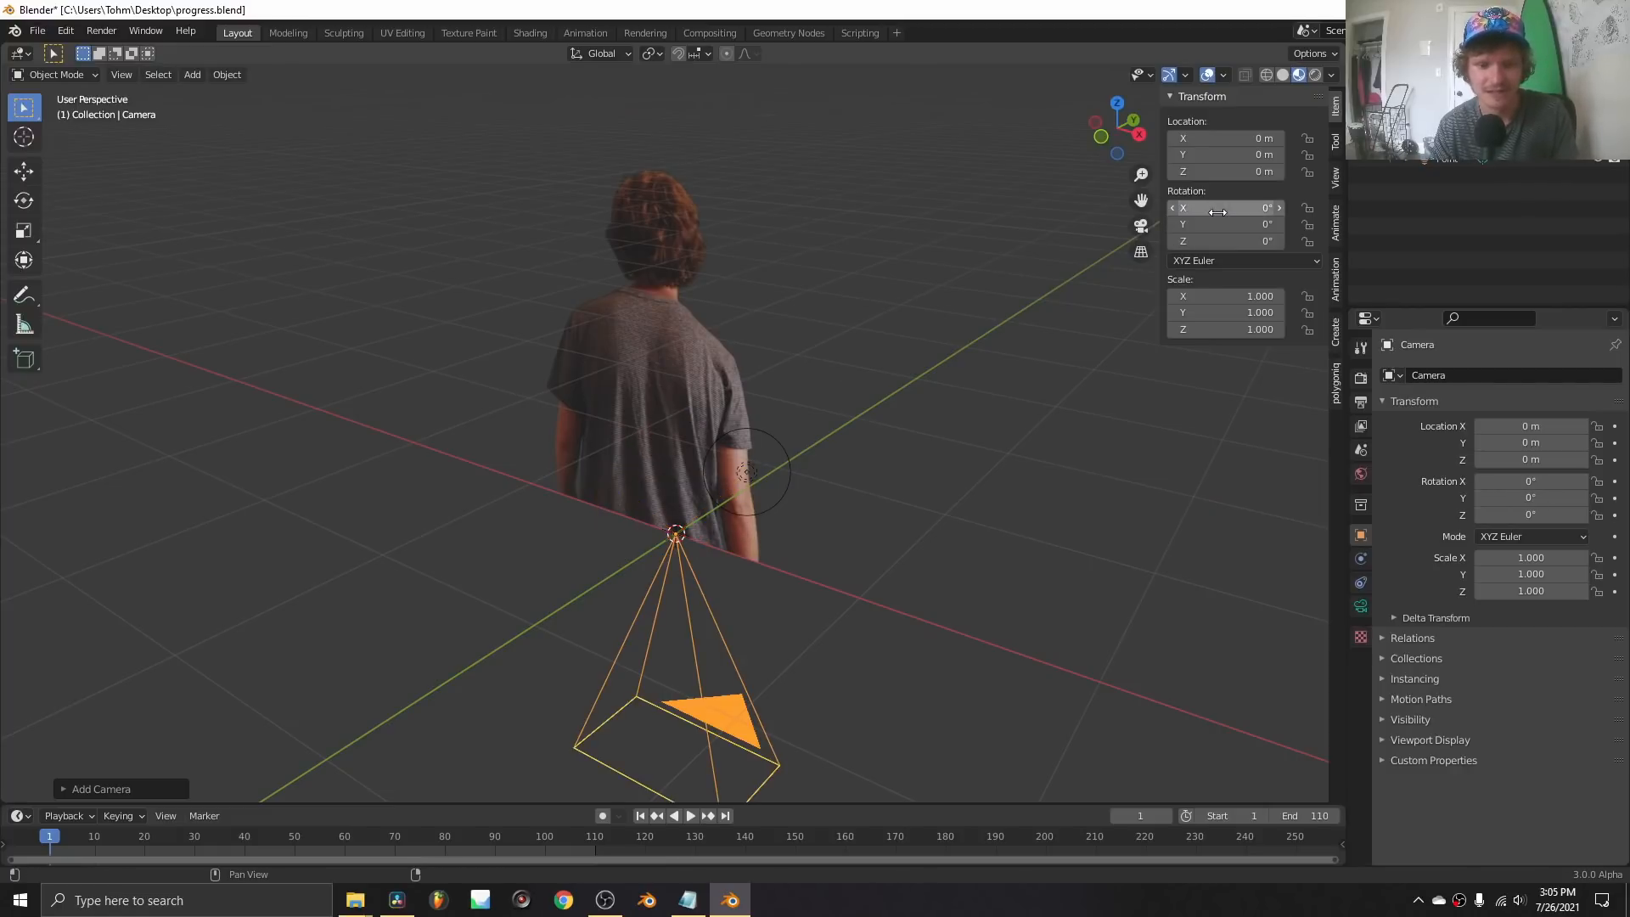
Move the camera back to about -3.29 m on Y and set its X rotation to 90° so it faces the plane.
drag(1222, 154, 1075, 155)
scroll(690, 363, down, 6)
middle_drag(690, 363, 634, 399)
drag(1219, 158, 1089, 159)
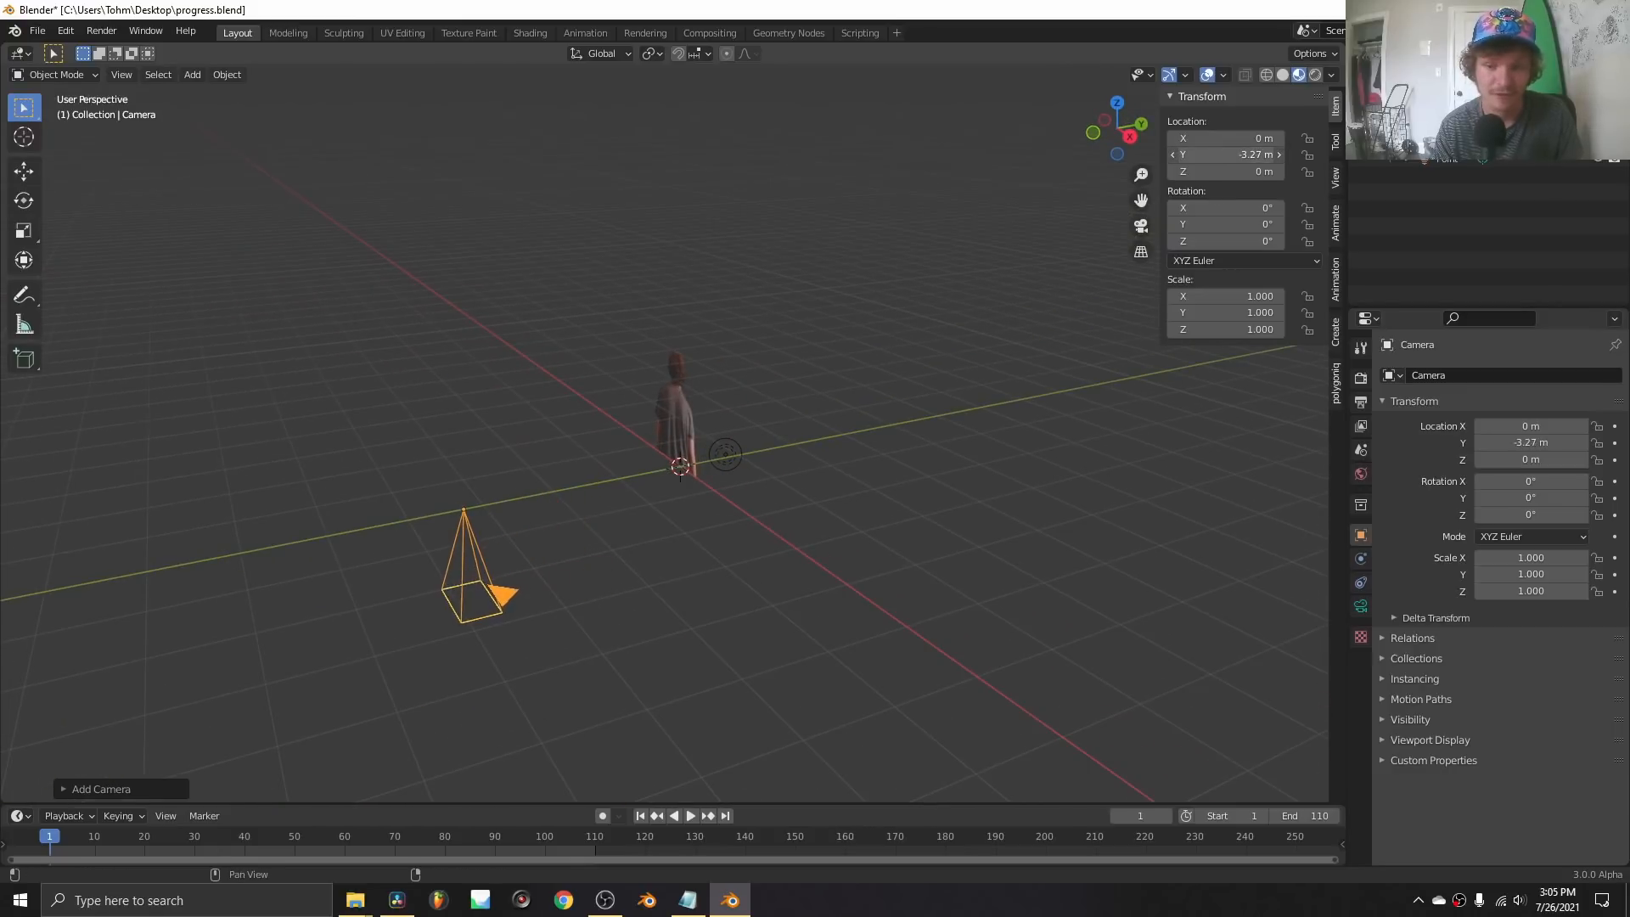
click(1221, 205)
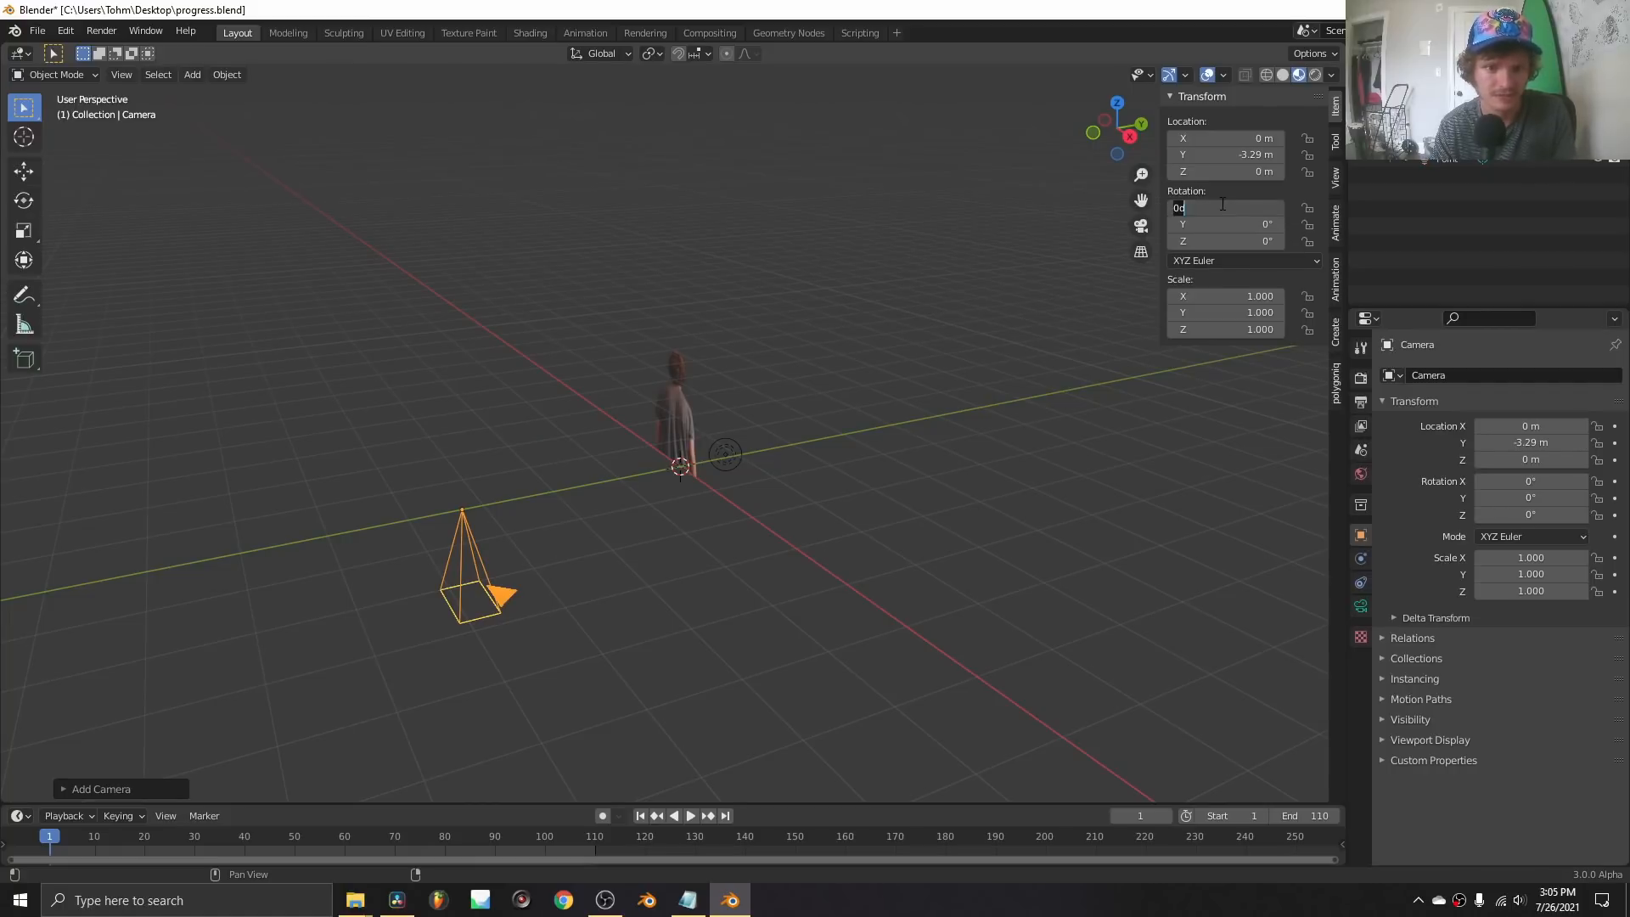
text(90)
key(Return)
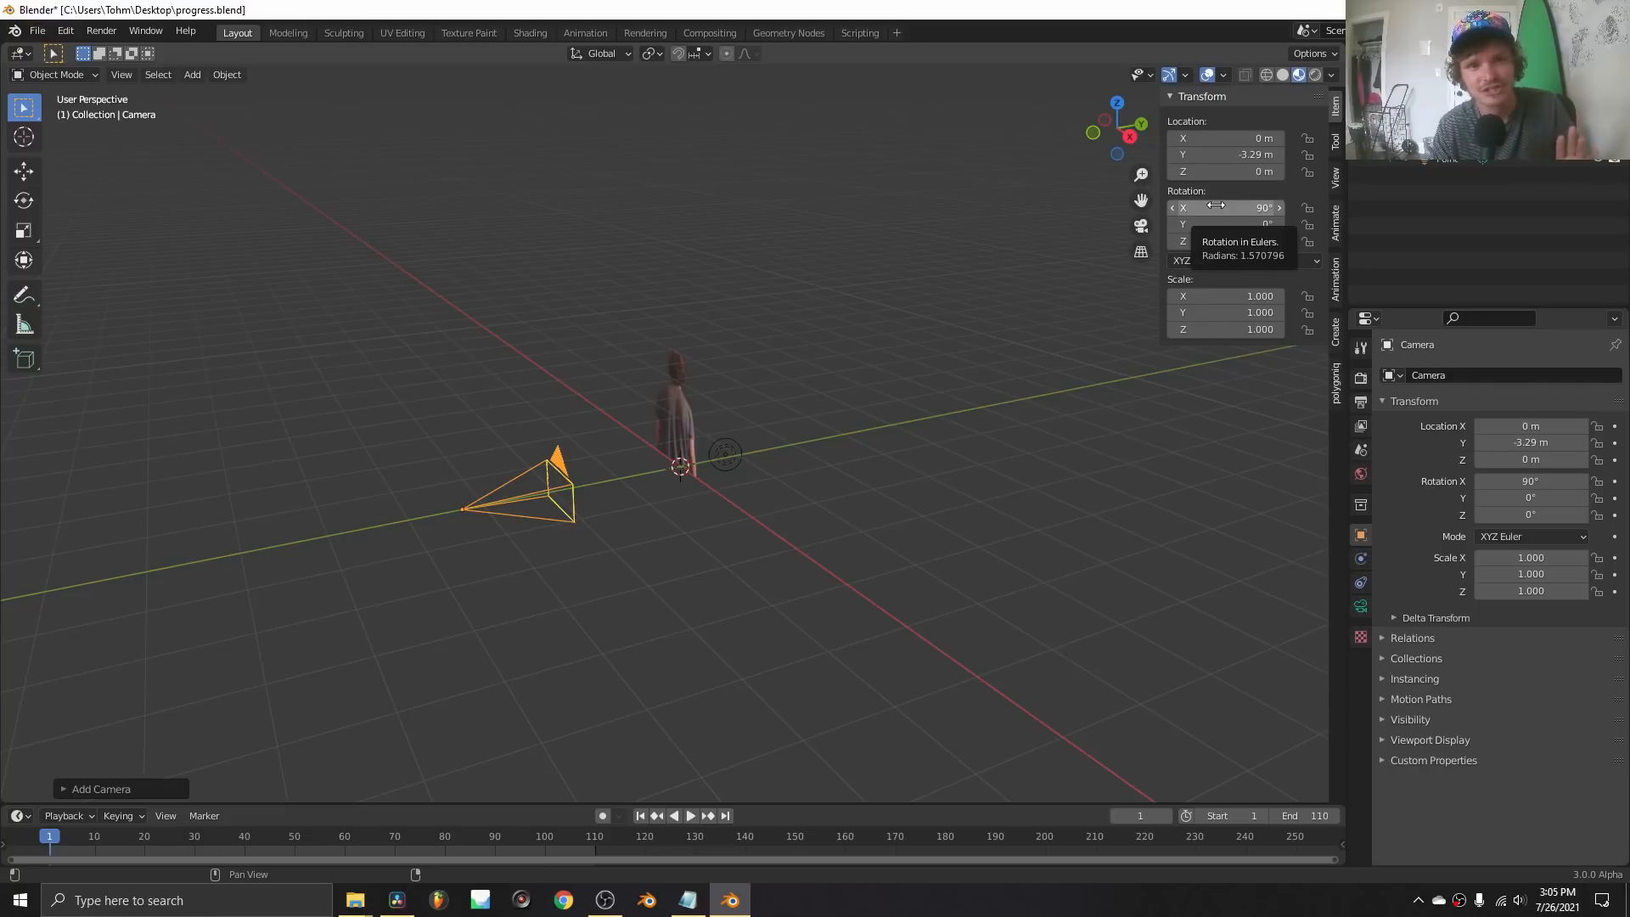
scroll(624, 495, up, 5)
right_click(680, 435)
click(680, 435)
middle_drag(680, 435, 815, 348)
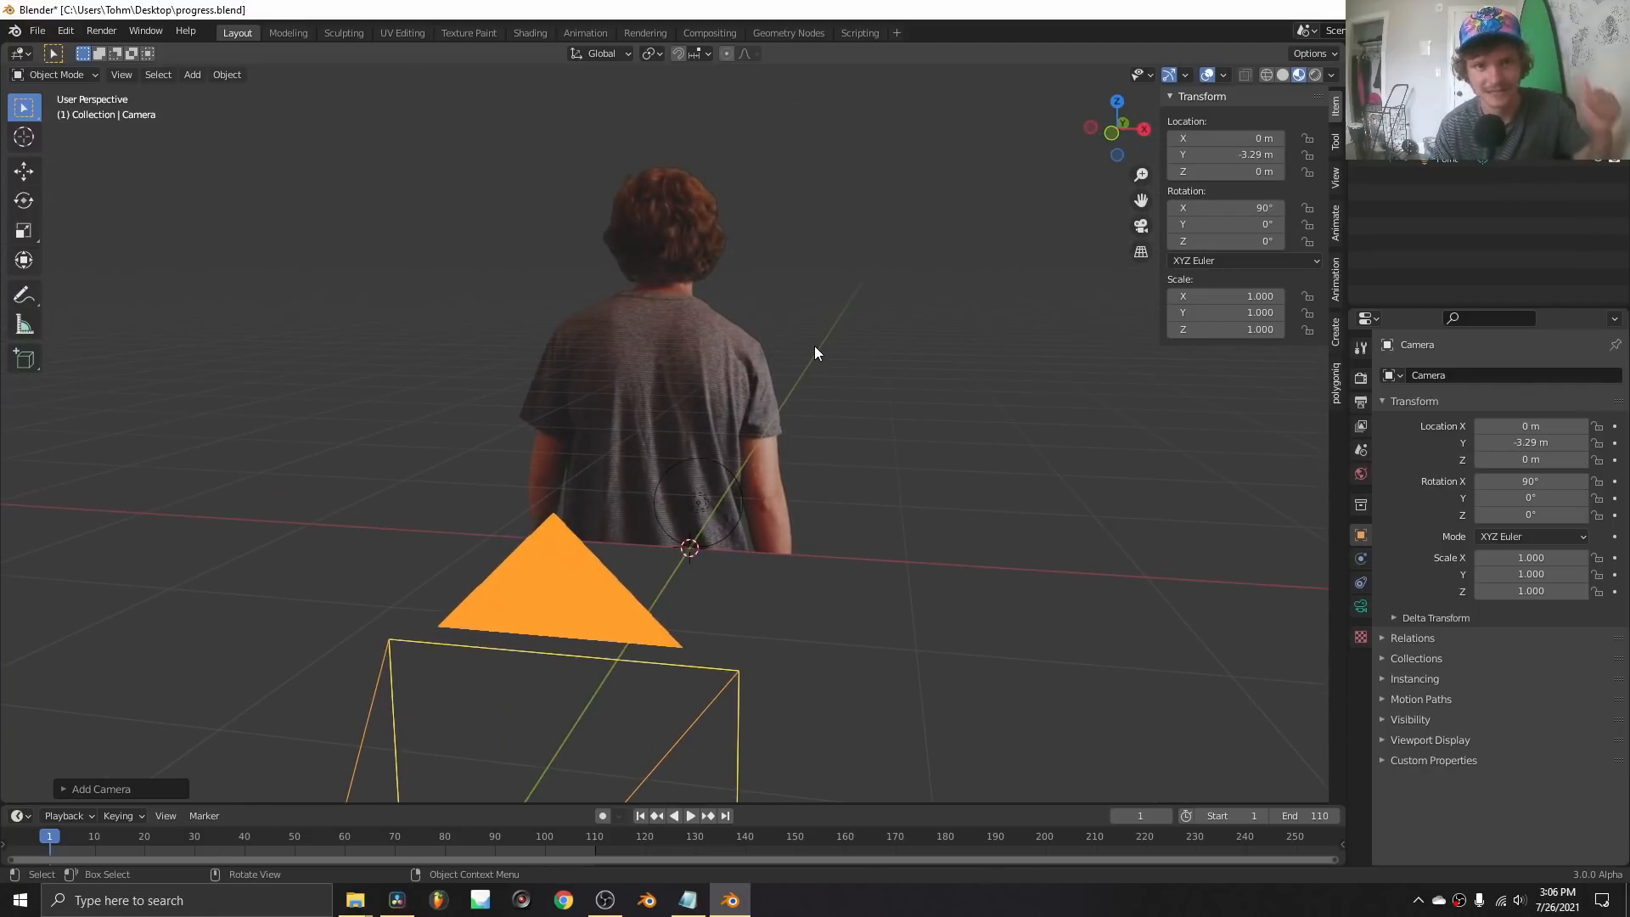
scroll(725, 459, down, 4)
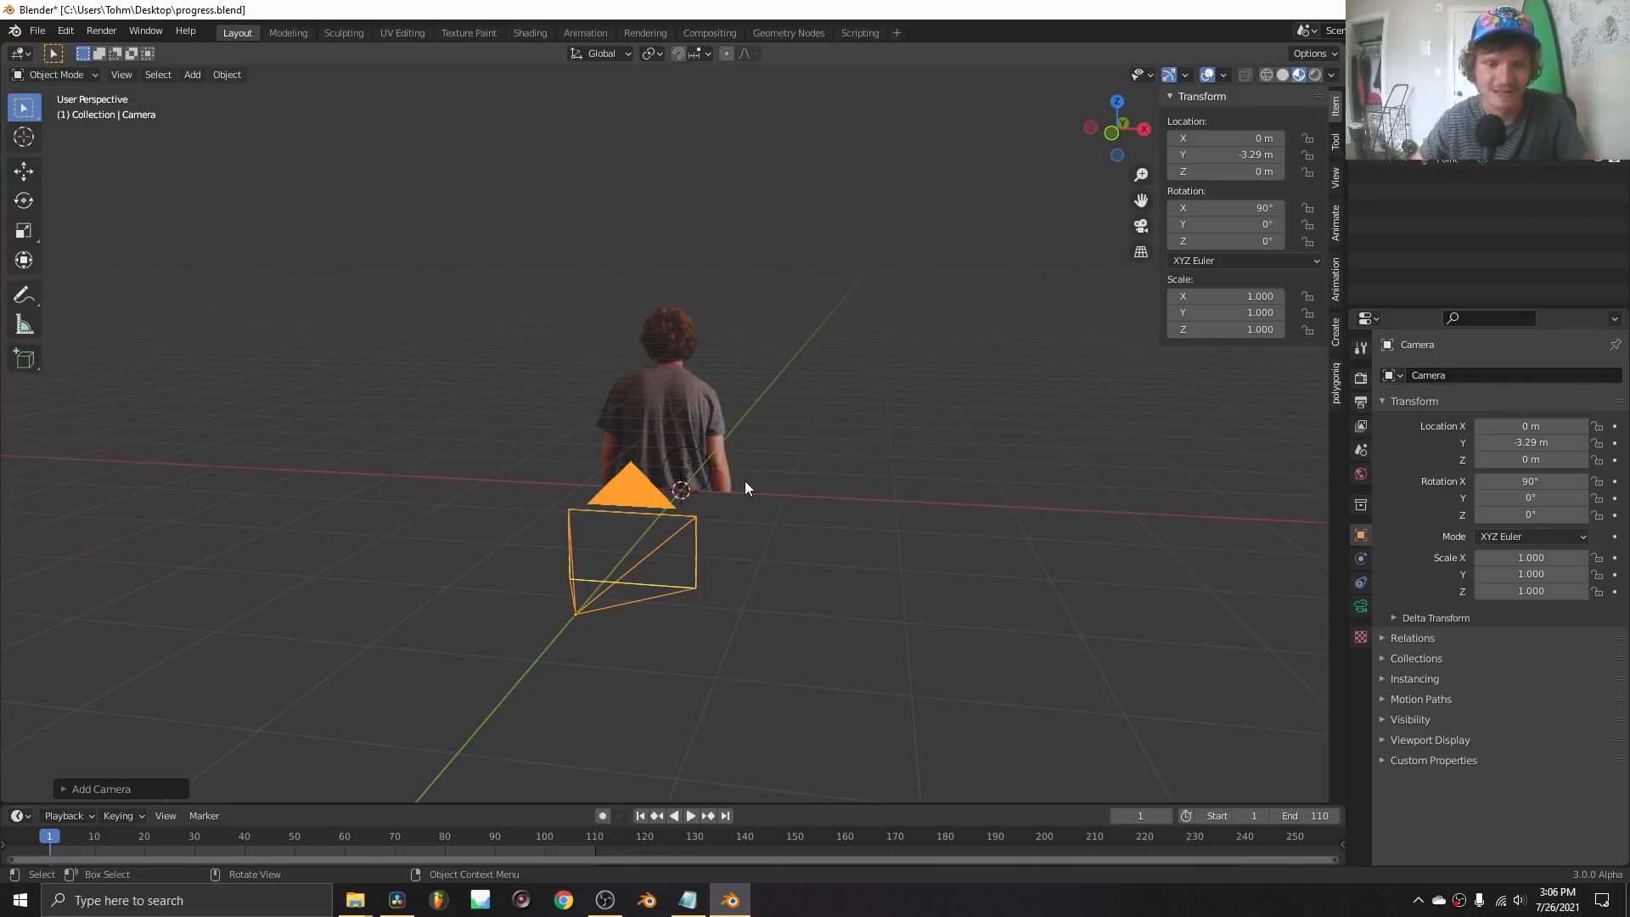
Split the viewport into two side-by-side views and look through the camera in one, with its sidebar hidden and its area widened.
drag(1342, 67, 857, 289)
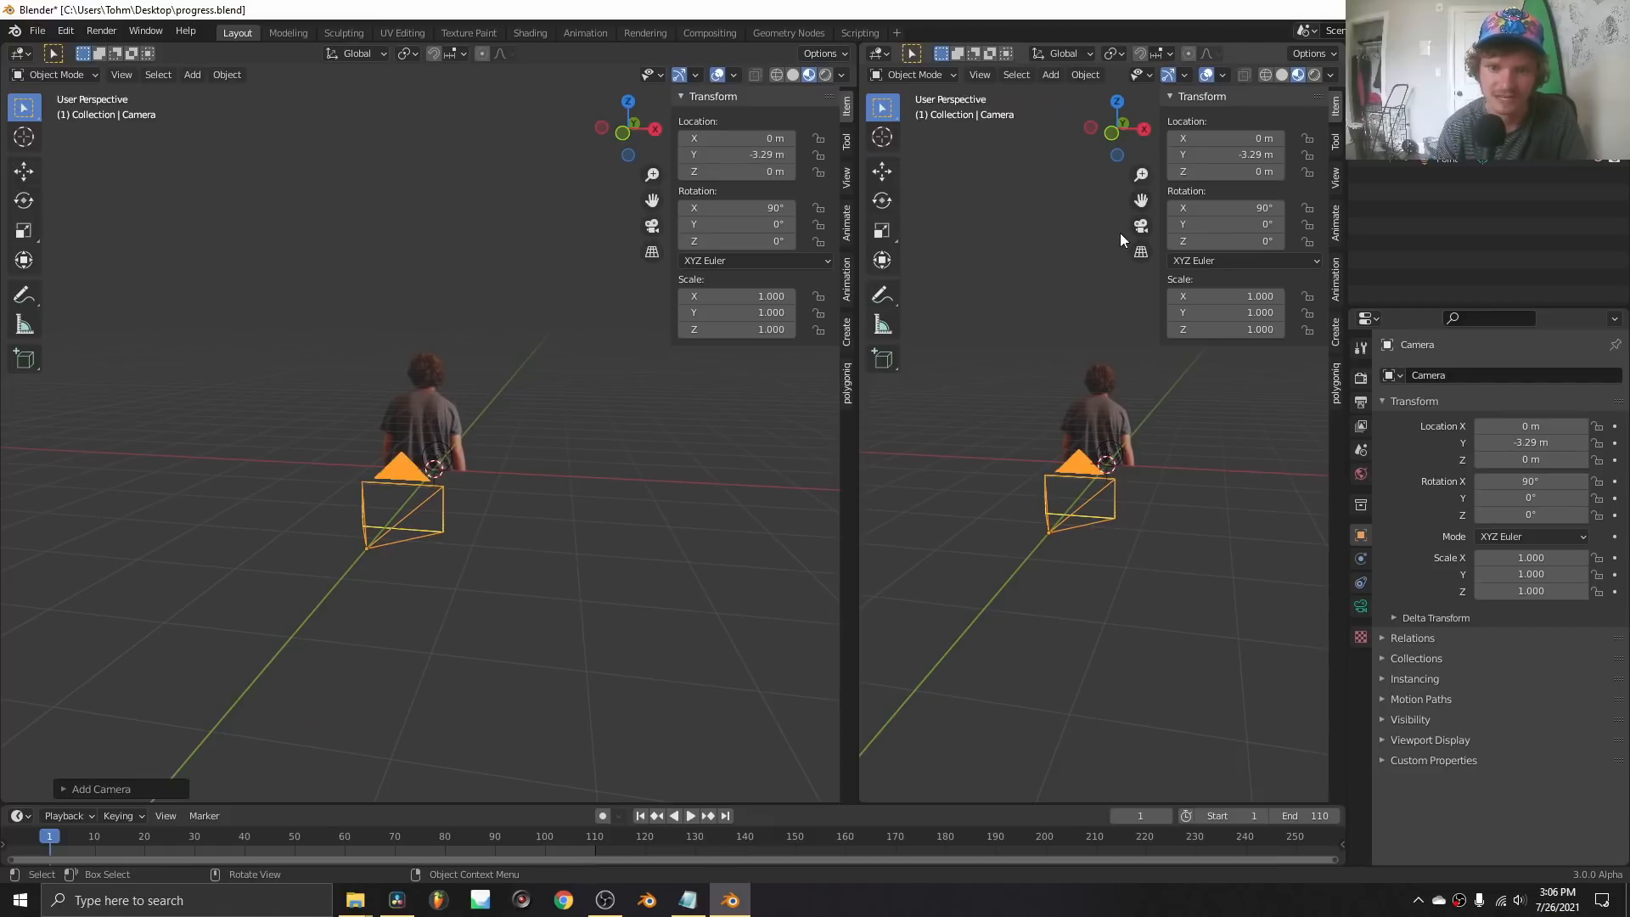
click(1141, 226)
key(n)
scroll(1107, 345, up, 3)
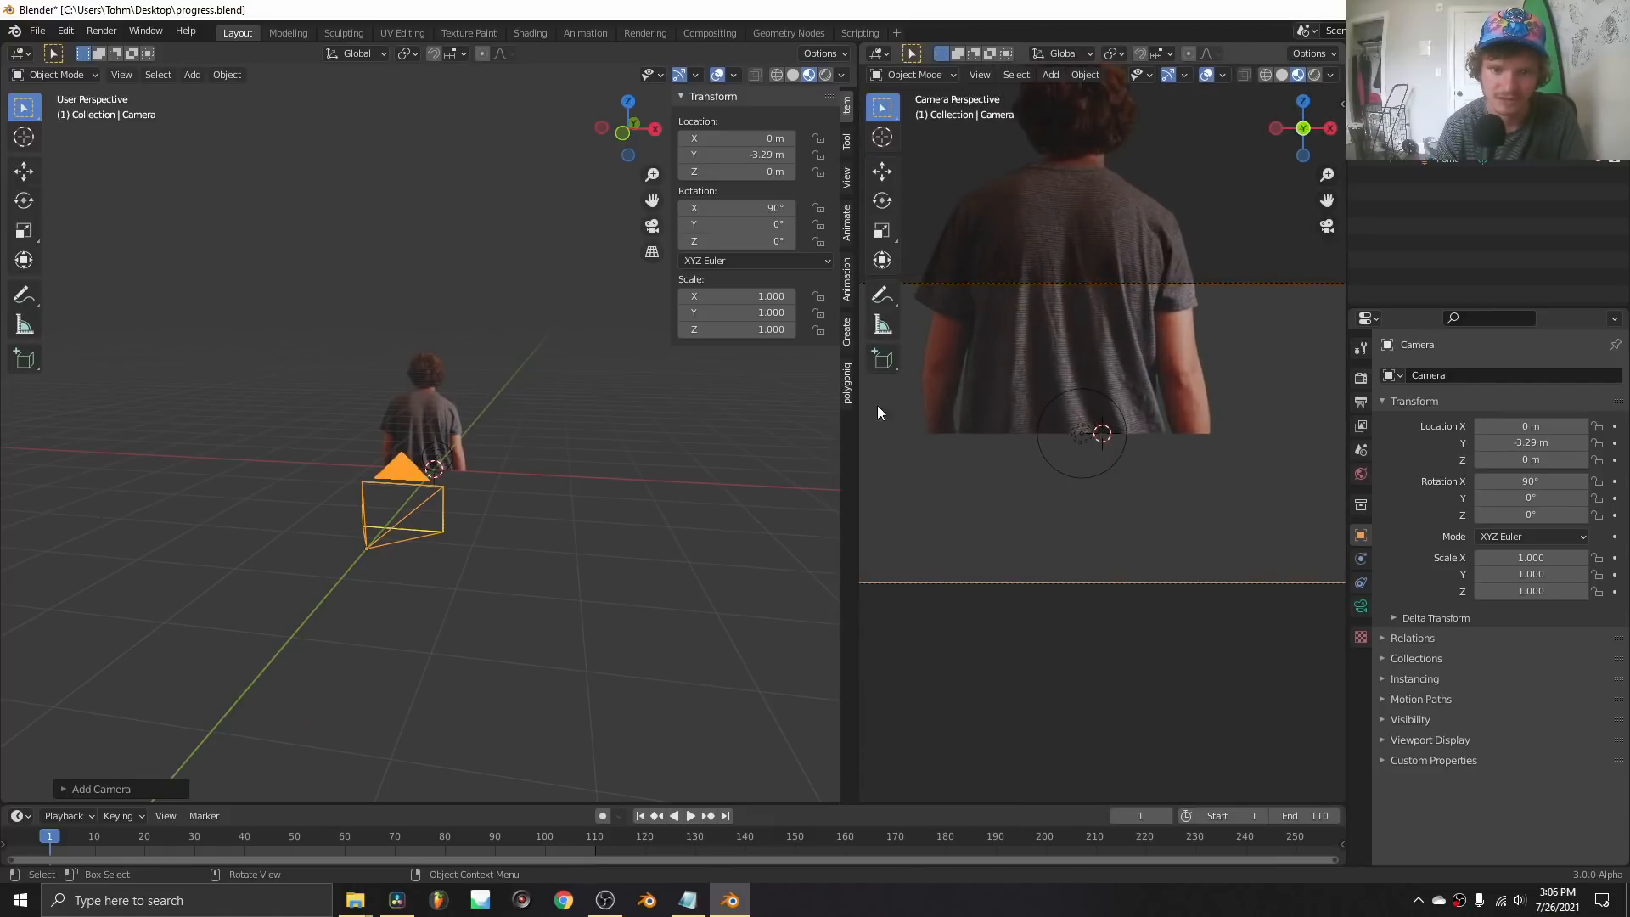
drag(856, 416, 754, 416)
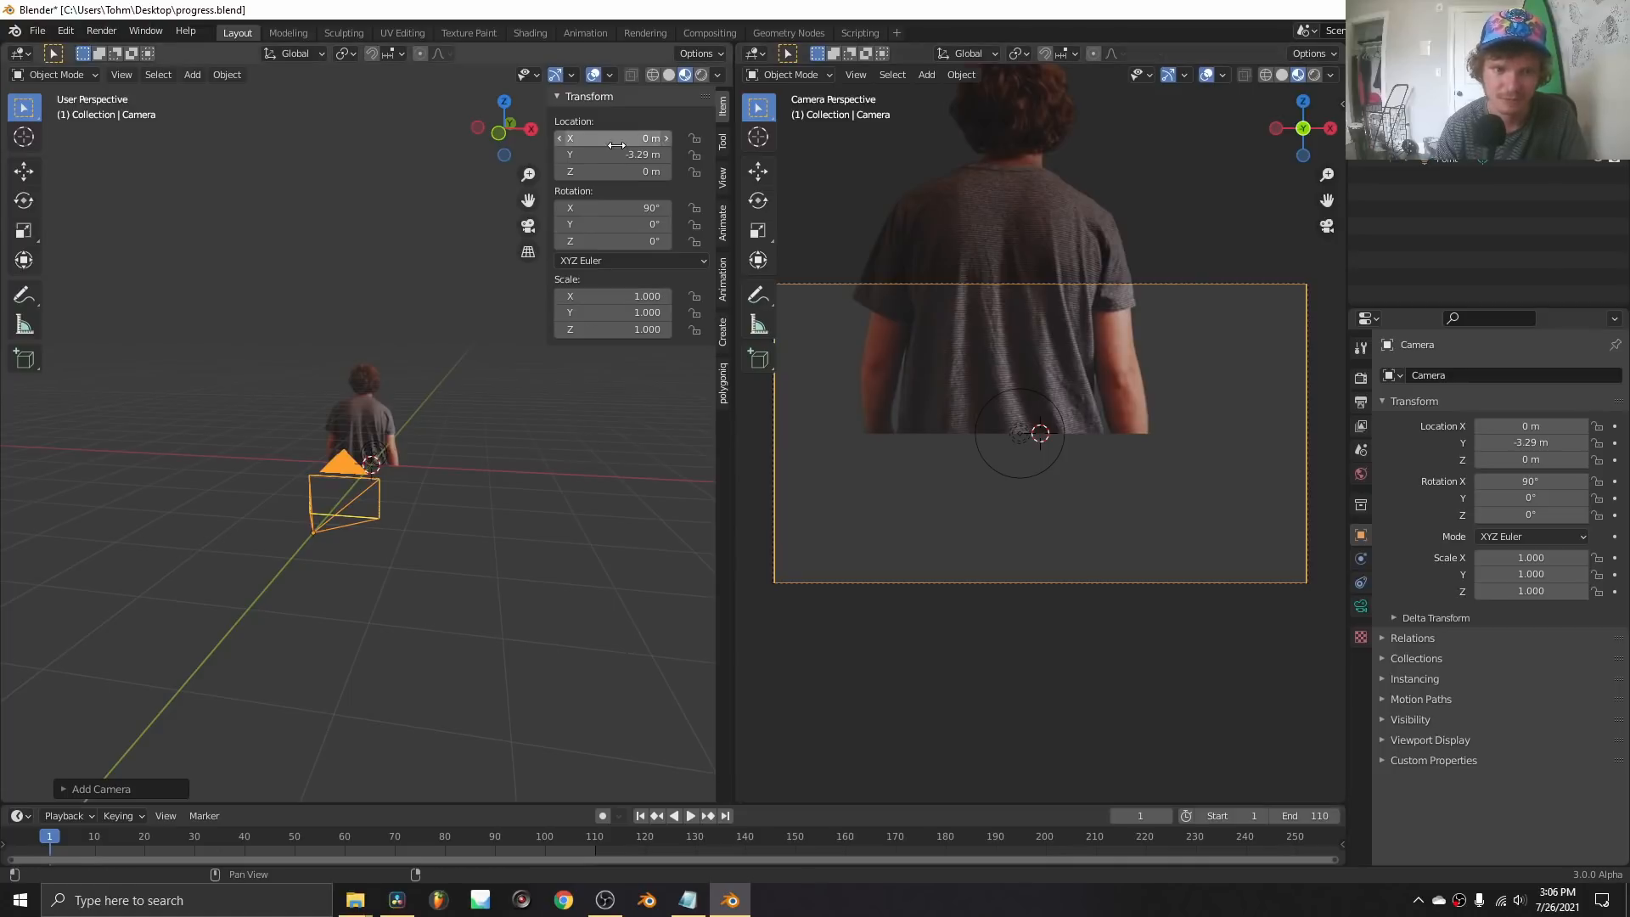
Reposition the camera to about -4.193 m on Y and 0.749 m on Z to frame the person.
drag(623, 154, 577, 154)
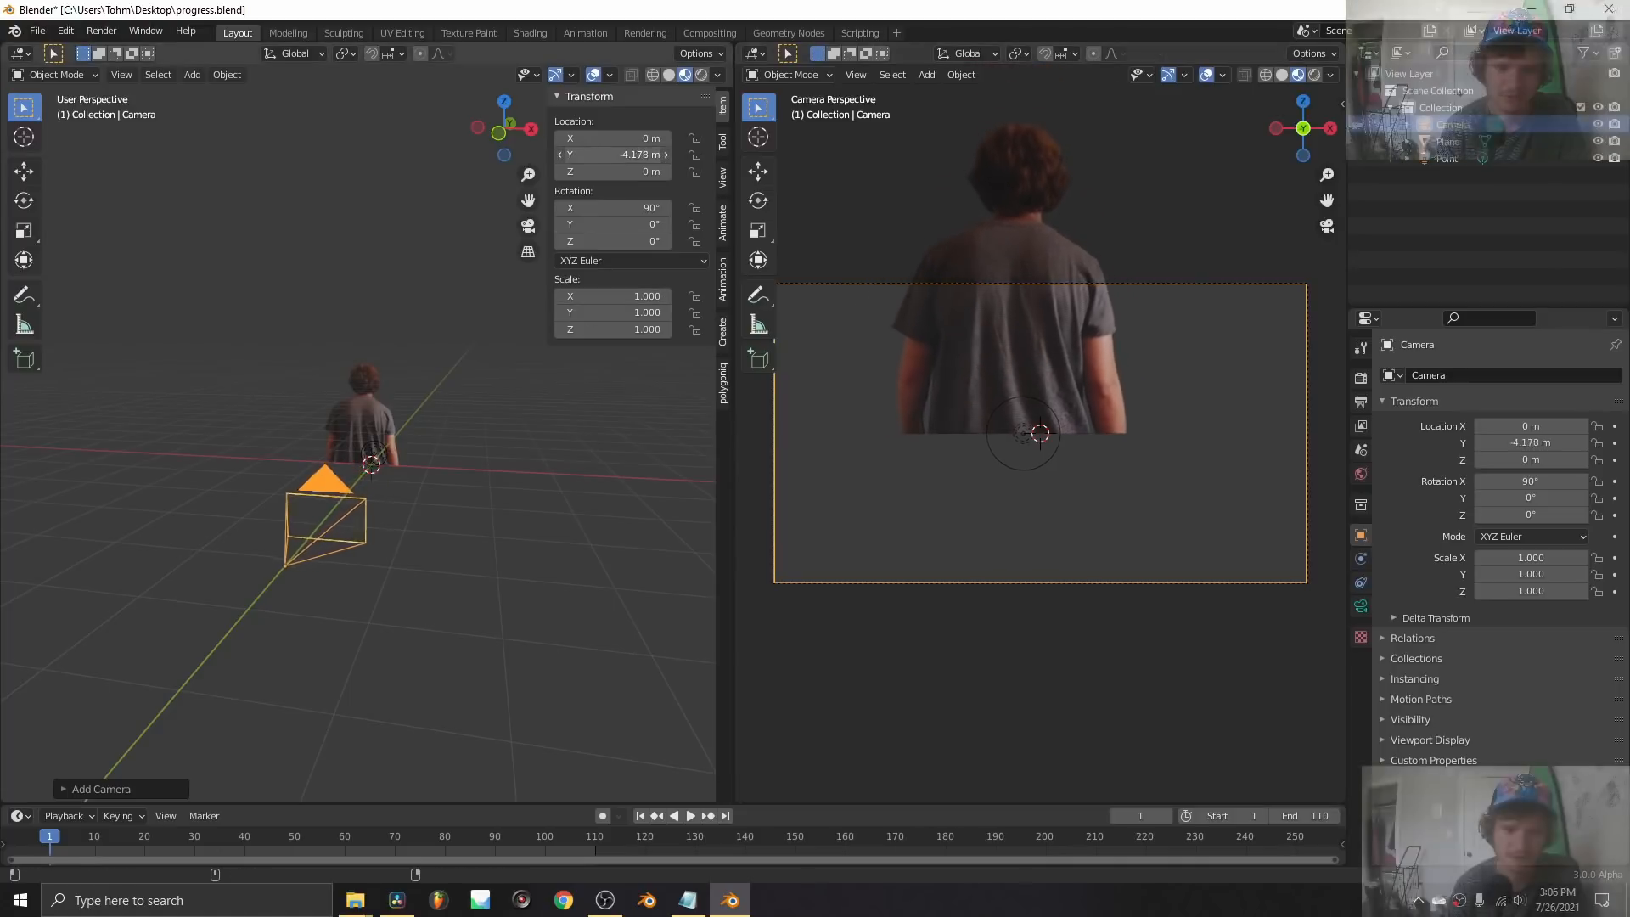
shift+middle_drag(368, 457, 407, 501)
drag(615, 172, 684, 171)
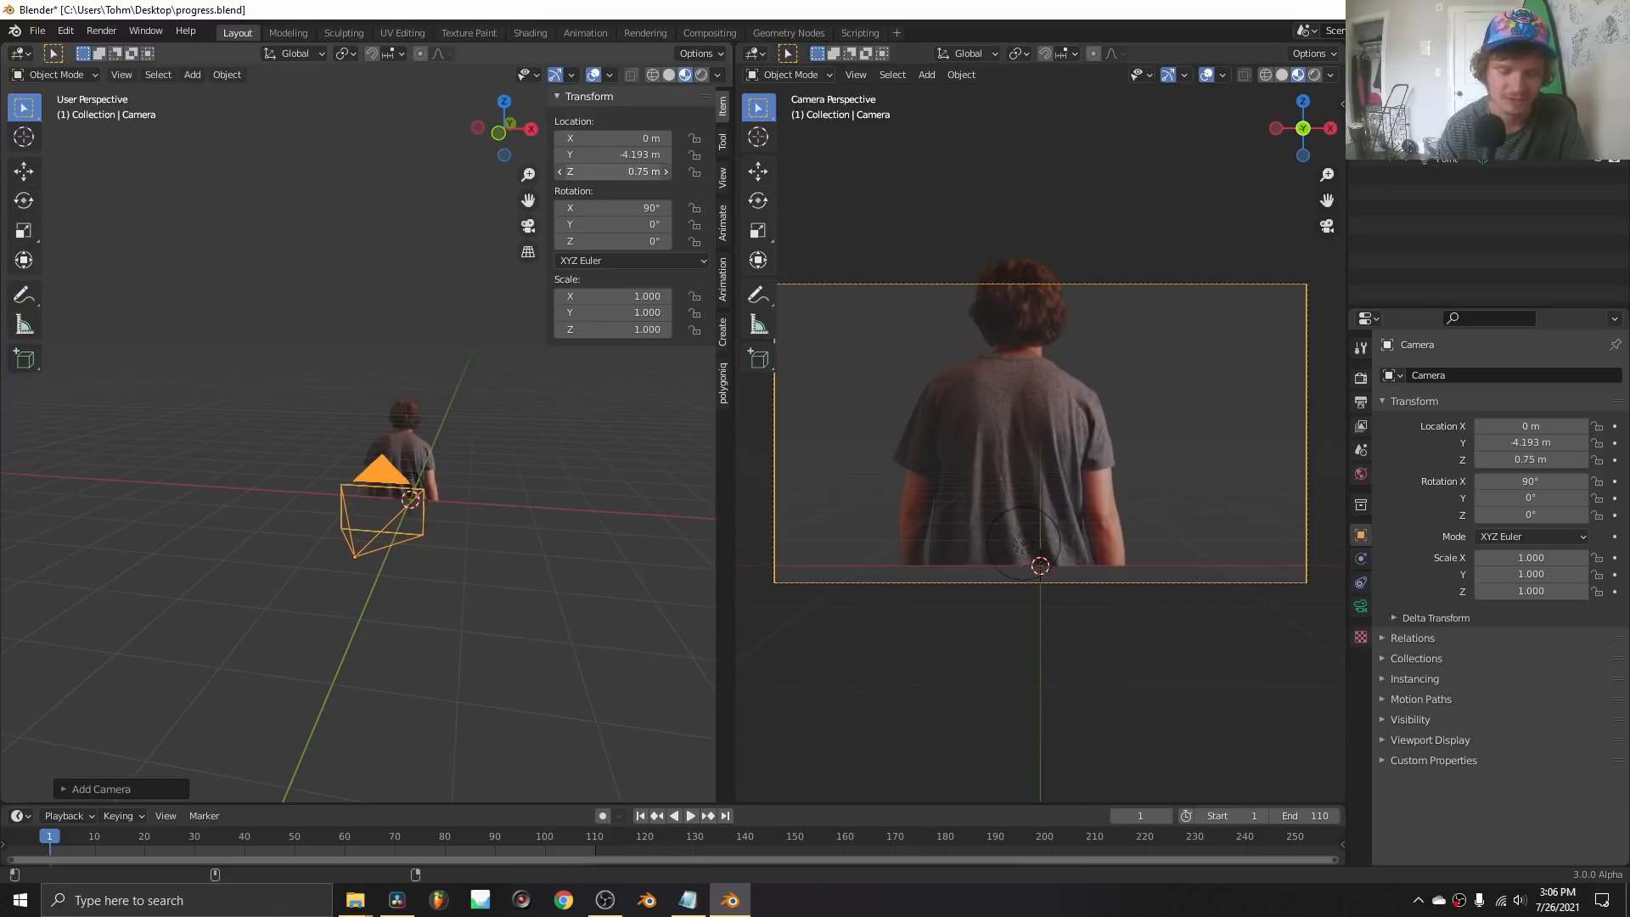
scroll(414, 441, up, 4)
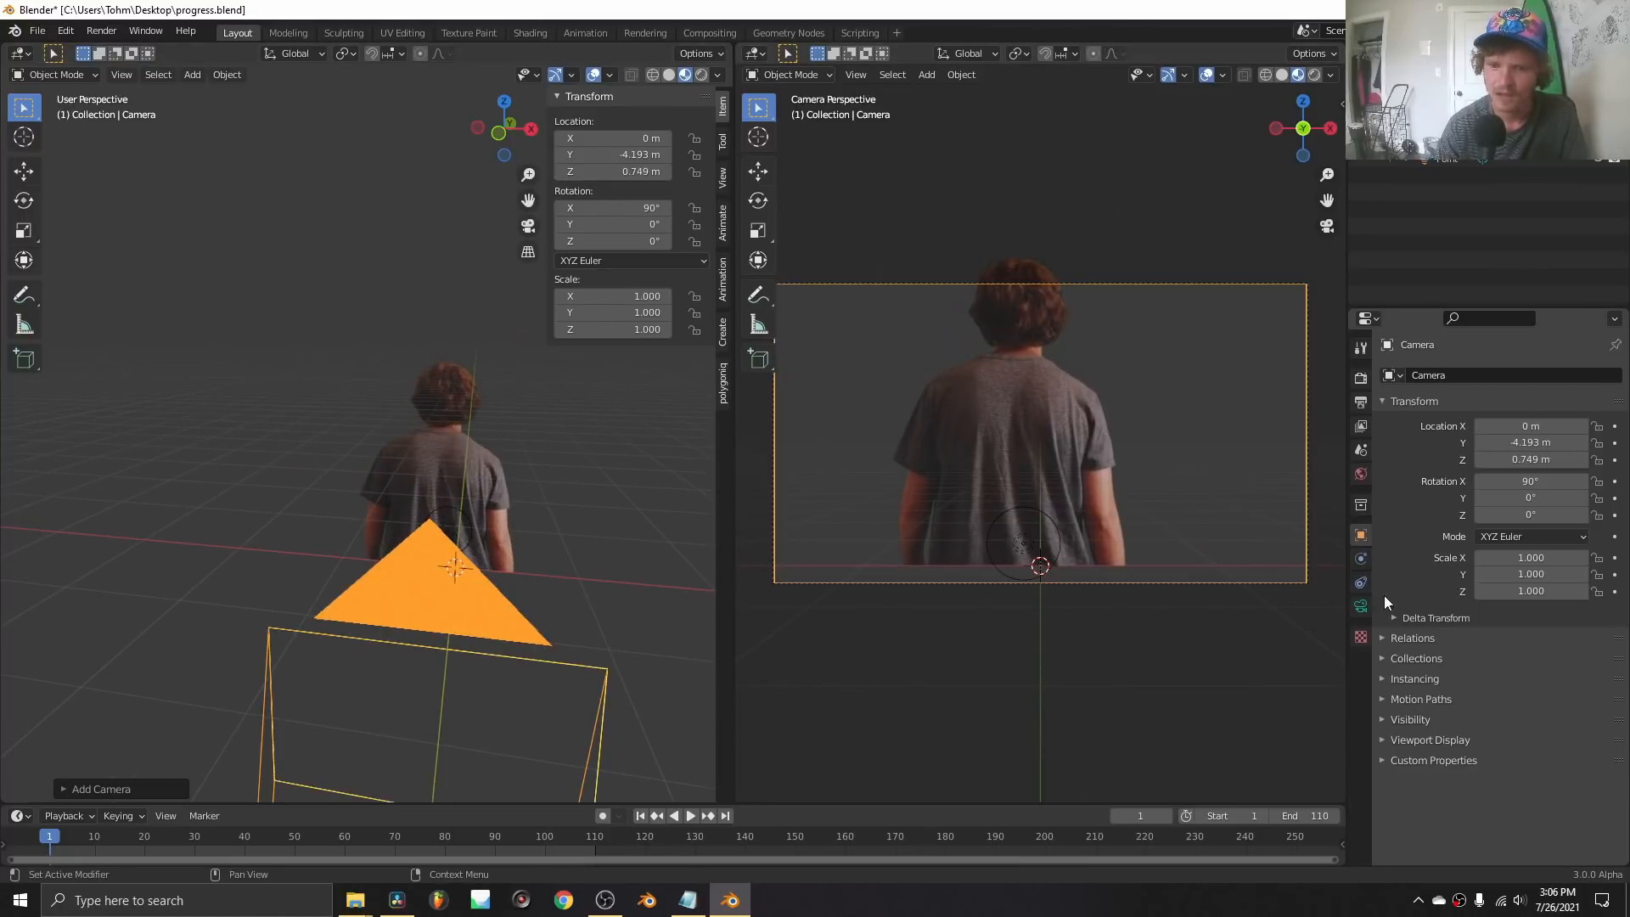
Set the camera's focal length to 35 mm.
click(1360, 606)
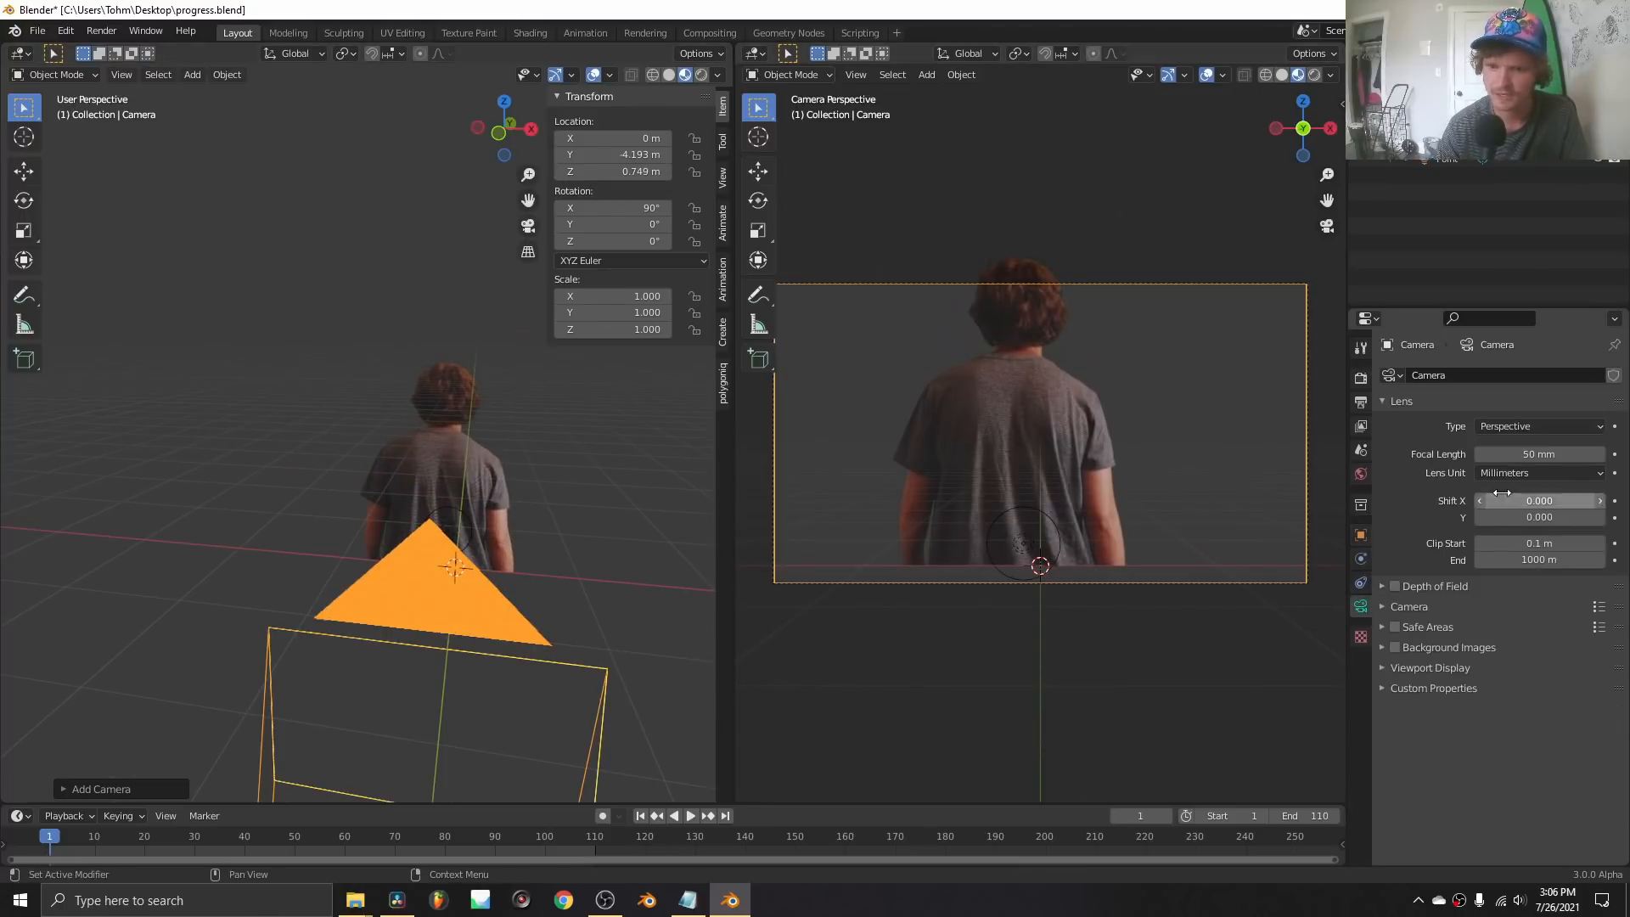
click(1541, 454)
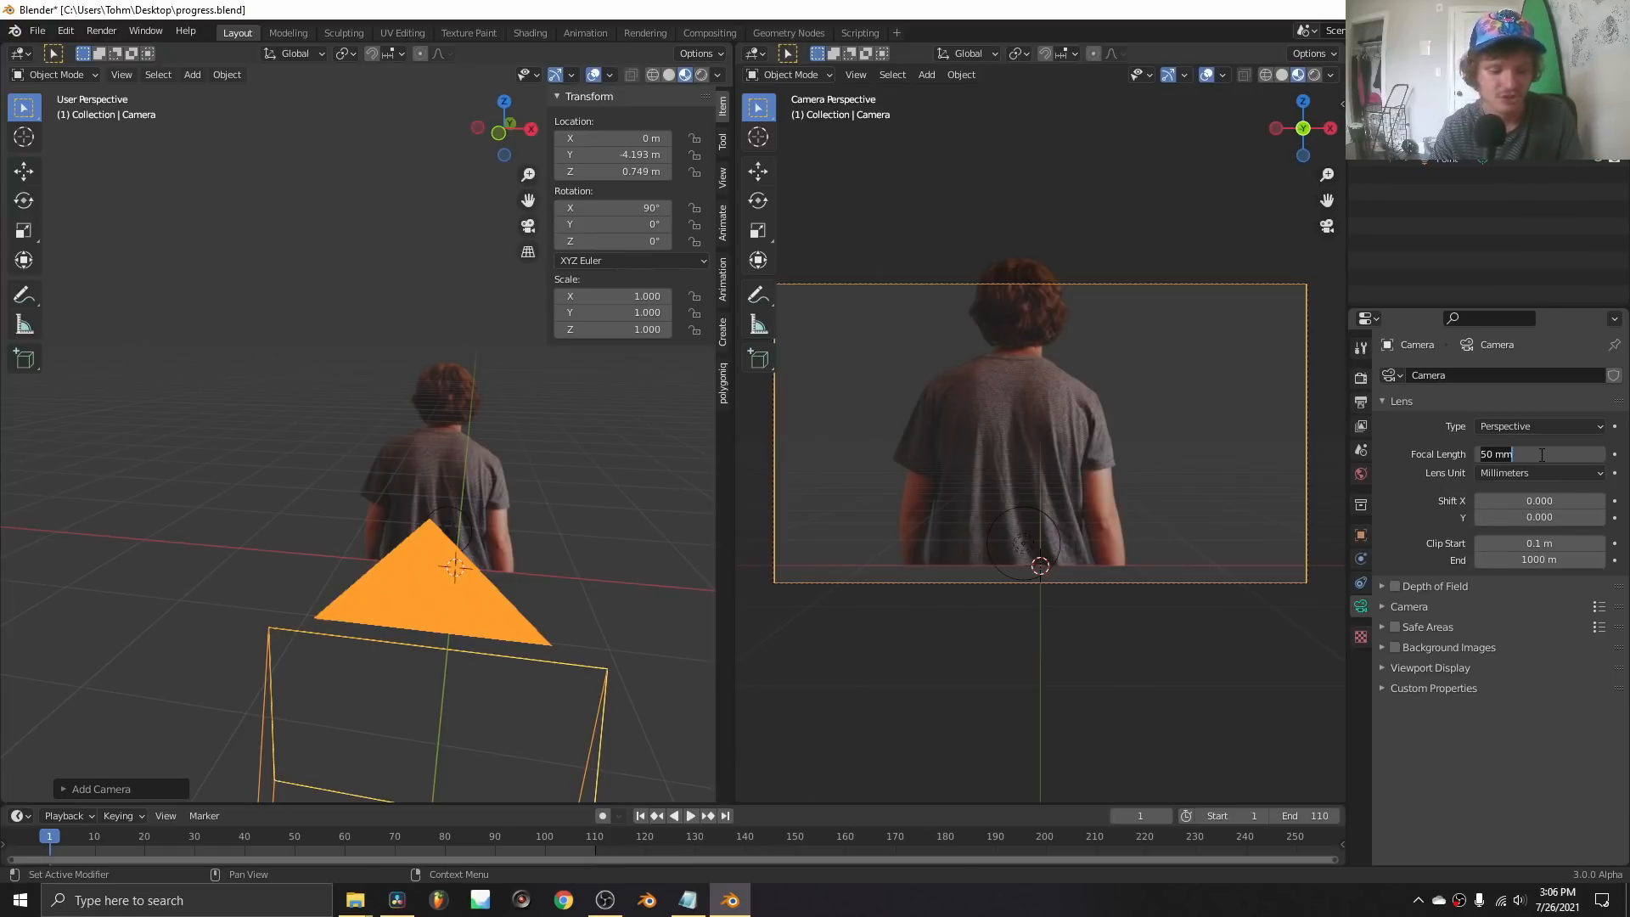
key(Return)
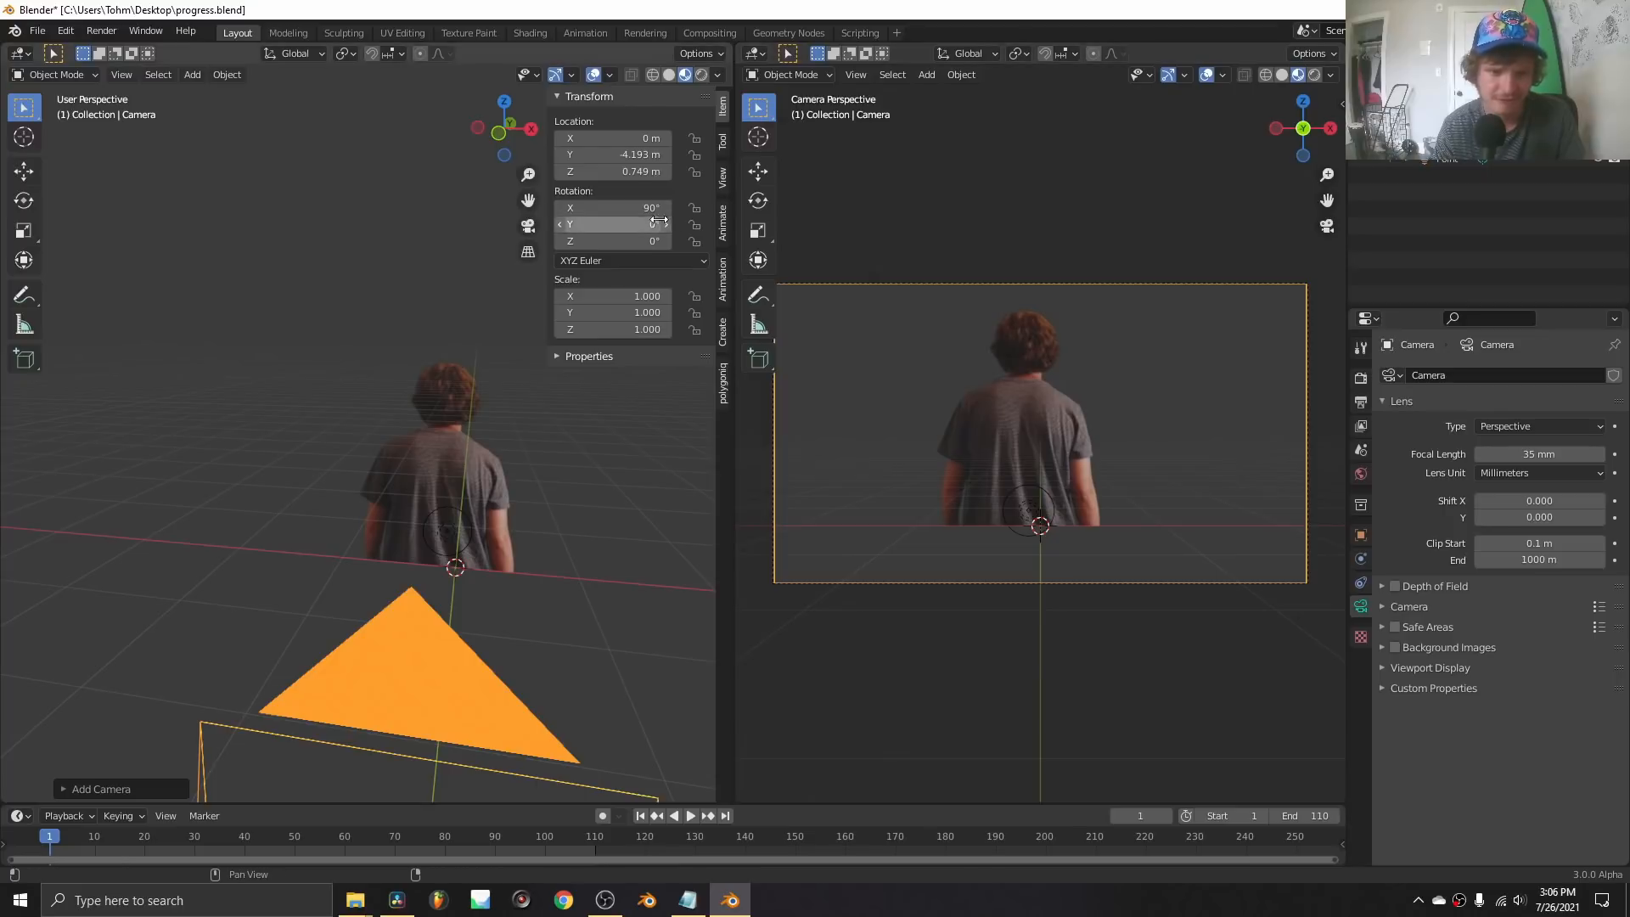
Move the footage plane about 0.124 m along X to centre the person in the camera frame.
click(487, 411)
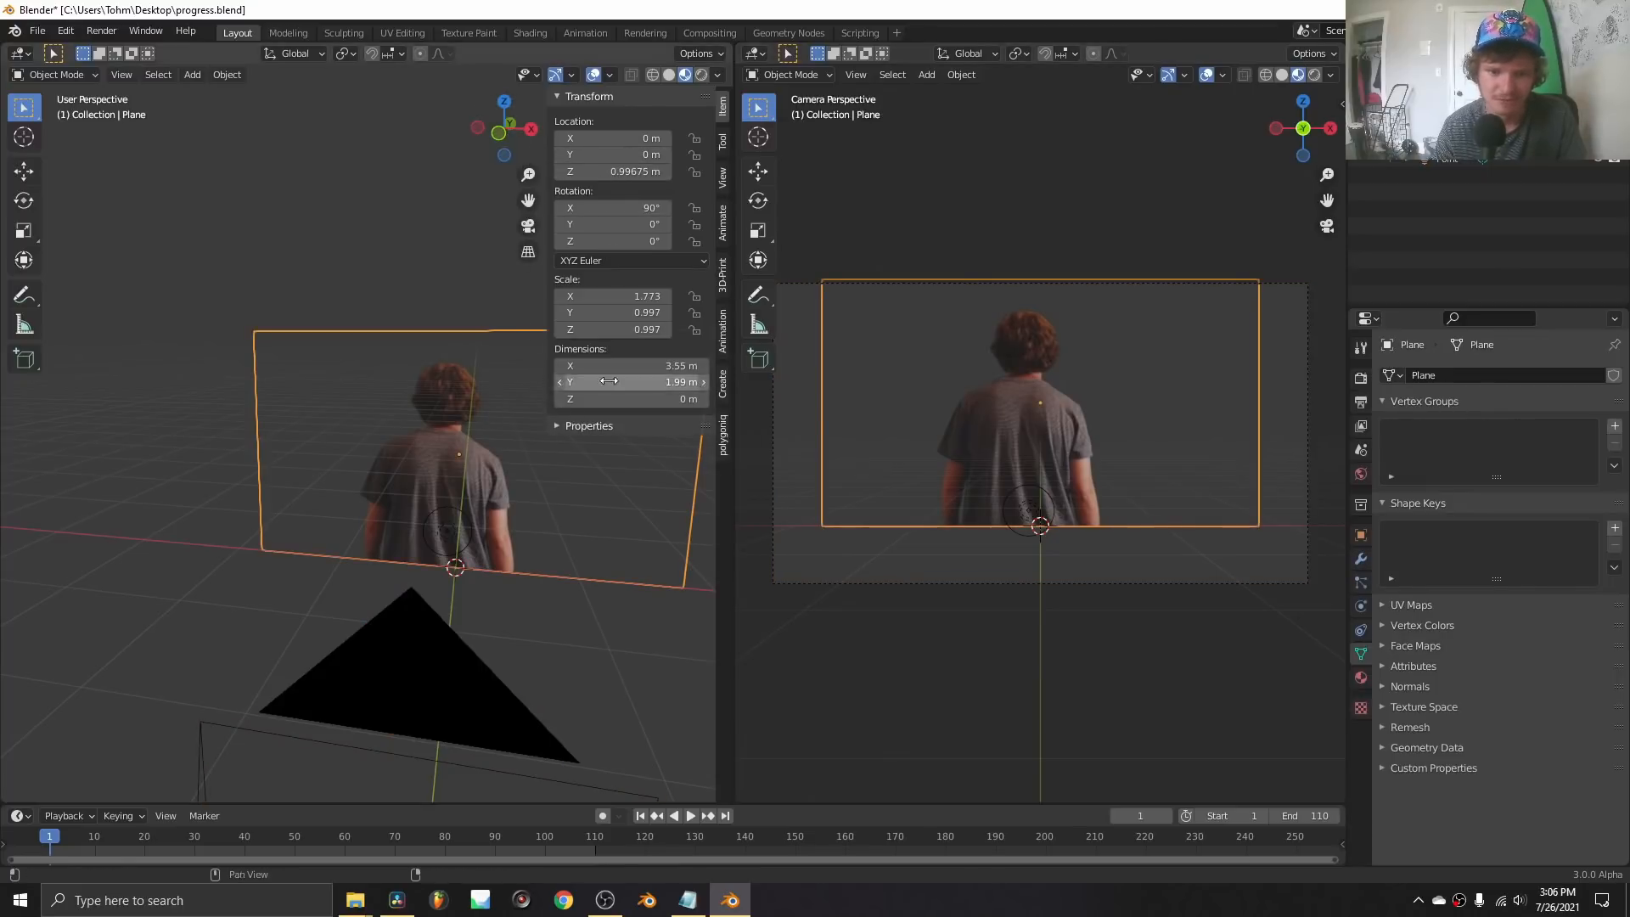
key(g)
key(x)
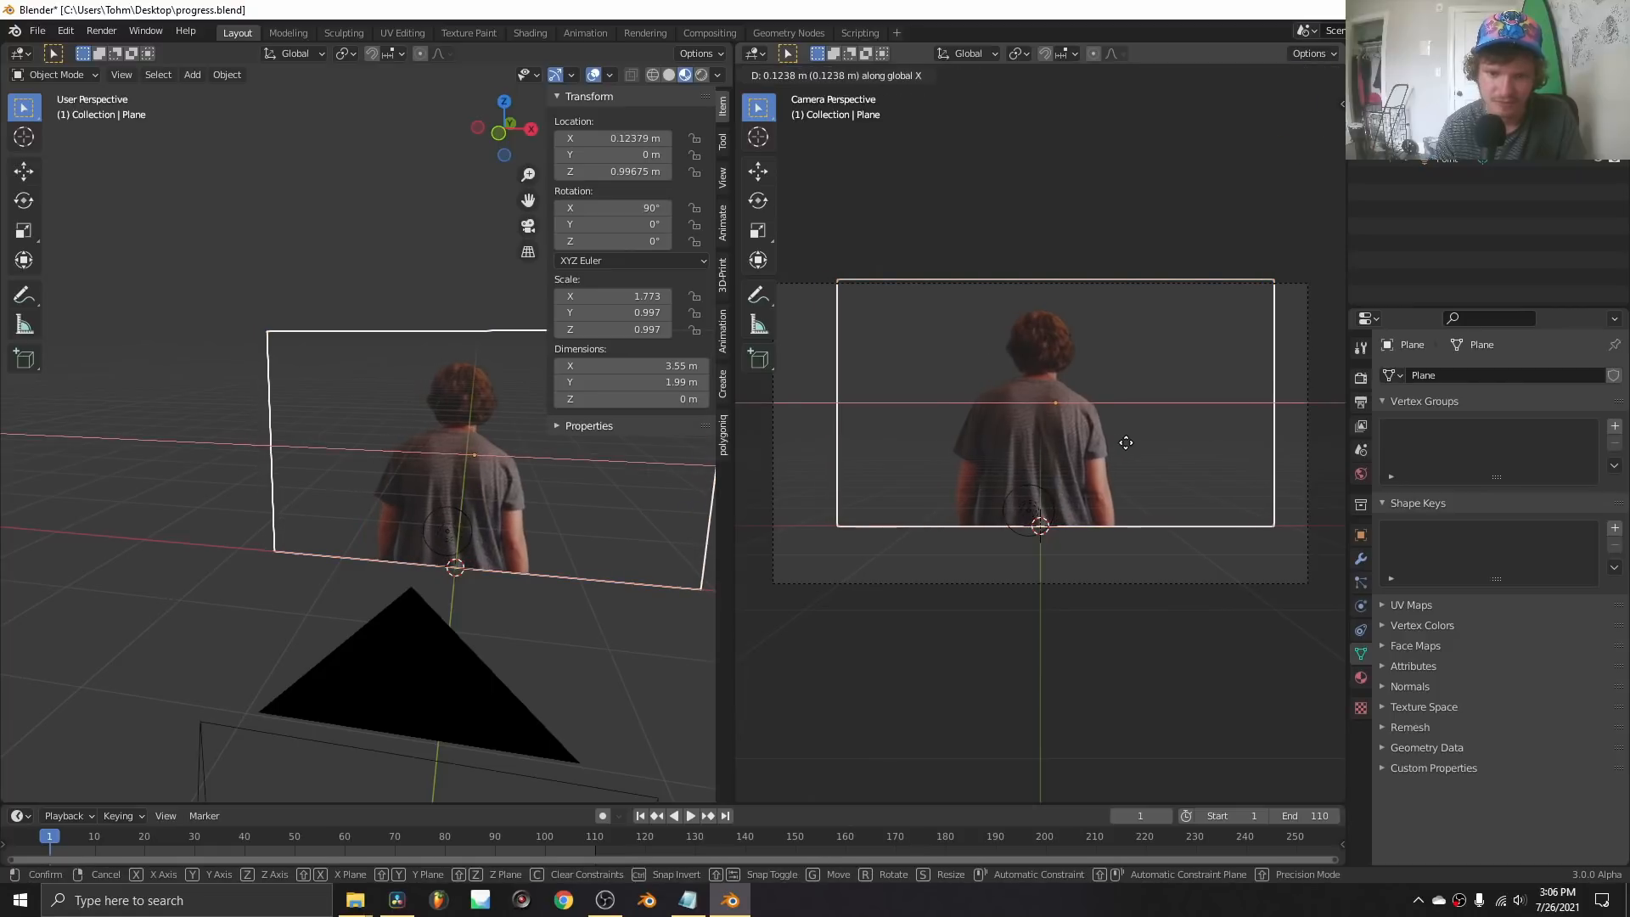
click(1126, 442)
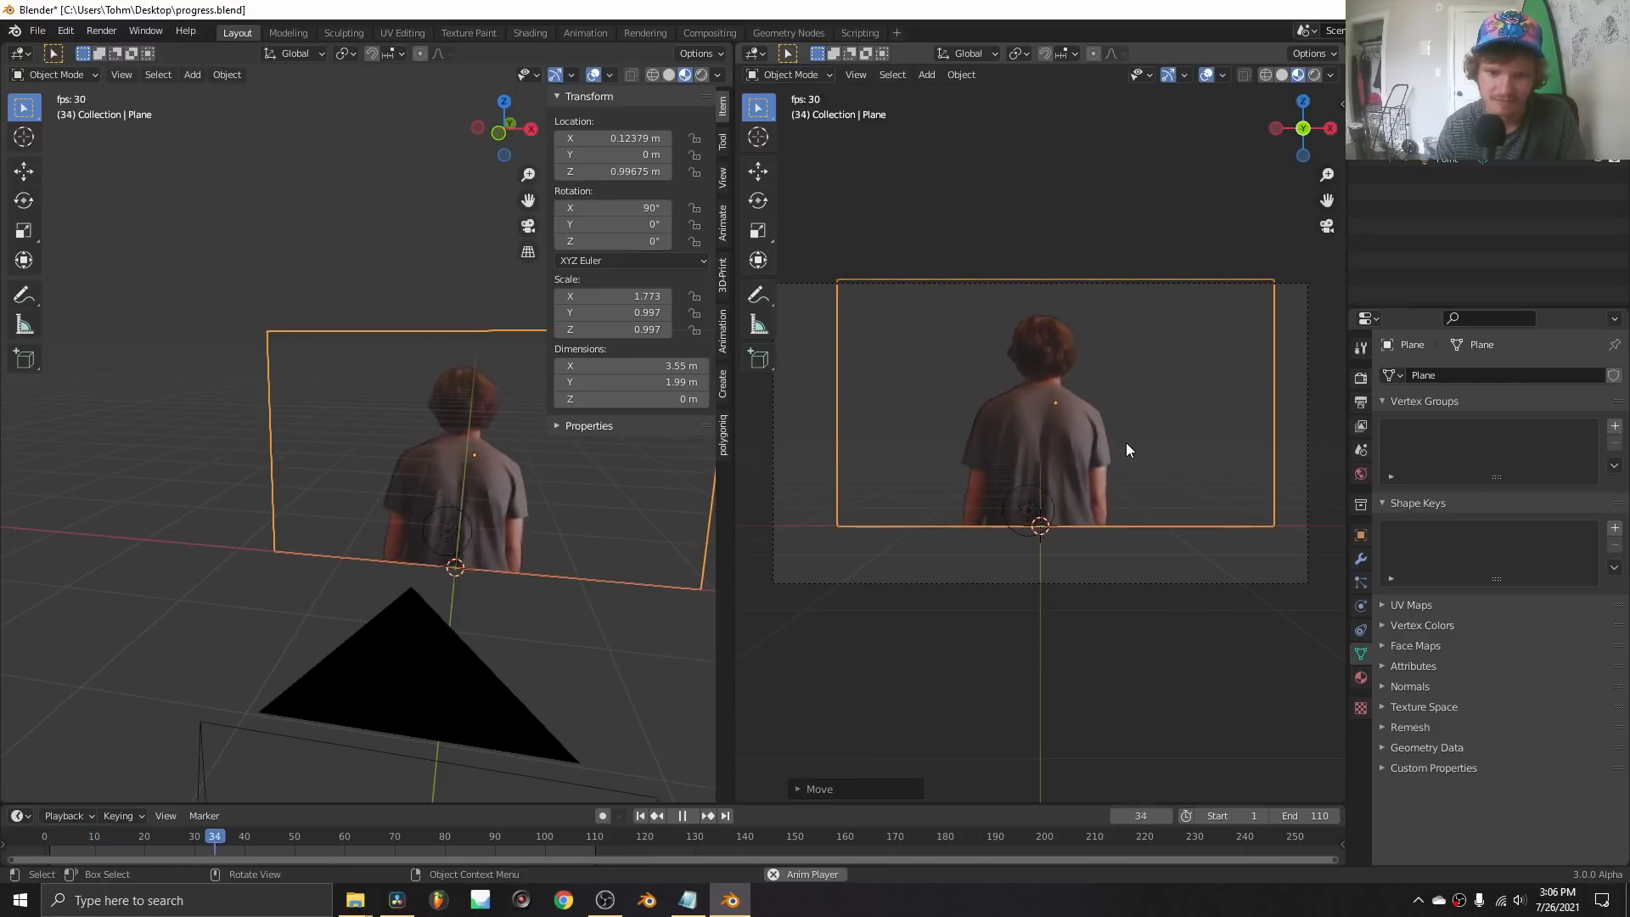
Reposition the camera to about -3.675 m on Y and 1.089 m on Z so the plane's lower edge meets the frame's lower edge.
scroll(375, 583, down, 3)
click(376, 556)
drag(613, 171, 667, 171)
key(ctrl+z)
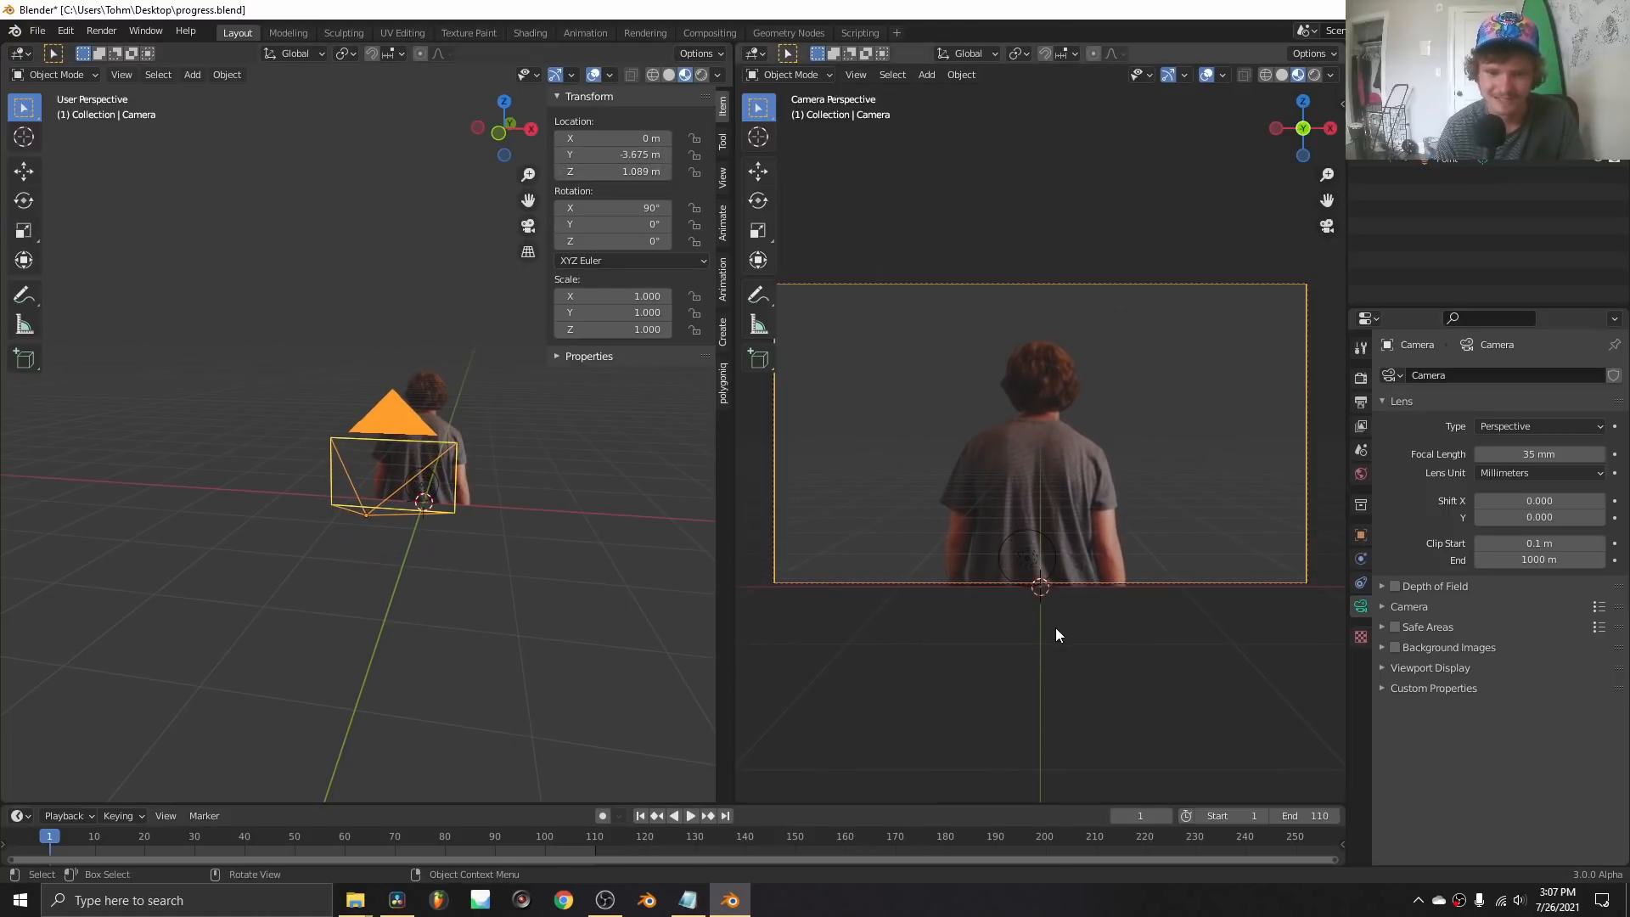
Tilt the camera up to about 93.4° on X and lower it to about 0.822 m on Z.
middle_drag(553, 497, 415, 480)
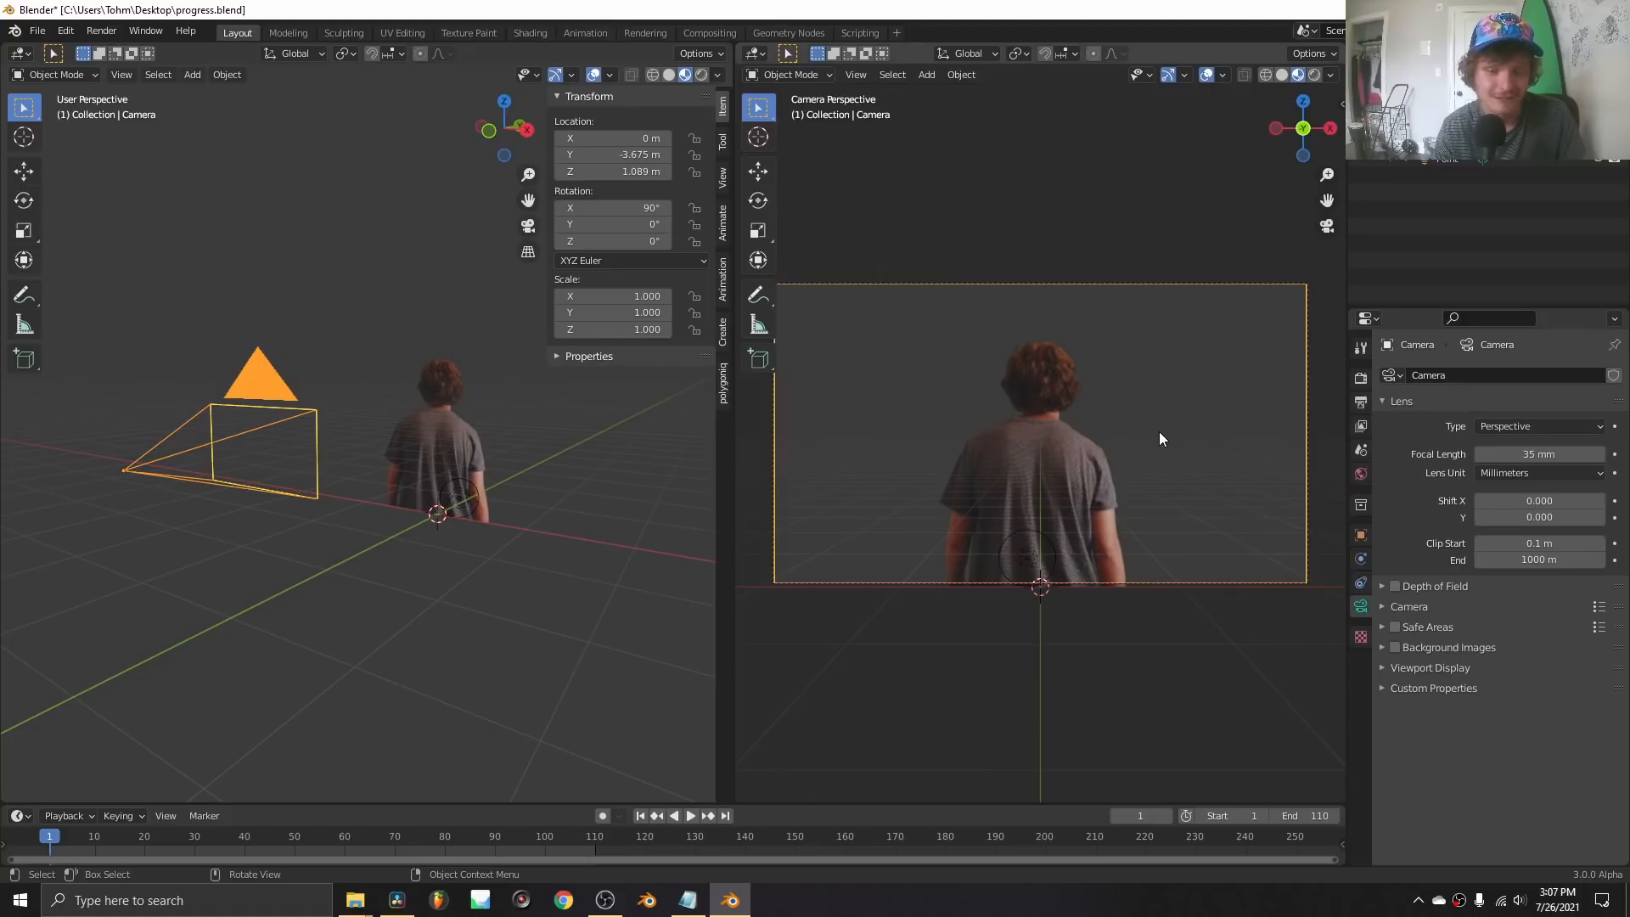
middle_drag(510, 344, 462, 331)
drag(613, 207, 569, 171)
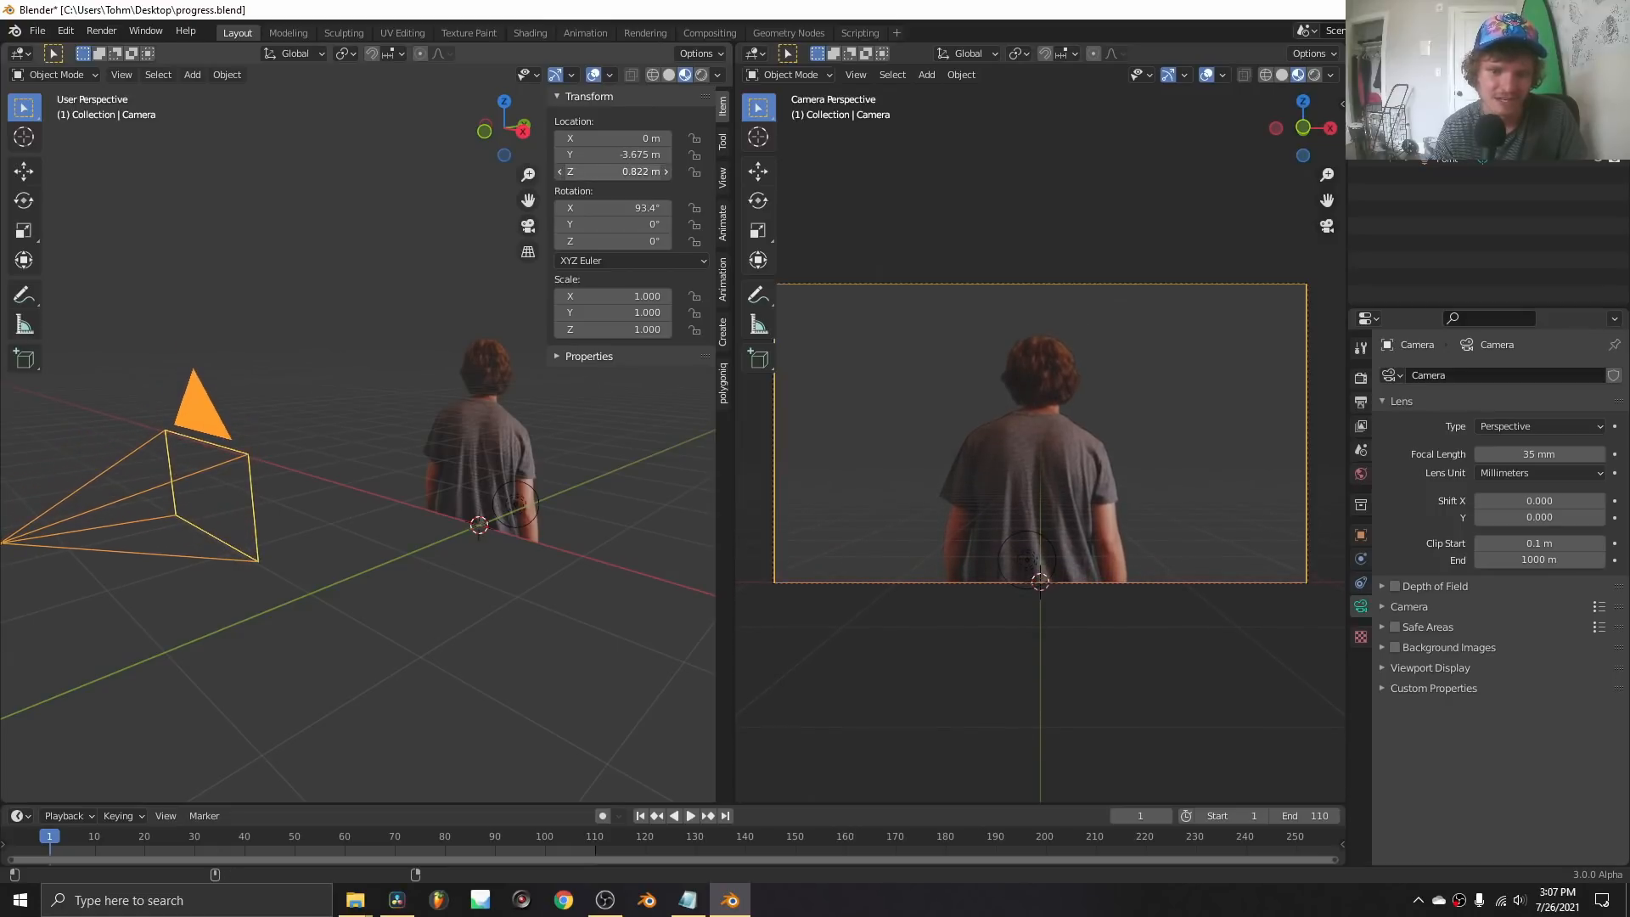
Play the animation to review how the person's footage sits in the camera frame.
key(space)
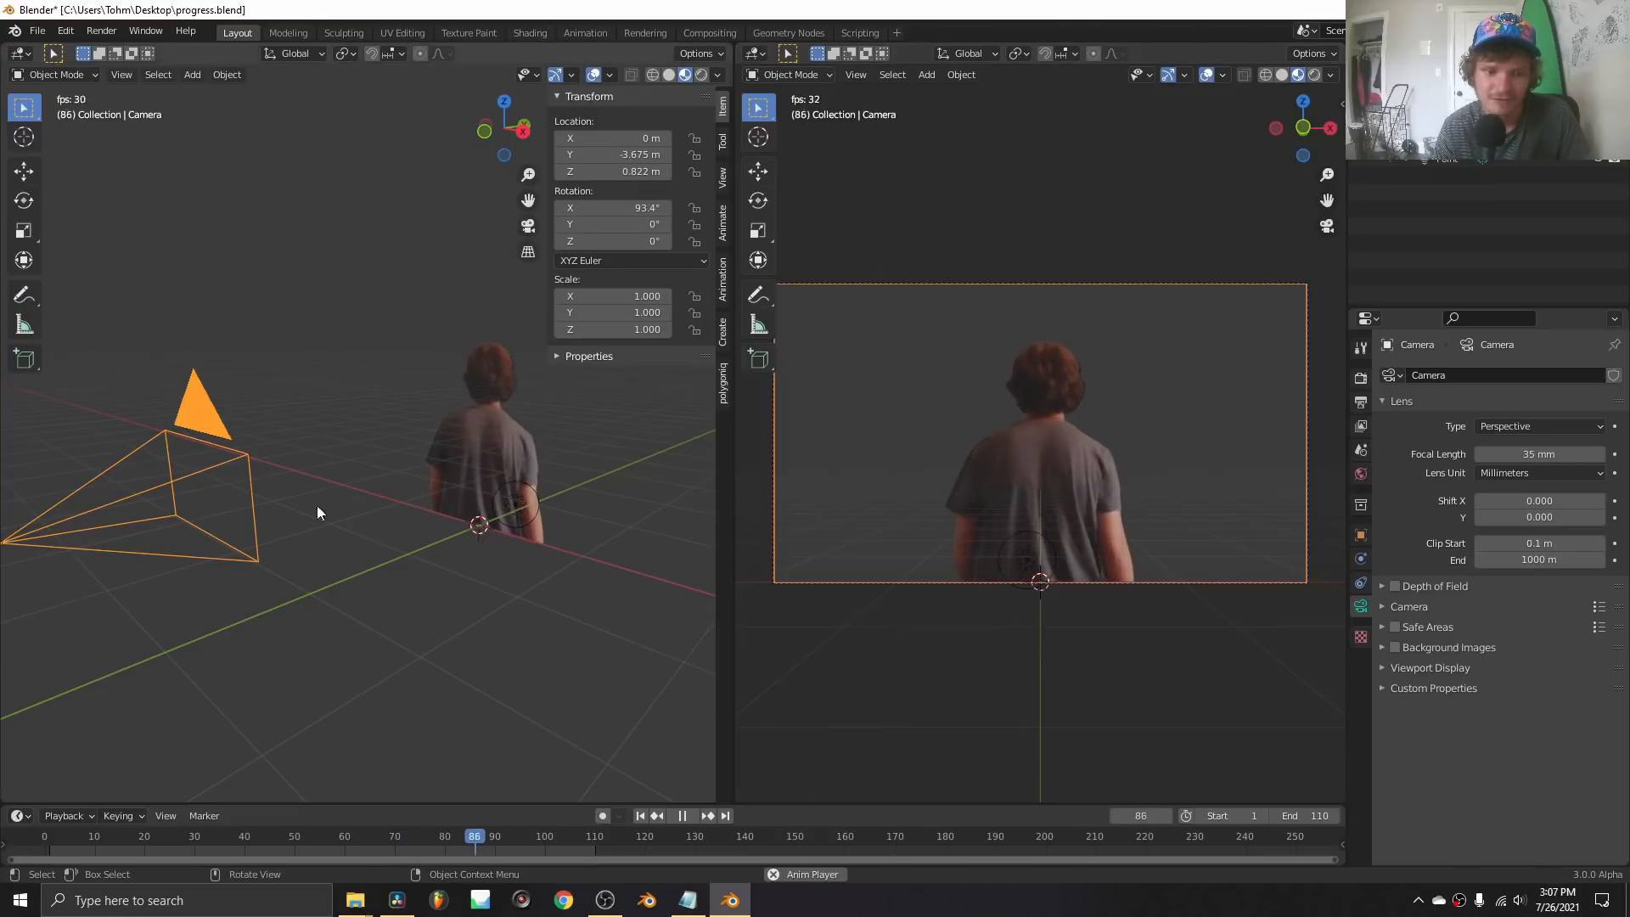
key(Escape)
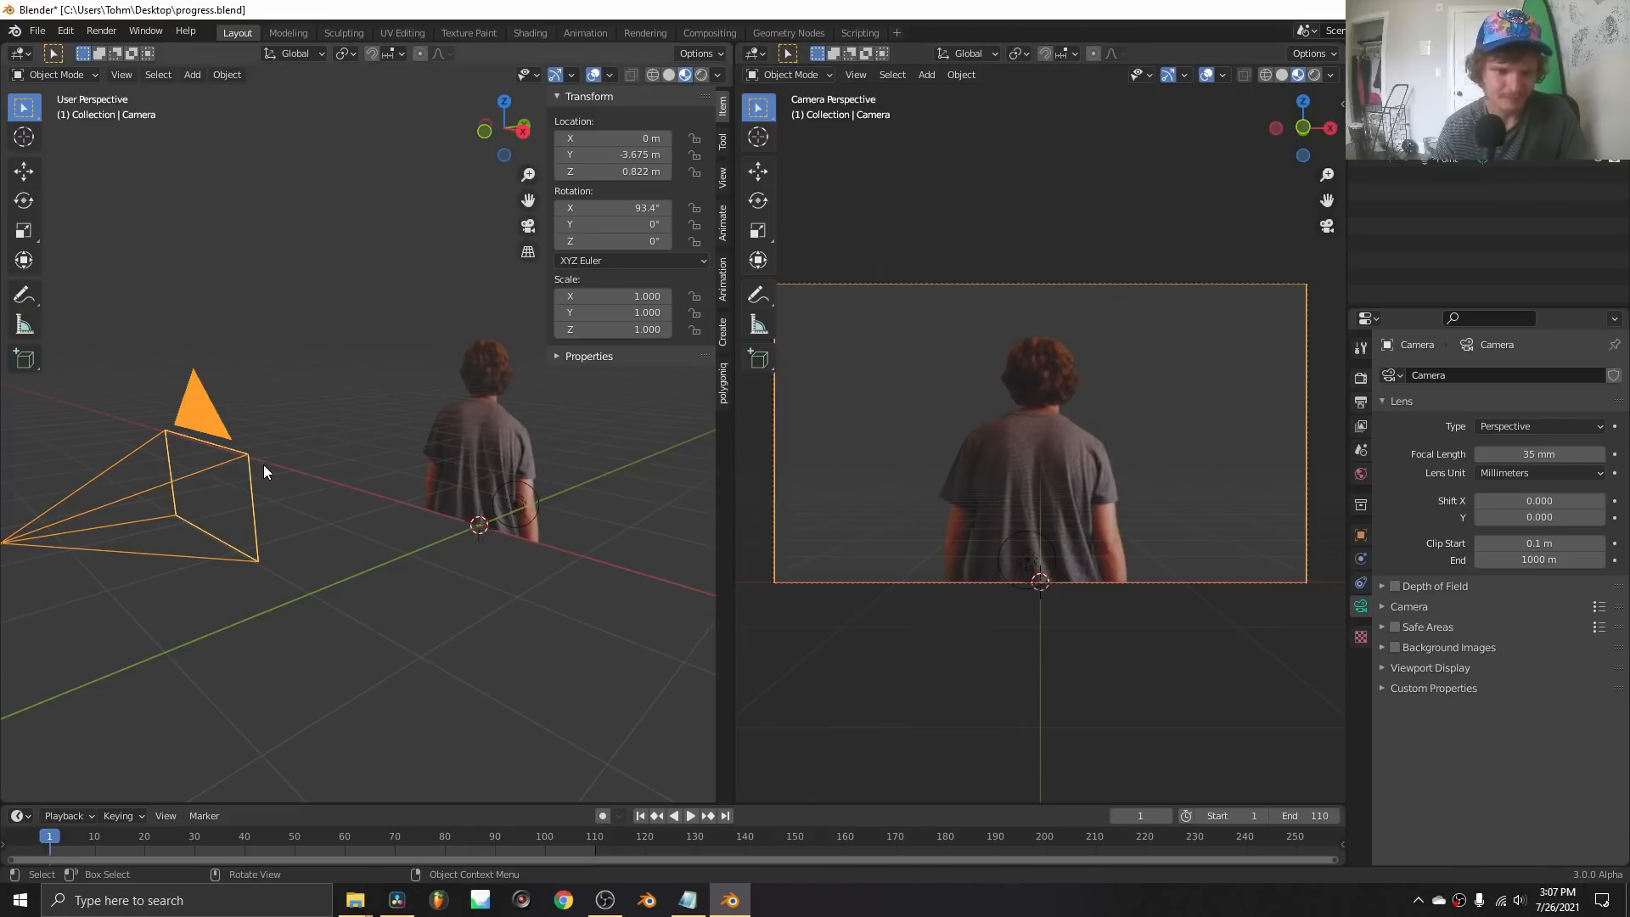
scroll(293, 512, down, 2)
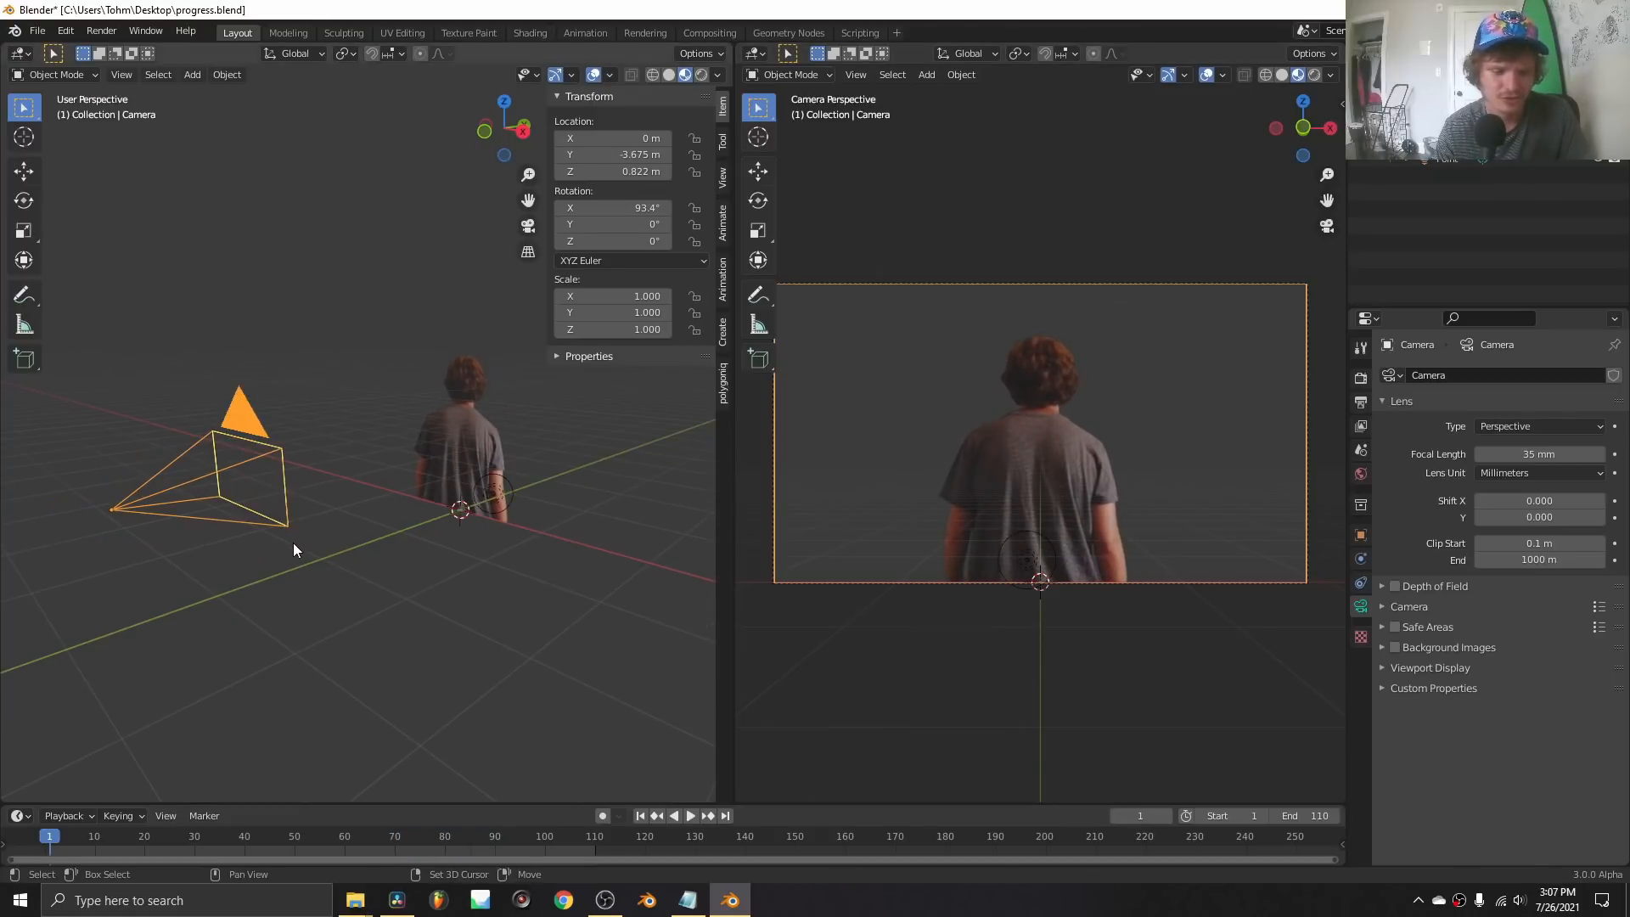
Add a plain axes empty and move it along Y to about -3.293 m, beneath the camera.
key(shift+a)
mouse_move(255, 460)
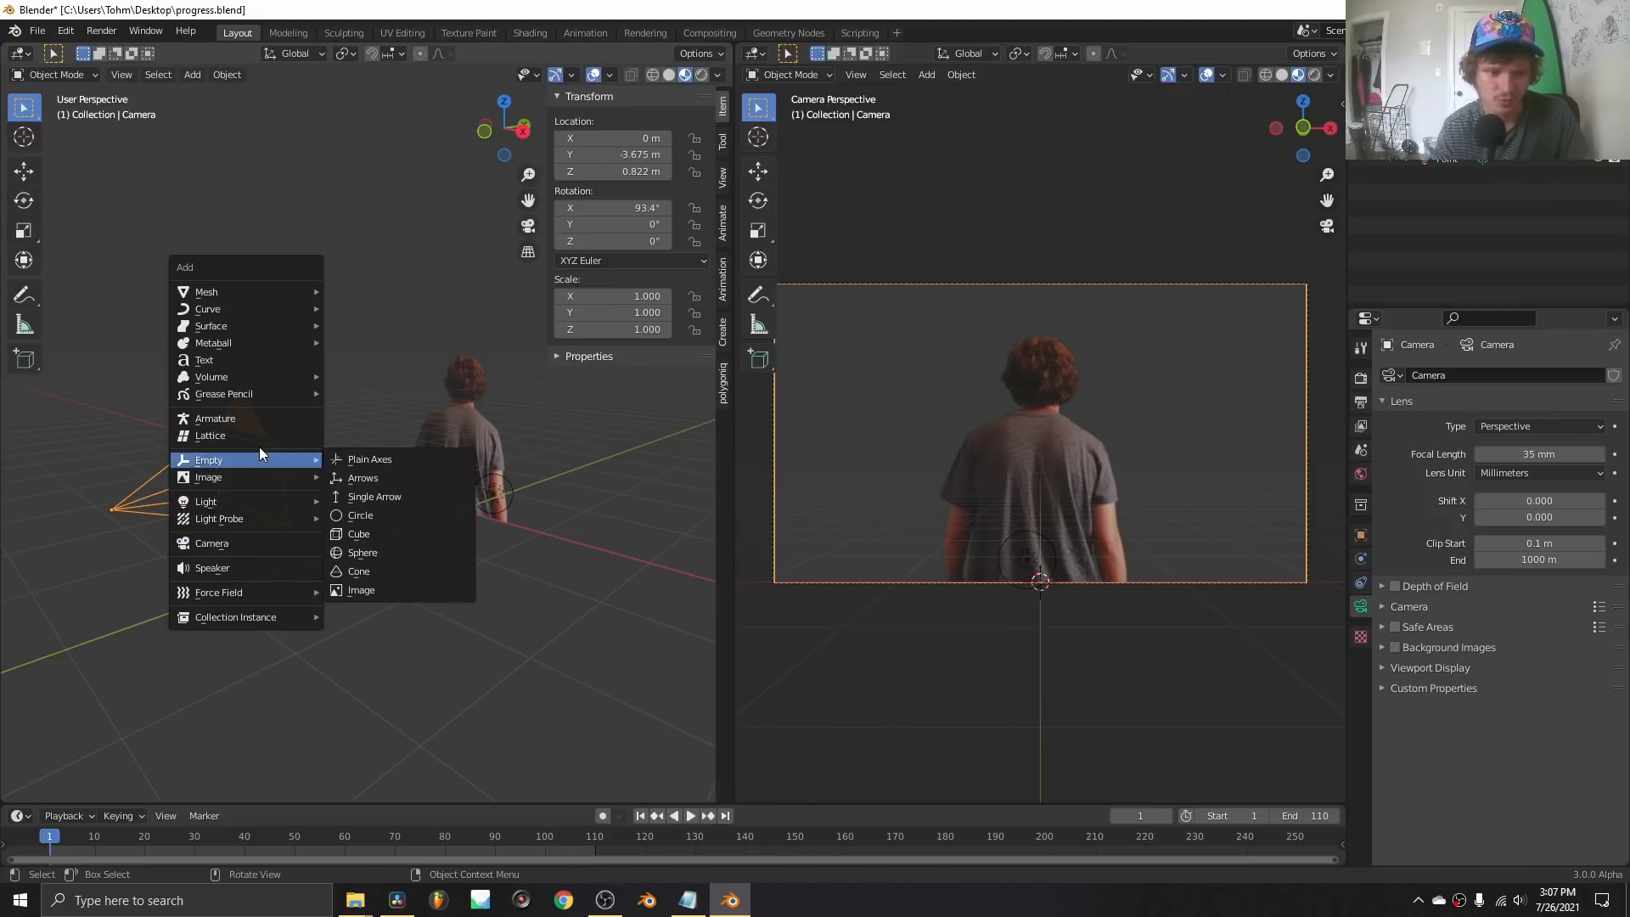
click(394, 463)
key(g)
key(y)
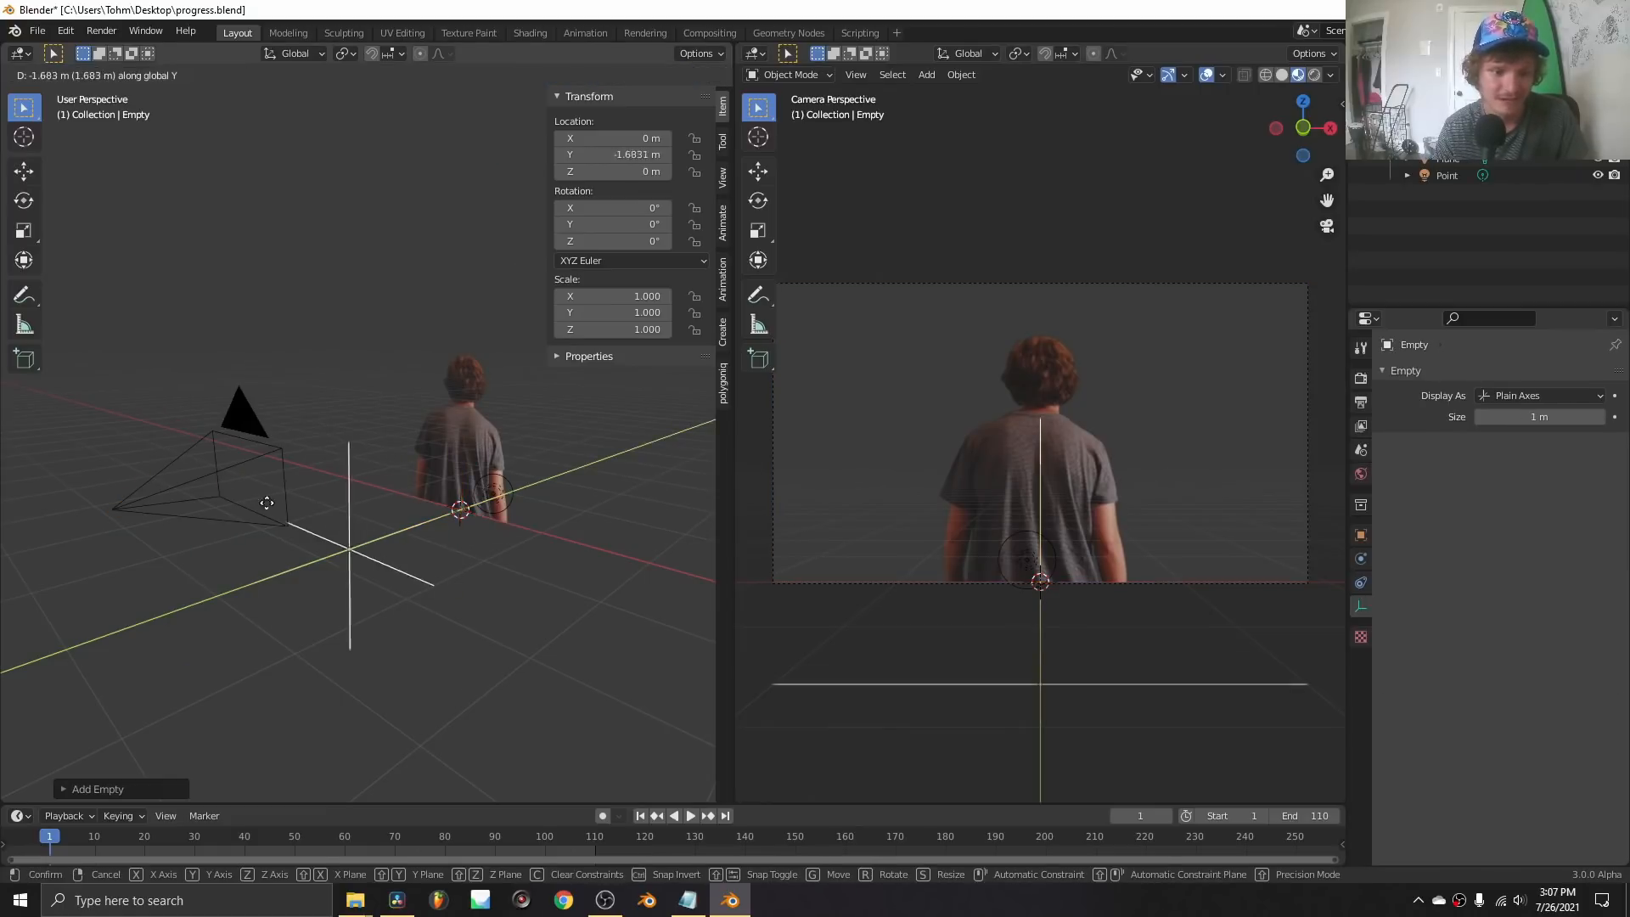
click(110, 554)
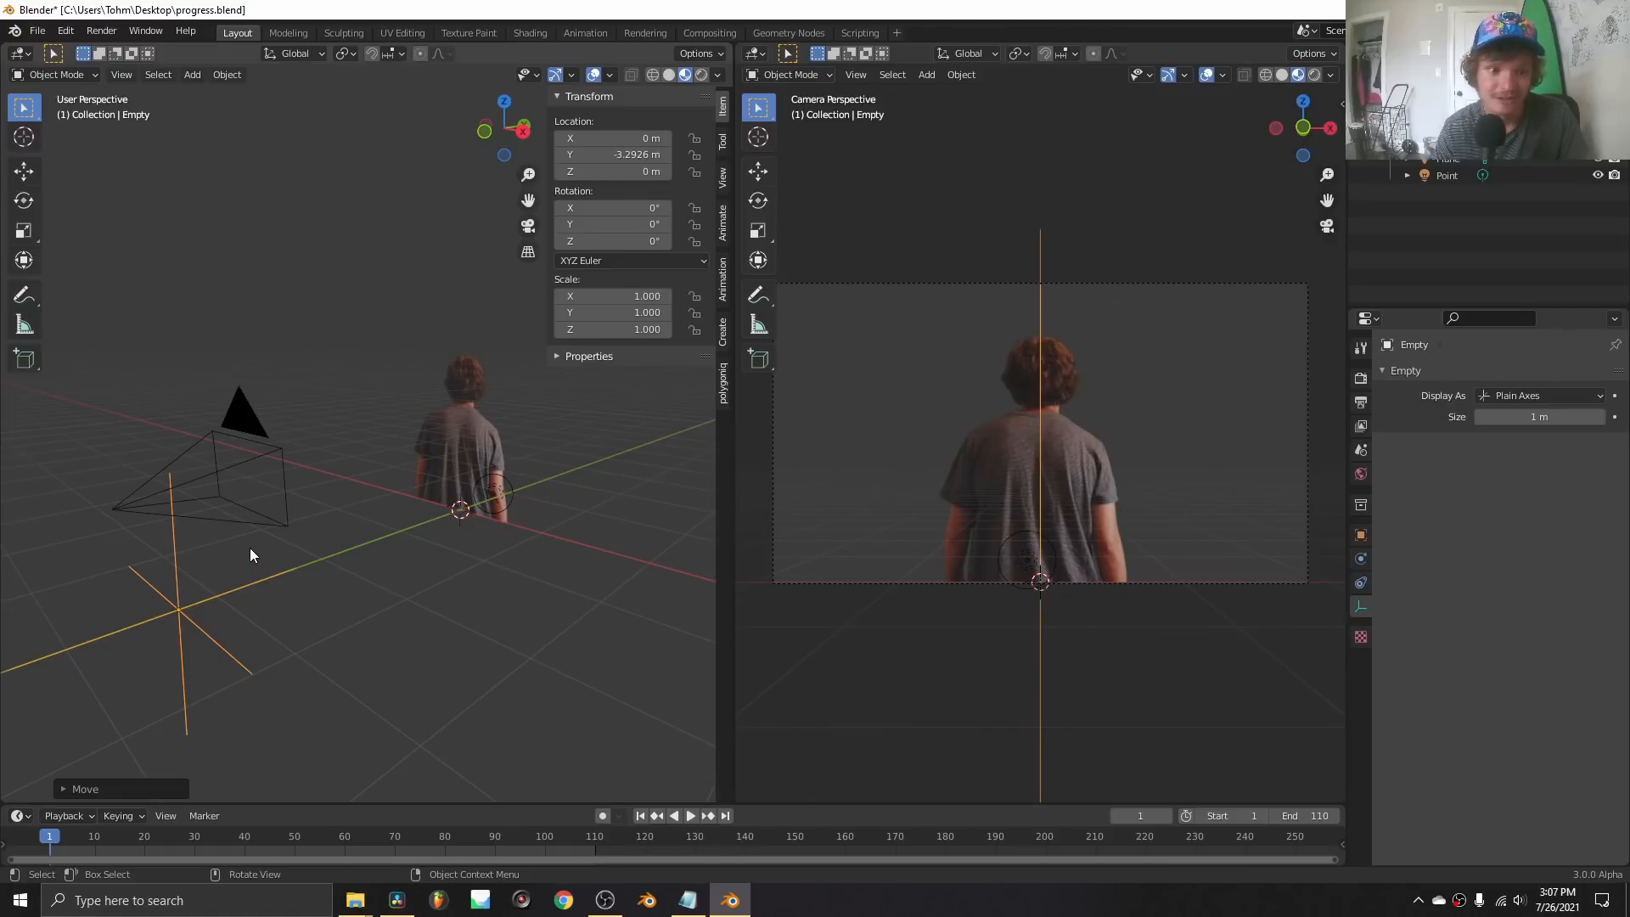
Try moving the camera together with the footage plane, and undo the move.
click(241, 425)
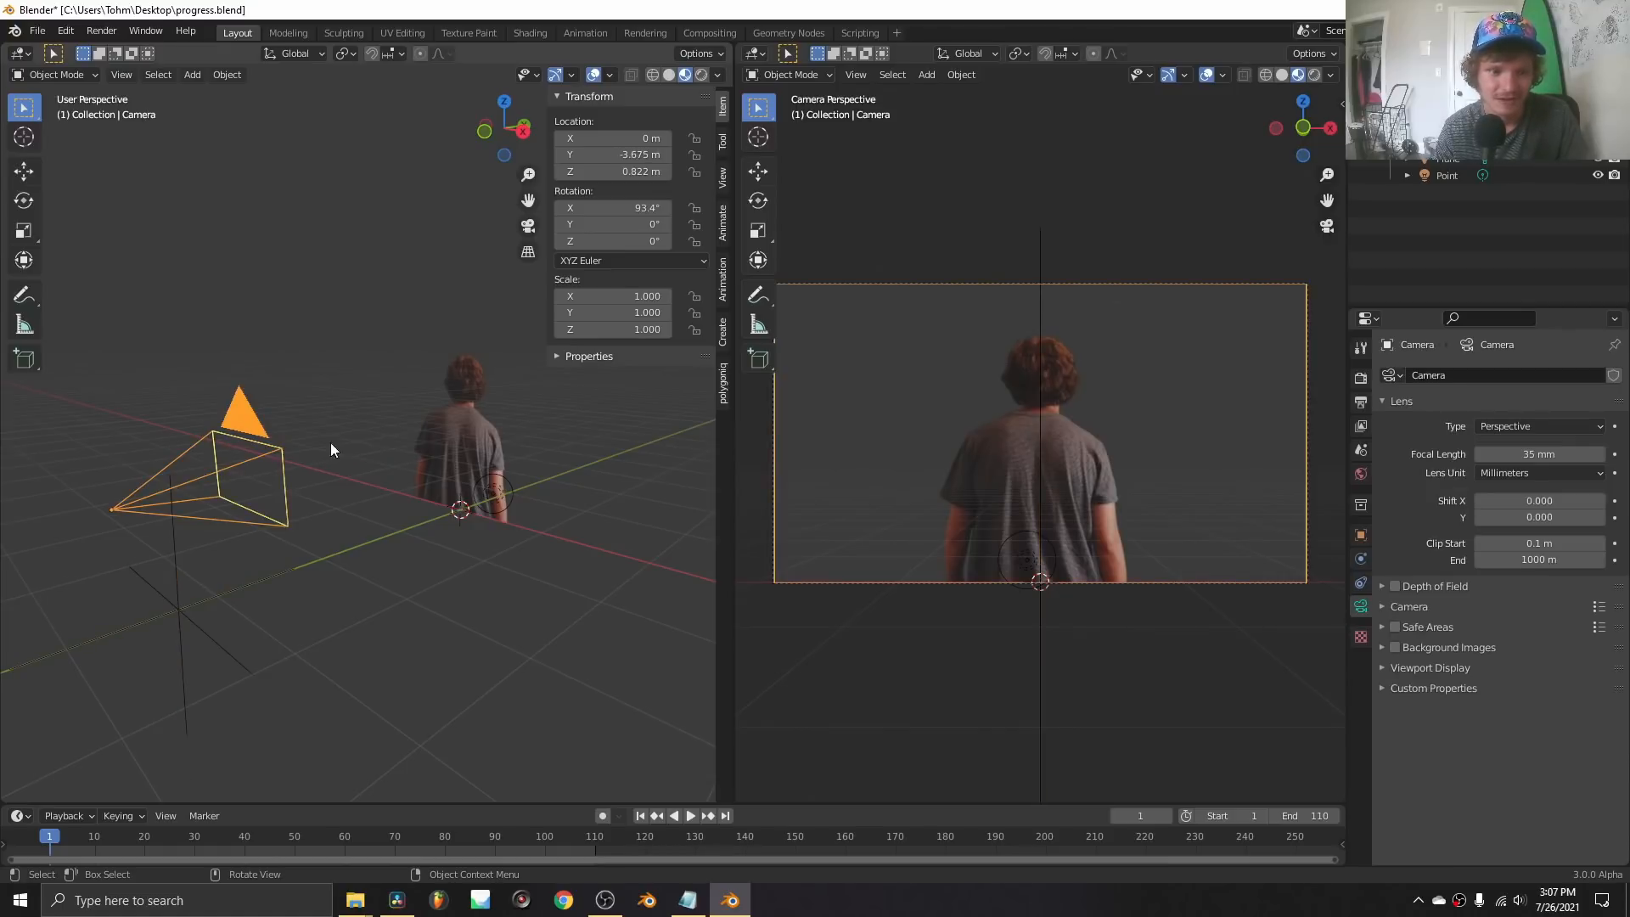
shift+click(452, 416)
key(g)
click(565, 423)
key(ctrl+z)
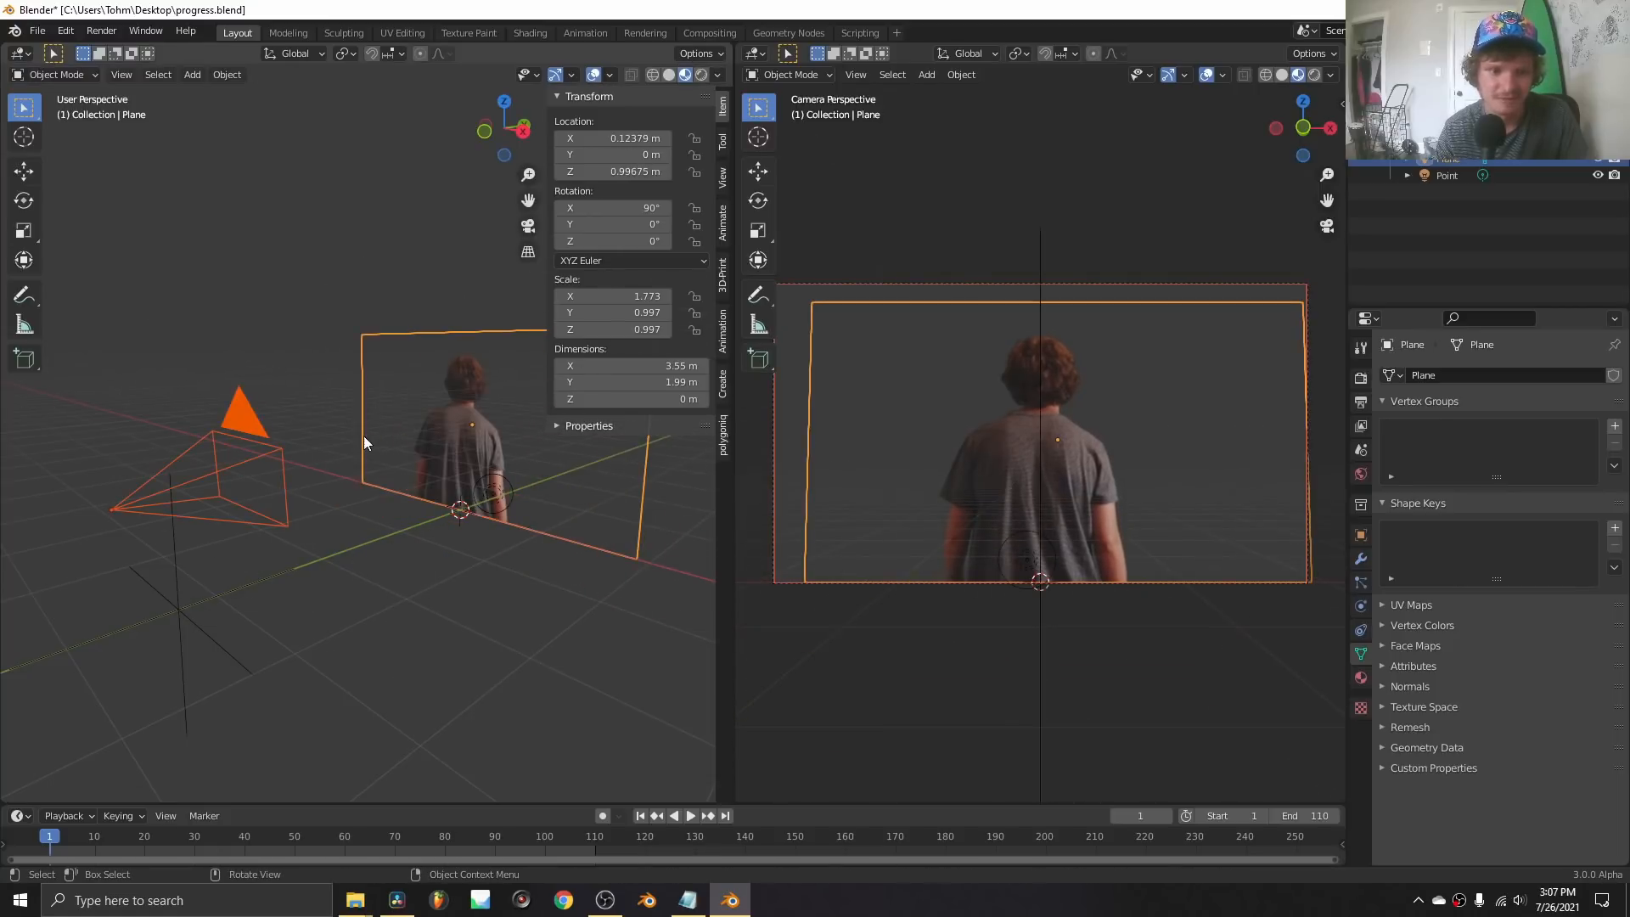
Select the camera and the footage plane together, undoing the trial moves made with them.
click(233, 416)
key(g)
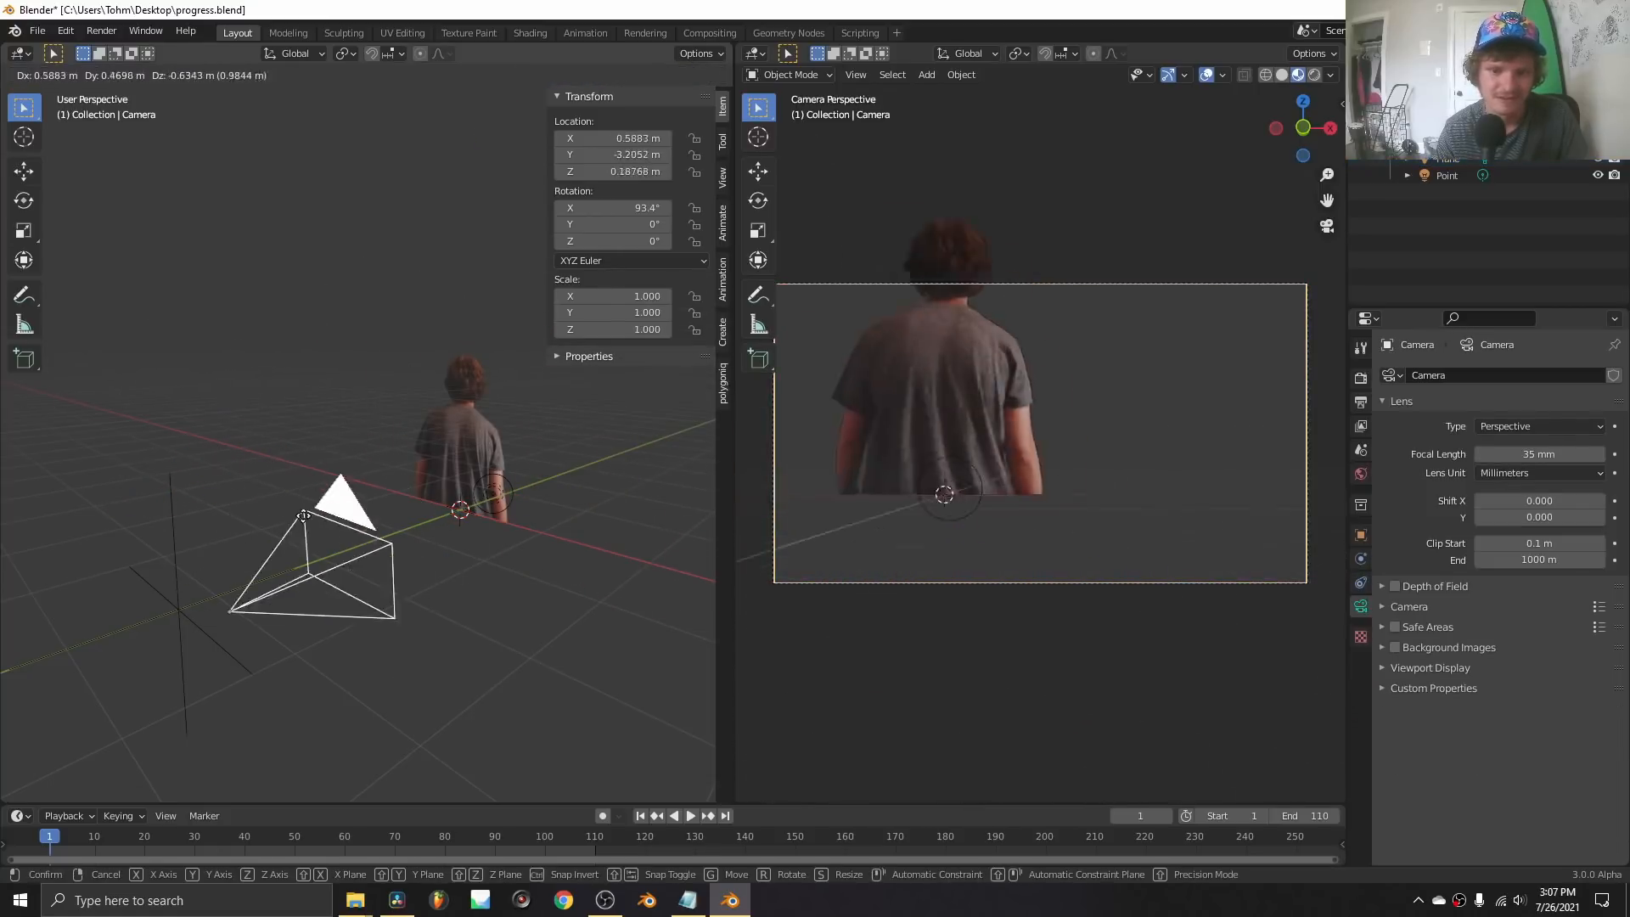
click(411, 423)
key(ctrl+z)
shift+click(447, 416)
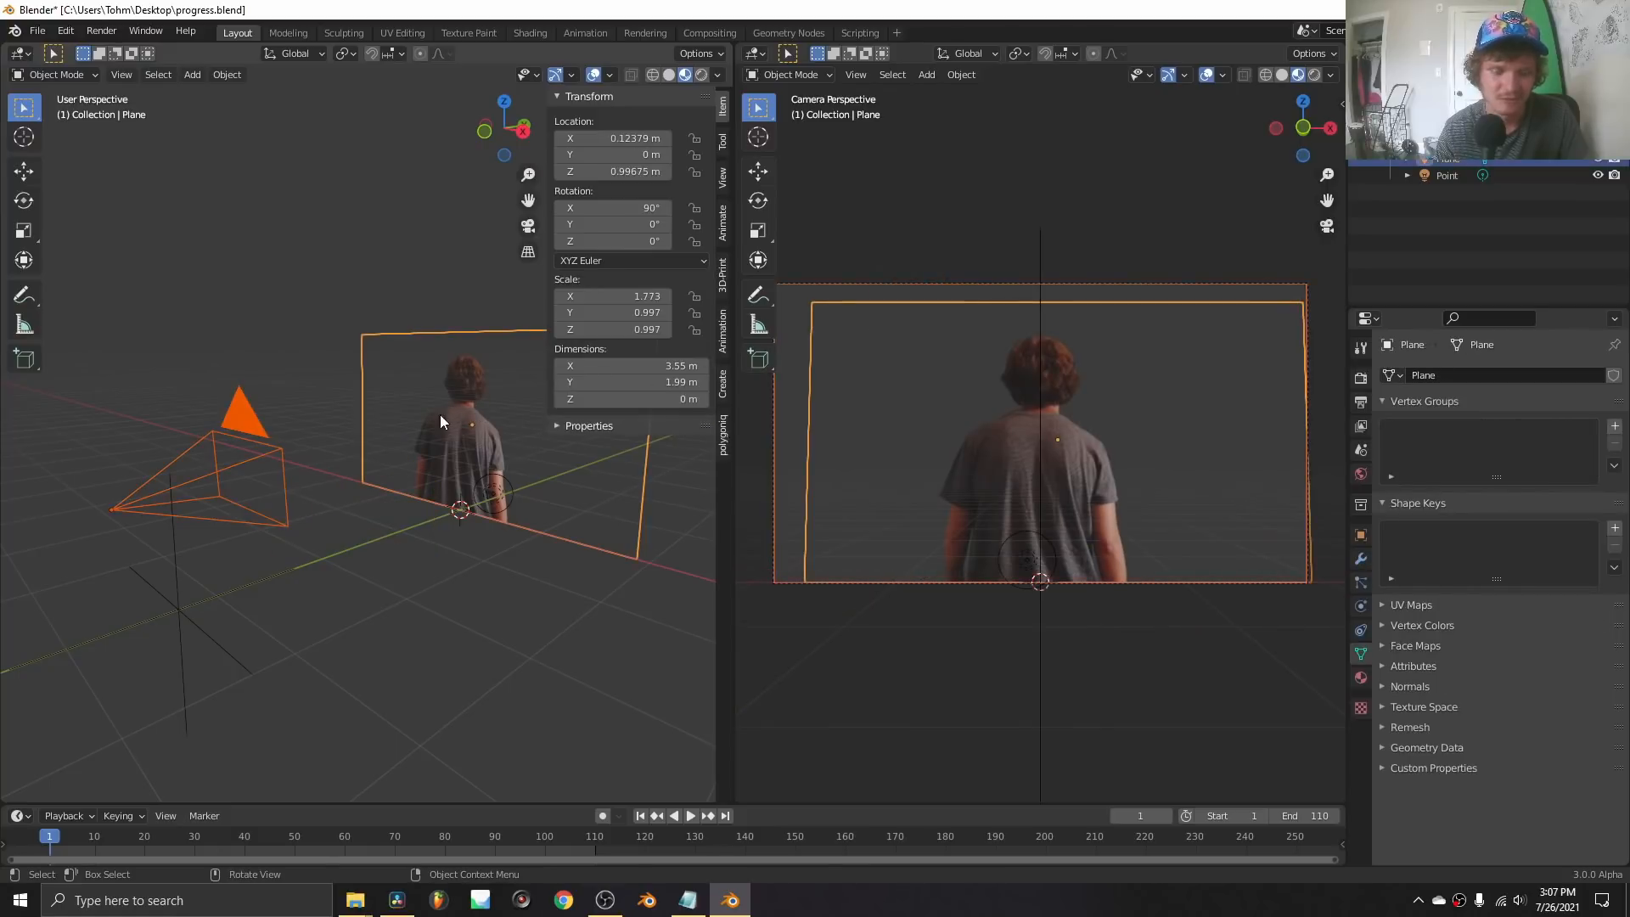
key(g)
click(479, 429)
key(ctrl+z)
Parent the selected camera and footage plane to the empty with the Object option.
shift+click(157, 599)
key(ctrl+p)
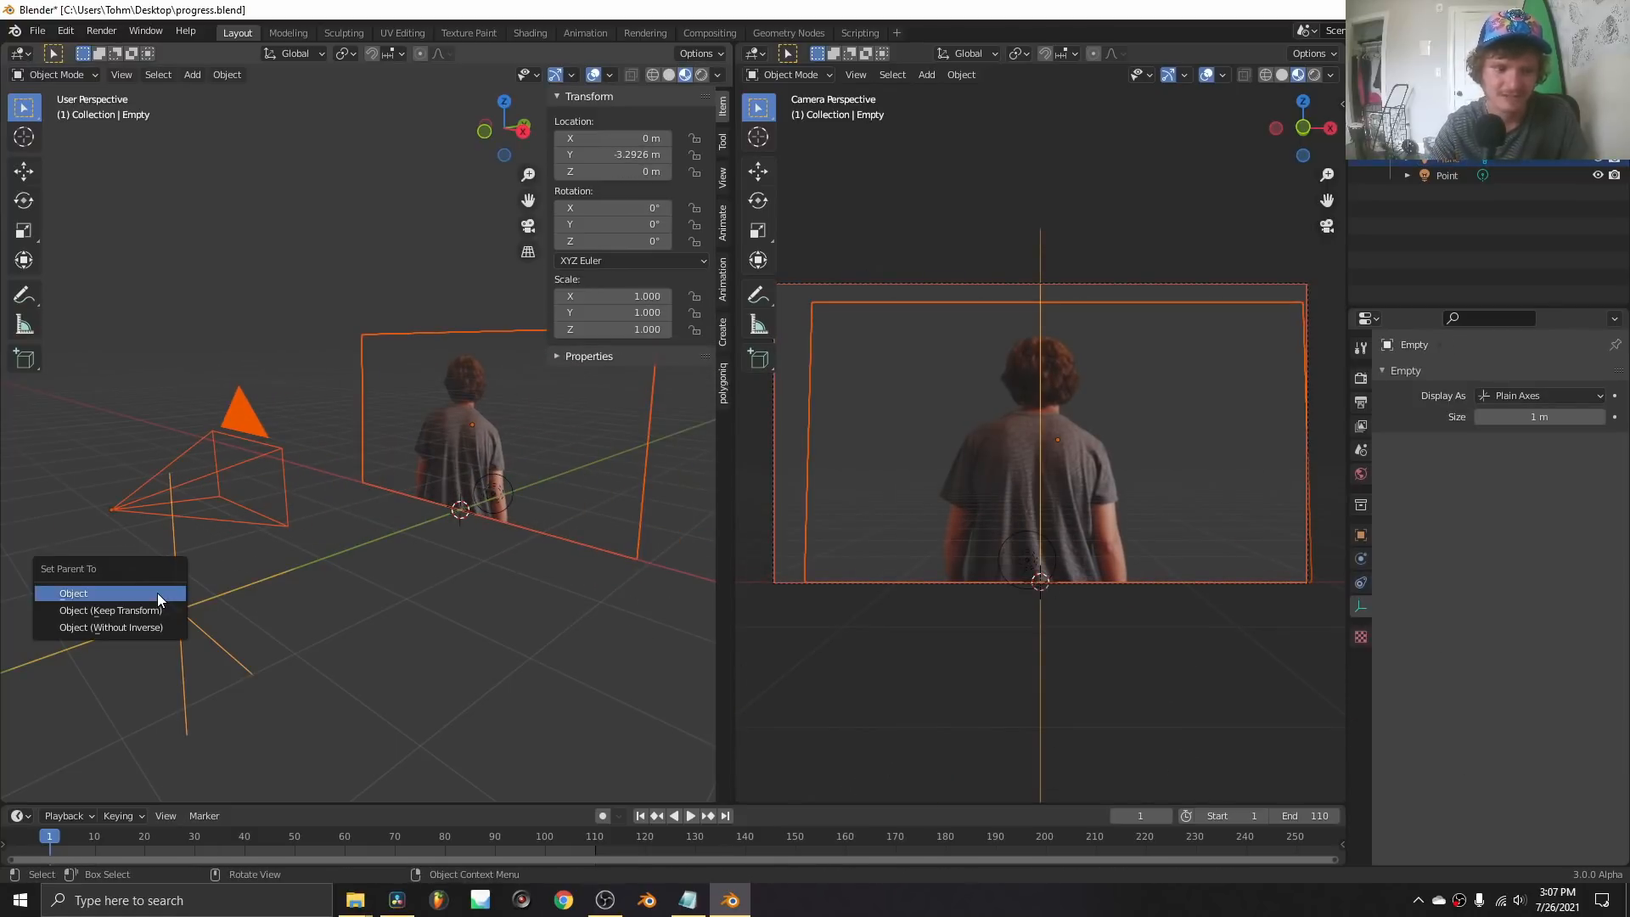
click(157, 600)
click(160, 593)
Test the parenting by sliding the empty along Y, and cancel the move.
key(g)
key(y)
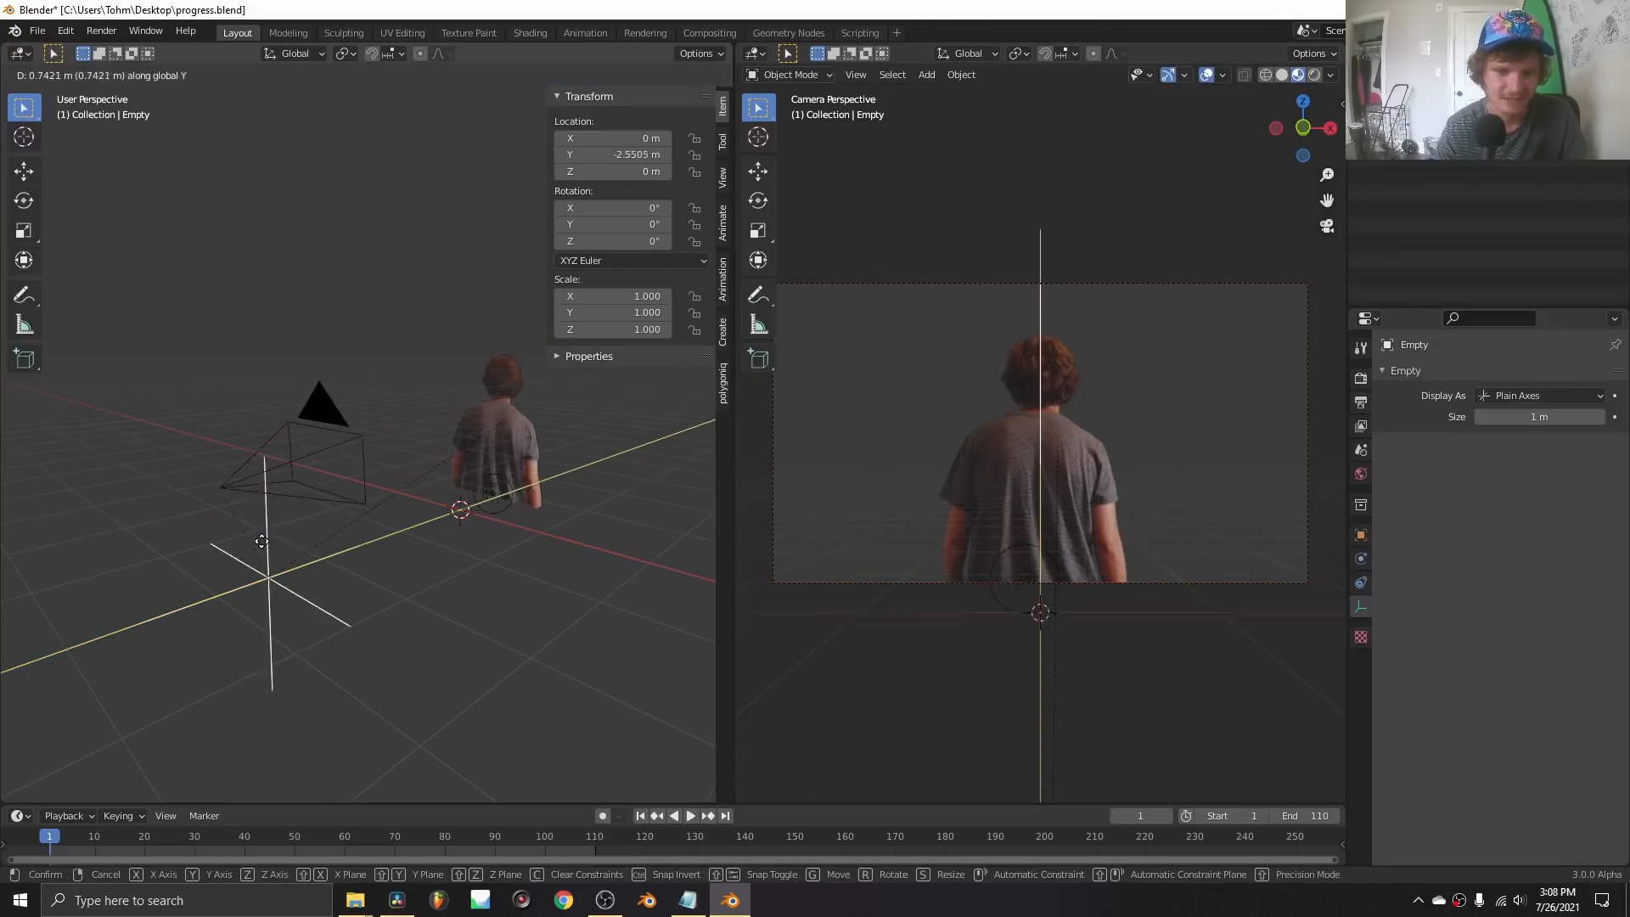
right_click(297, 521)
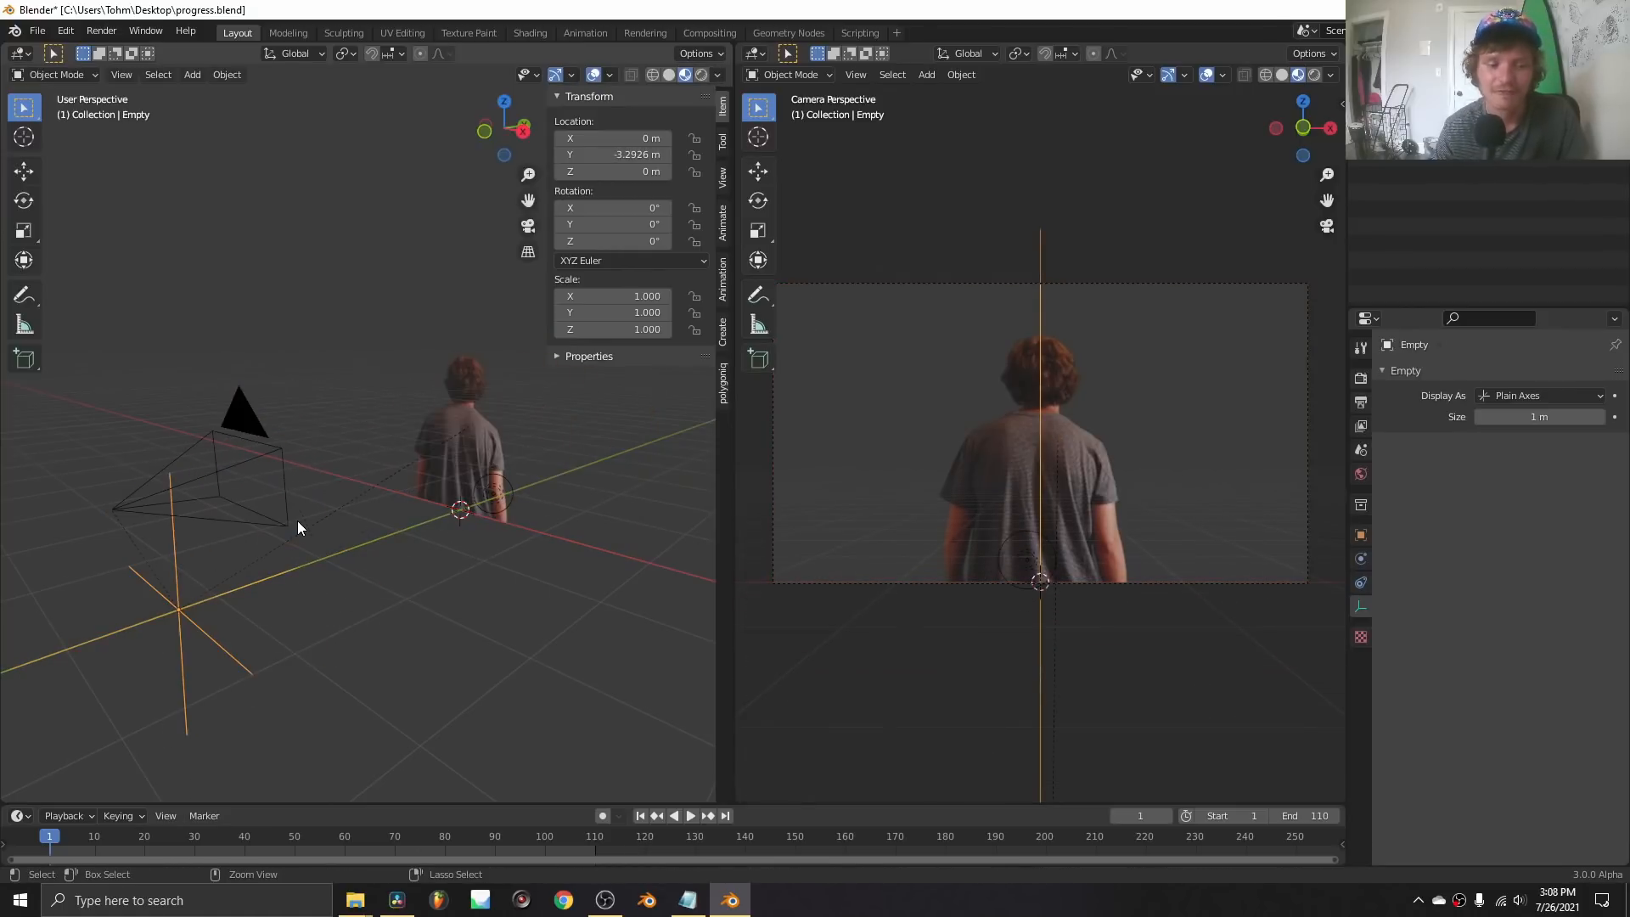
Keyframe the empty's location at frame 1, and again at frame 110 after moving it along Y to about 0.845 m.
key(i)
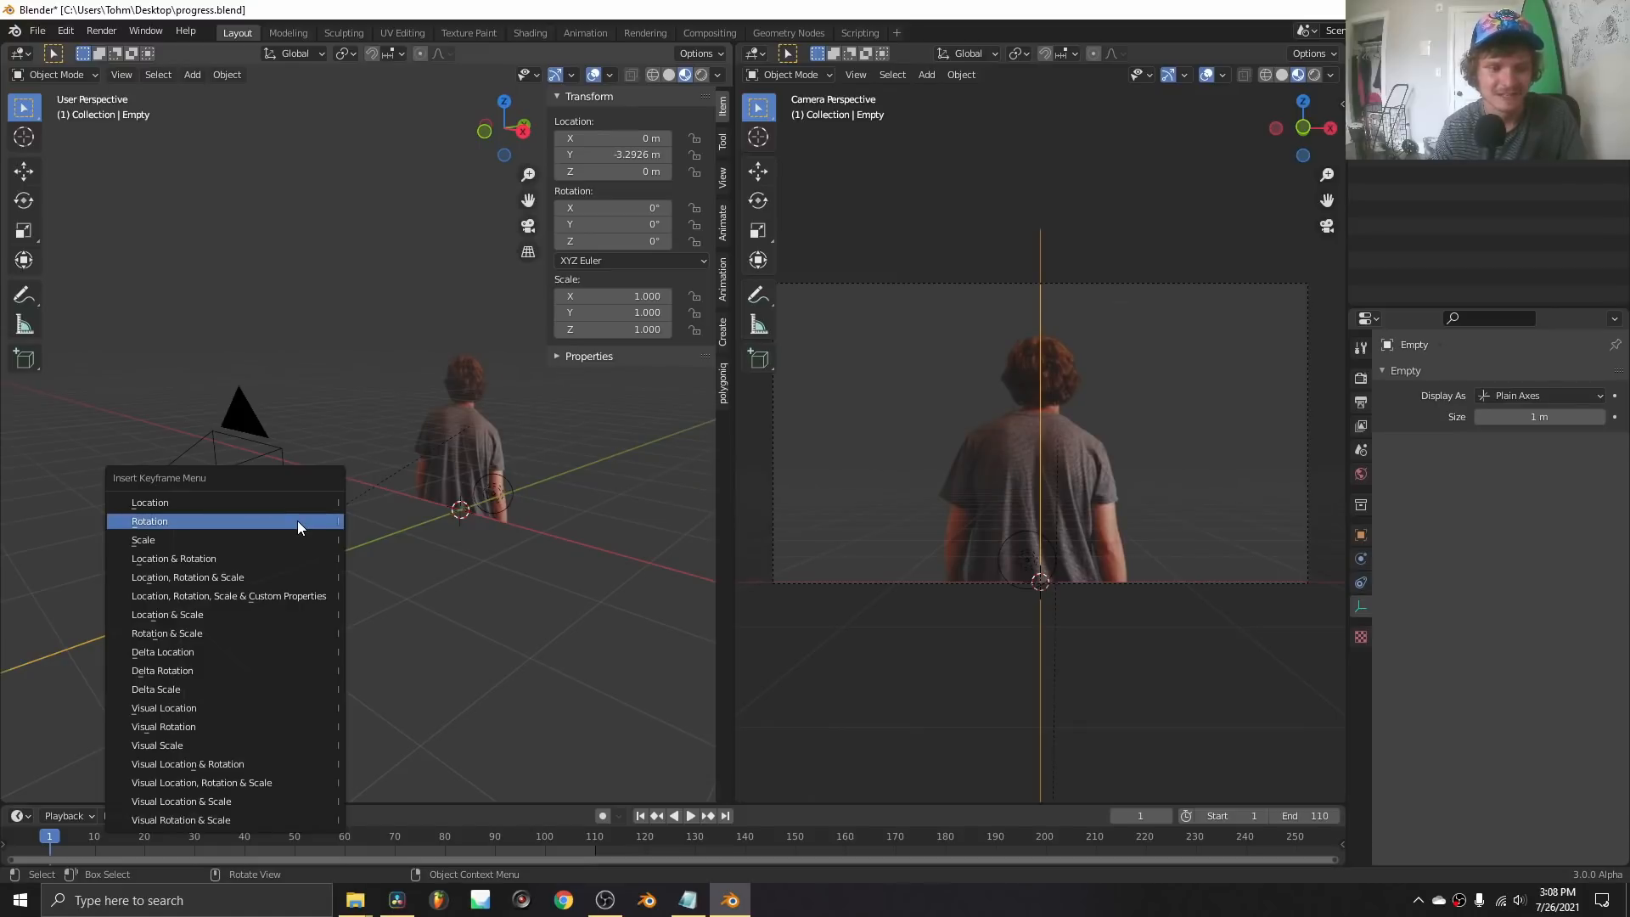
click(253, 503)
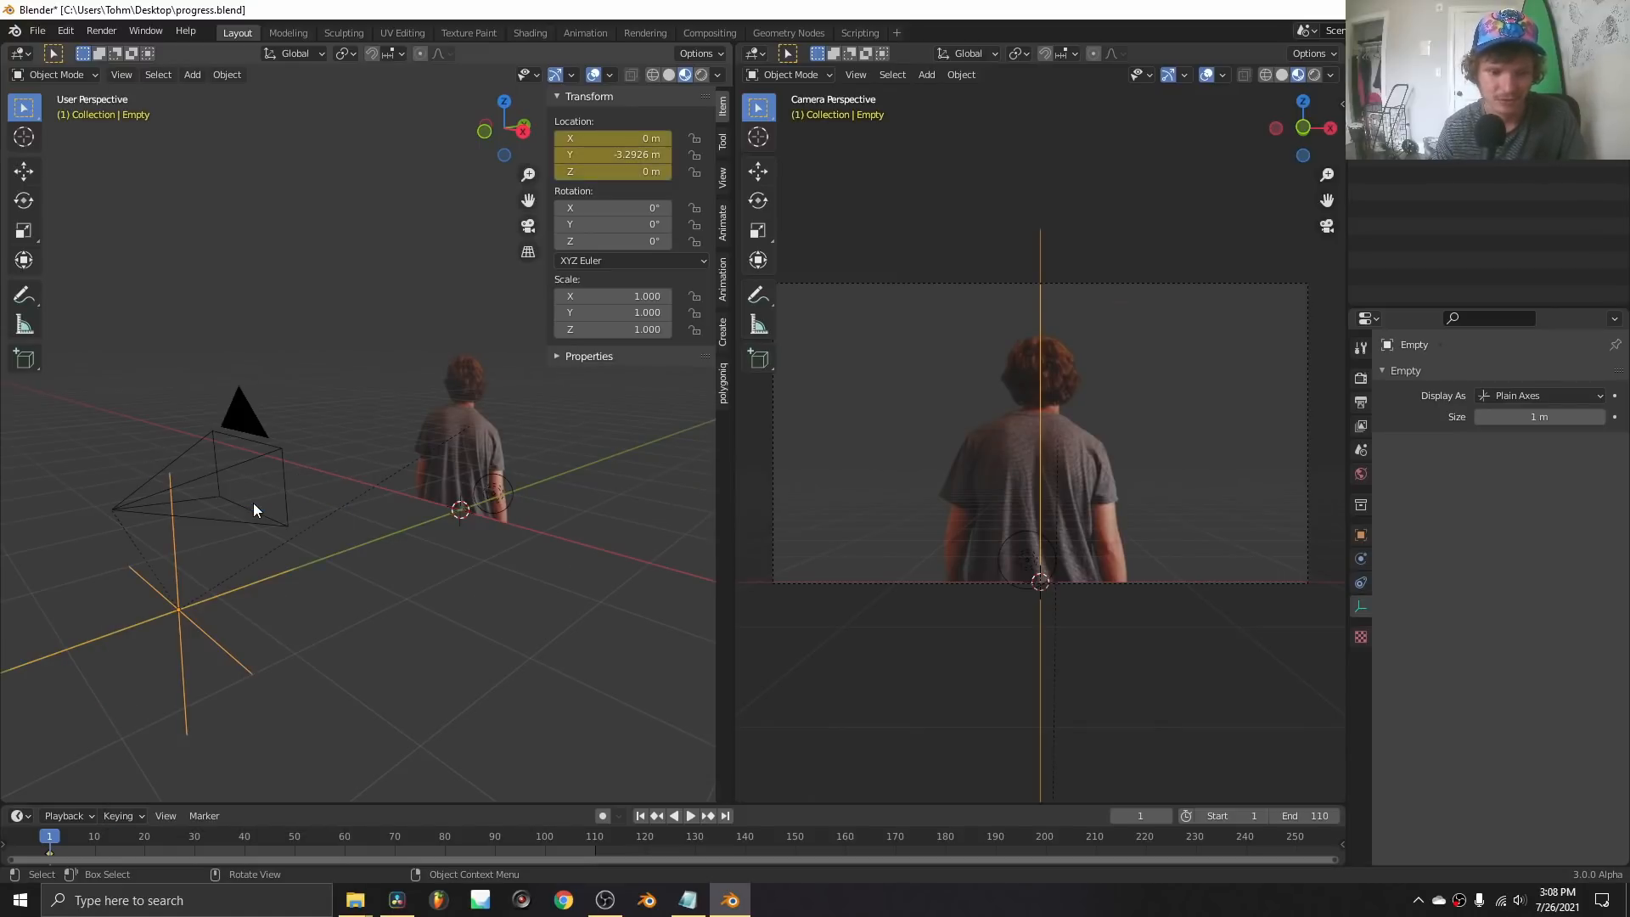
key(shift+Right)
key(g)
key(y)
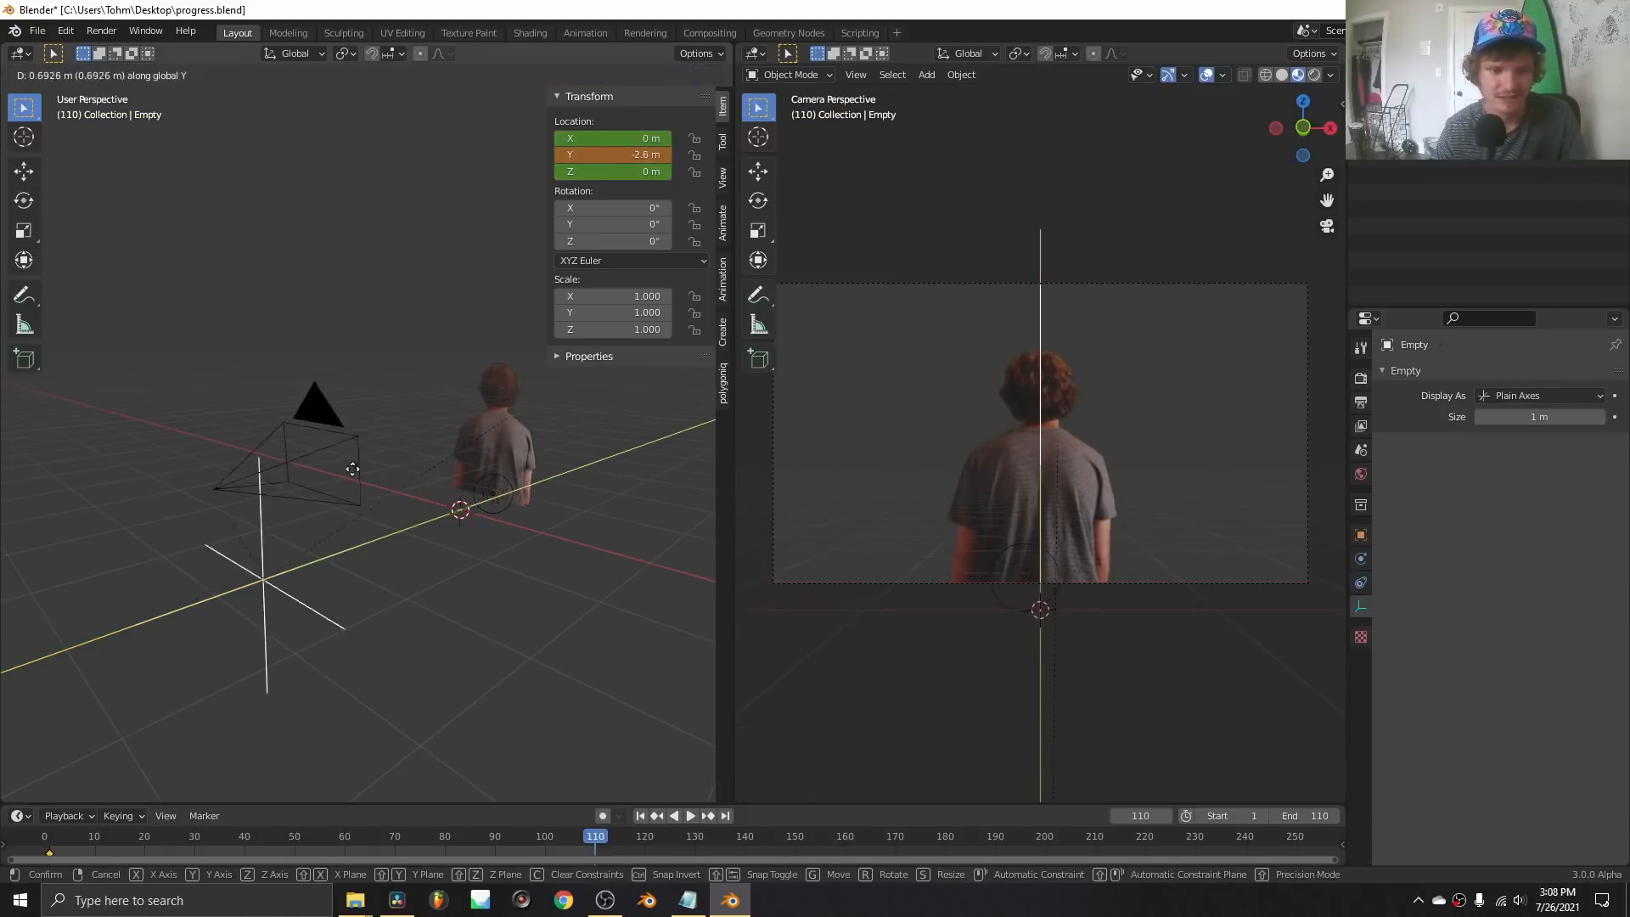
click(583, 408)
key(i)
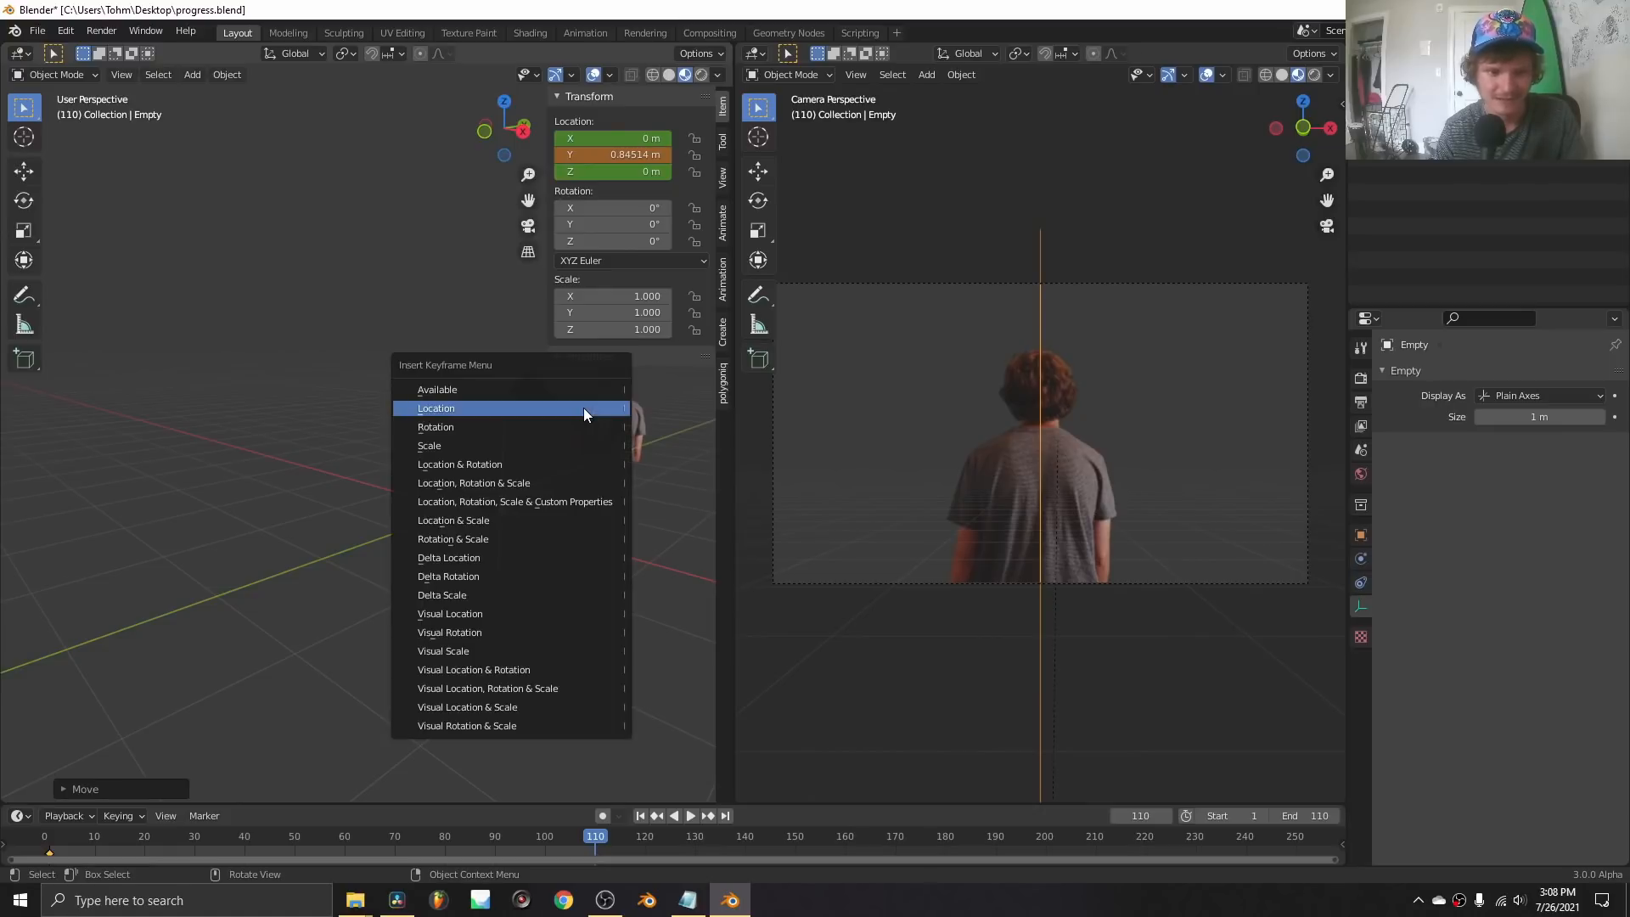
click(584, 412)
Enlarge the timeline area and set the empty's location keyframes to linear interpolation.
drag(426, 804, 492, 778)
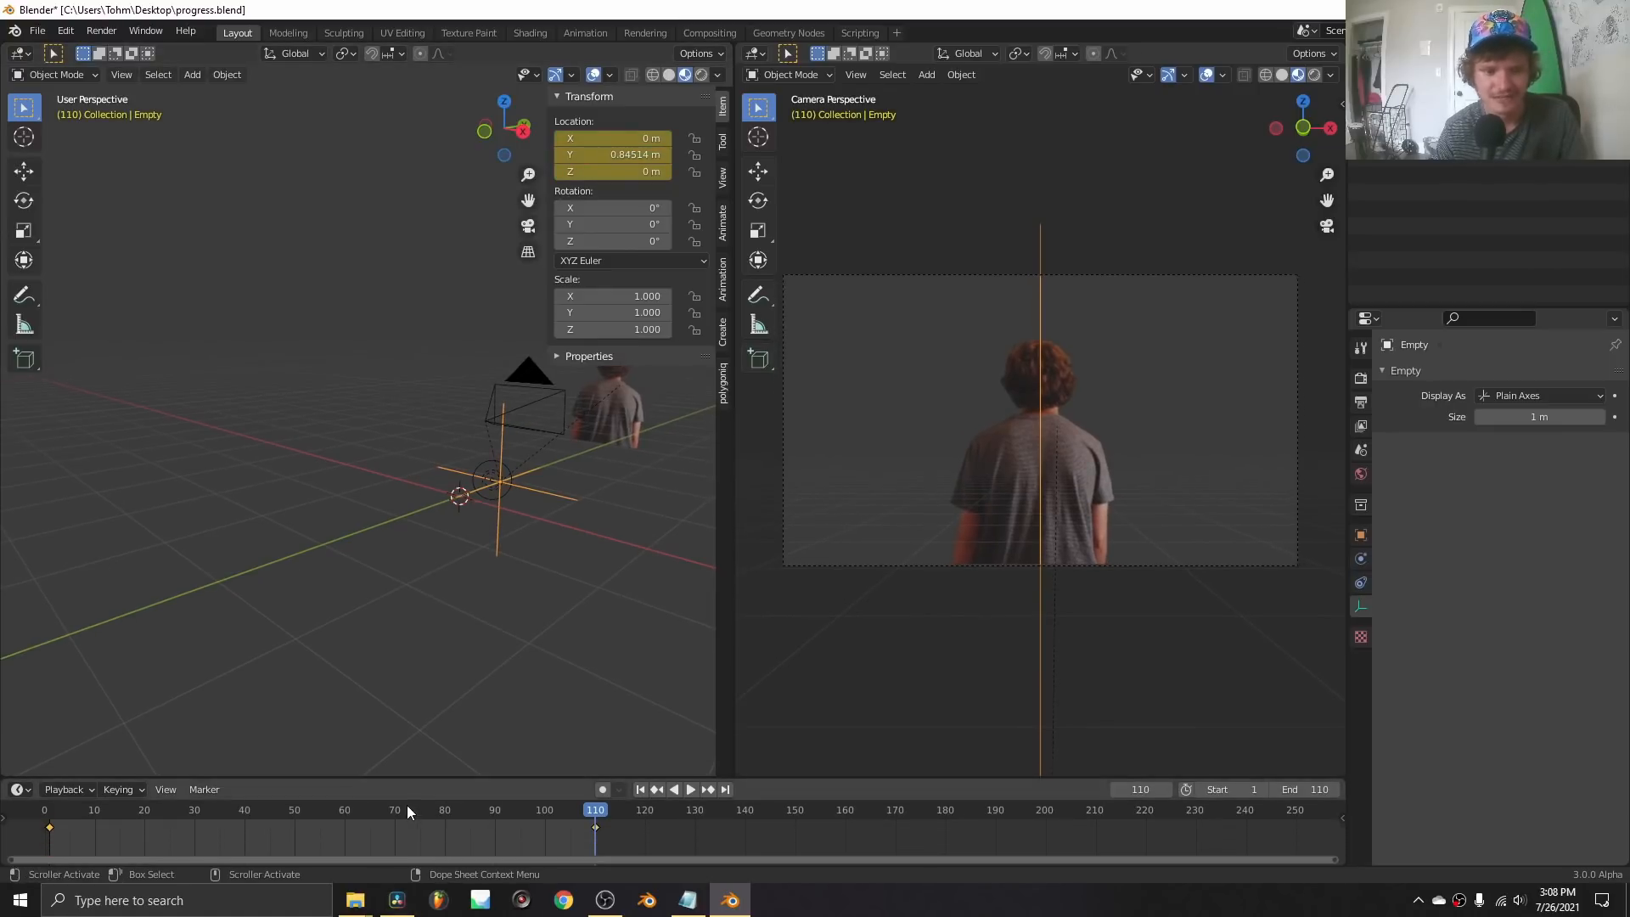
key(t)
click(352, 771)
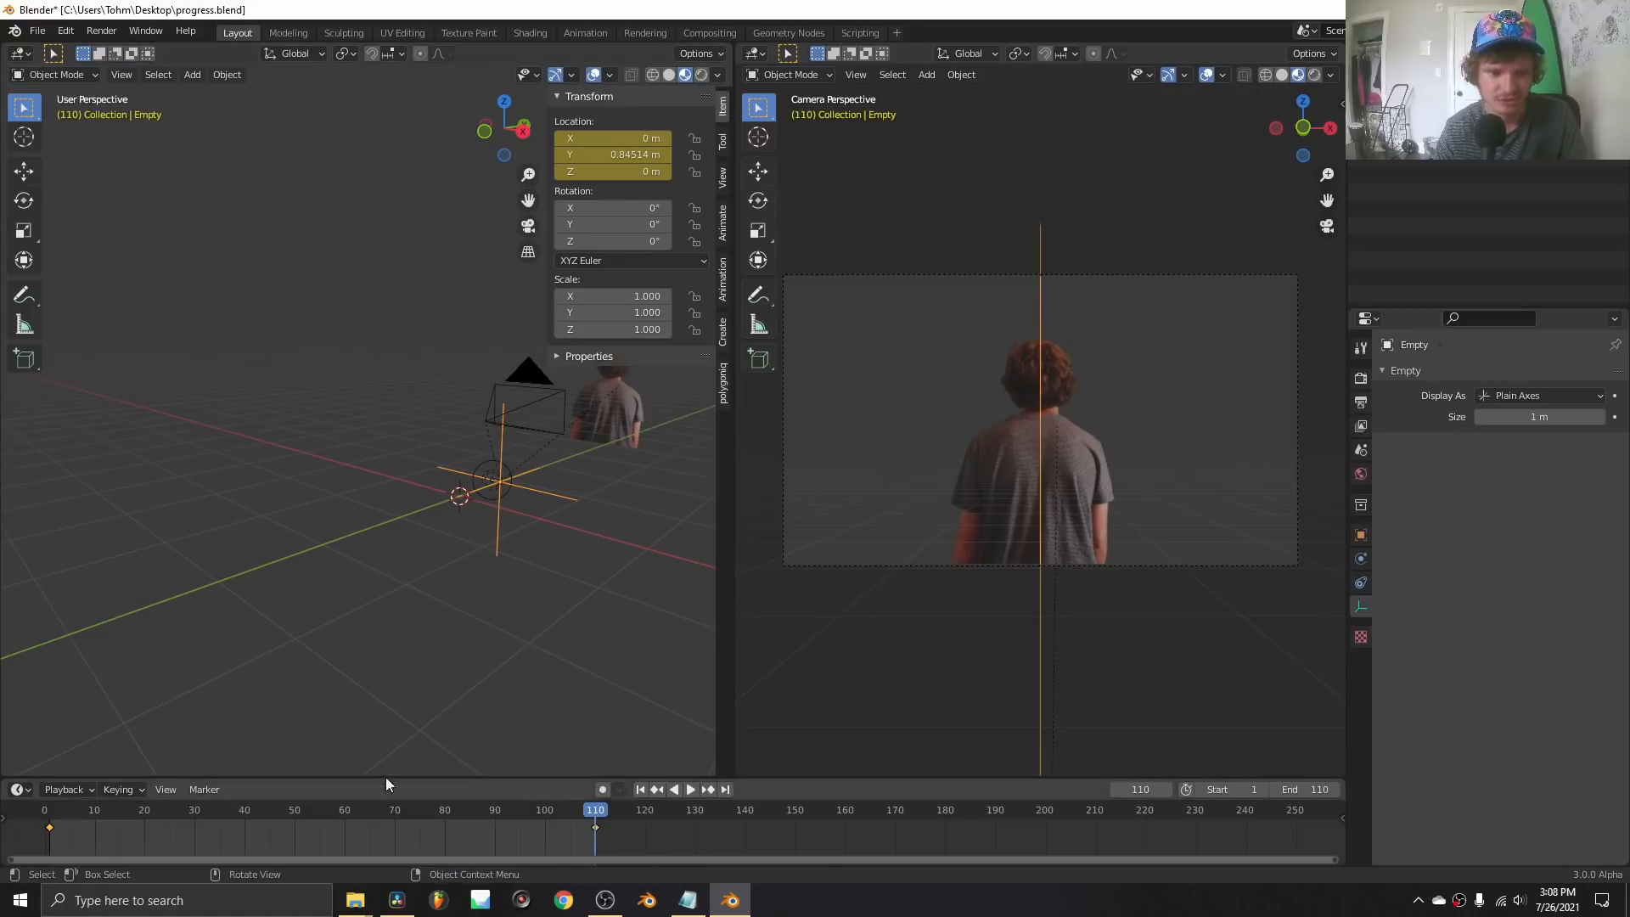
Play the animation to check the forward travel from another angle, and return to frame 1.
key(space)
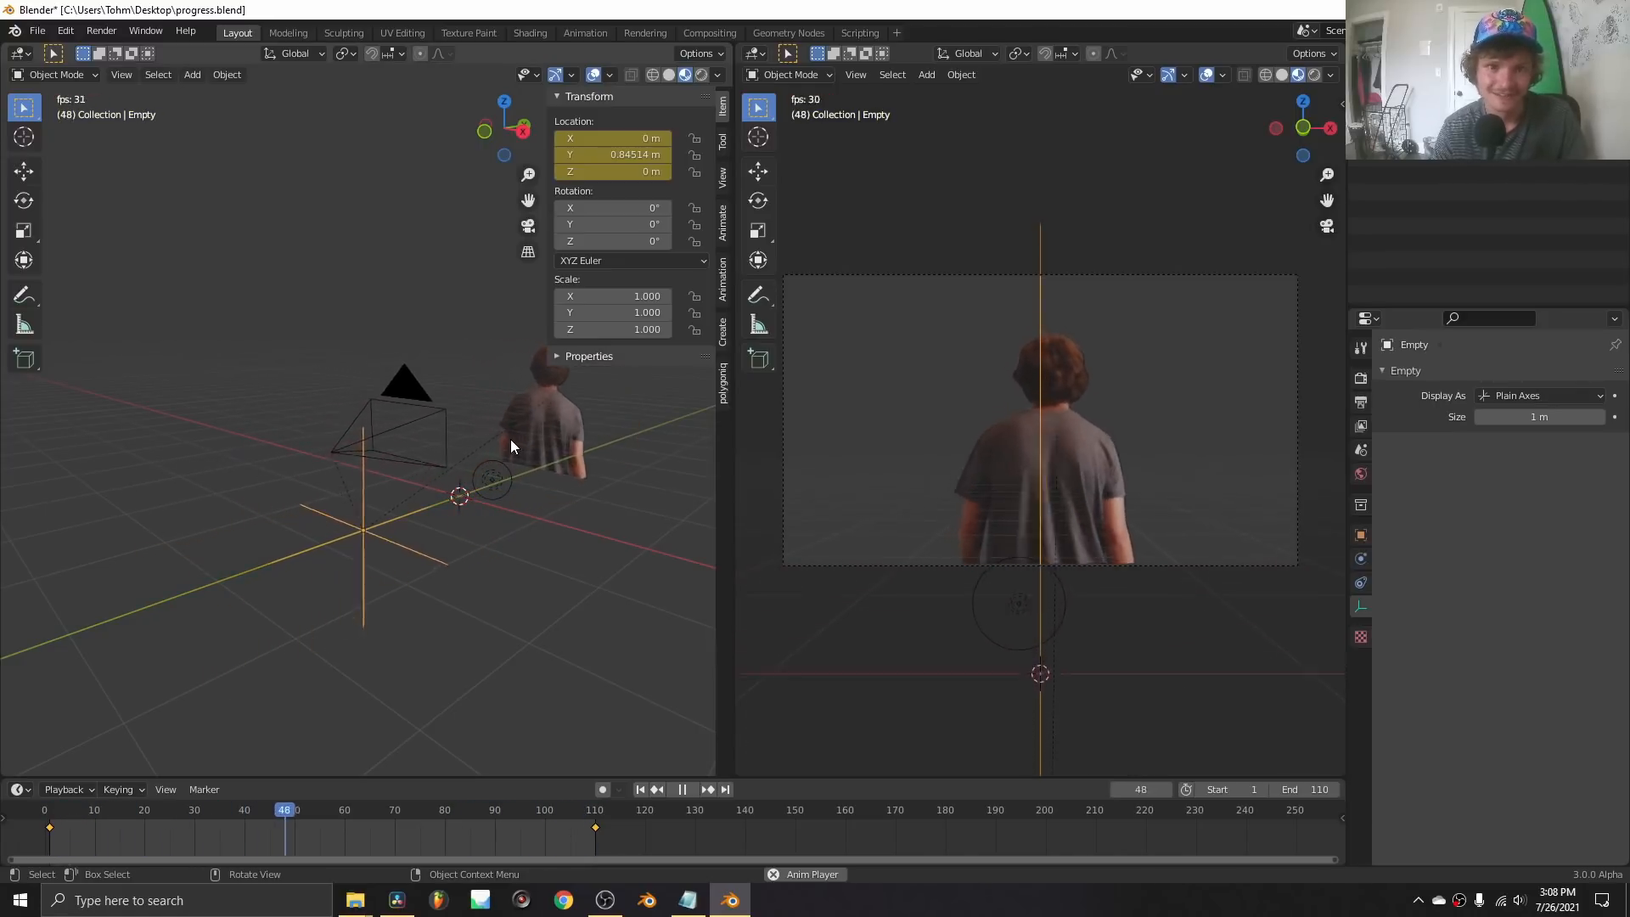
middle_drag(504, 461, 429, 502)
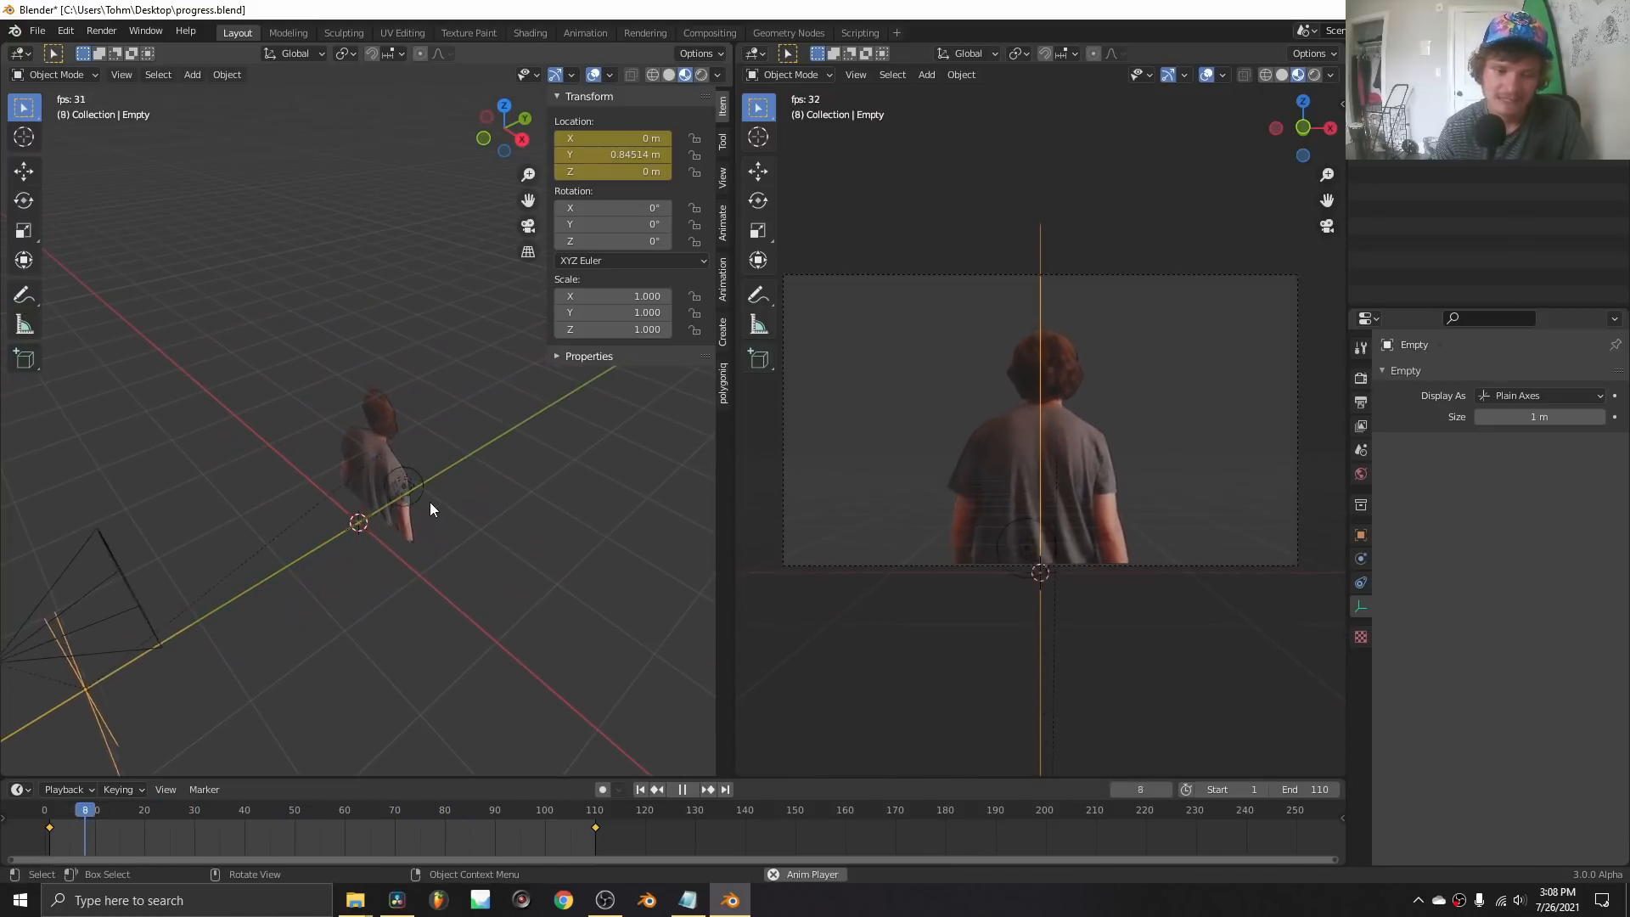
key(space)
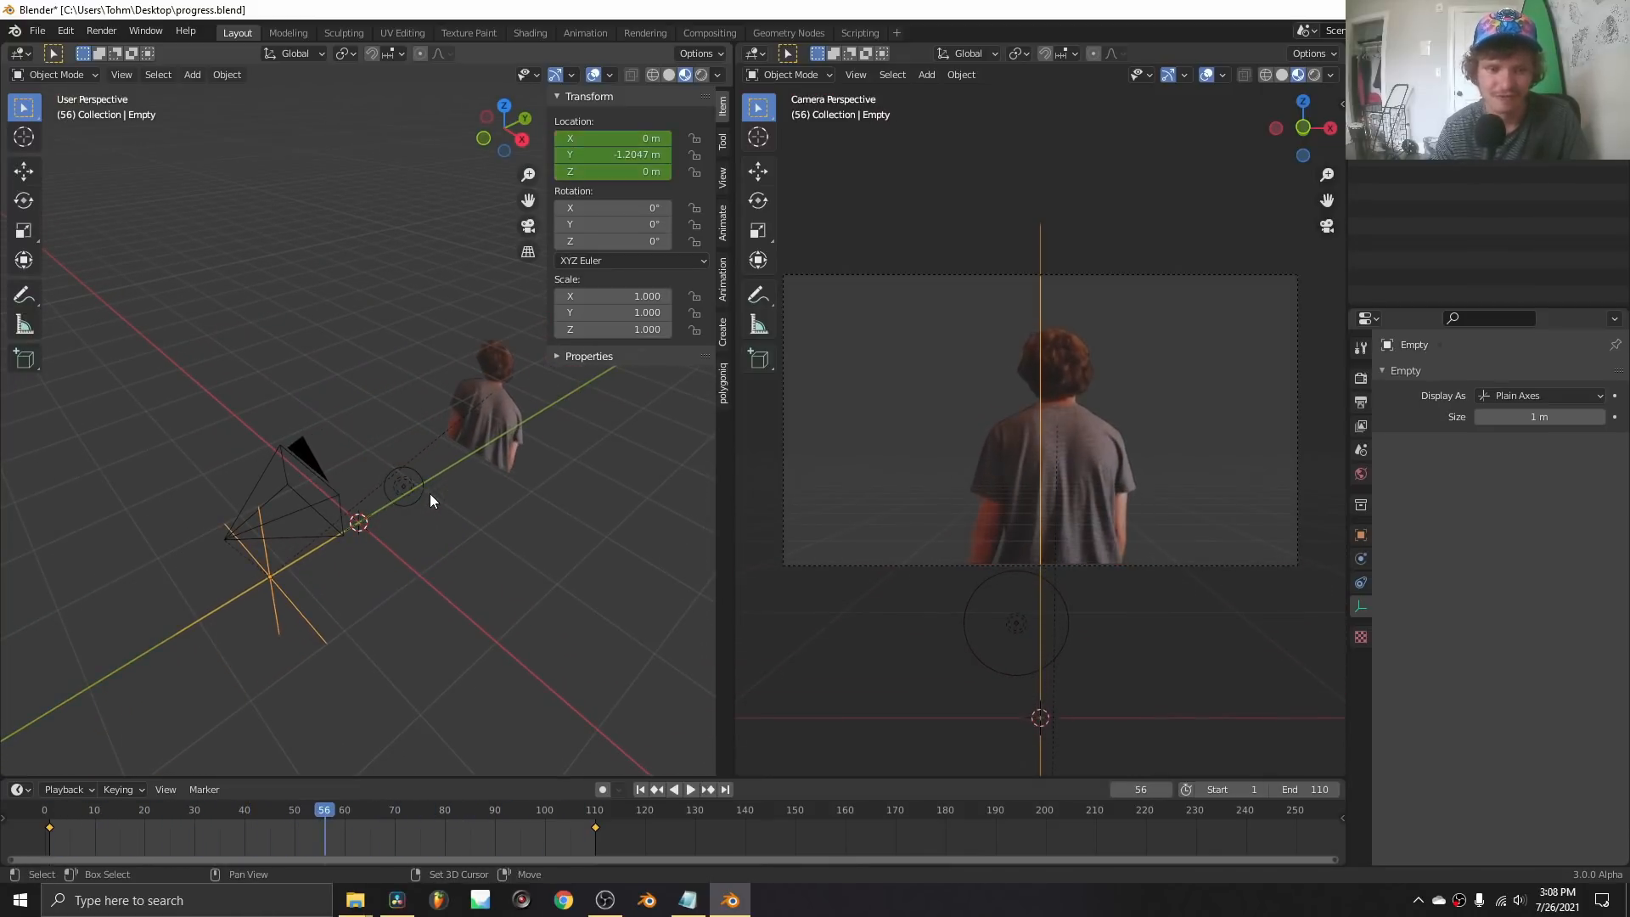
key(shift+Left)
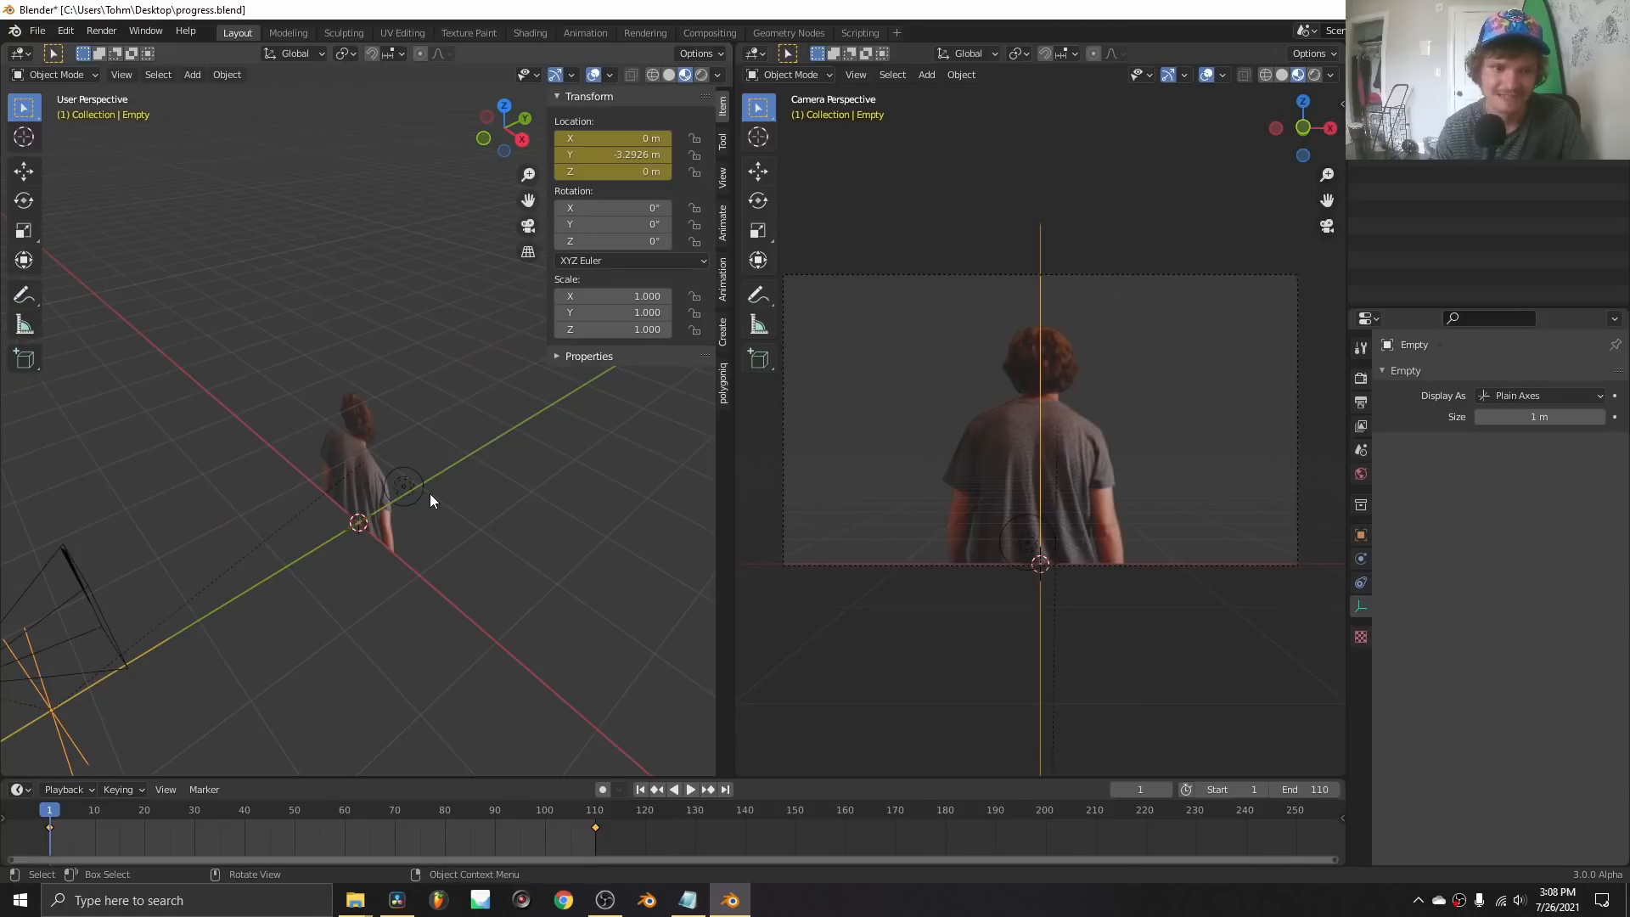
Add a cube at the origin and scale its mesh down to about 1.04 m per side in Edit Mode.
click(481, 140)
scroll(399, 357, up, 2)
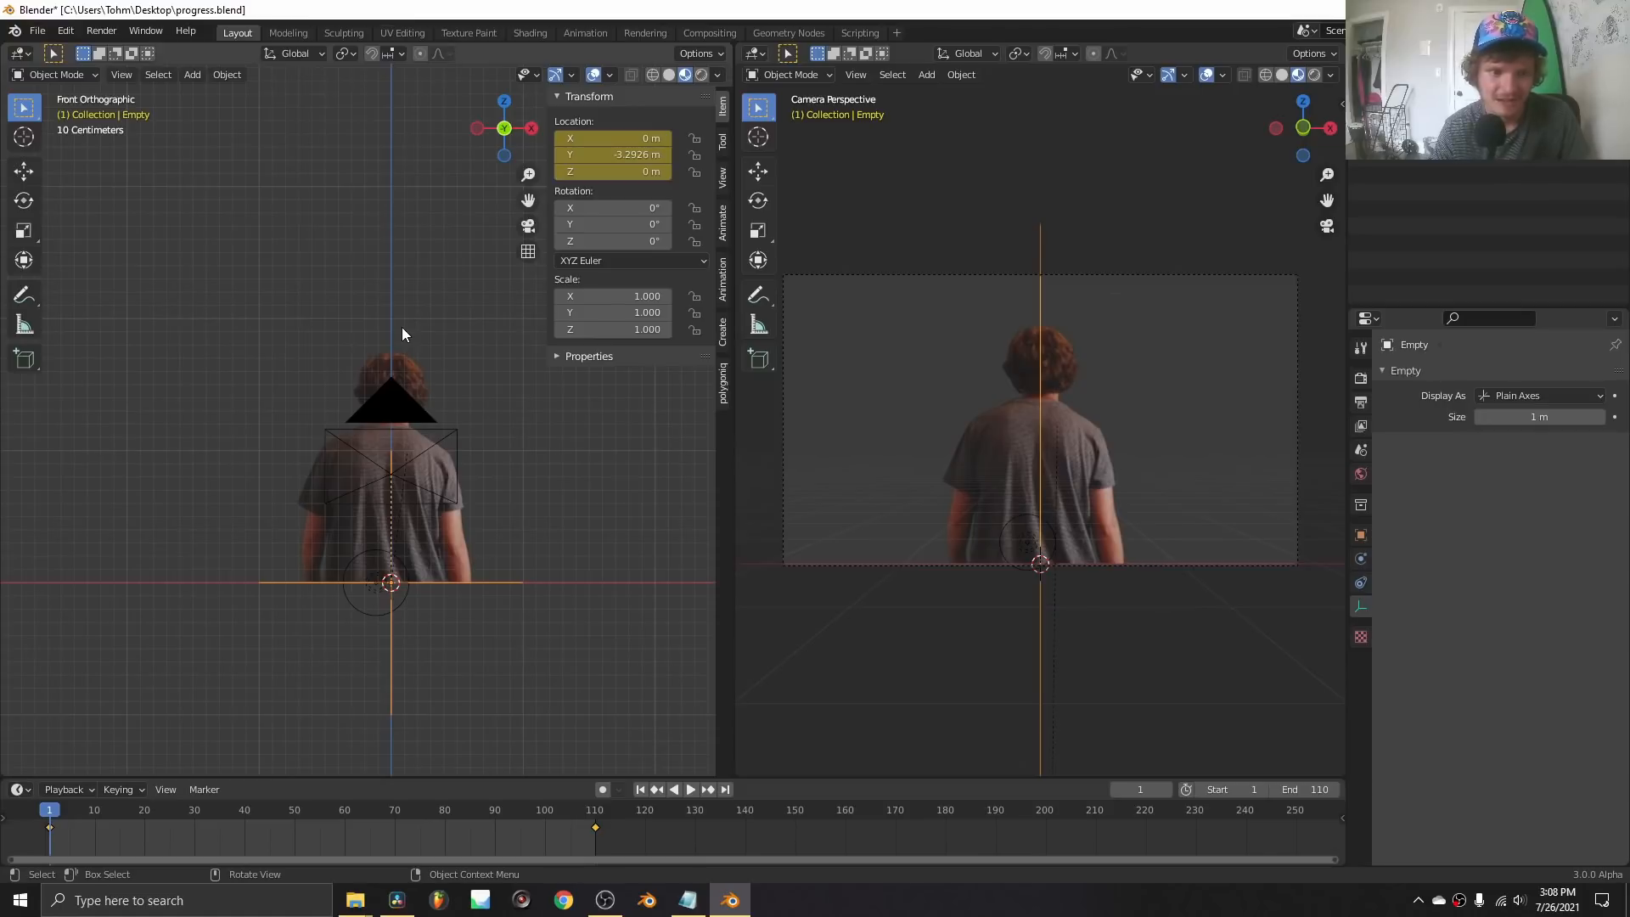
key(shift+a)
mouse_move(243, 103)
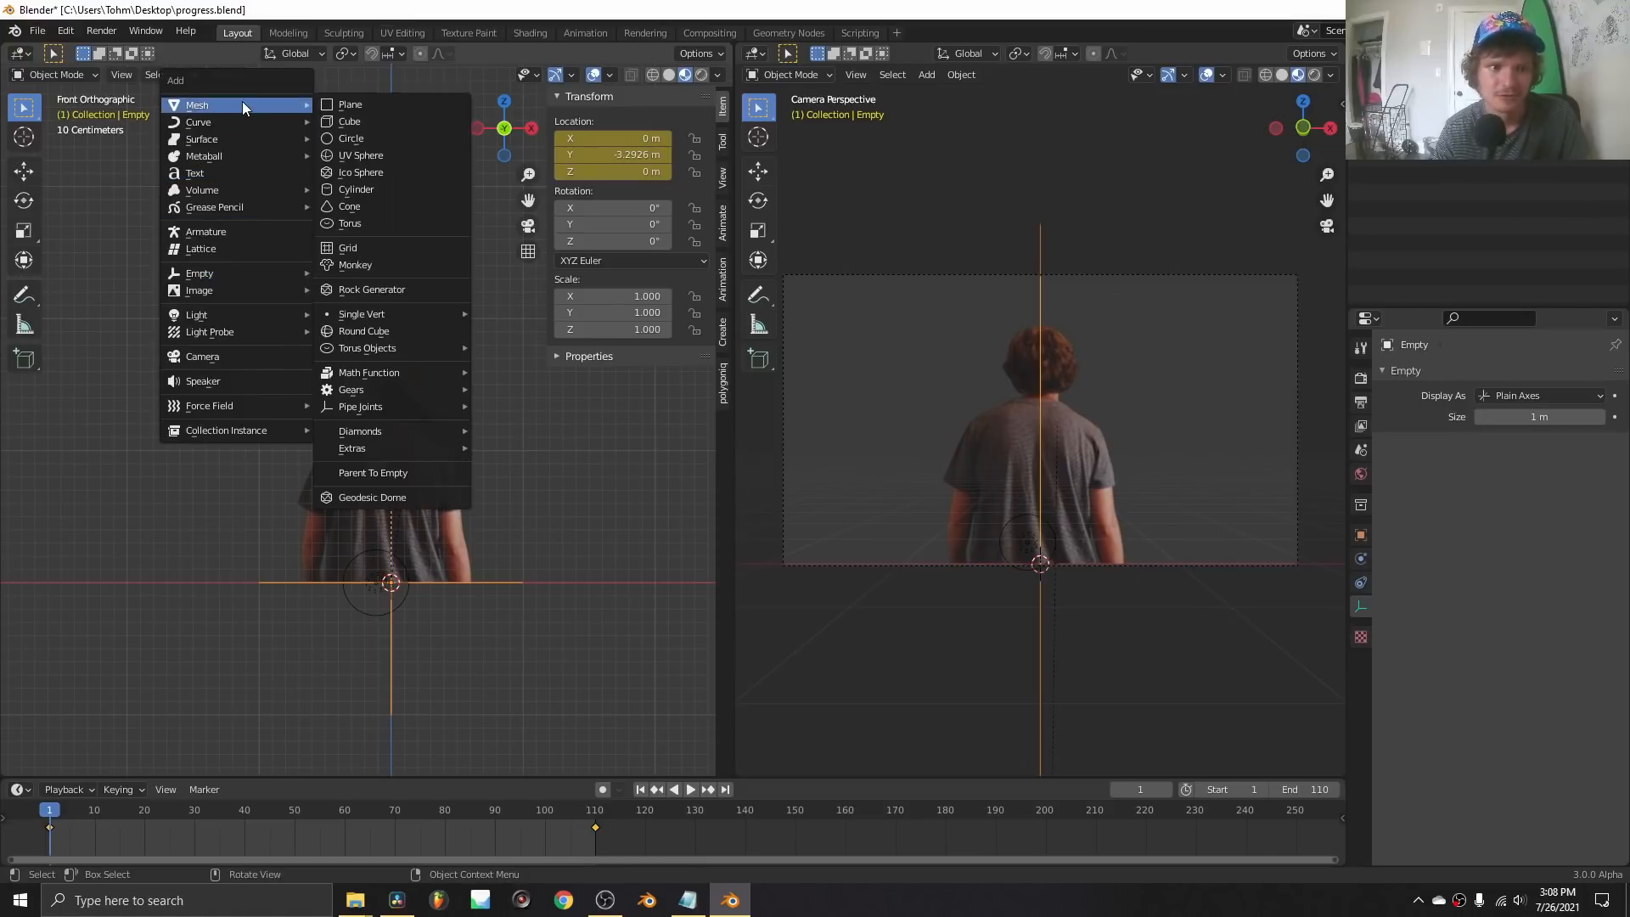
click(345, 119)
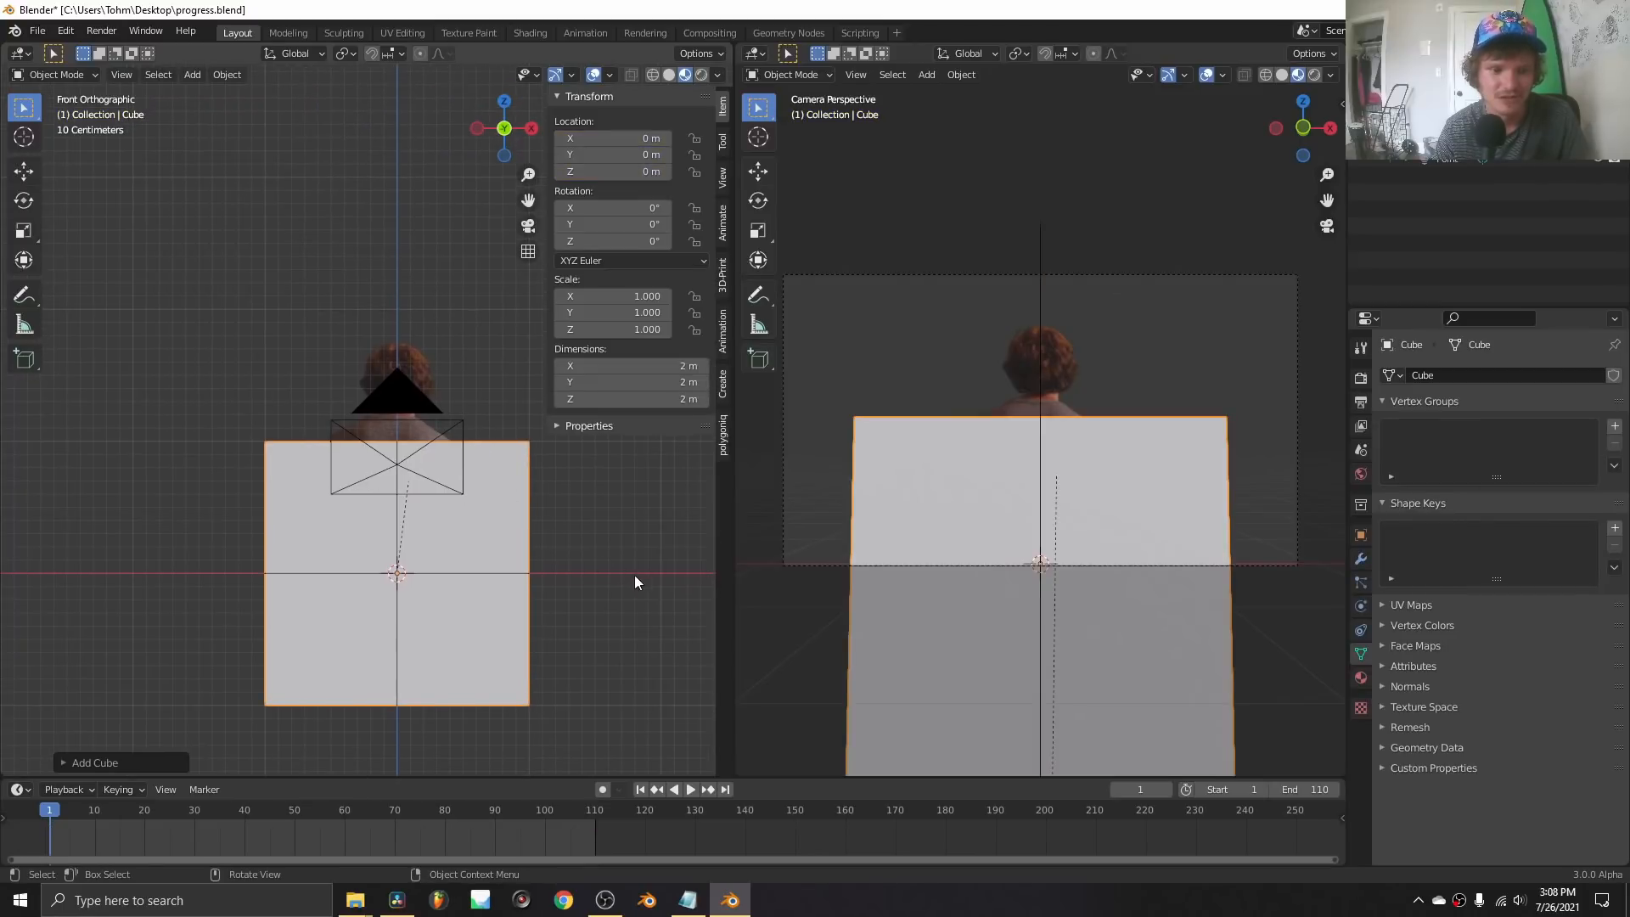
key(Tab)
key(s)
click(534, 581)
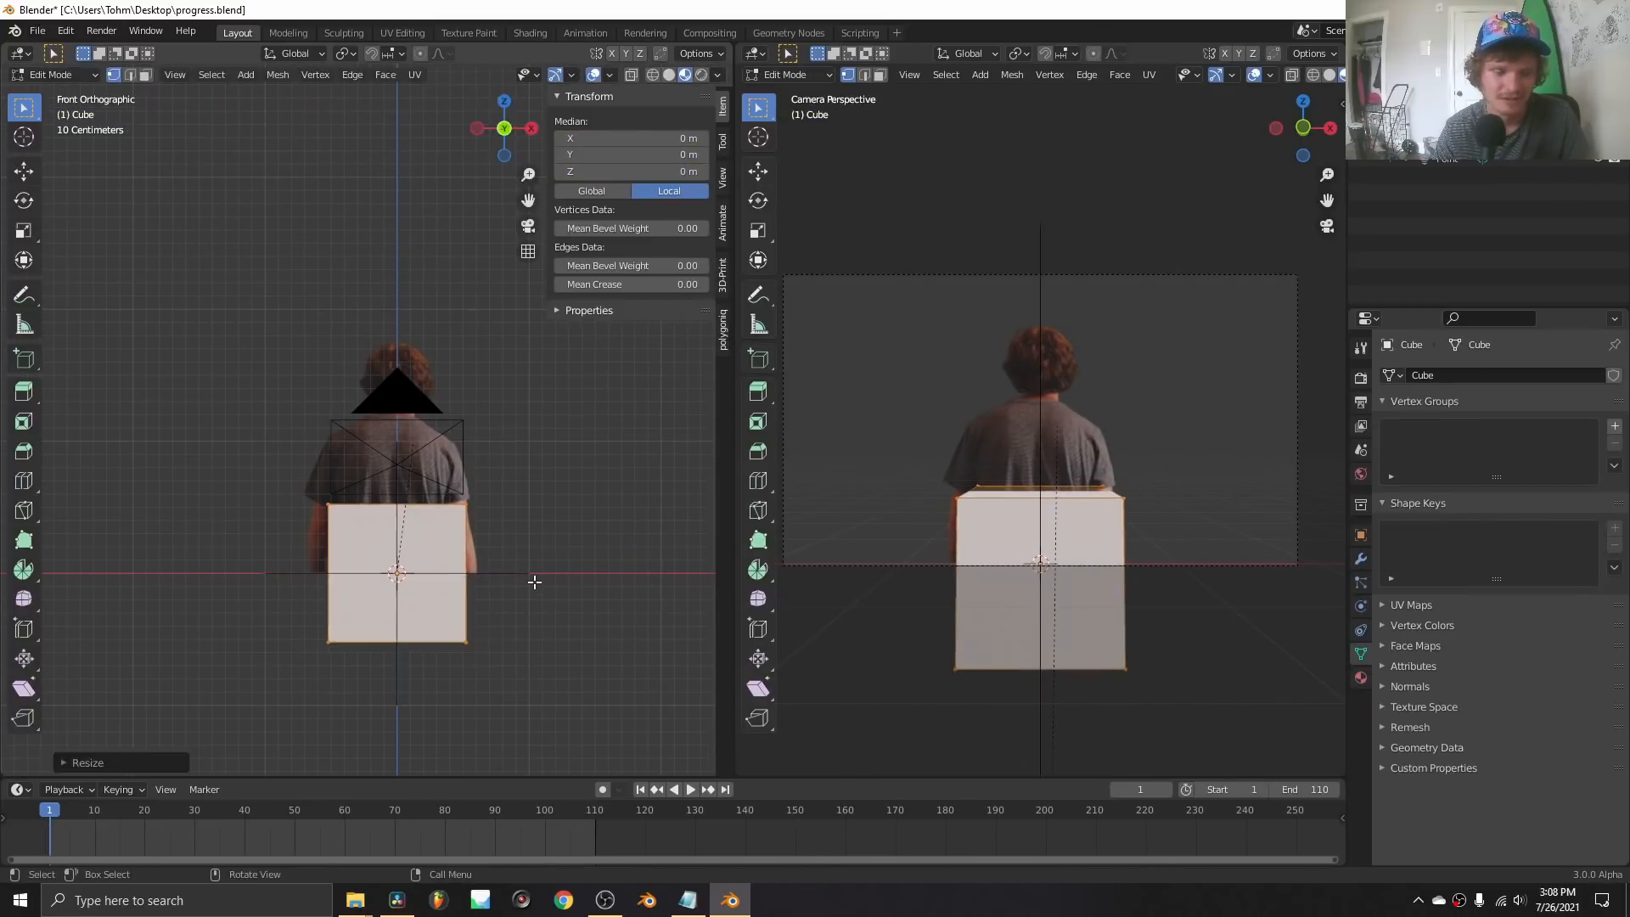
Move the cube beside the person in the front view, to about -1.511 m on X and 0.534 m on Z.
key(Tab)
key(g)
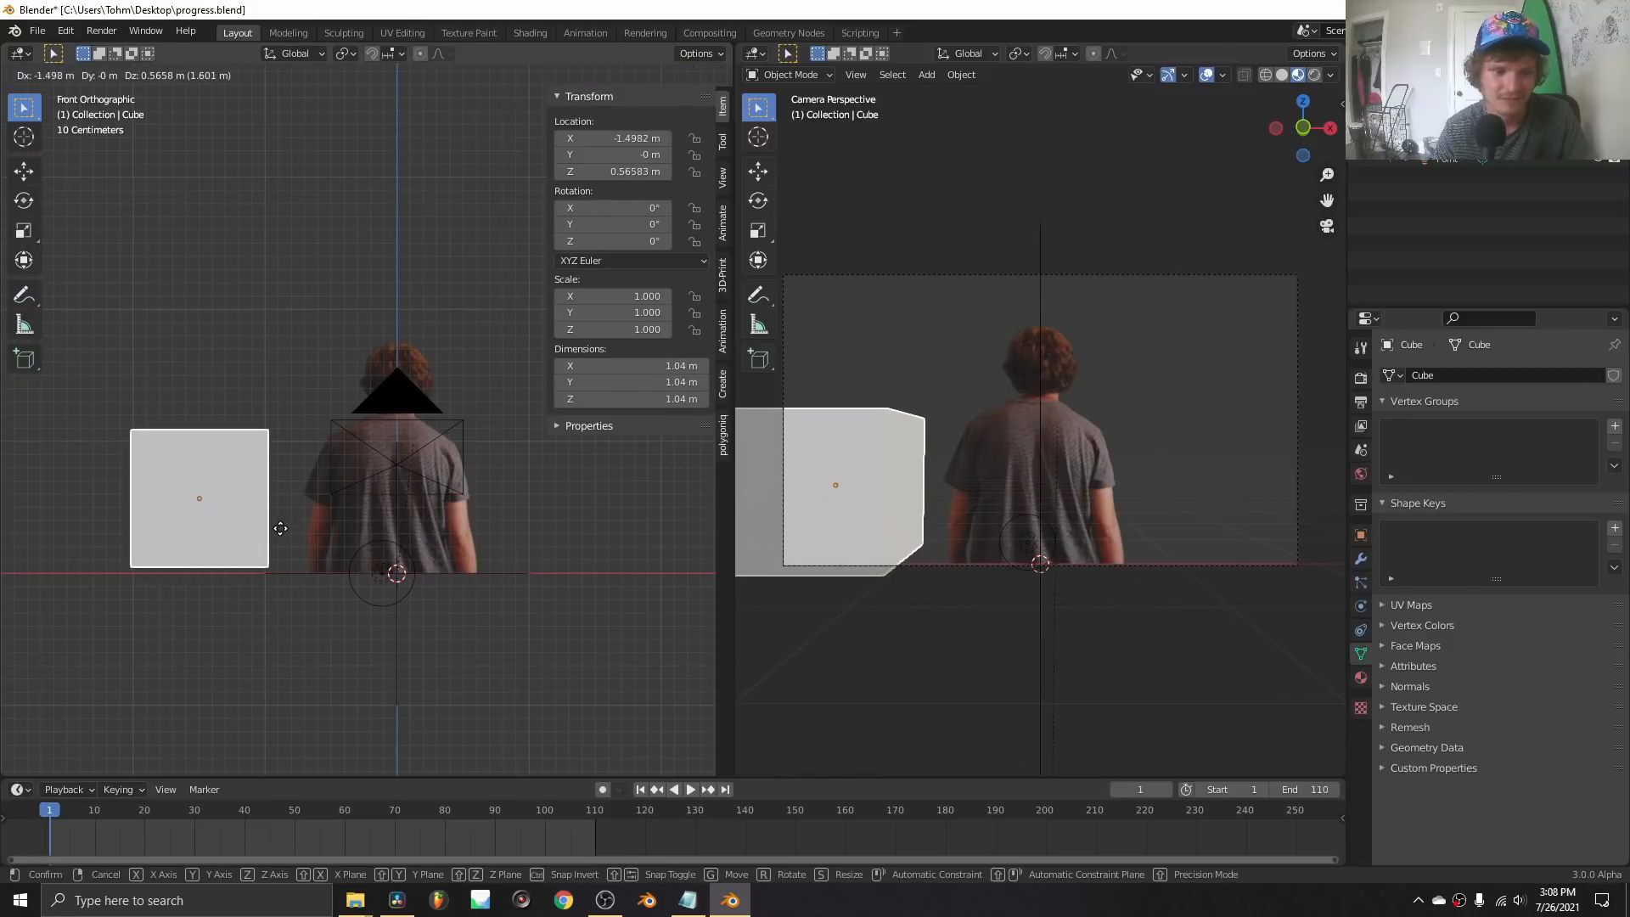
click(279, 532)
key(g)
key(x)
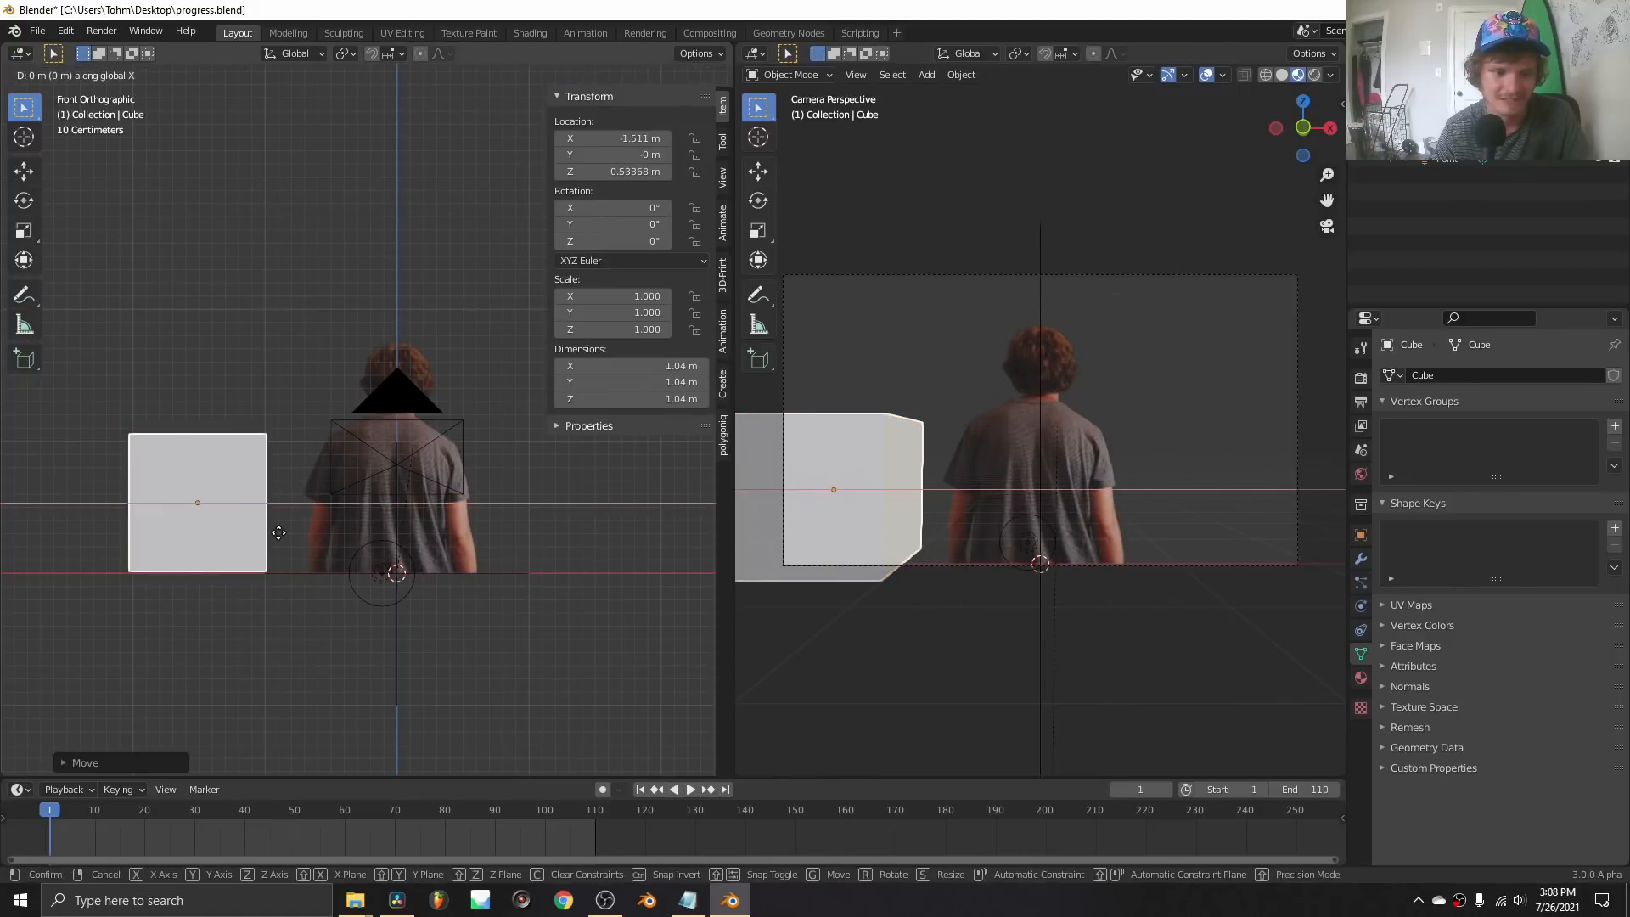
click(329, 533)
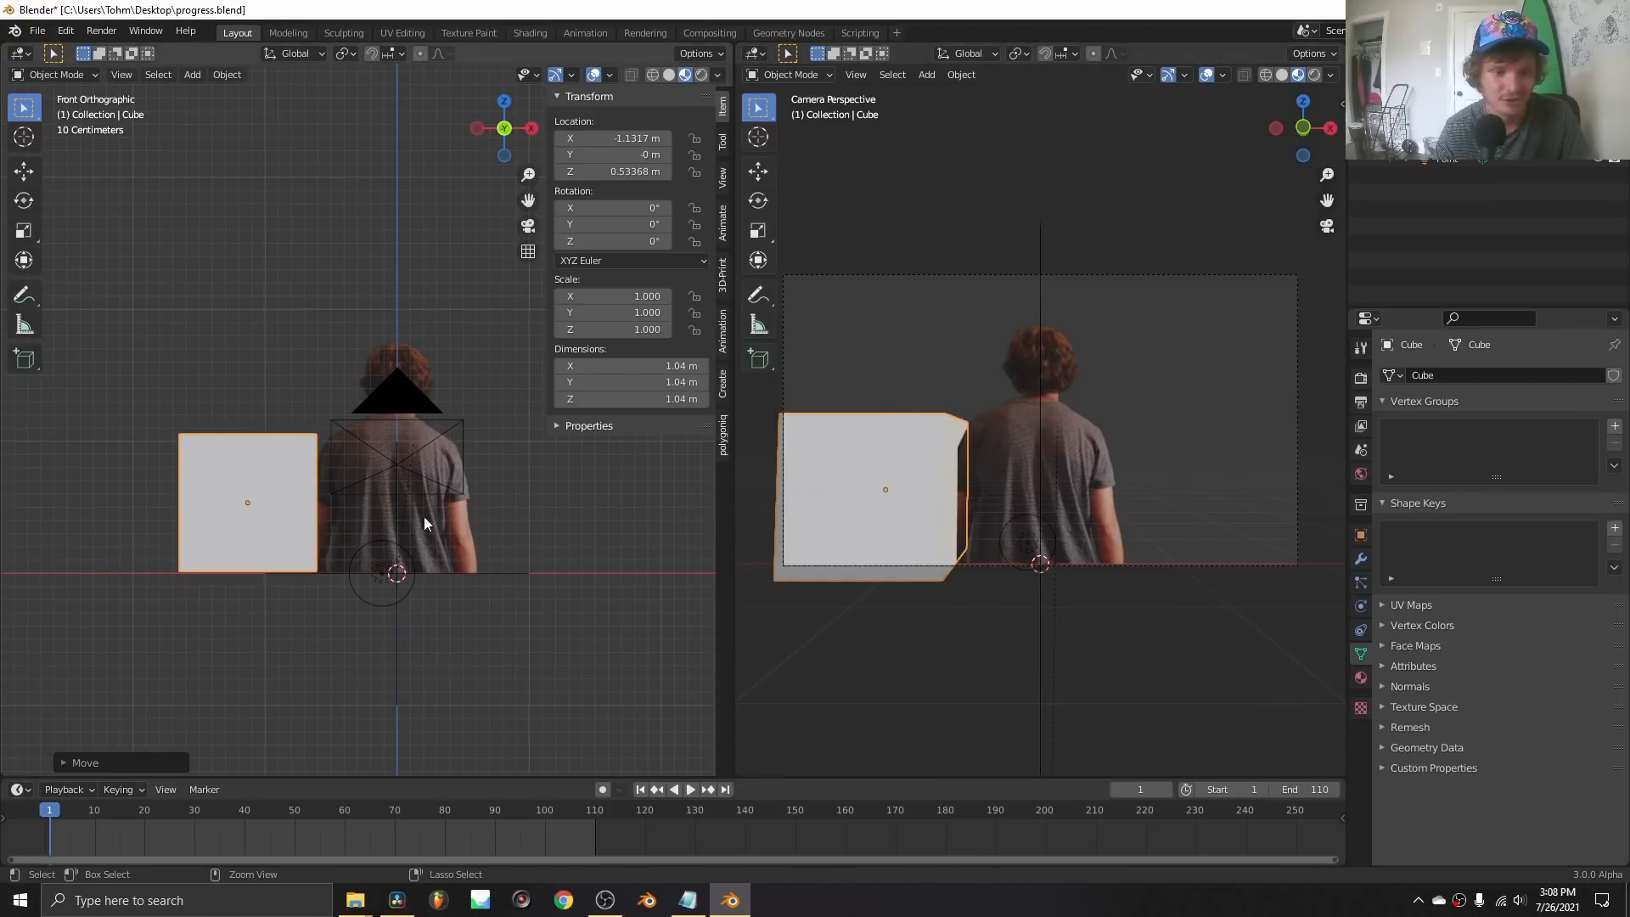
key(ctrl+z)
Slide the cube slightly along X towards the person, leaving a gap between them.
key(g)
key(x)
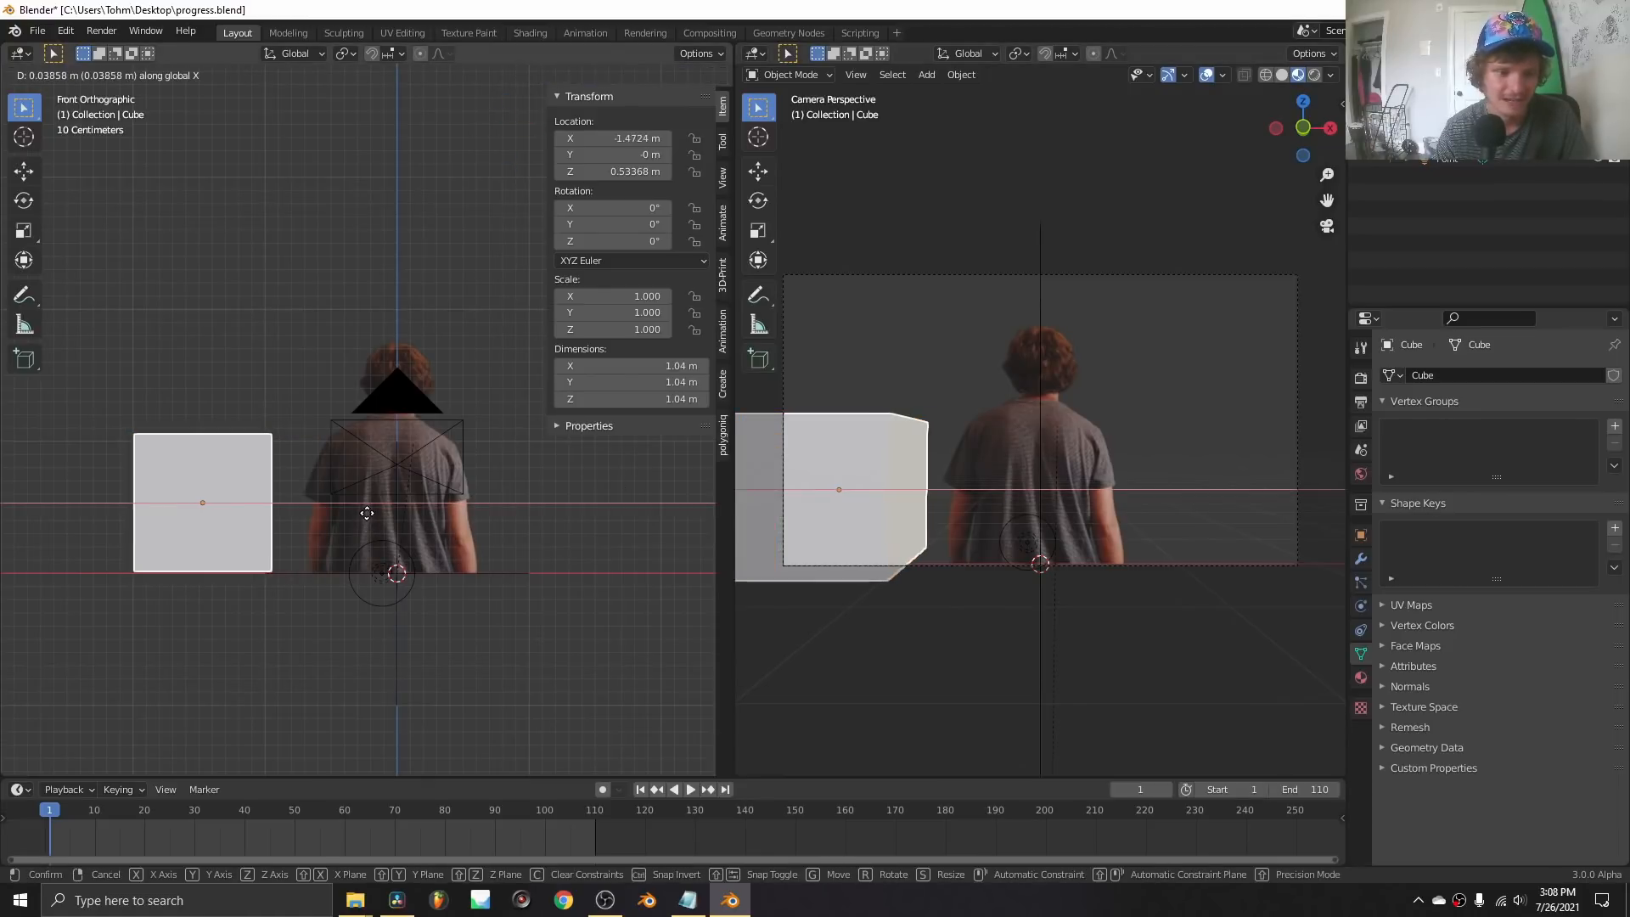
click(373, 515)
Raise the cube's top face along Z to a local height of about 1.498 m.
shift+middle_drag(269, 442, 320, 433)
key(Tab)
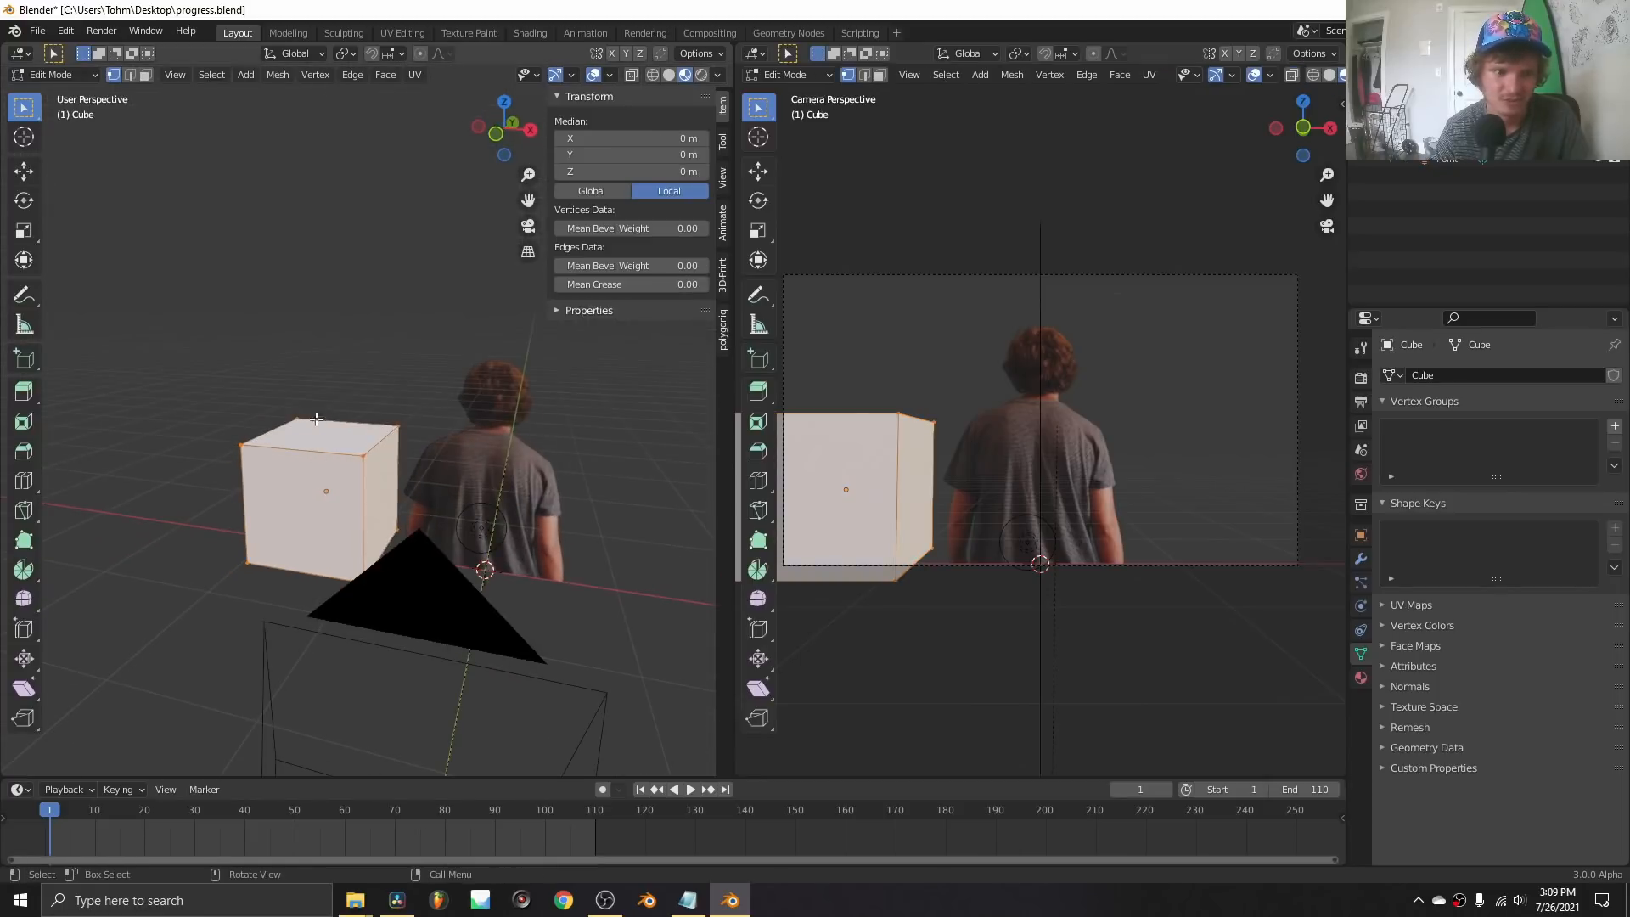
key(g)
key(z)
click(338, 334)
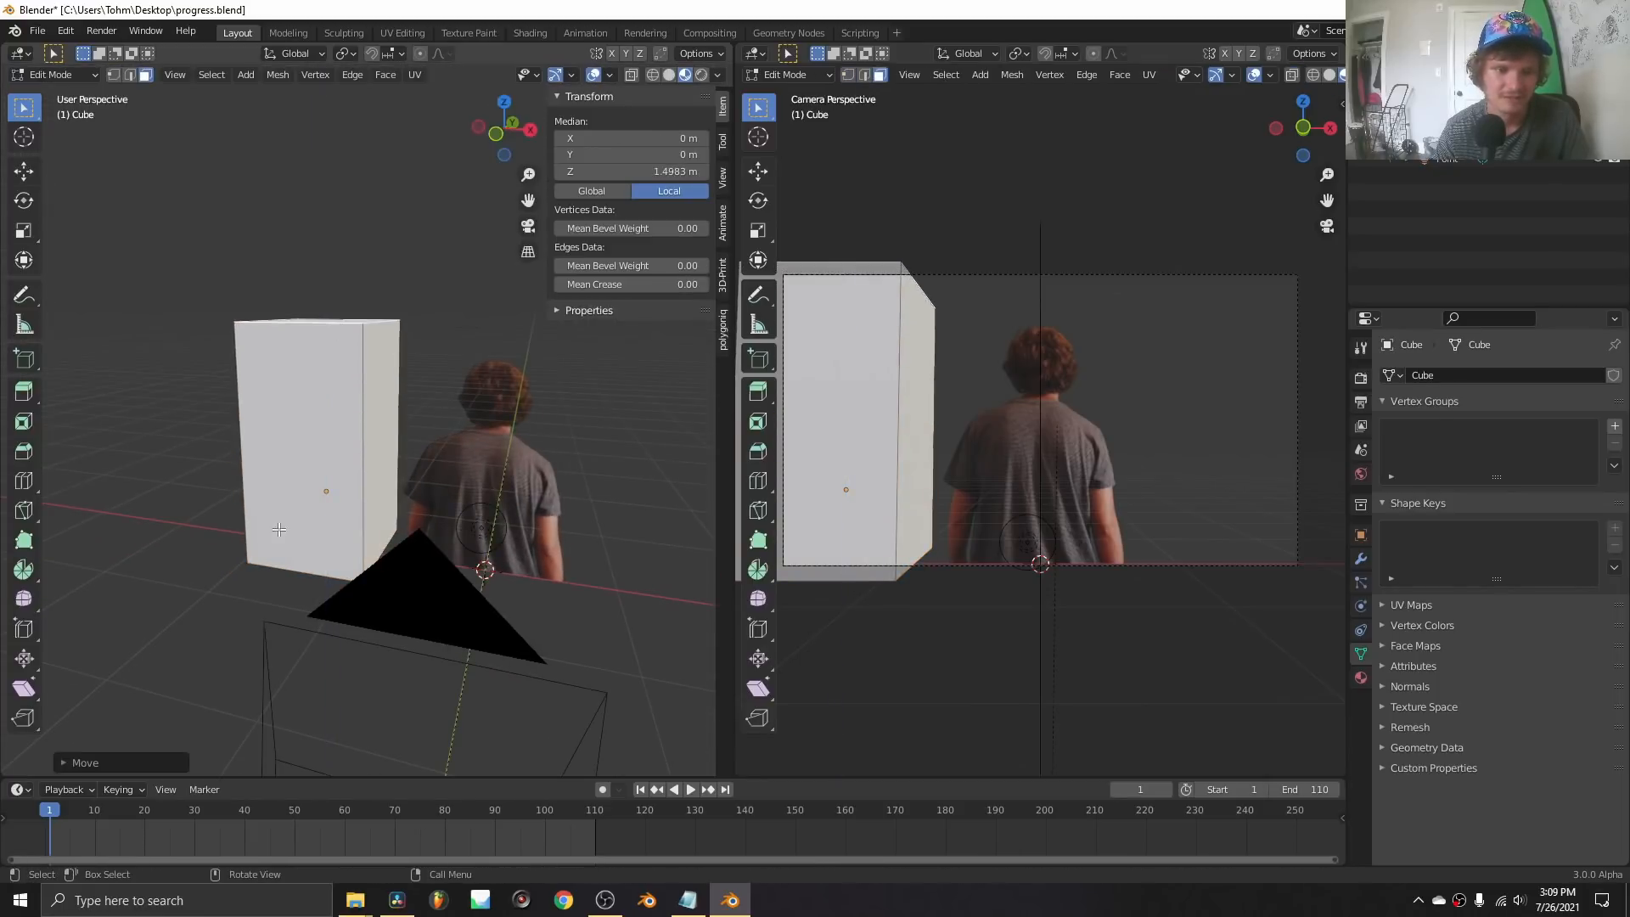
Lower the block's bottom face along Z to about -1.551 m in local coordinates.
middle_drag(338, 334, 312, 416)
click(326, 576)
key(g)
key(z)
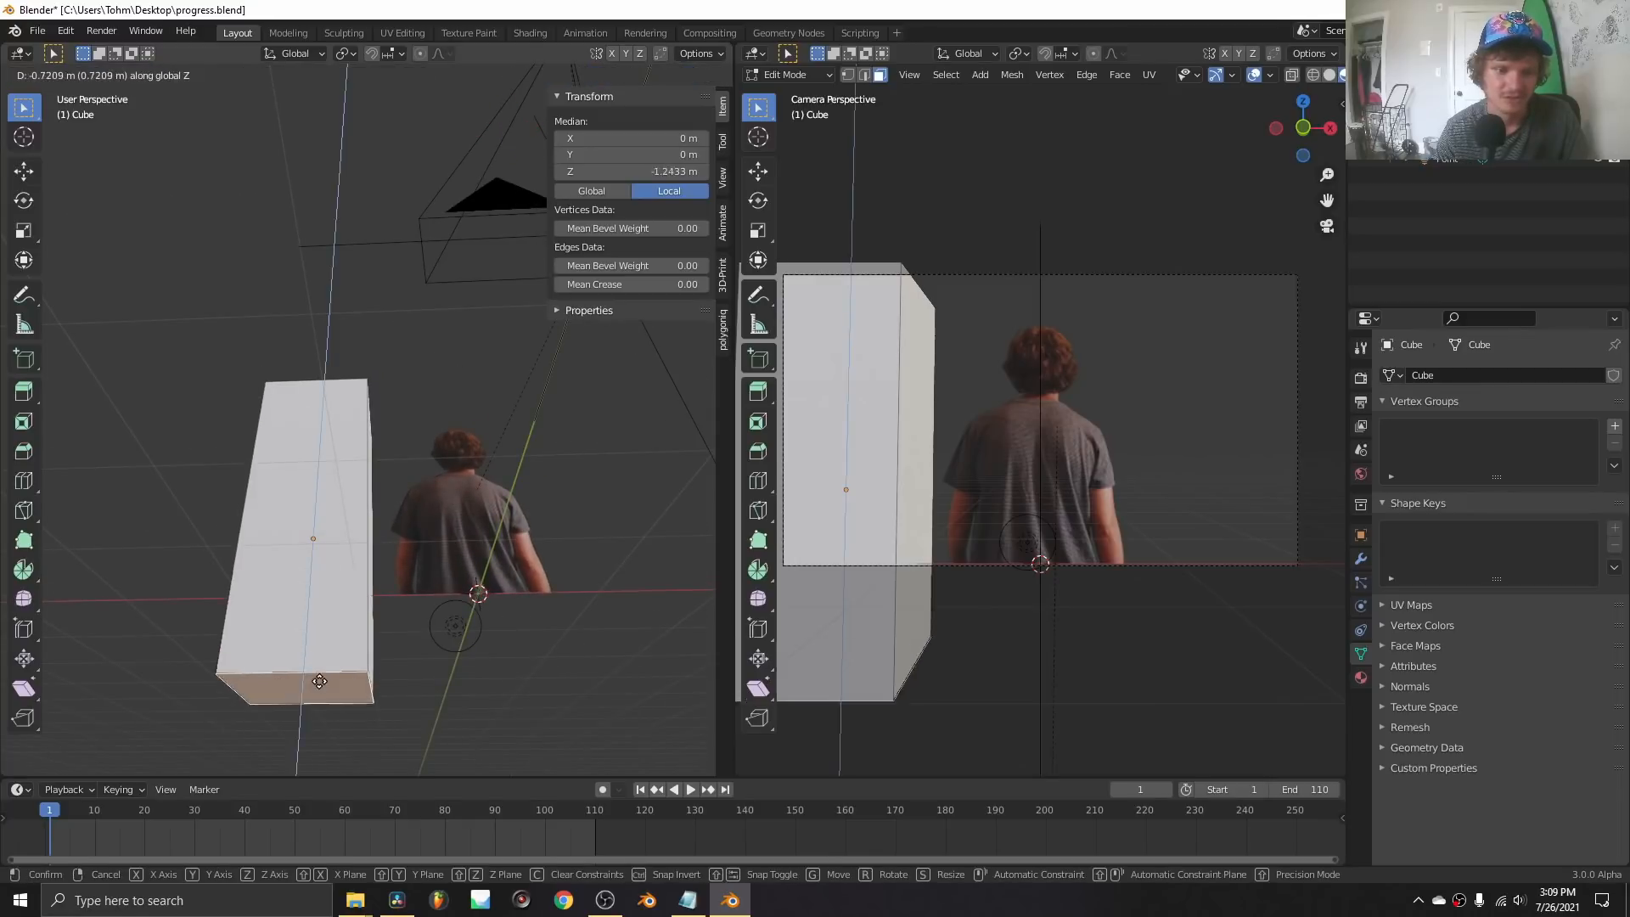
click(322, 714)
middle_drag(369, 510, 298, 557)
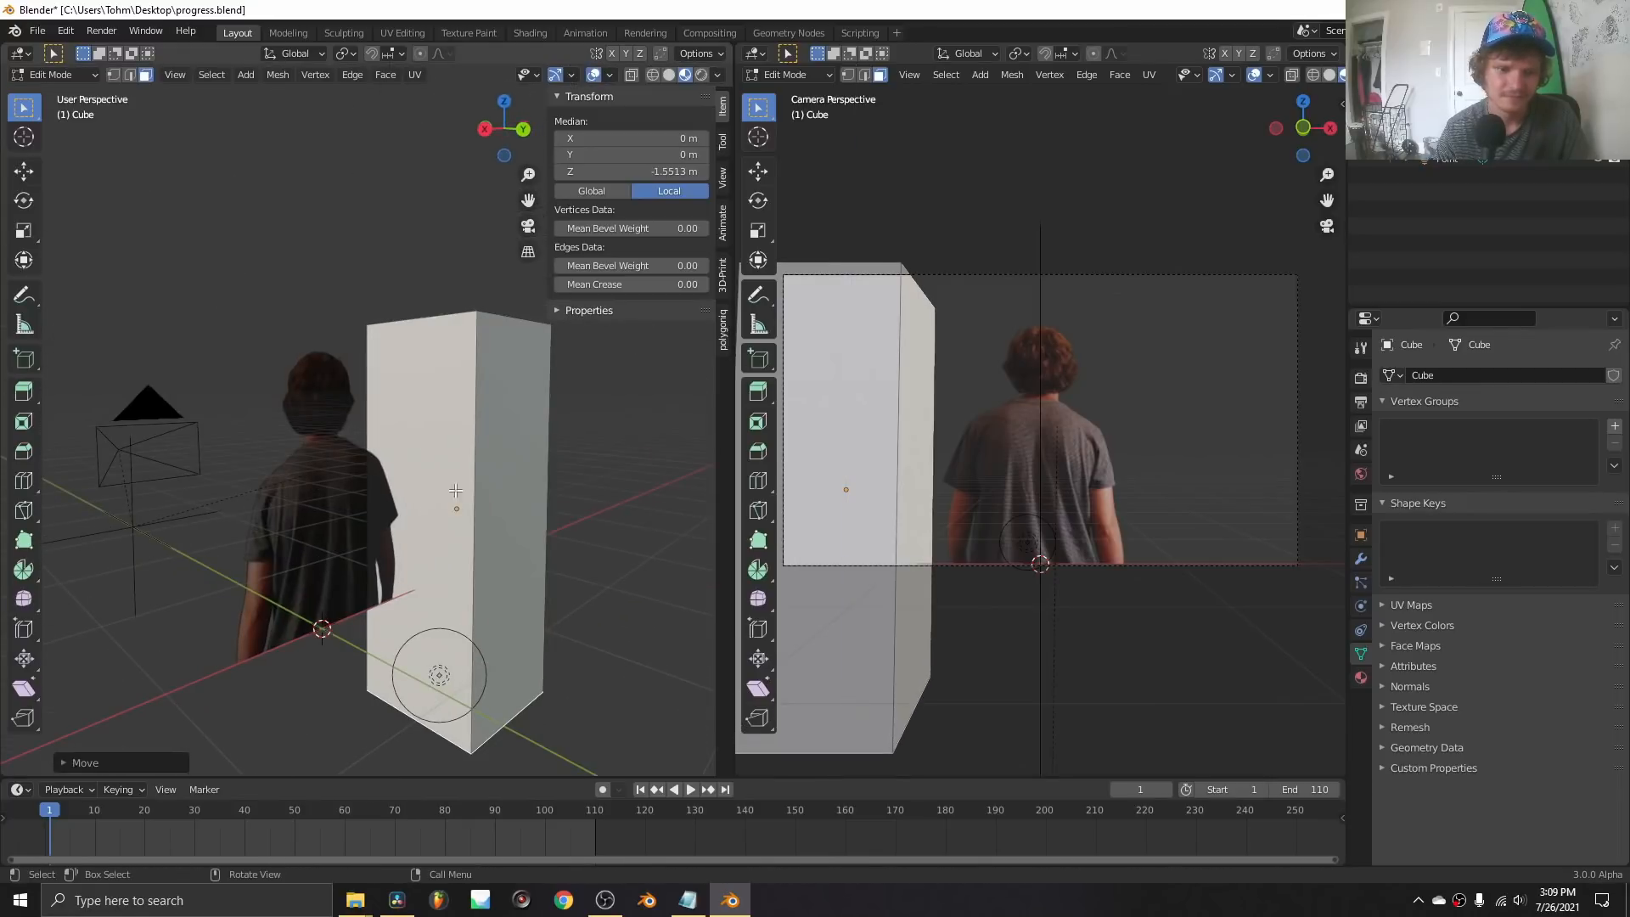
Extend the block's far face along Y to a local position of about 11.472 m, forming a long wall.
click(510, 469)
scroll(509, 470, down, 4)
scroll(357, 444, up, 6)
middle_drag(352, 444, 451, 462)
key(g)
key(y)
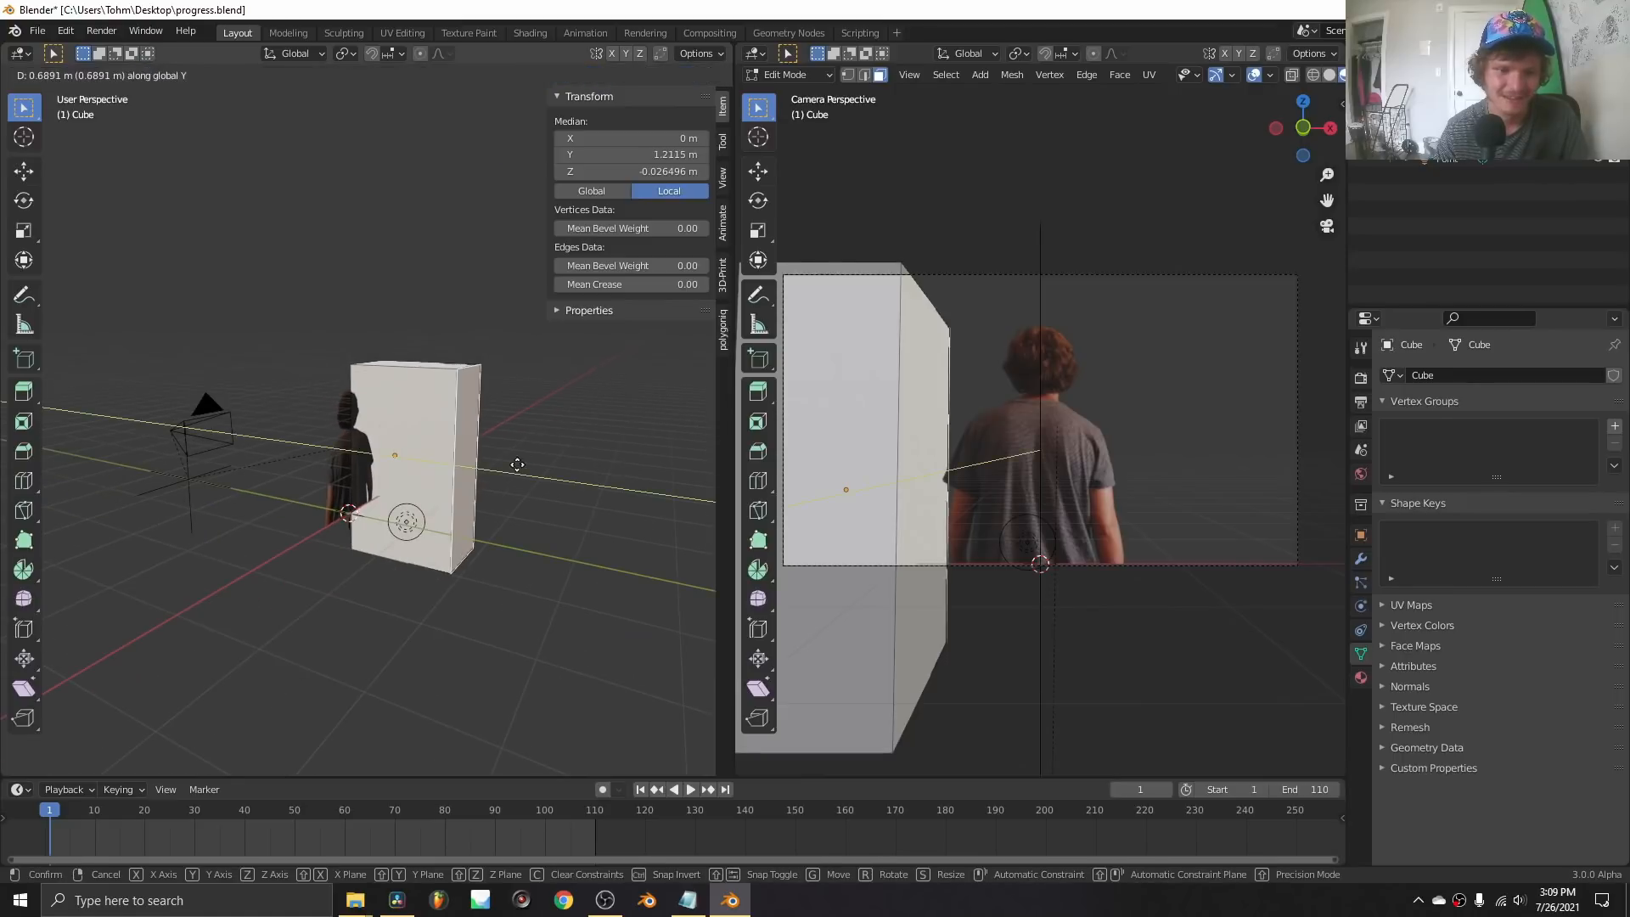
click(437, 556)
scroll(440, 554, down, 5)
scroll(424, 523, up, 2)
key(g)
key(y)
click(579, 513)
scroll(461, 451, up, 3)
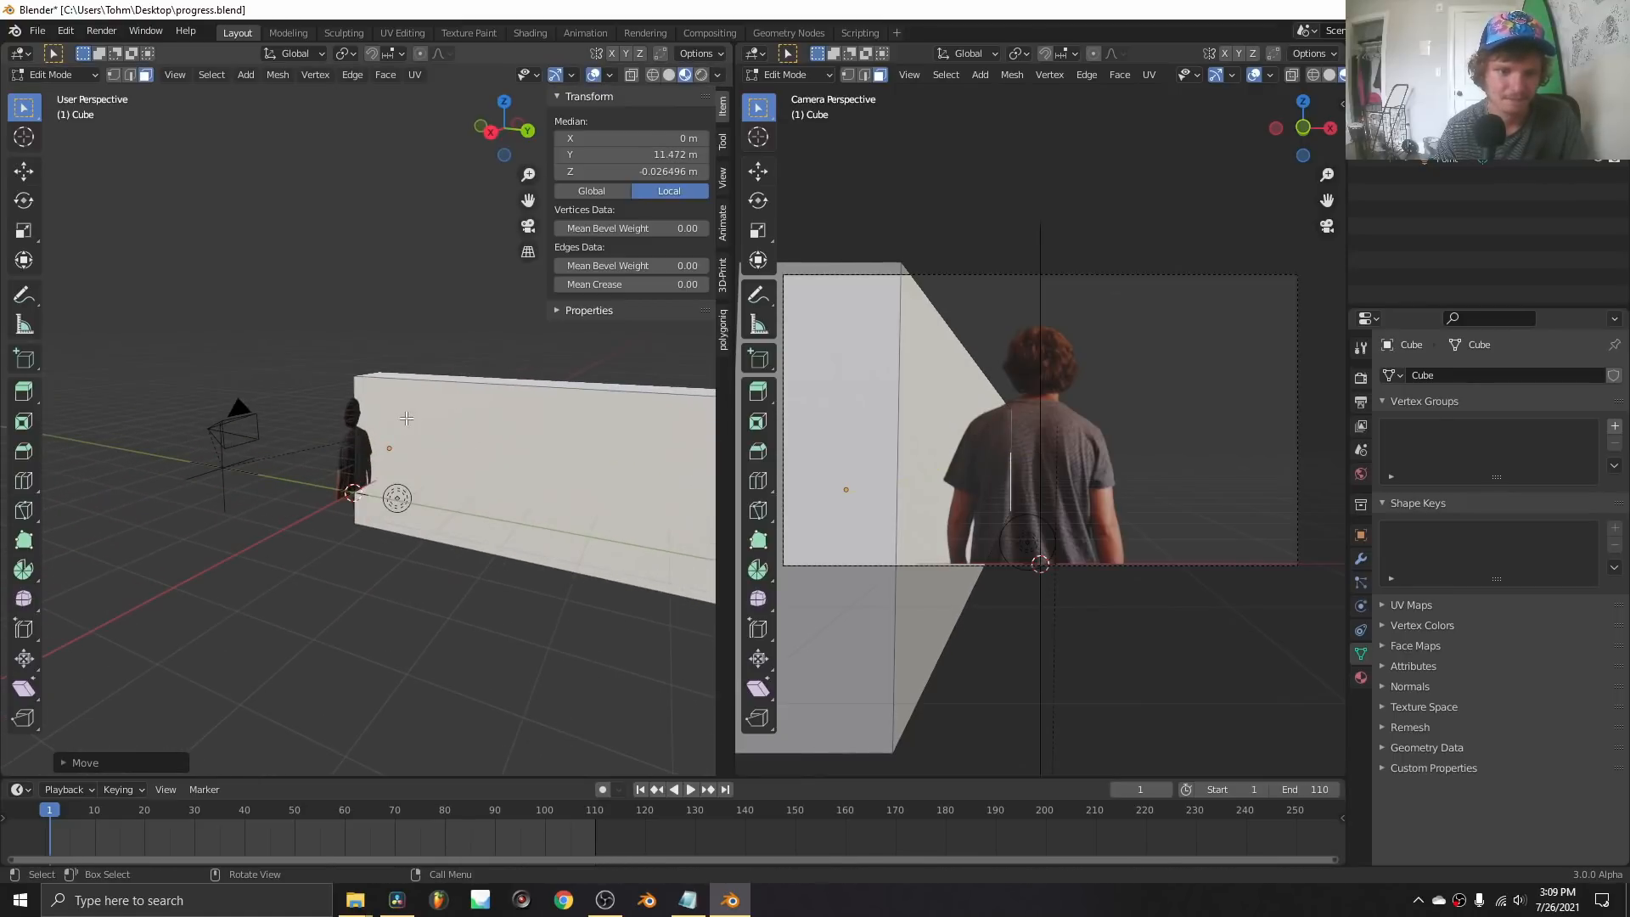
key(Tab)
Move the wall along Y towards the camera, to a location of about -0.607 m.
click(480, 128)
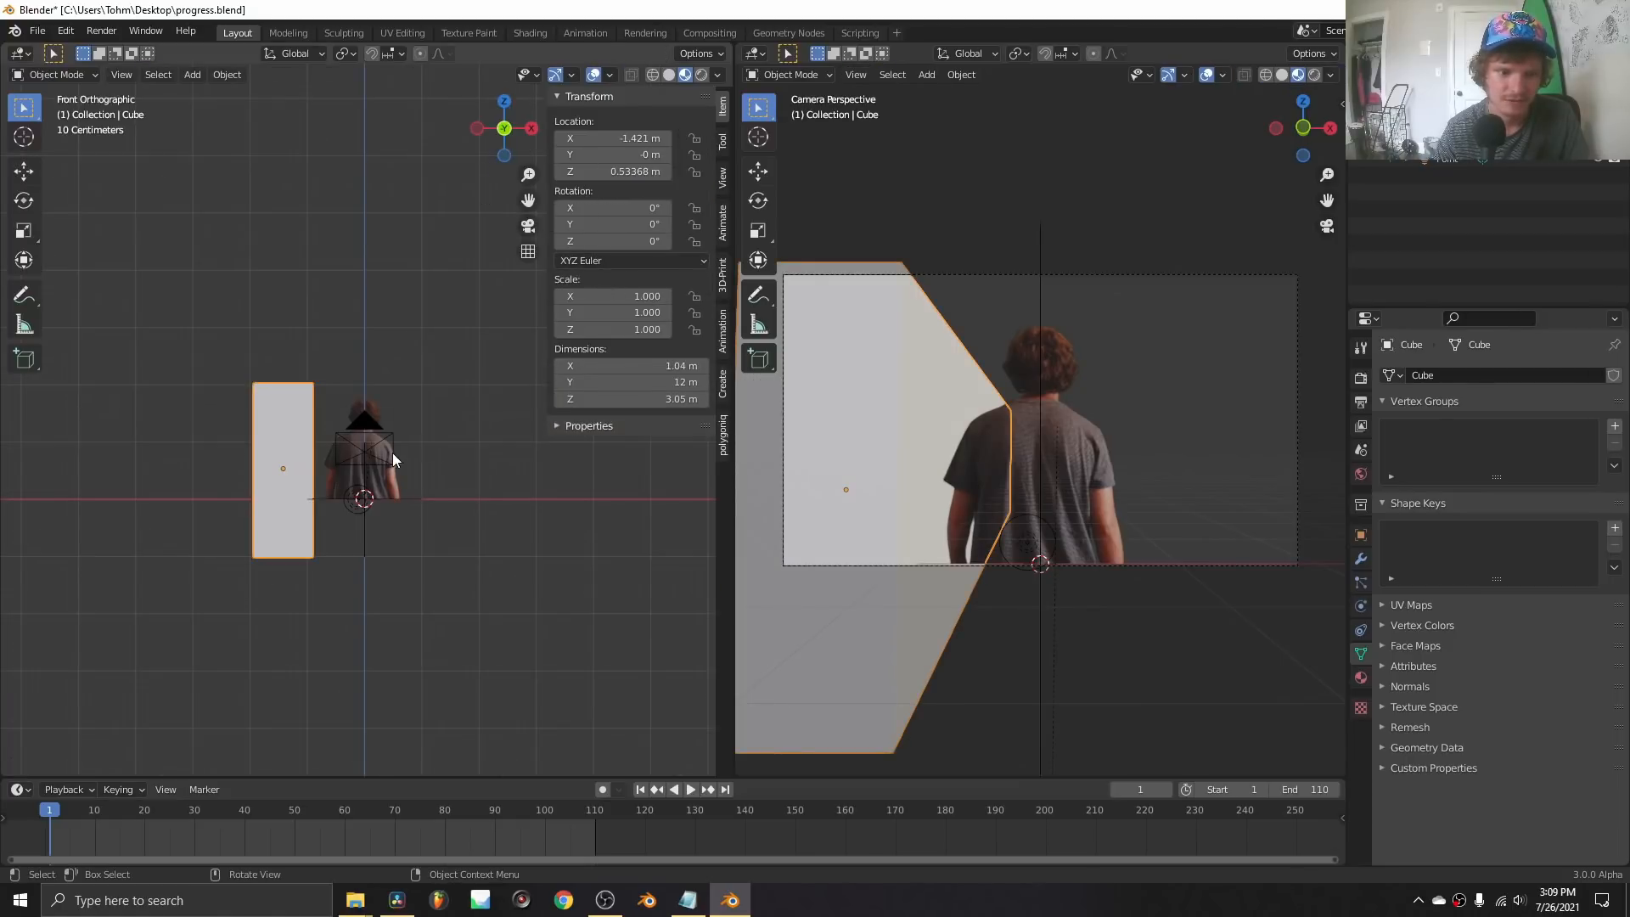
middle_drag(321, 426, 252, 461)
key(g)
key(y)
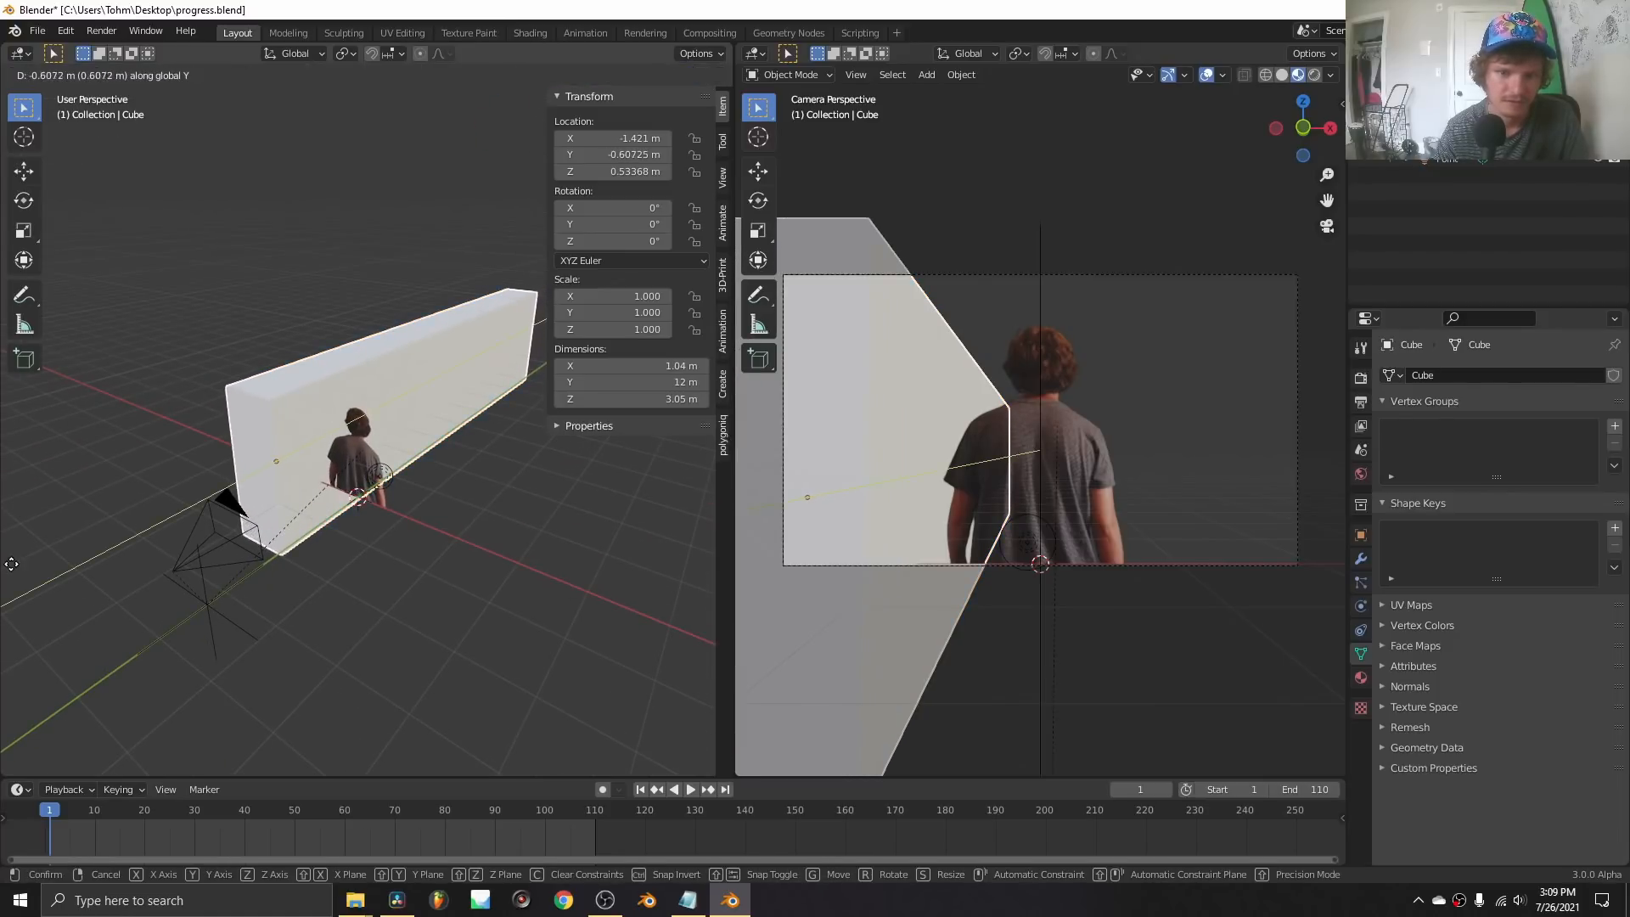
click(94, 517)
Duplicate the wall along X to about 1.383 m on the person's other side and play the animation.
click(488, 137)
scroll(391, 473, up, 4)
key(shift+d)
key(x)
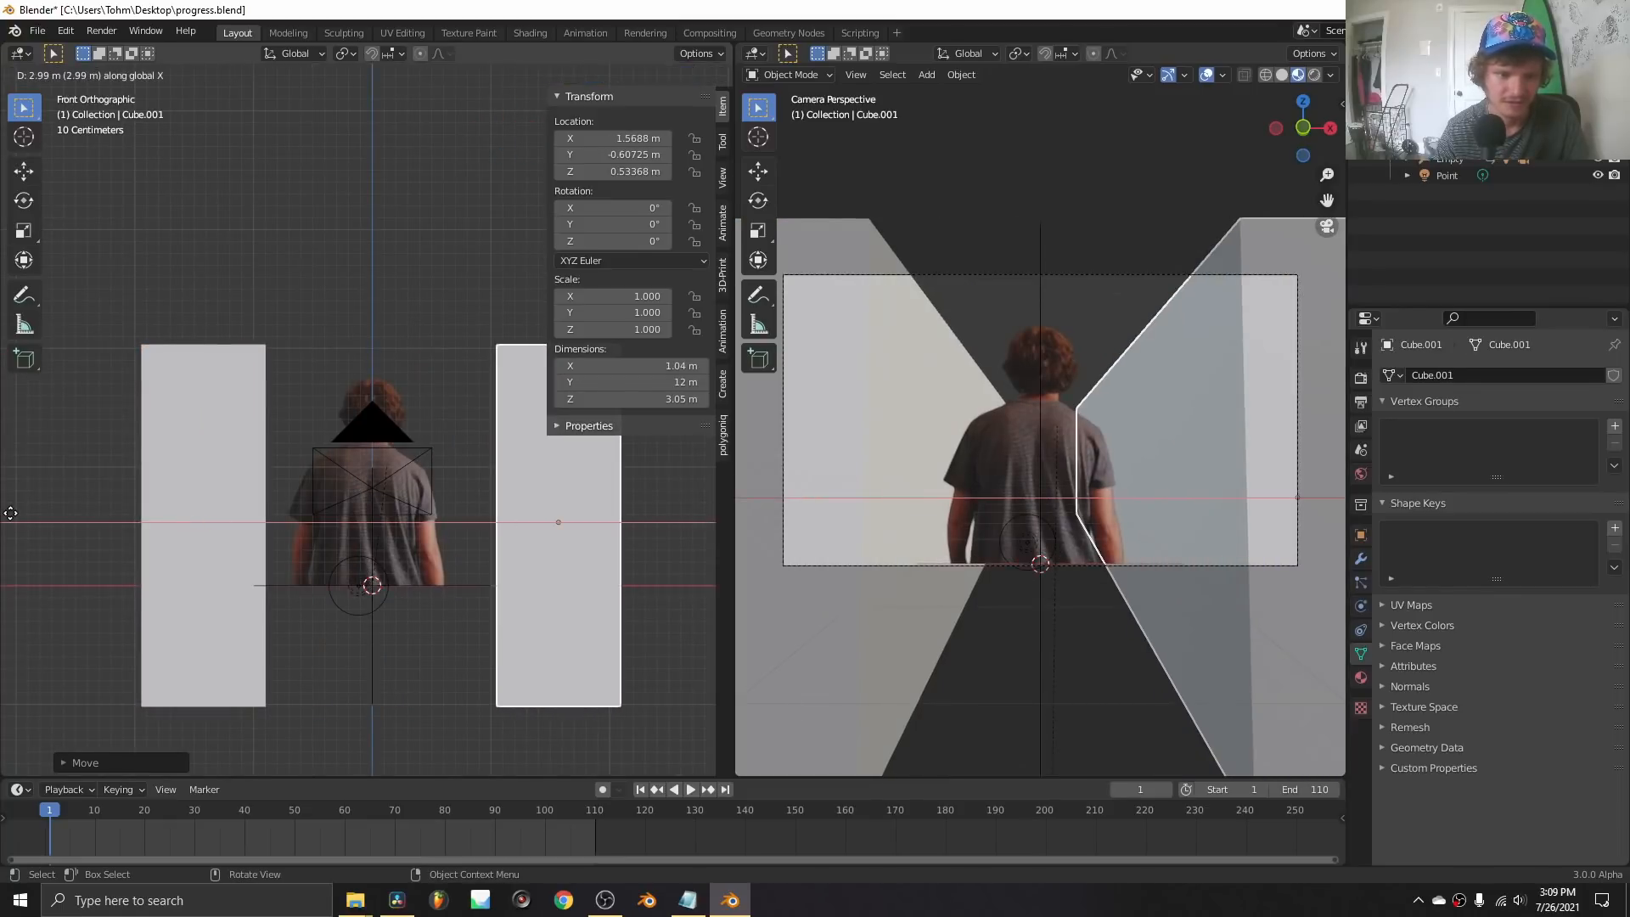
click(716, 511)
key(space)
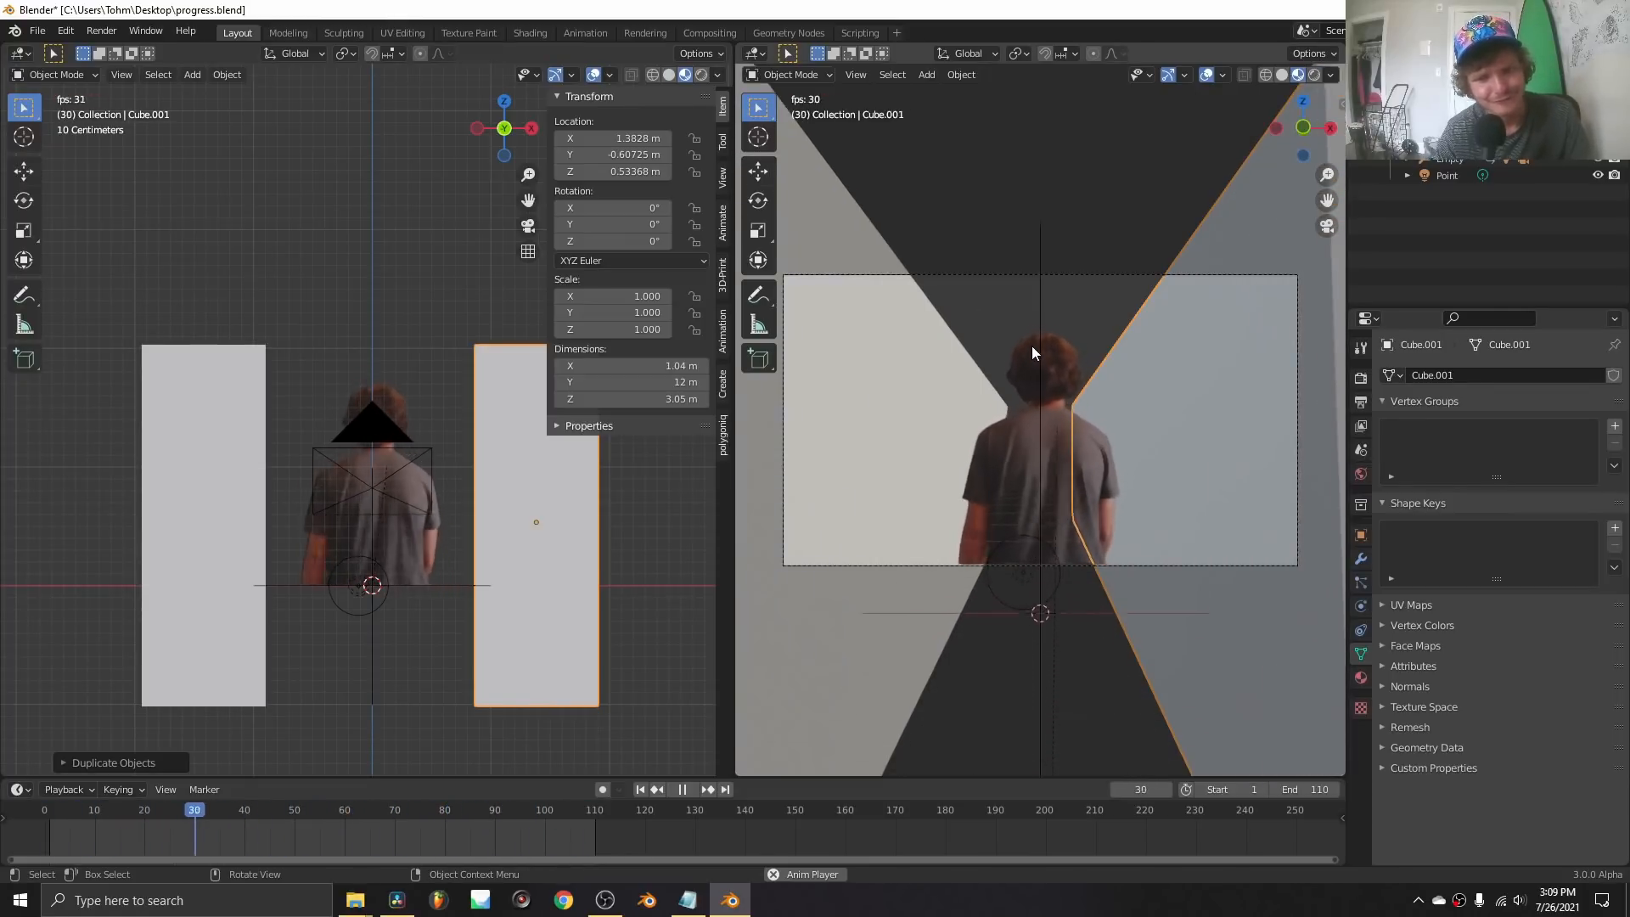
key(space)
Create a new material named checker on the original wall in the Shading workspace.
click(530, 33)
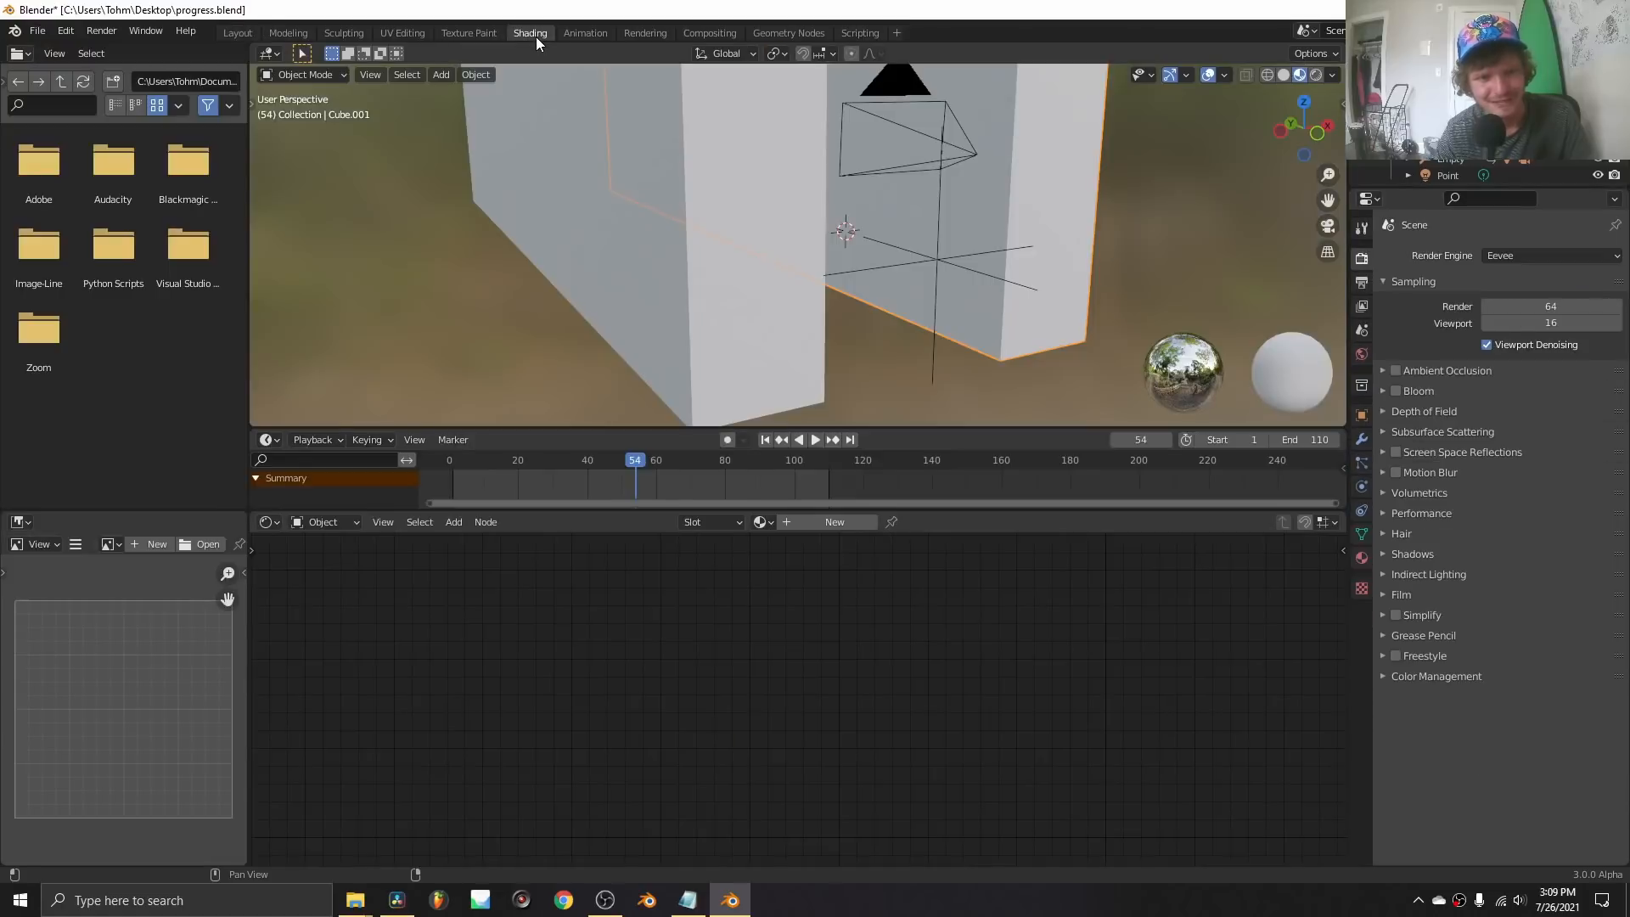
click(757, 237)
click(828, 523)
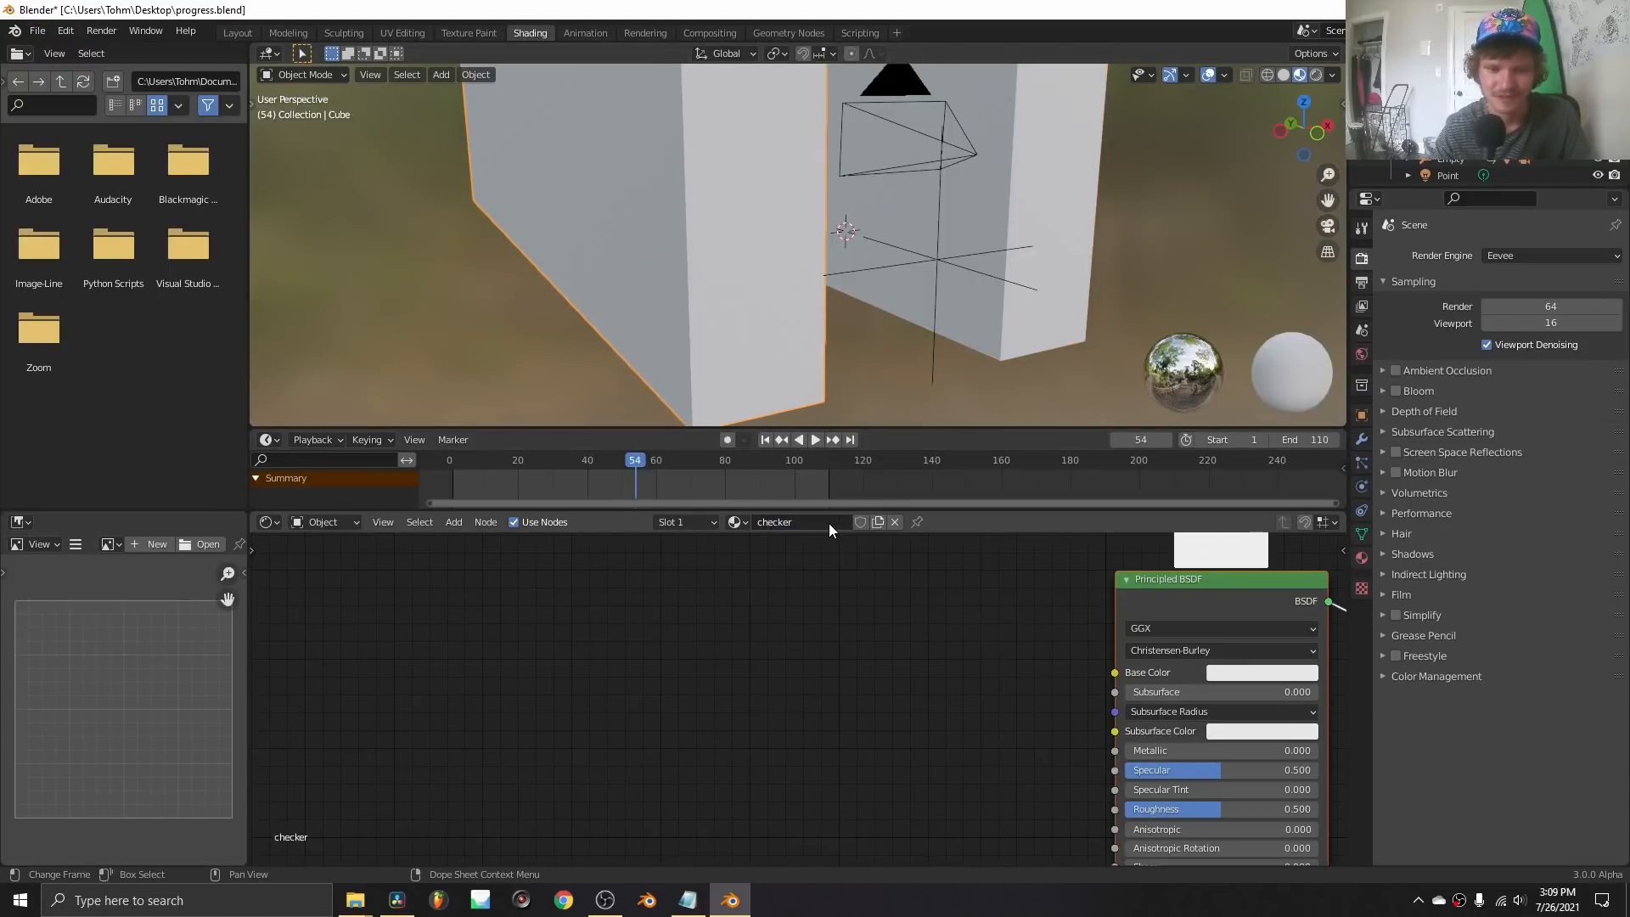
Add a Checker Texture node and connect its Color output to the Principled BSDF's Base Color.
middle_drag(875, 645, 640, 655)
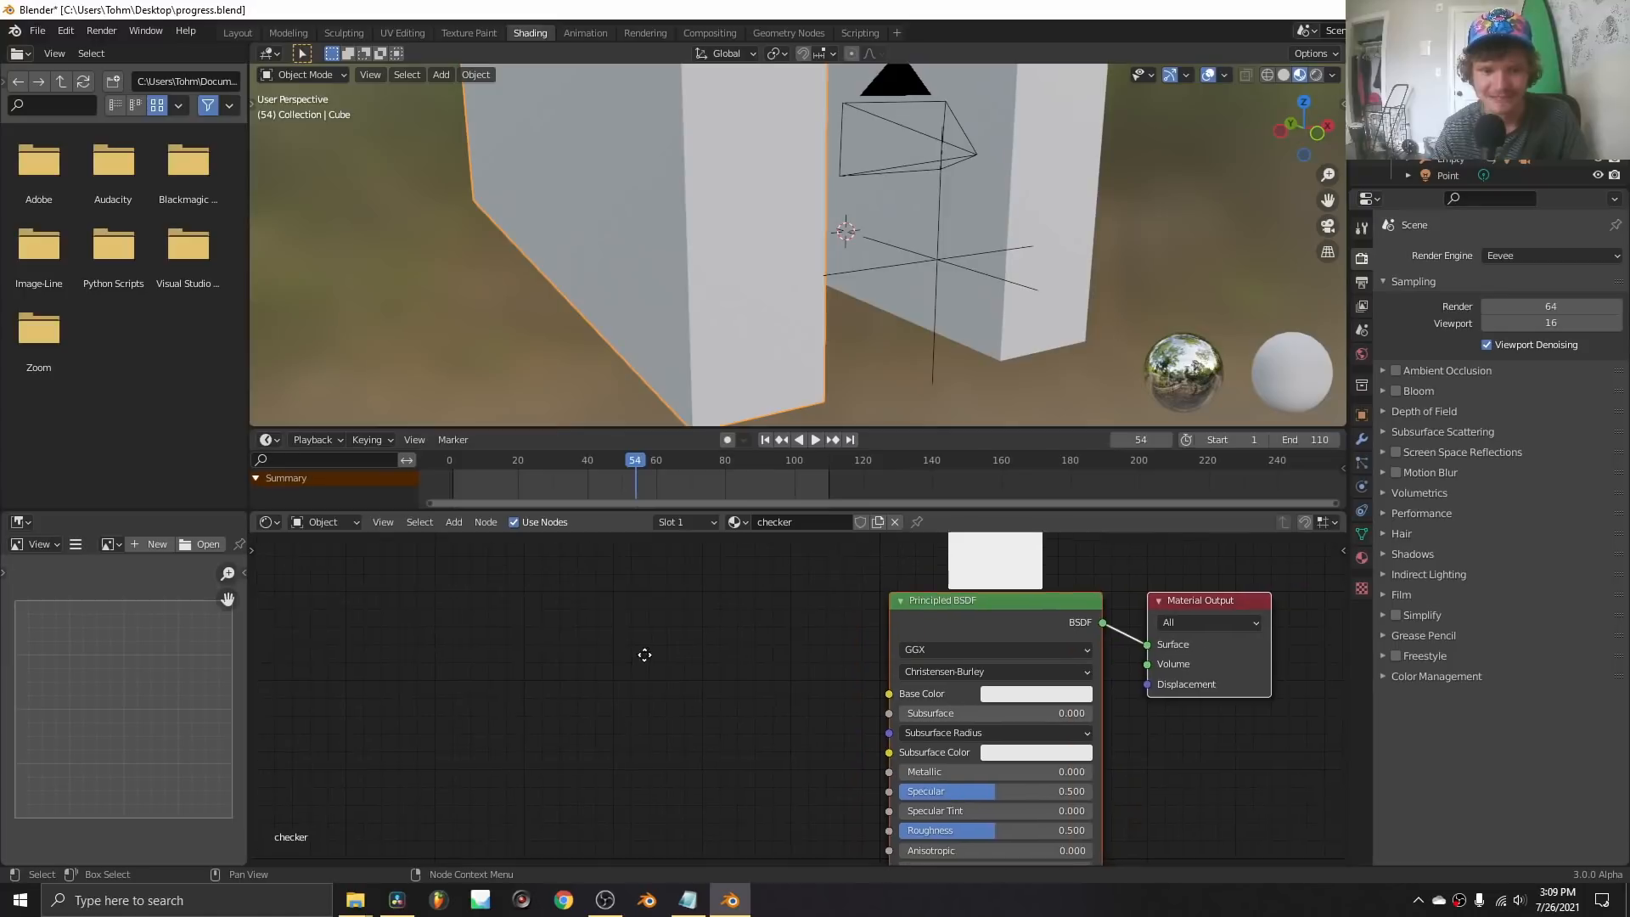
key(shift+a)
click(644, 610)
text(checker)
key(Return)
click(695, 680)
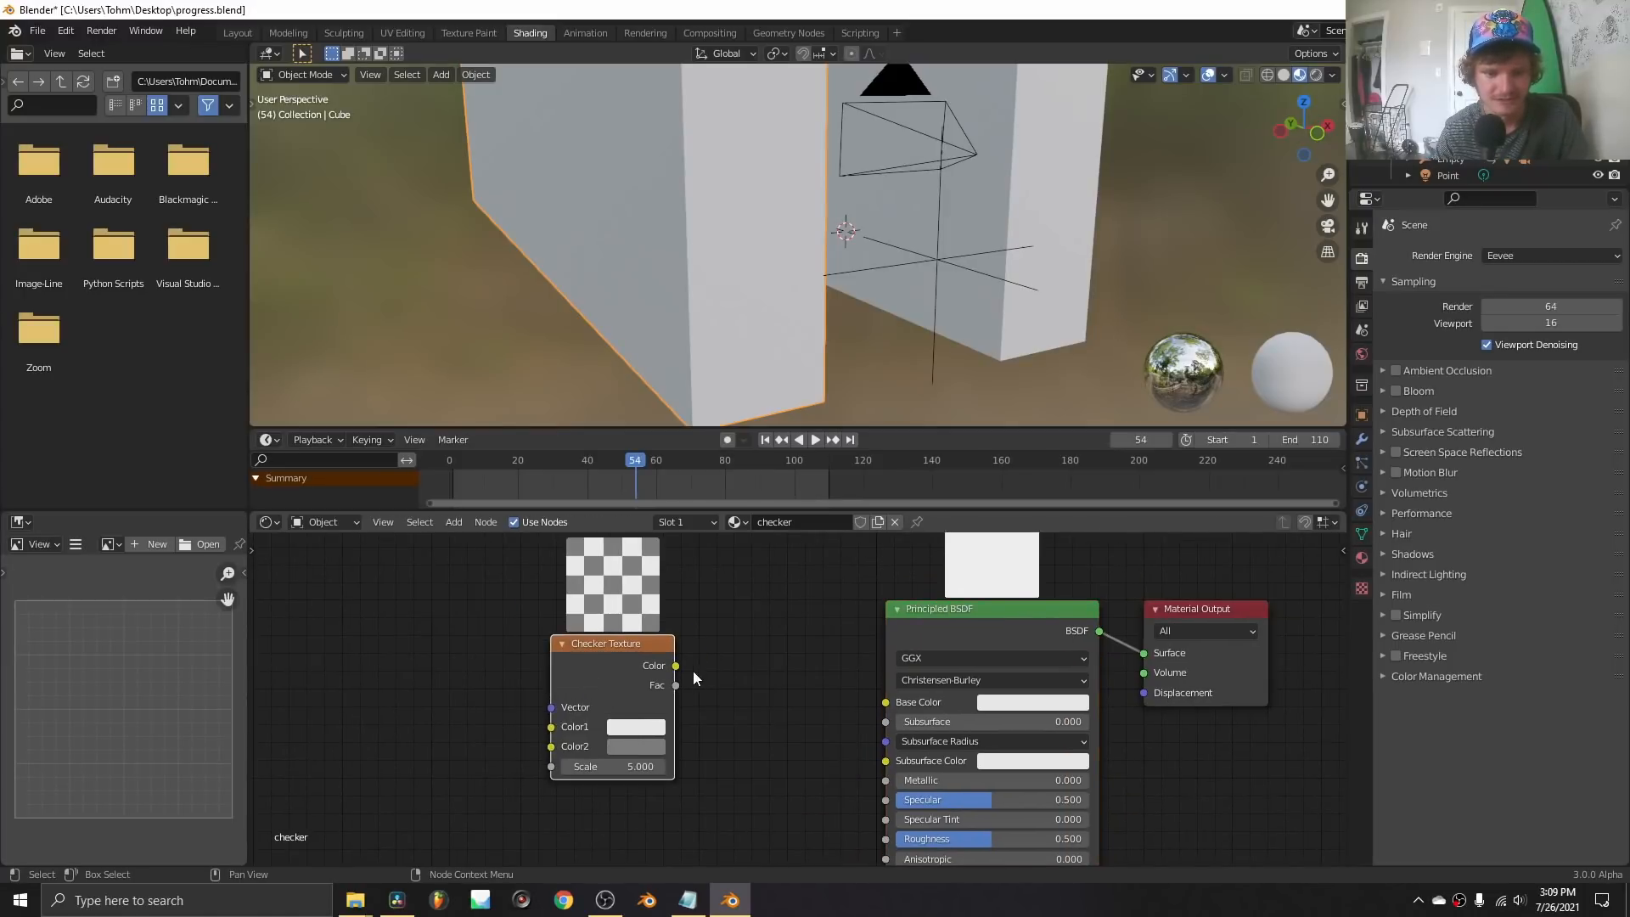
drag(876, 705, 883, 702)
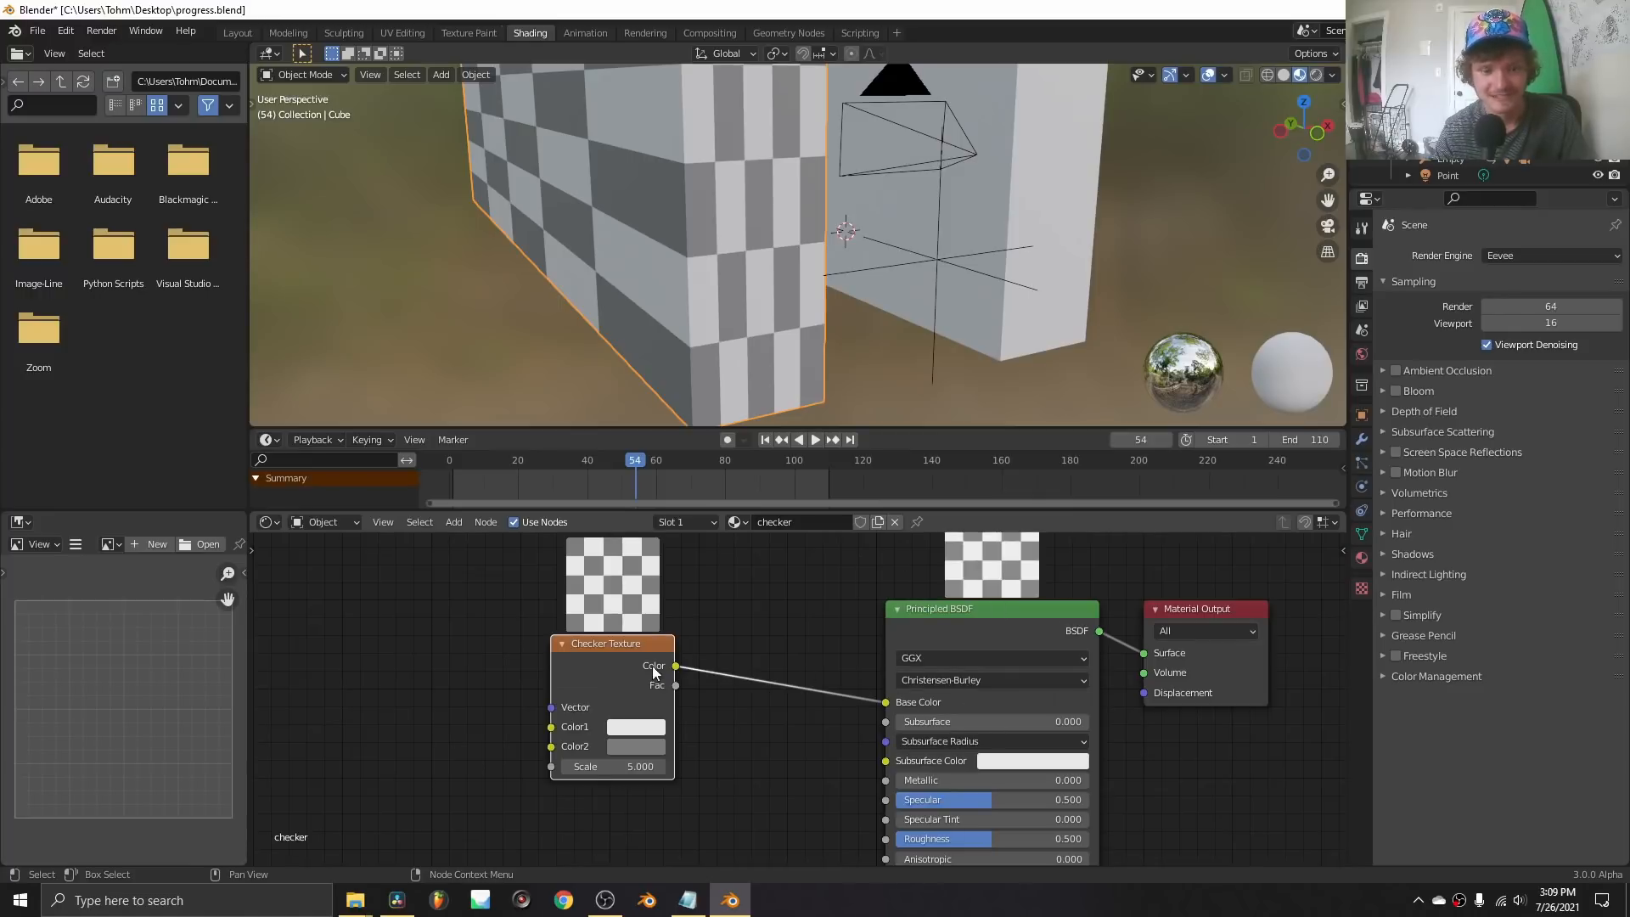
Map the checker texture with Object coordinates through a Mapping node and set its scale to 2.
key(ctrl+t)
middle_drag(411, 699, 717, 681)
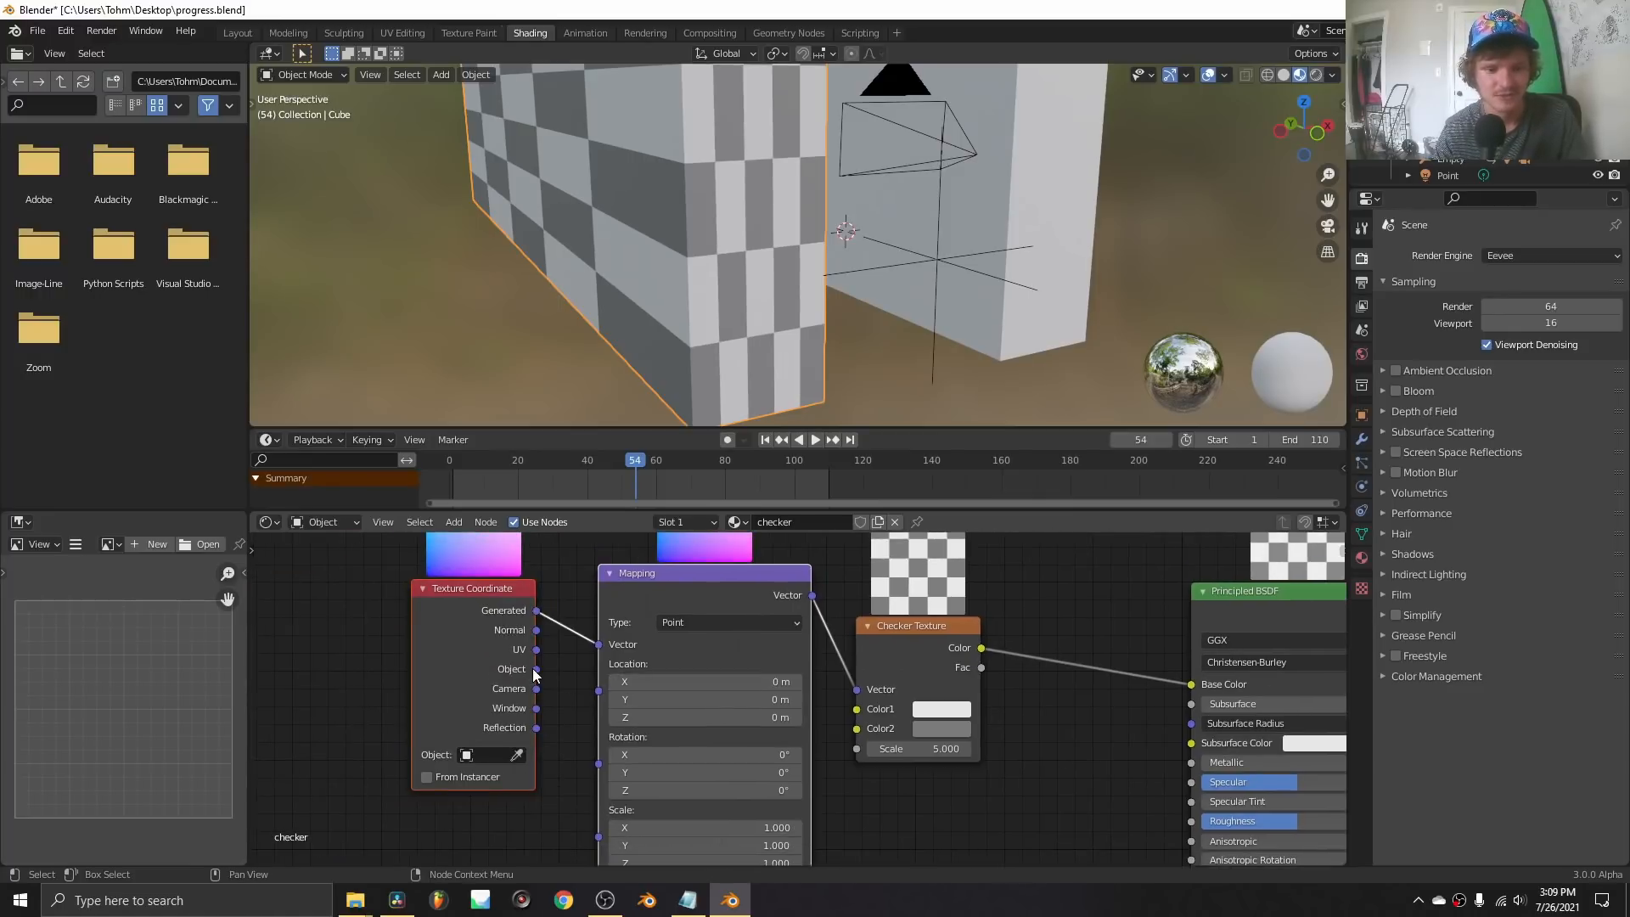
drag(597, 653, 598, 645)
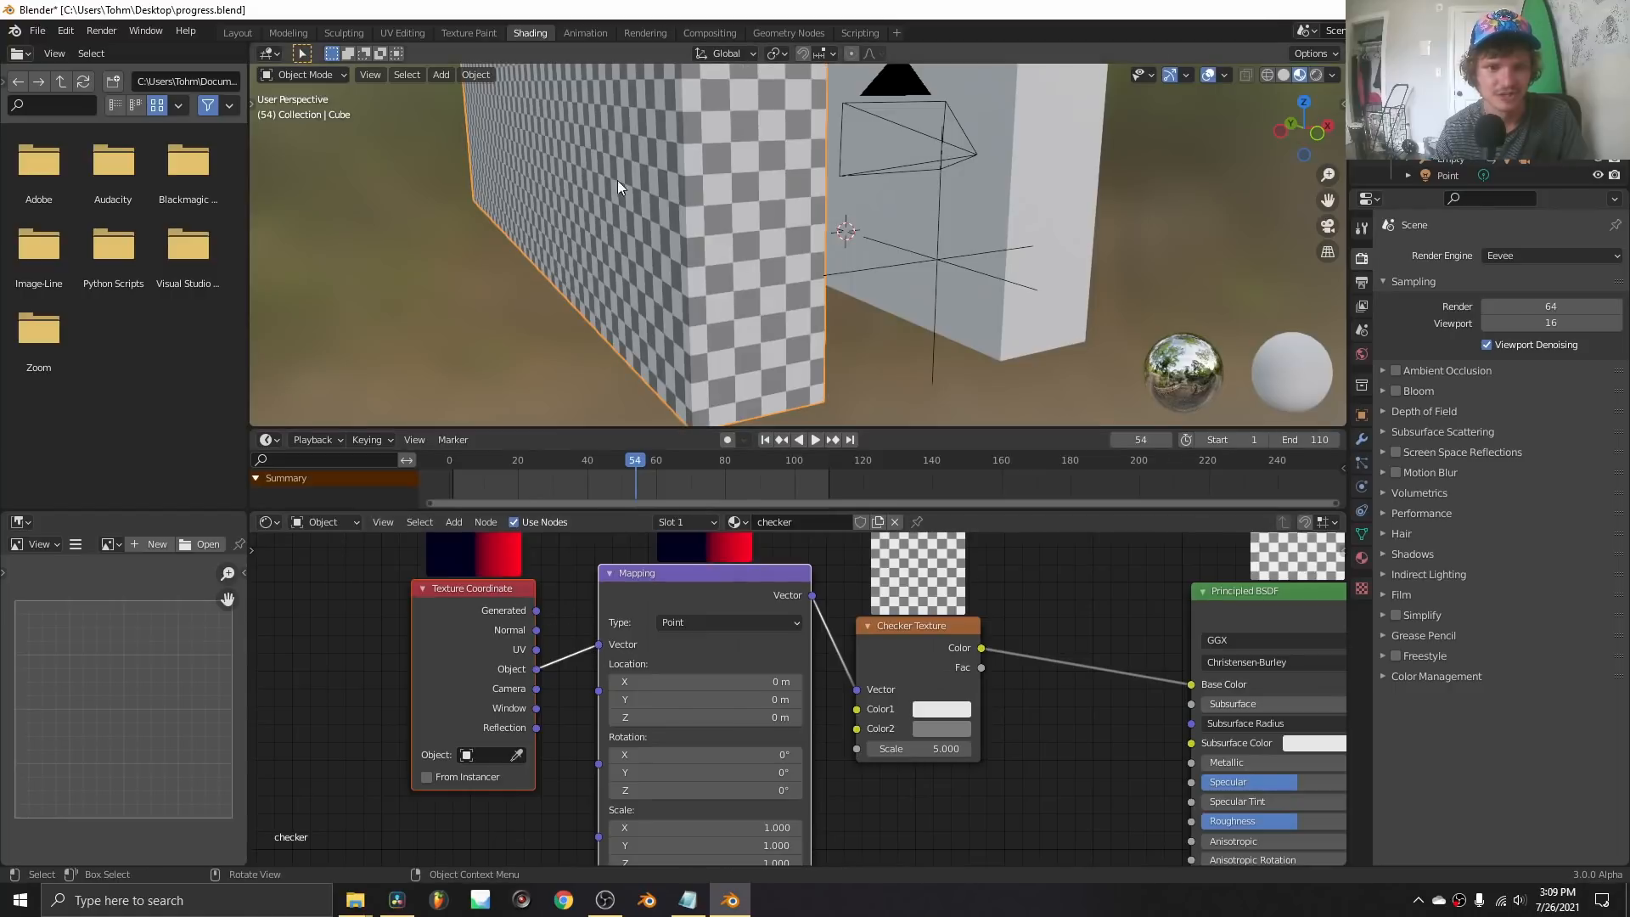
drag(934, 749, 883, 749)
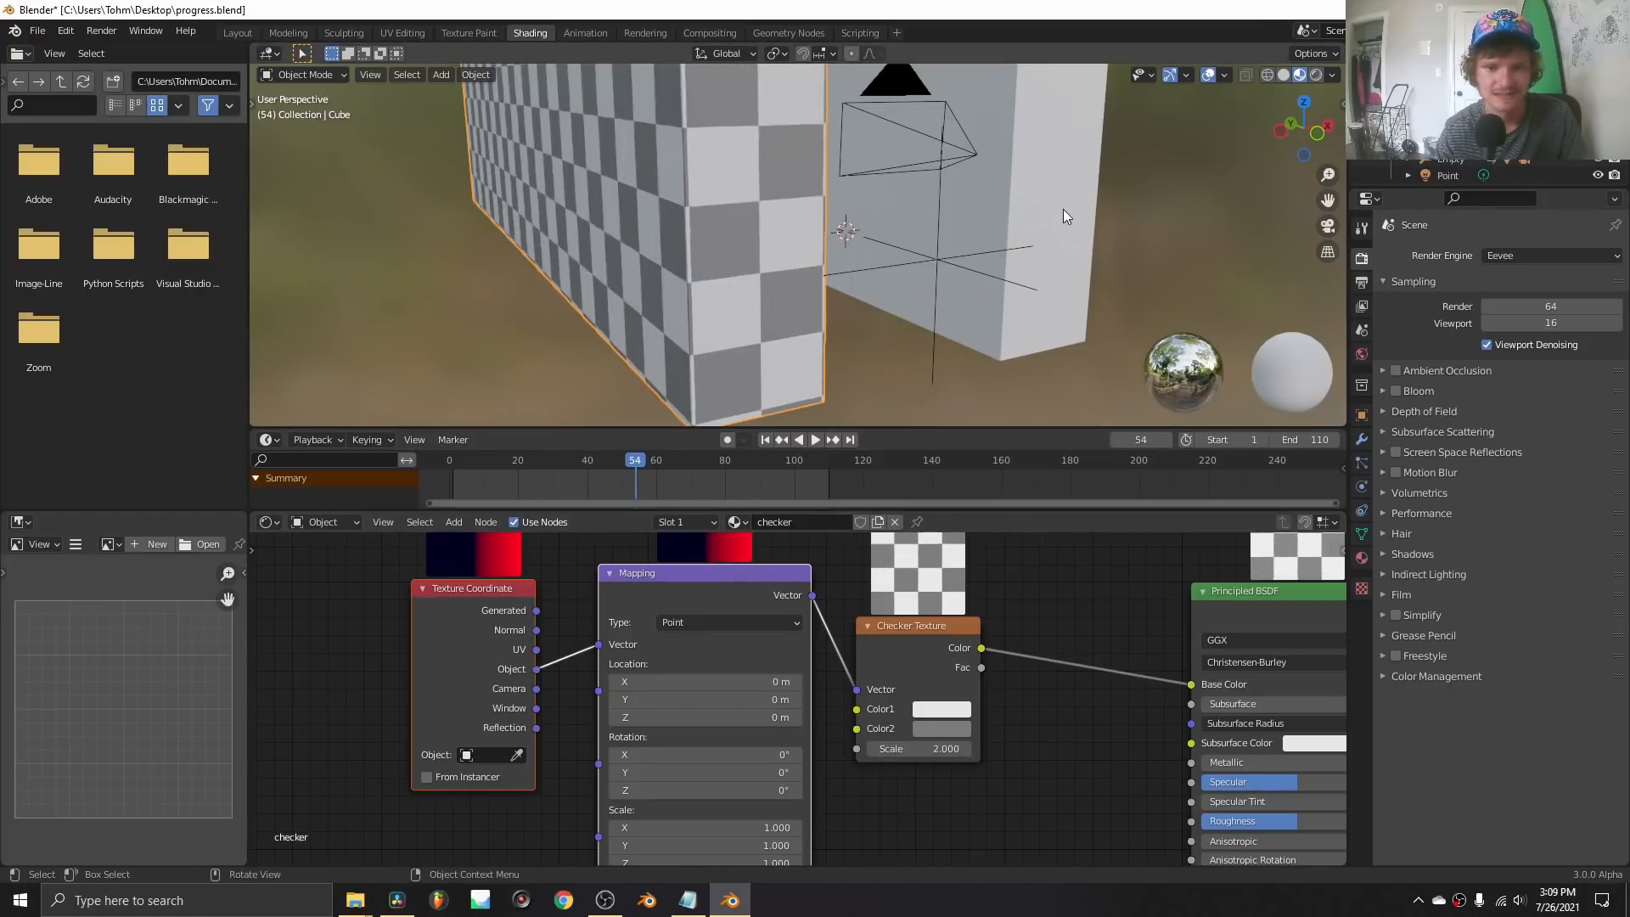
Assign the existing checker material to the duplicated wall.
click(1062, 219)
click(761, 521)
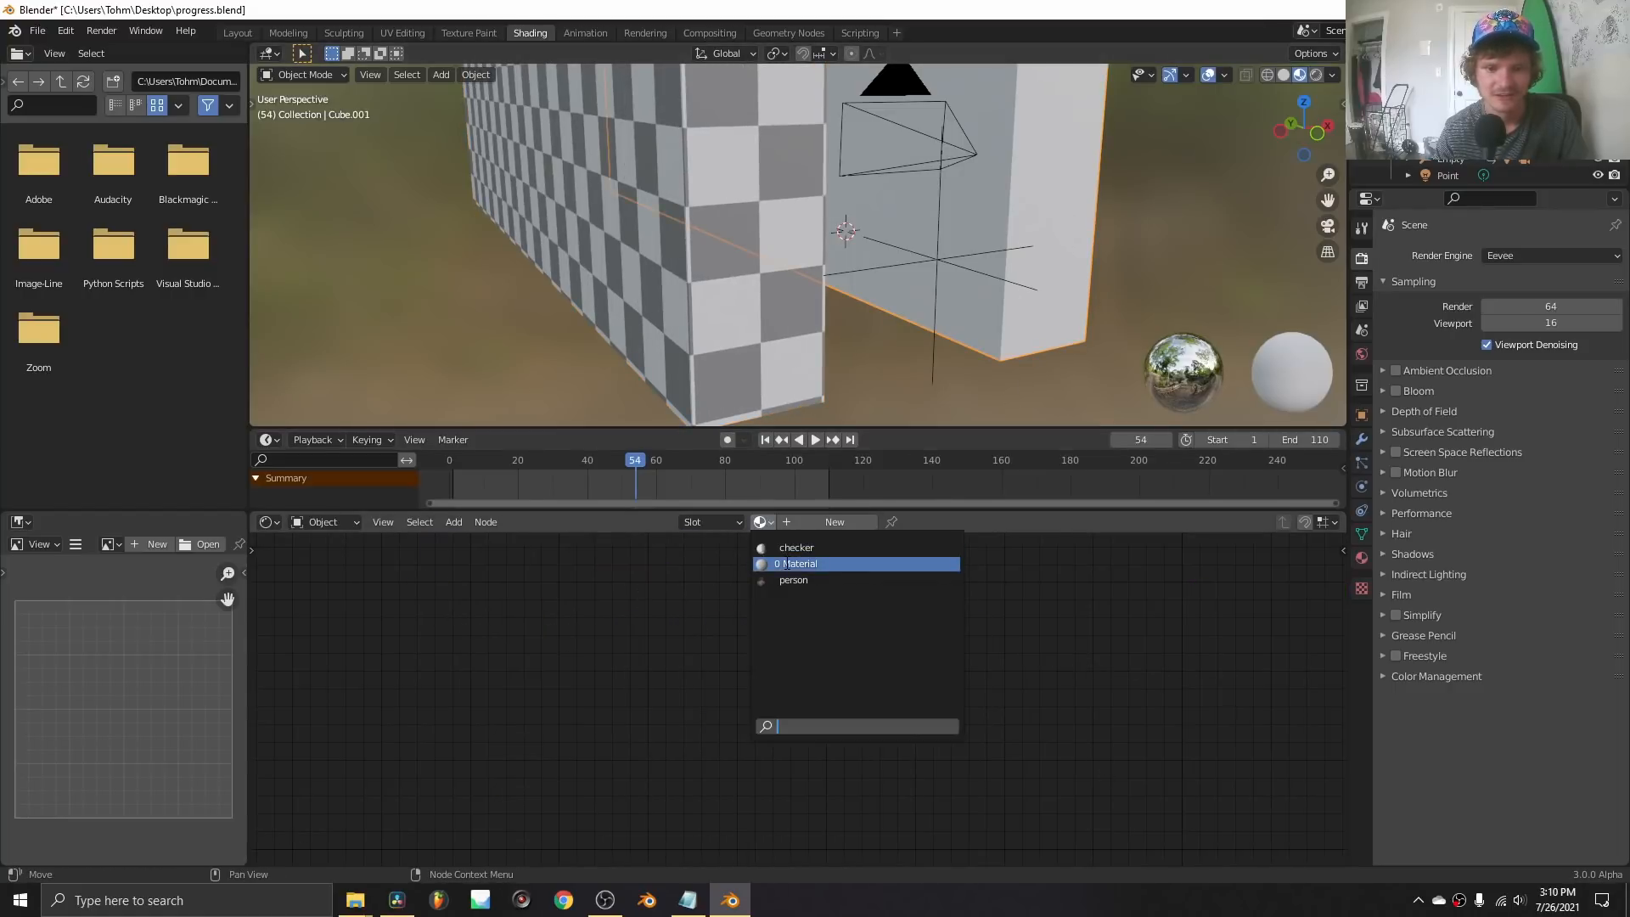
click(802, 564)
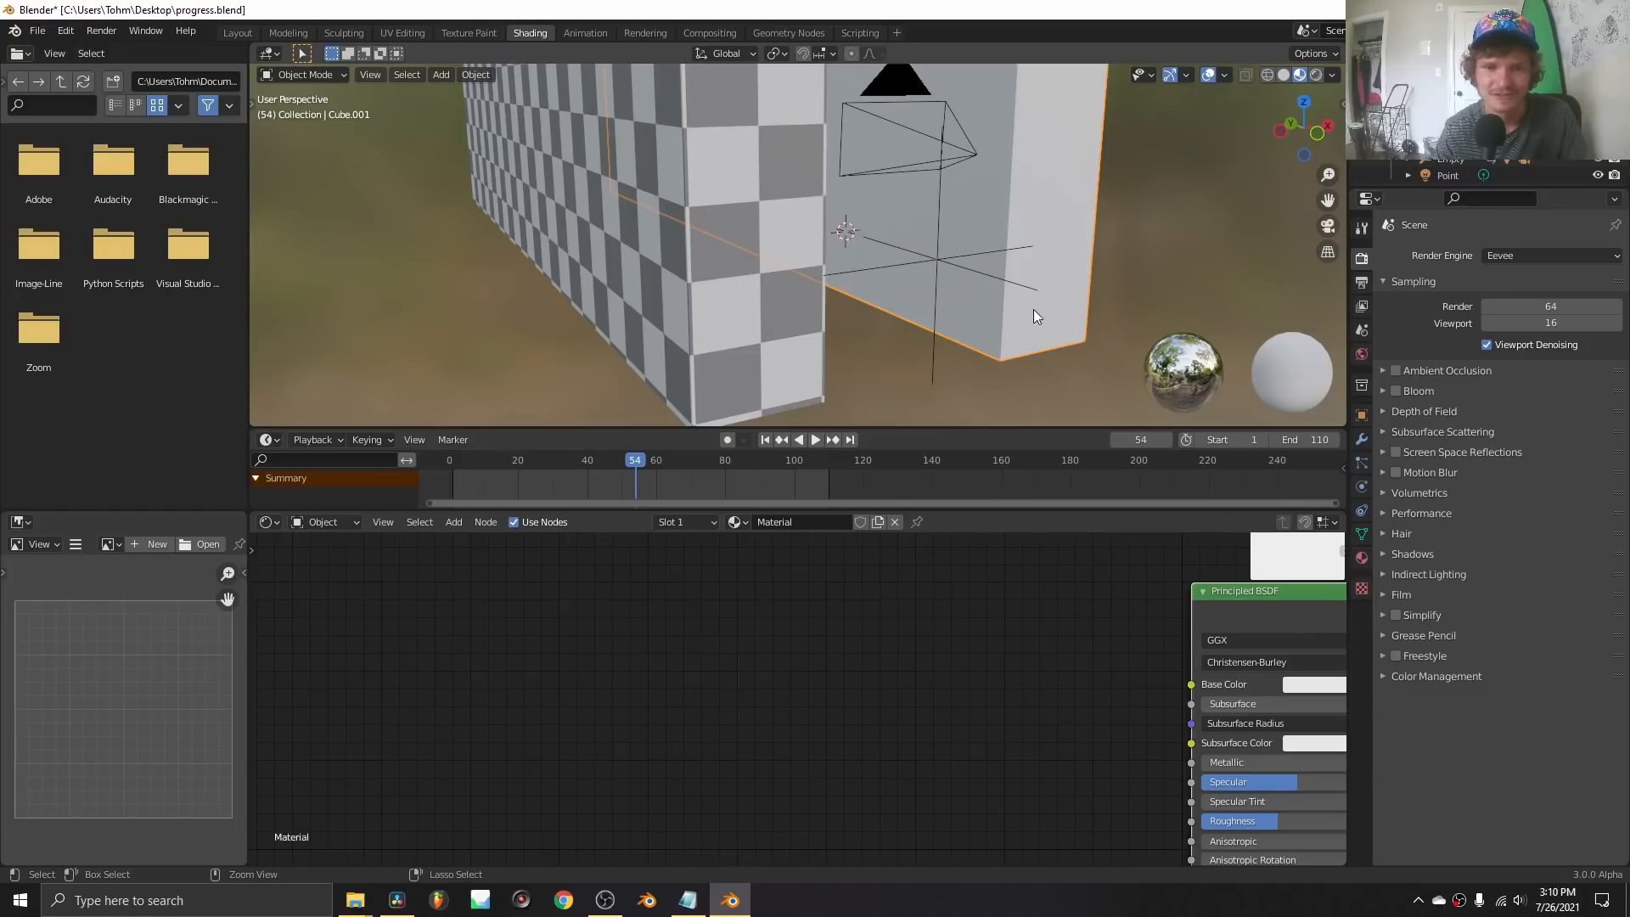
key(ctrl+z)
shift+middle_drag(1037, 226, 861, 331)
click(758, 523)
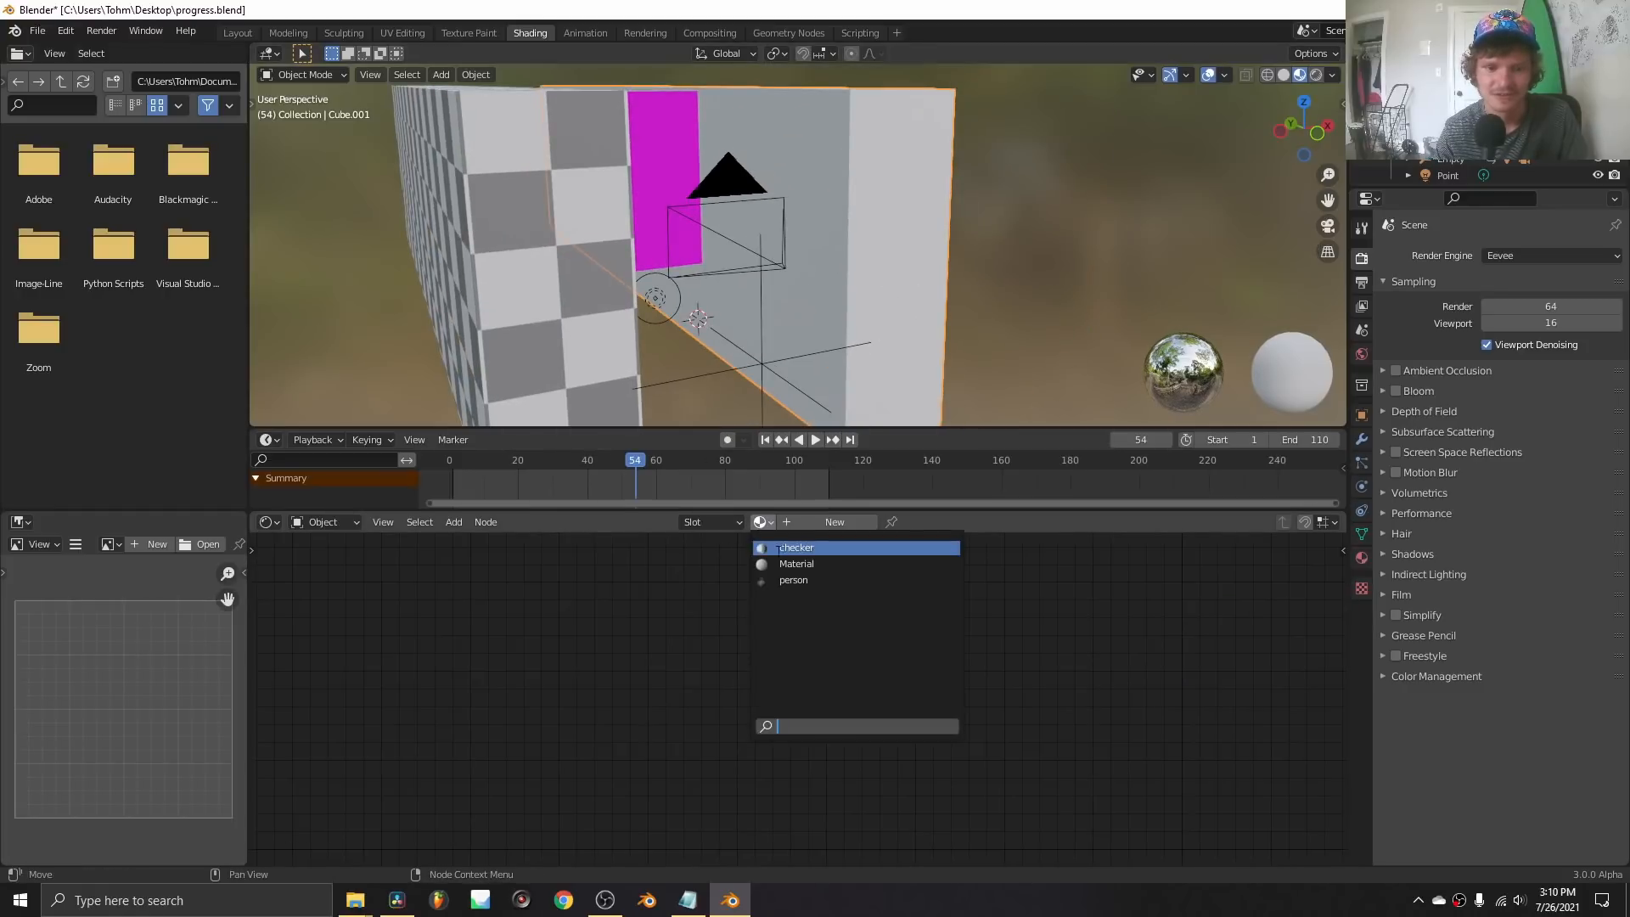
click(787, 544)
Play the animation from the first frame through the camera, then inspect the movement between the walls in the Layout workspace.
key(shift+Left)
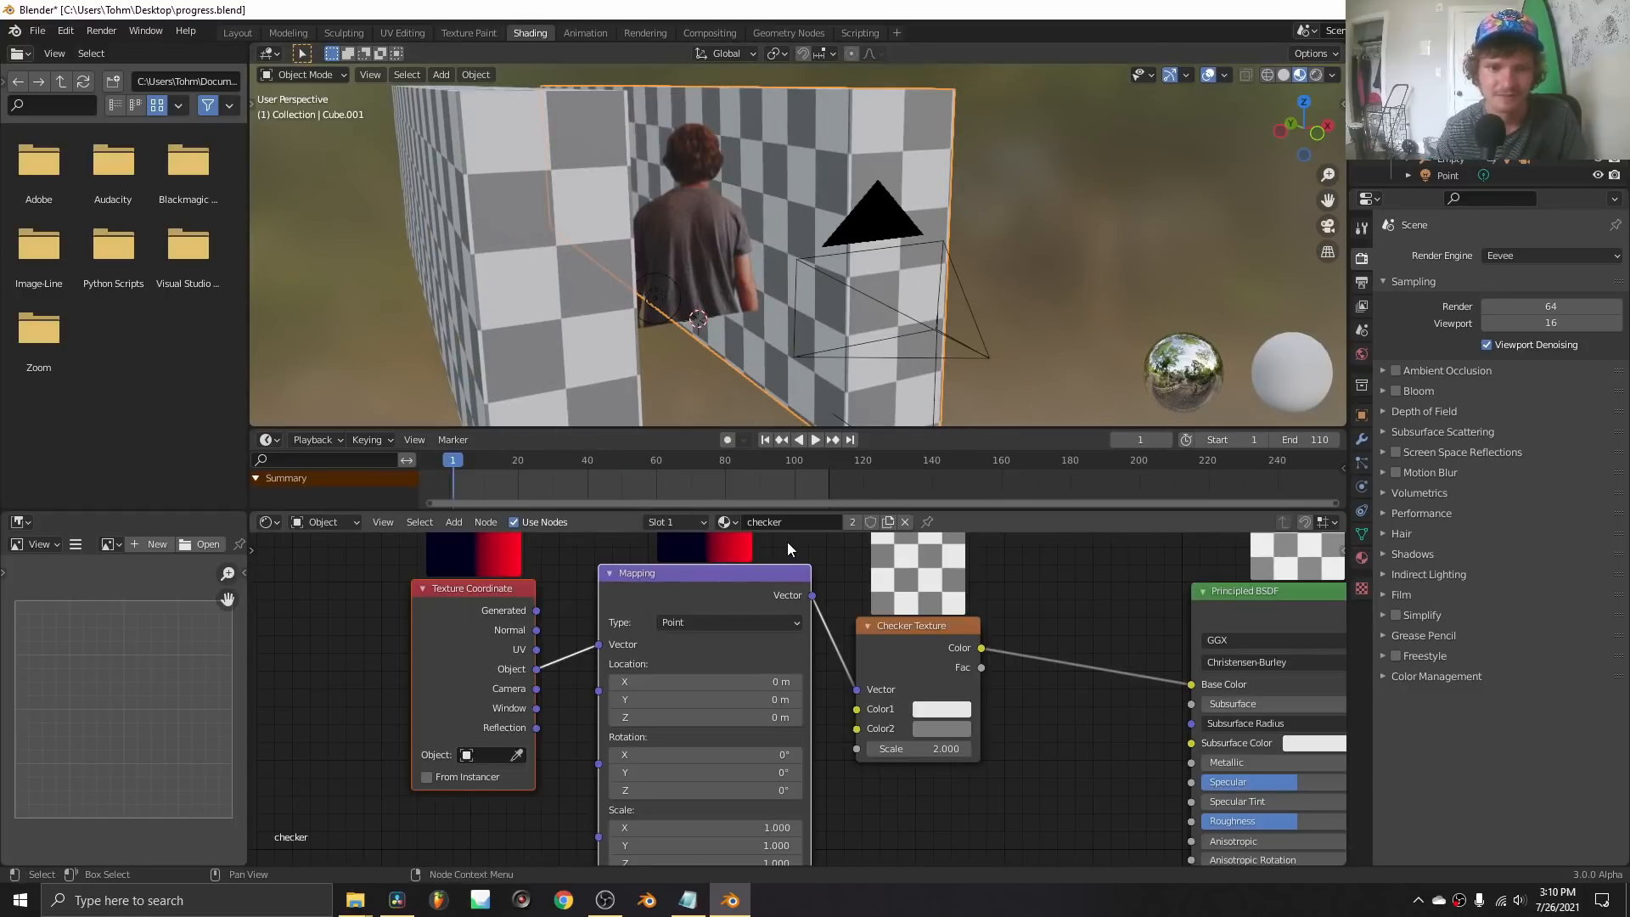
click(1328, 226)
key(space)
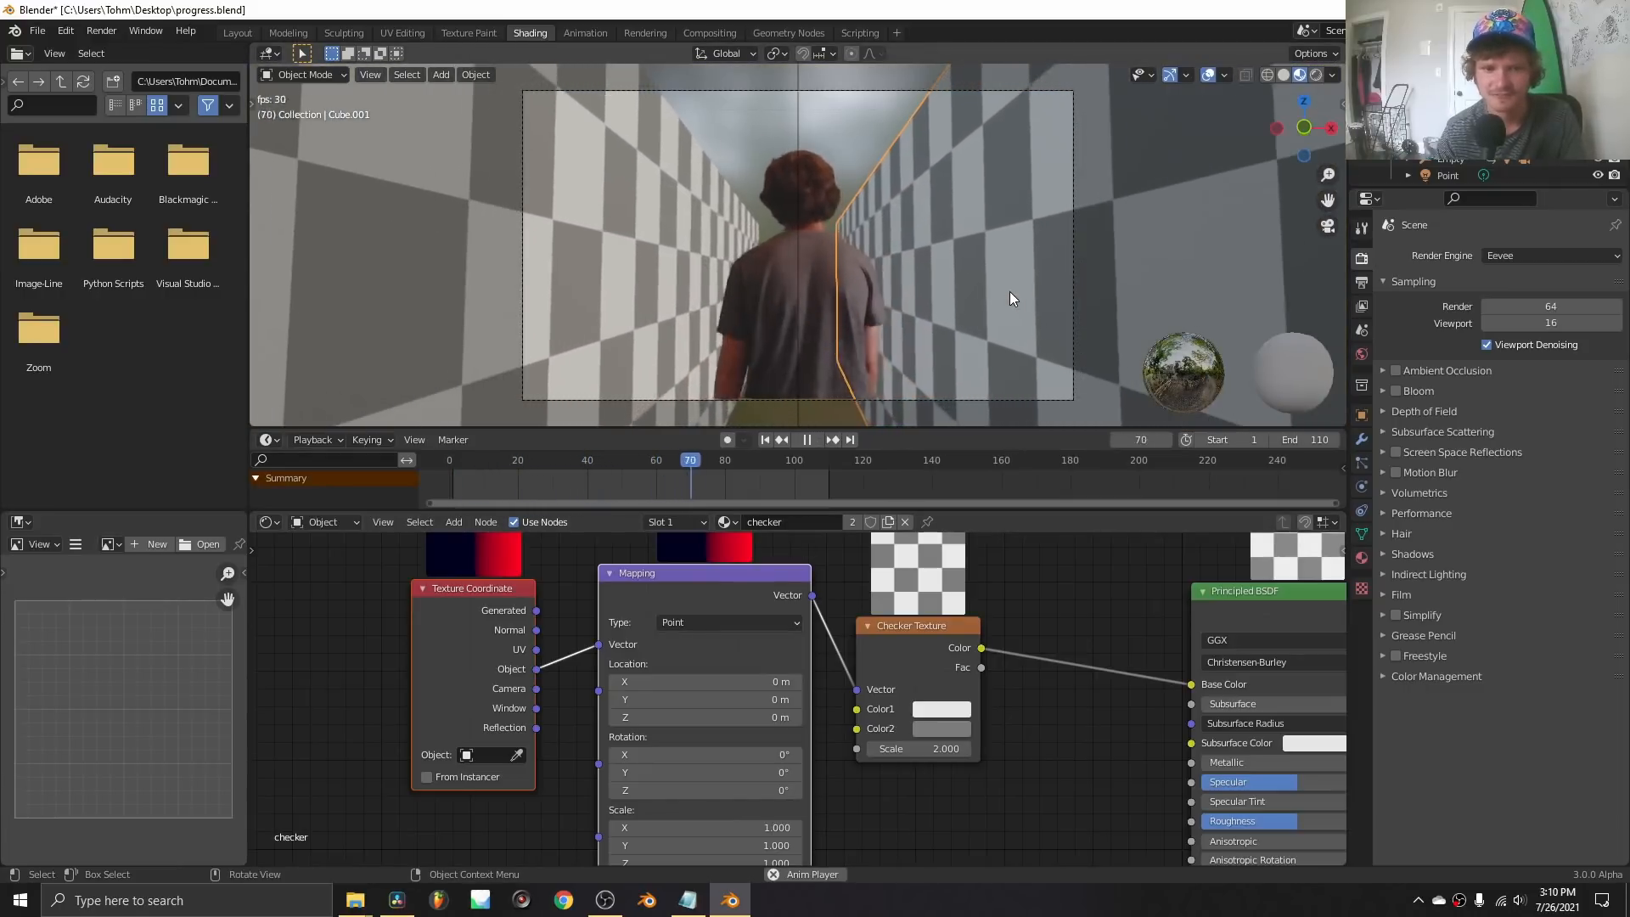
click(246, 32)
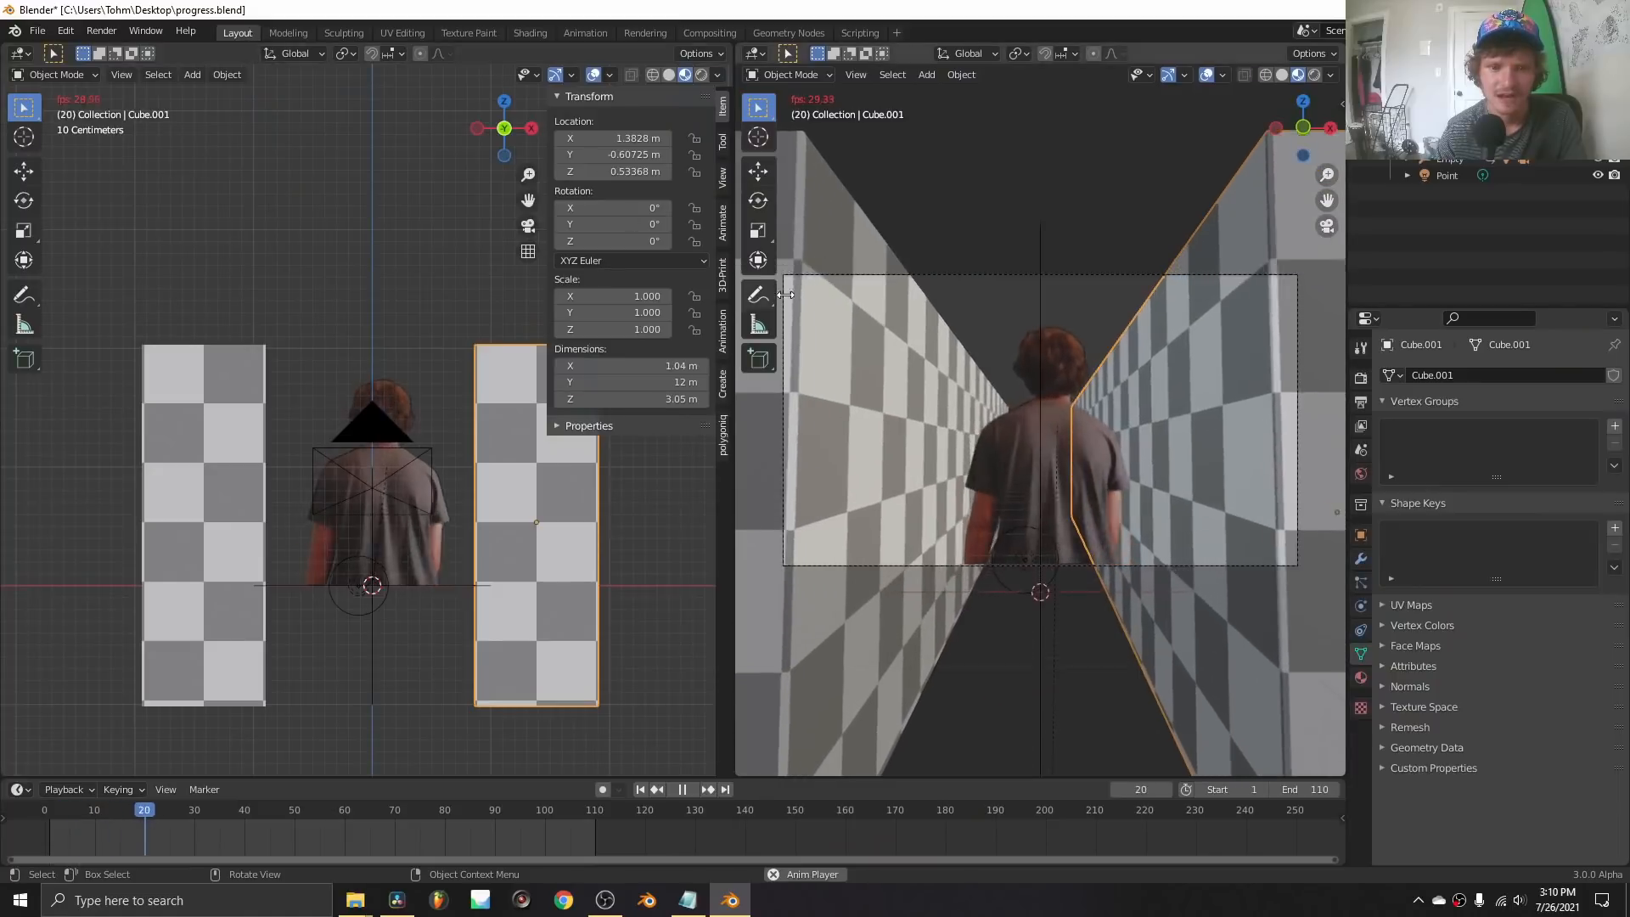
middle_drag(1075, 462, 1066, 496)
scroll(1114, 494, down, 1)
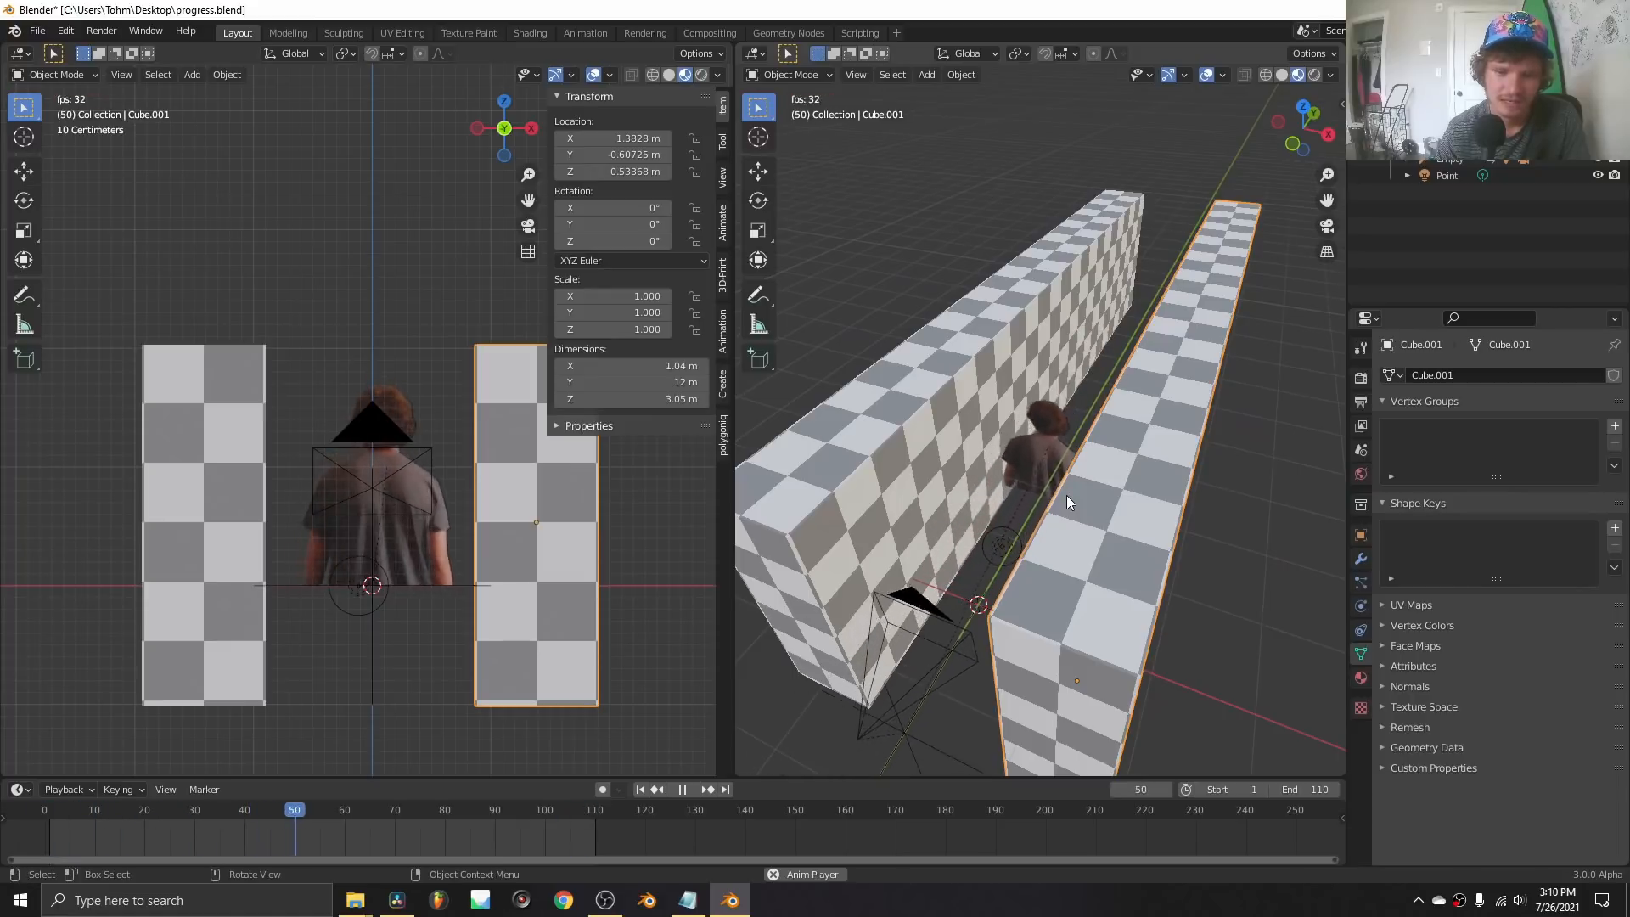
key(space)
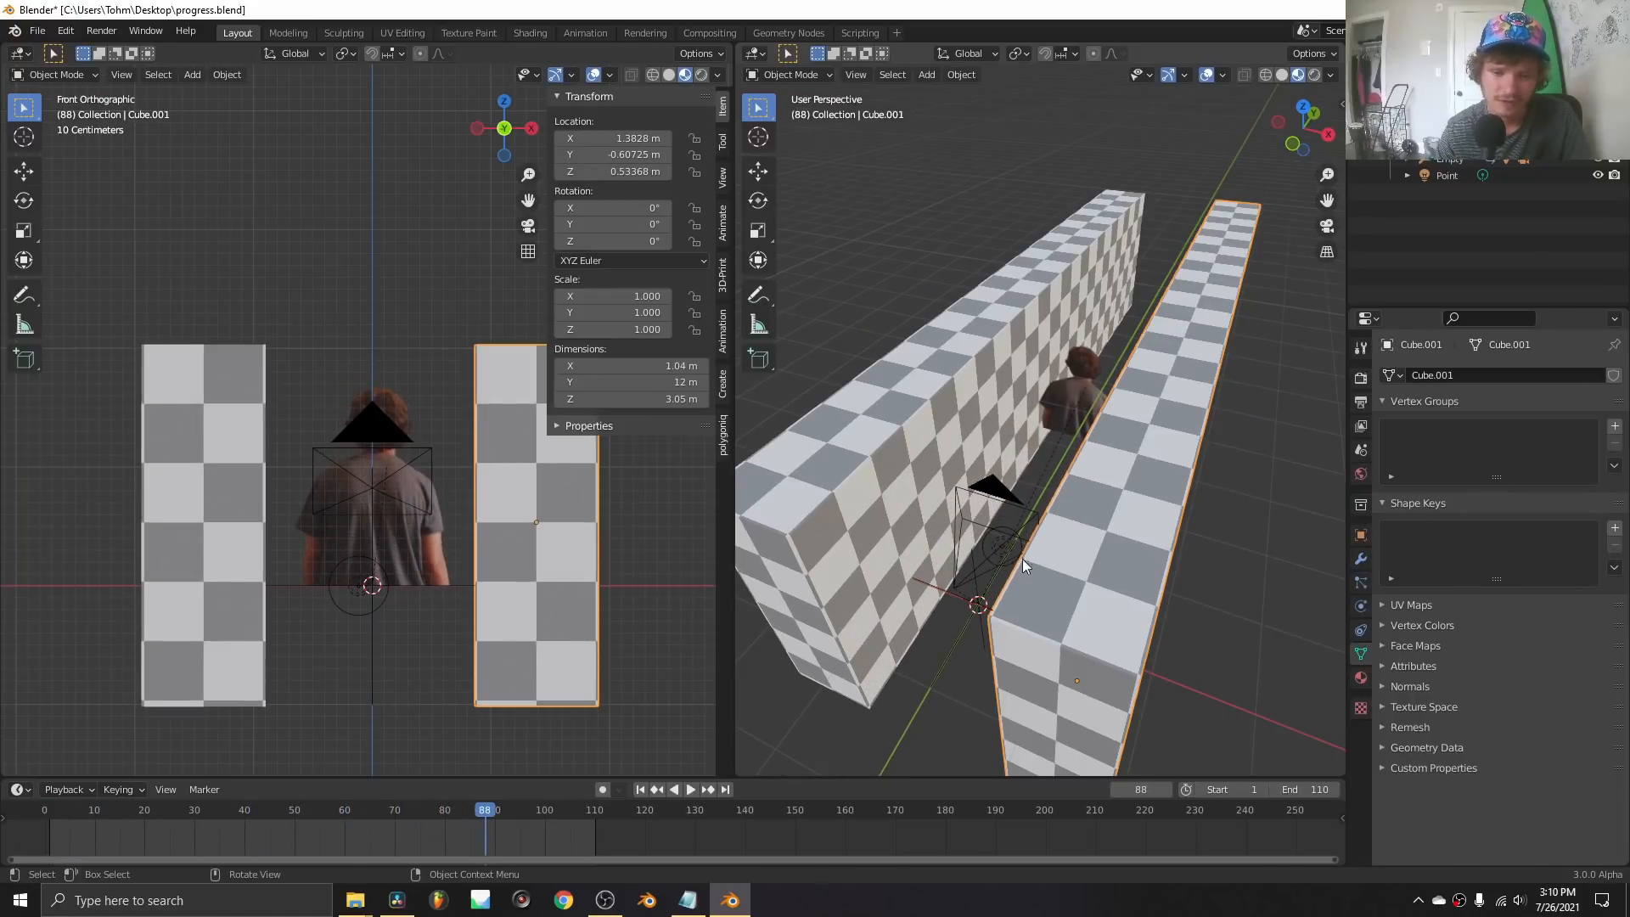
At frame 110, move the empty back along Y to about 0.357 m and insert a location keyframe.
click(961, 613)
key(shift+Right)
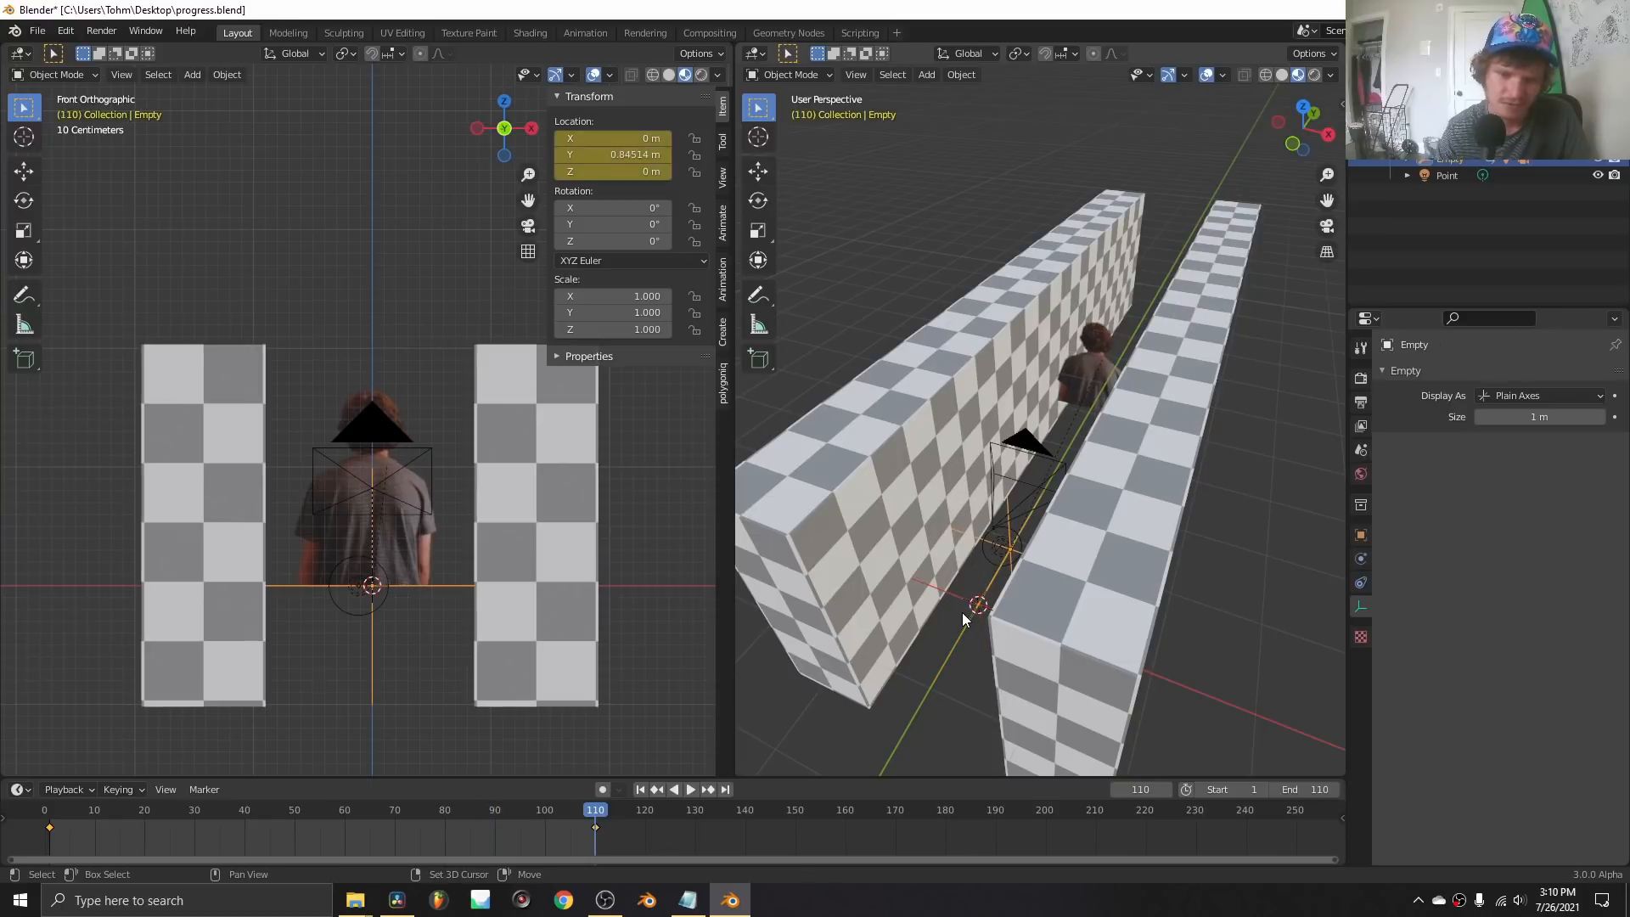
key(g)
key(y)
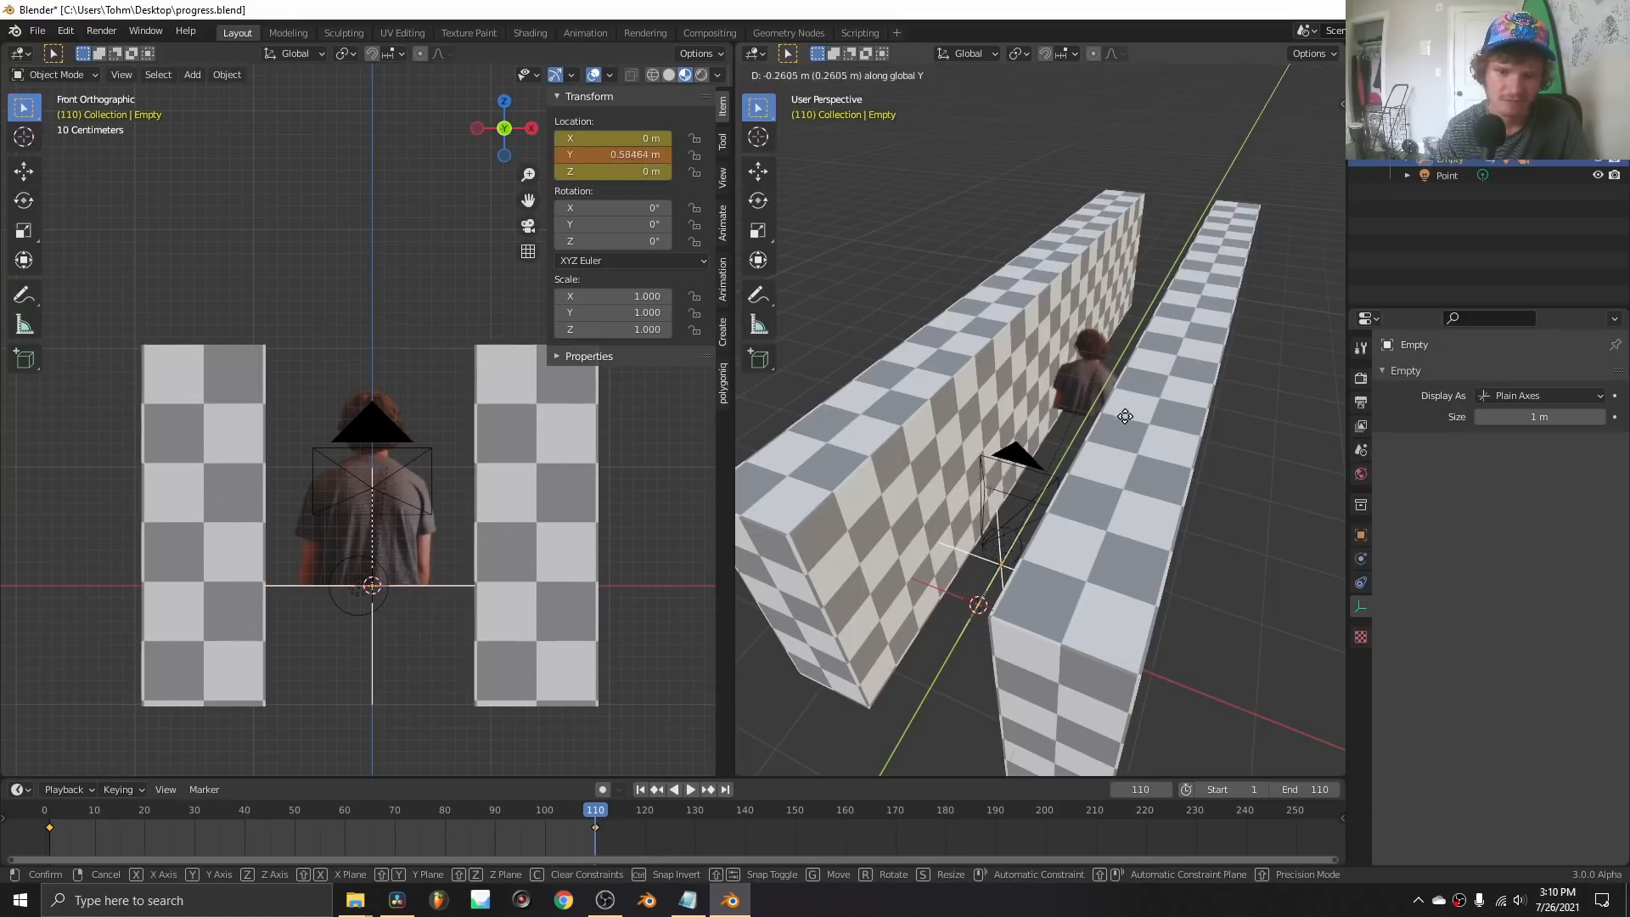
click(1118, 430)
key(i)
click(1119, 430)
Play the animation and review the person's movement between the walls from above and through the camera.
key(space)
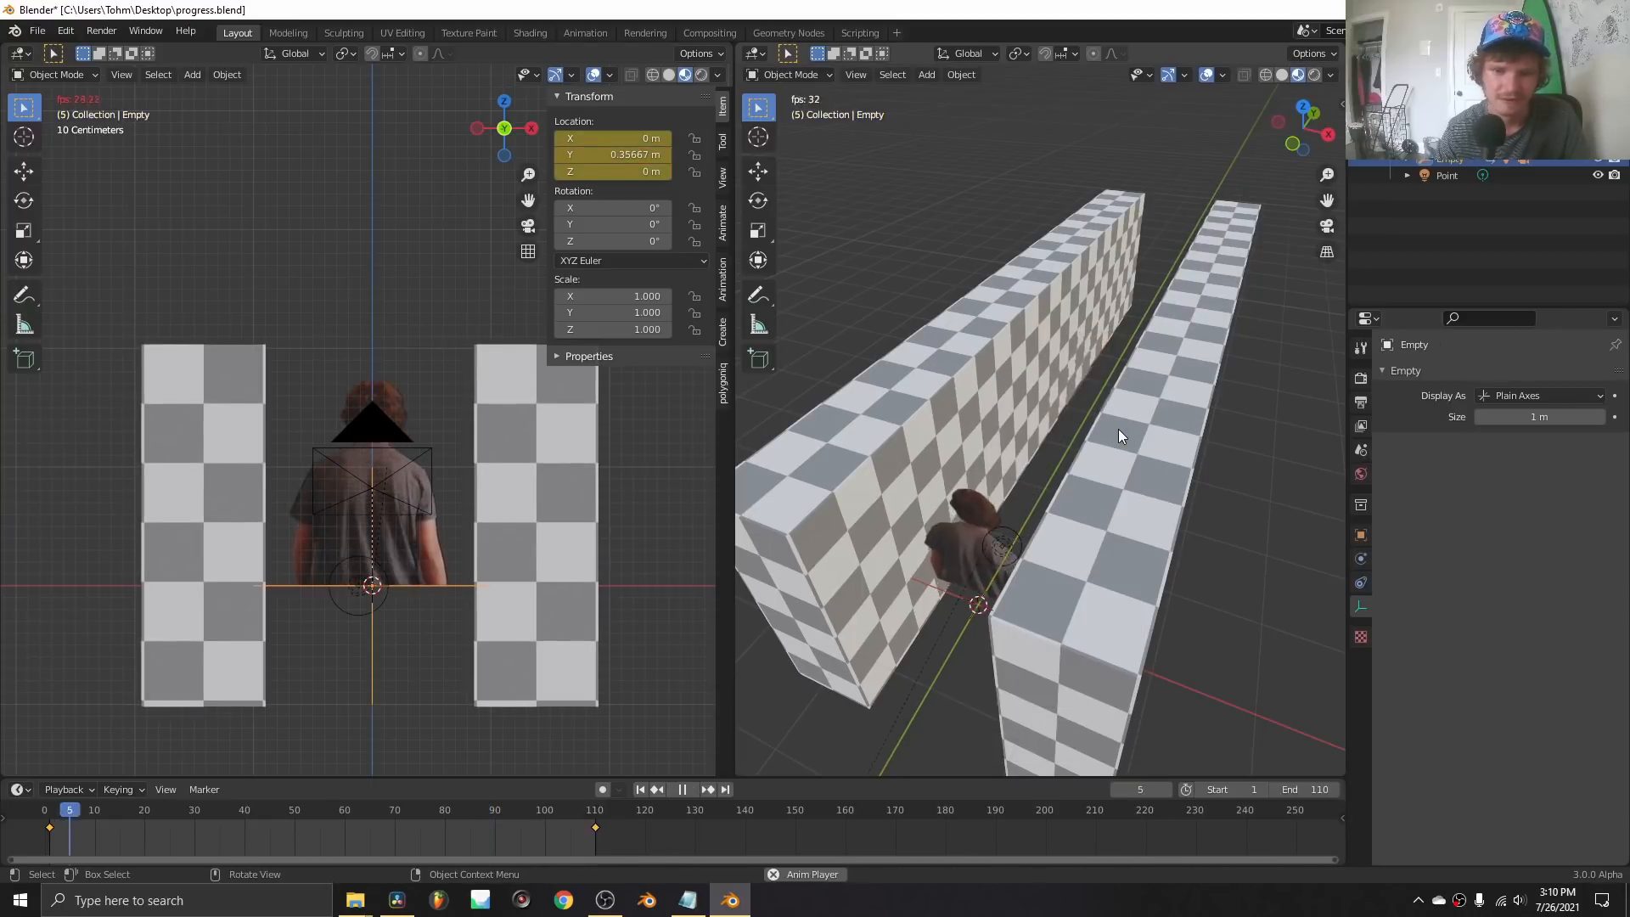
middle_drag(1072, 464, 1153, 482)
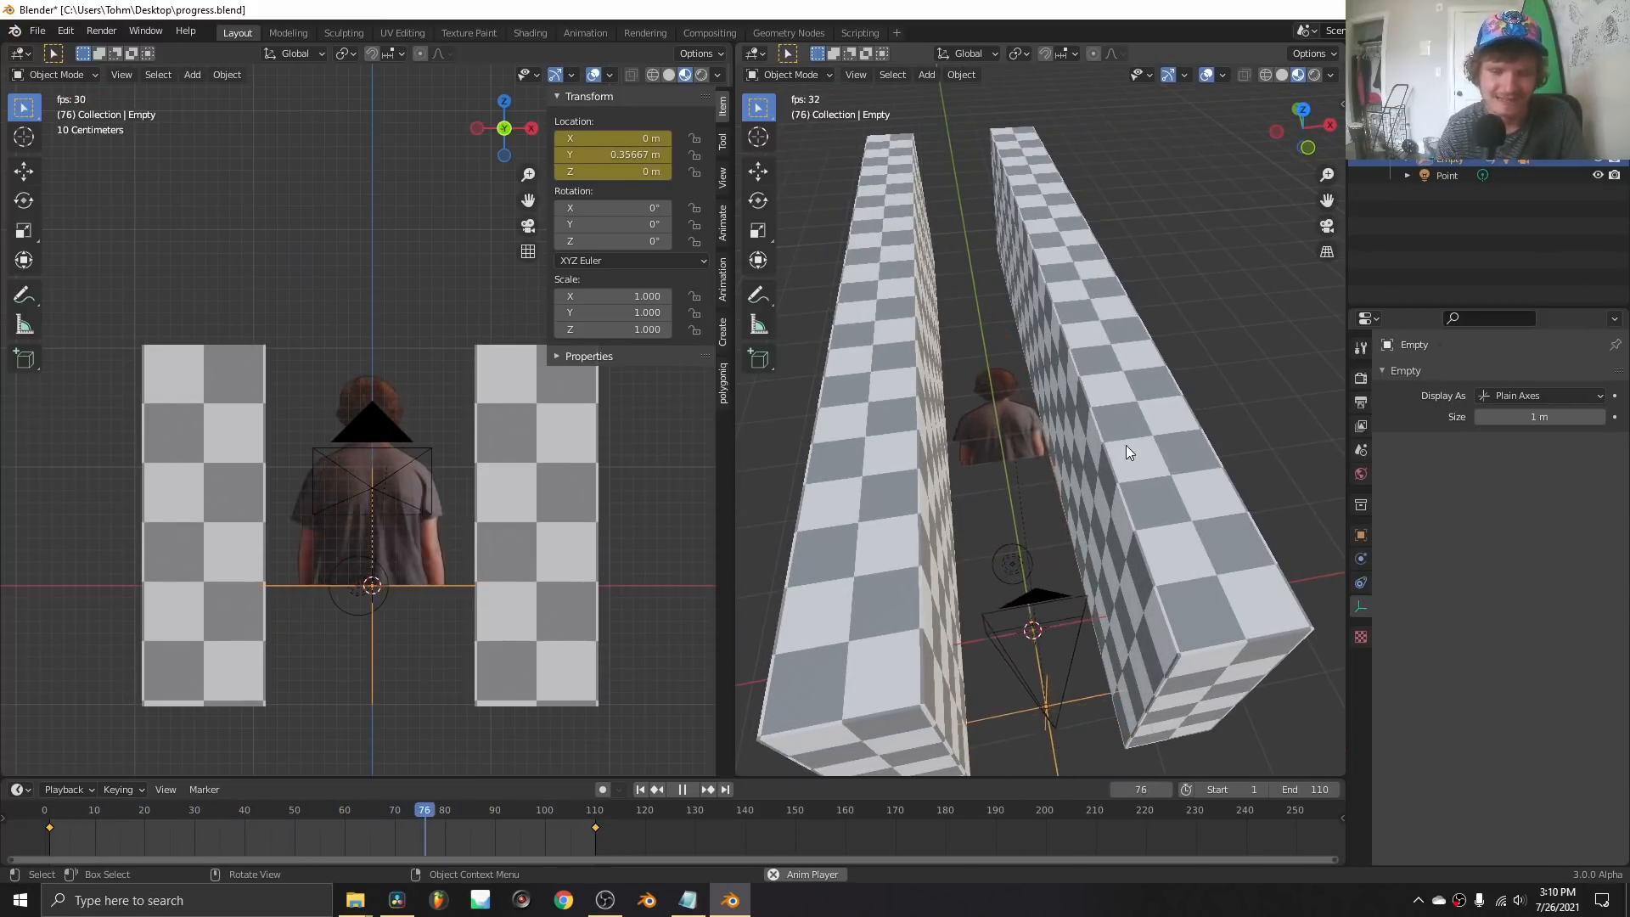
click(1329, 226)
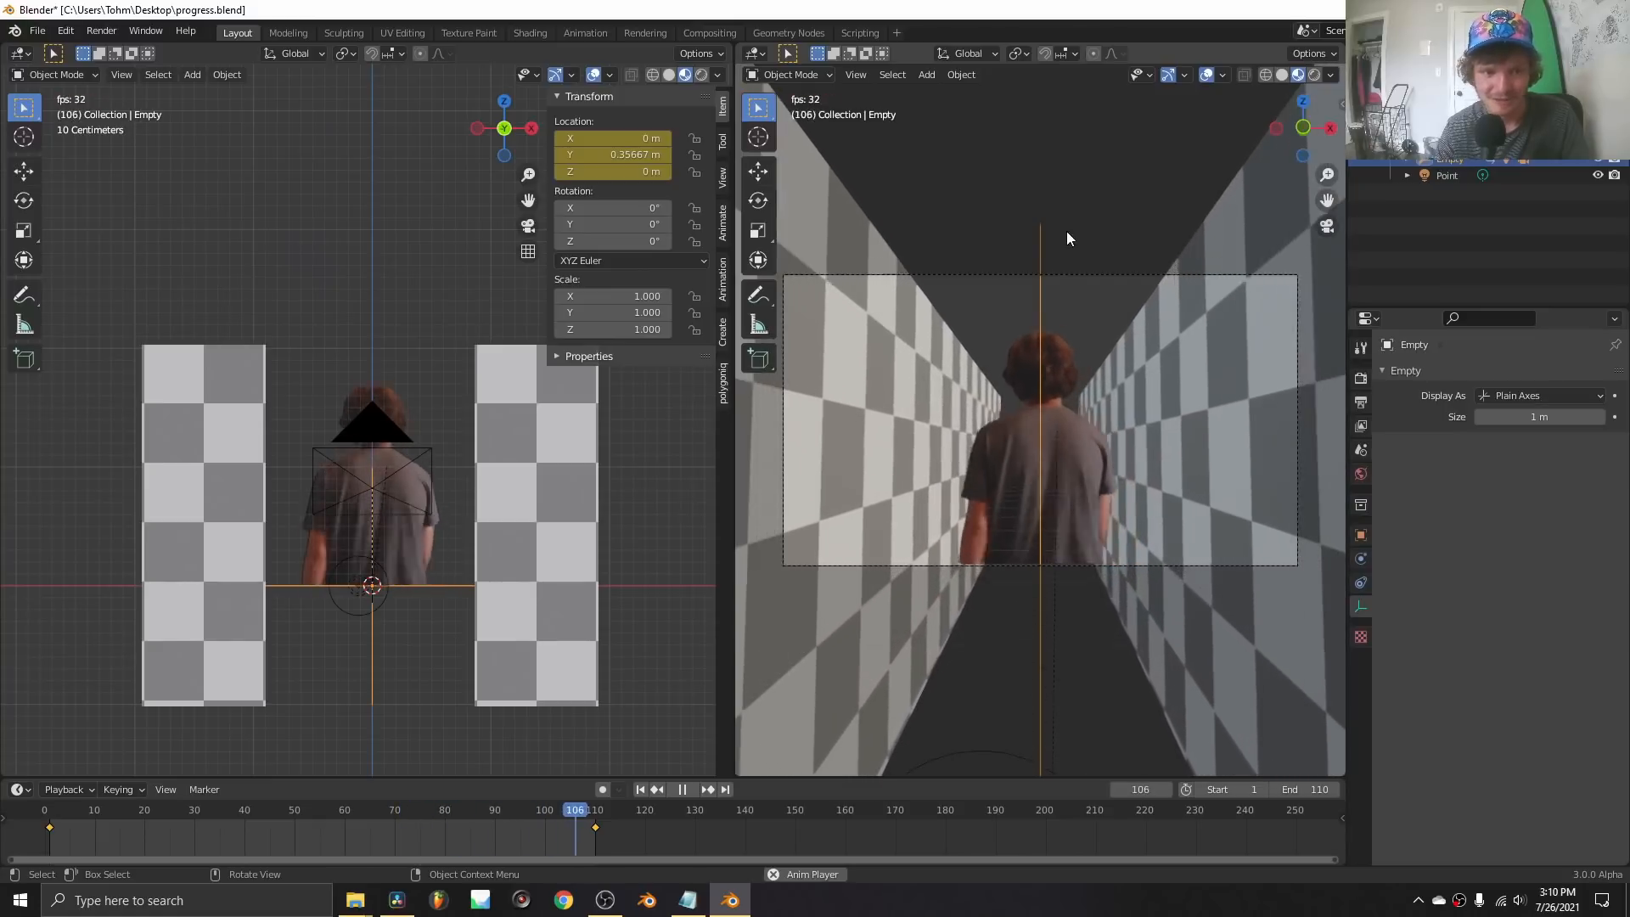
key(space)
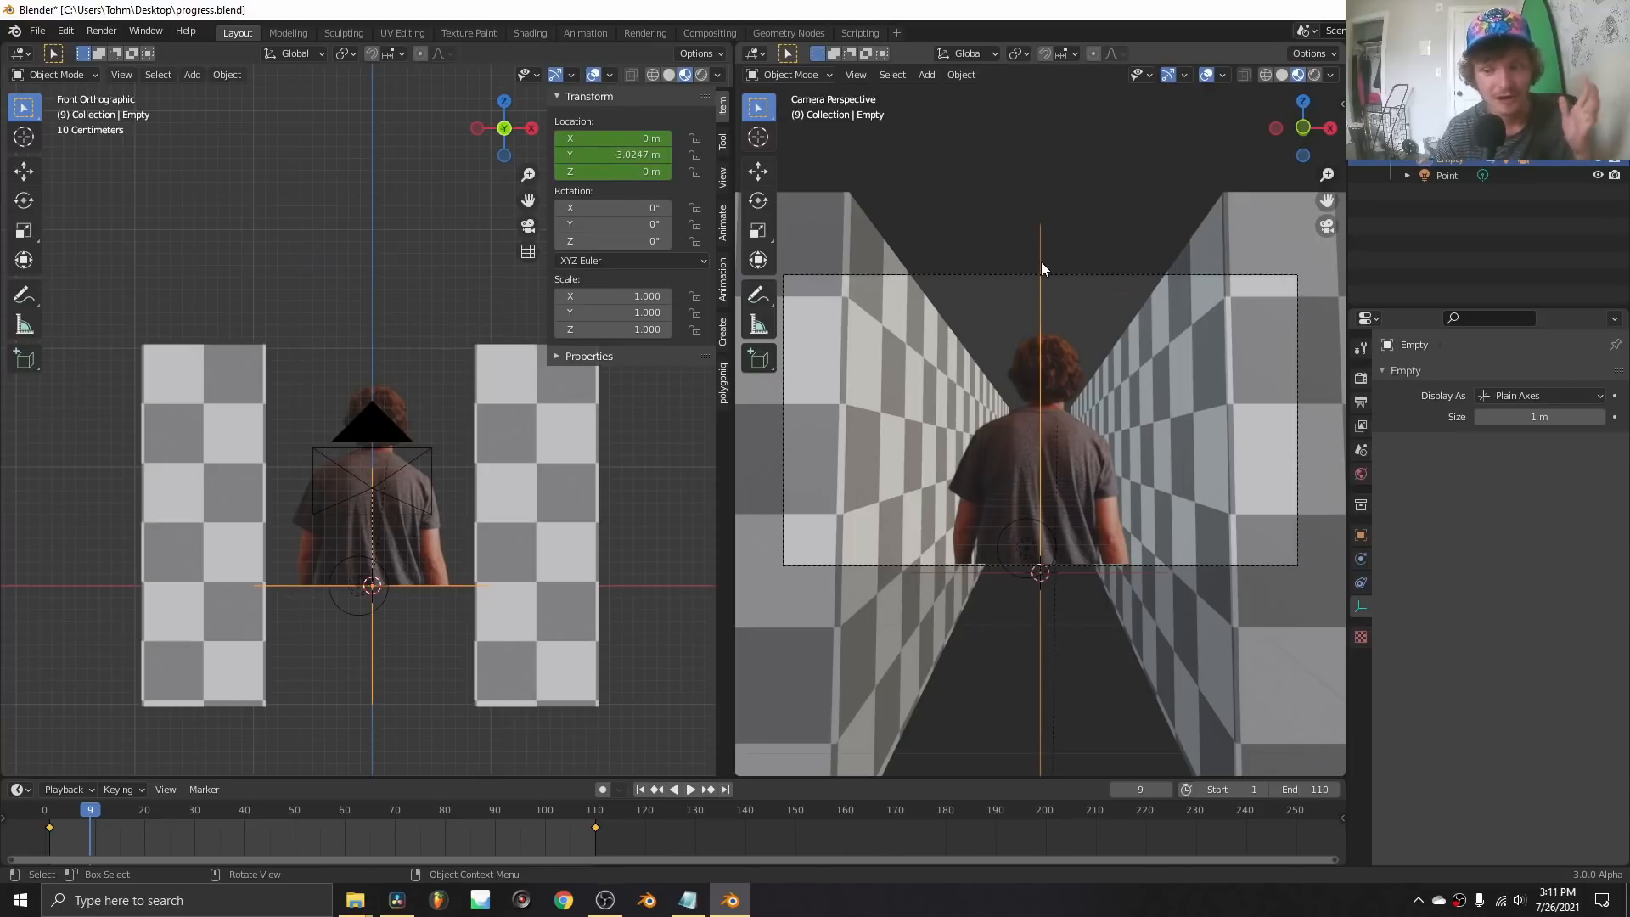
key(space)
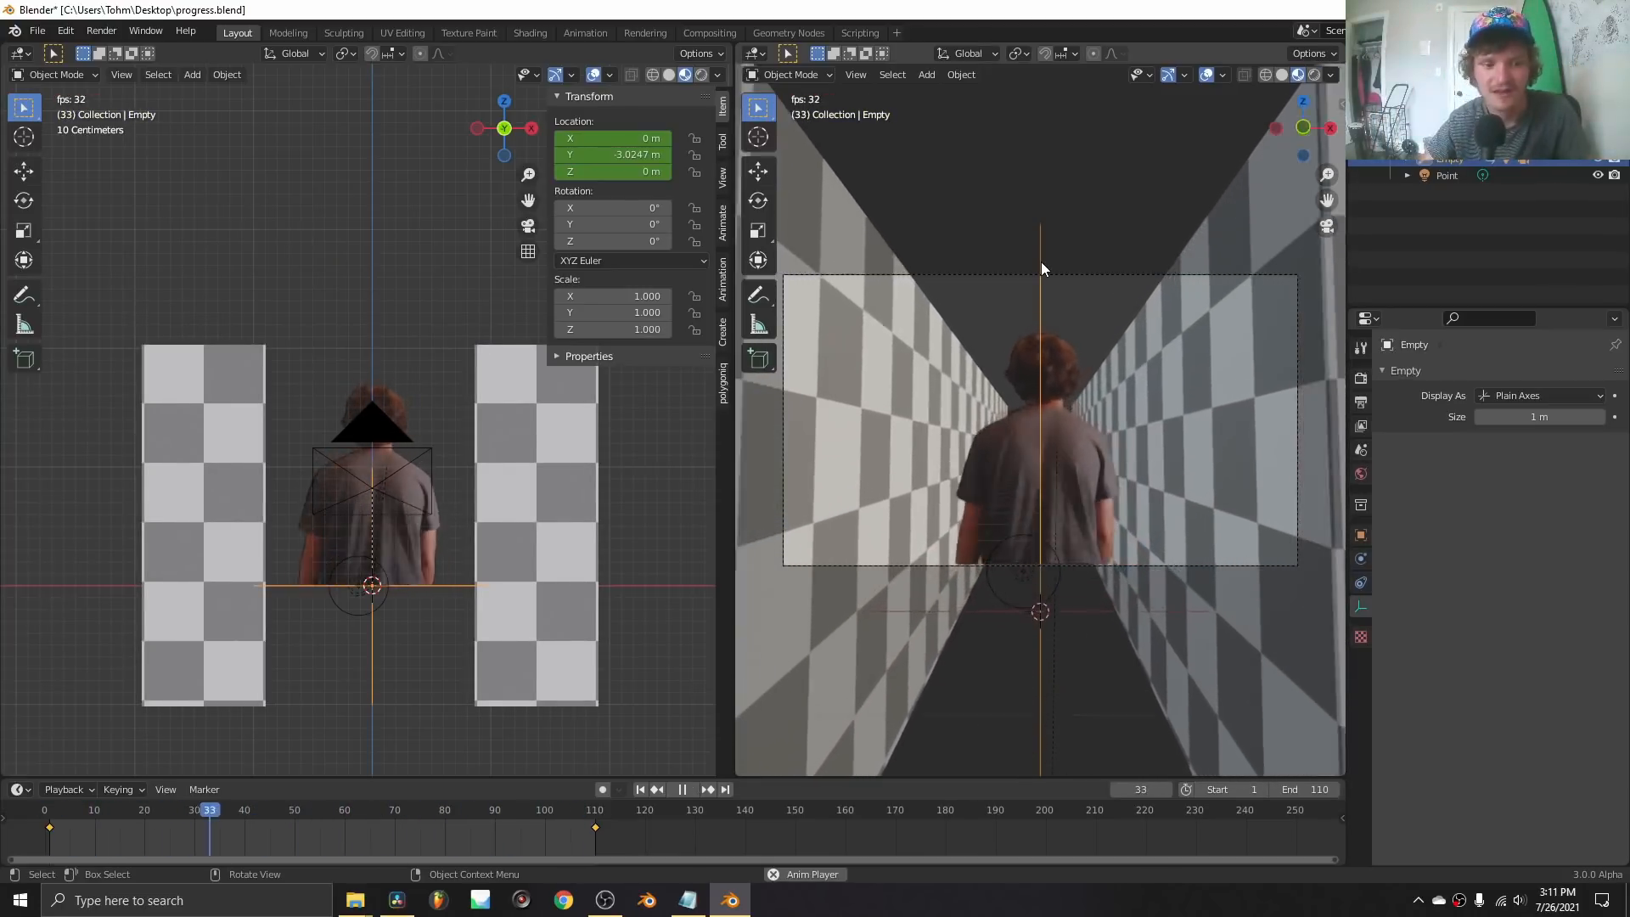
key(space)
Step through the animation frame by frame from frame 1 to frame 15.
key(shift+Left)
middle_drag(576, 461, 329, 645)
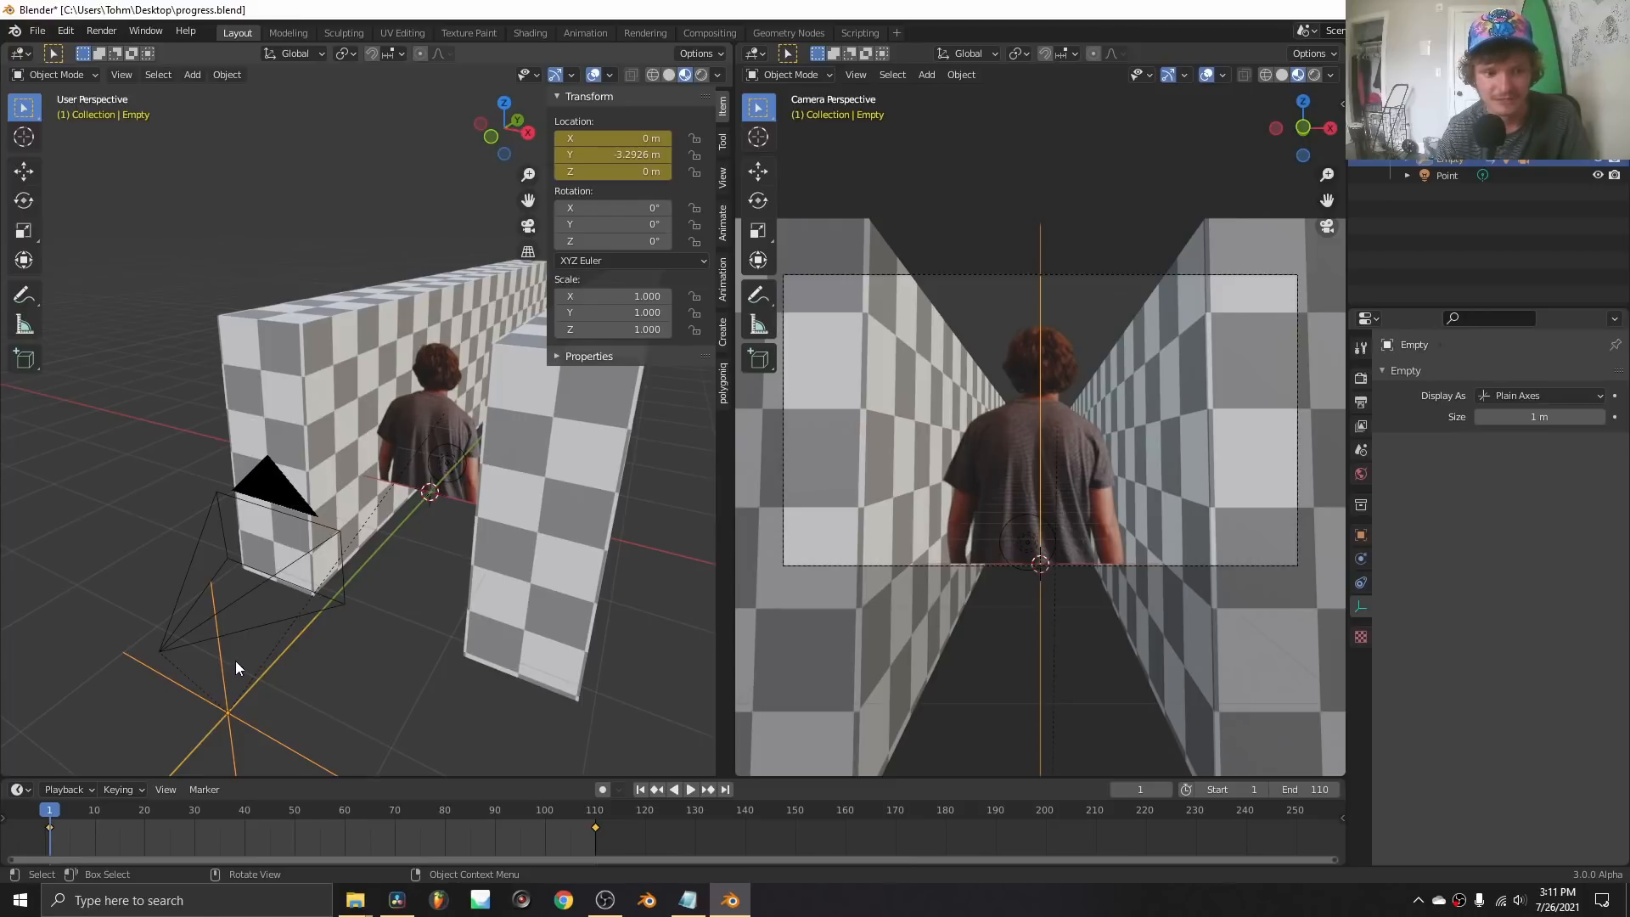
key(Right)
key(Right)
key(Right)
key(Right)
key(Right)
key(Right)
key(Right)
key(Right)
key(Right)
key(Right)
key(Right)
key(Right)
key(Right)
key(Right)
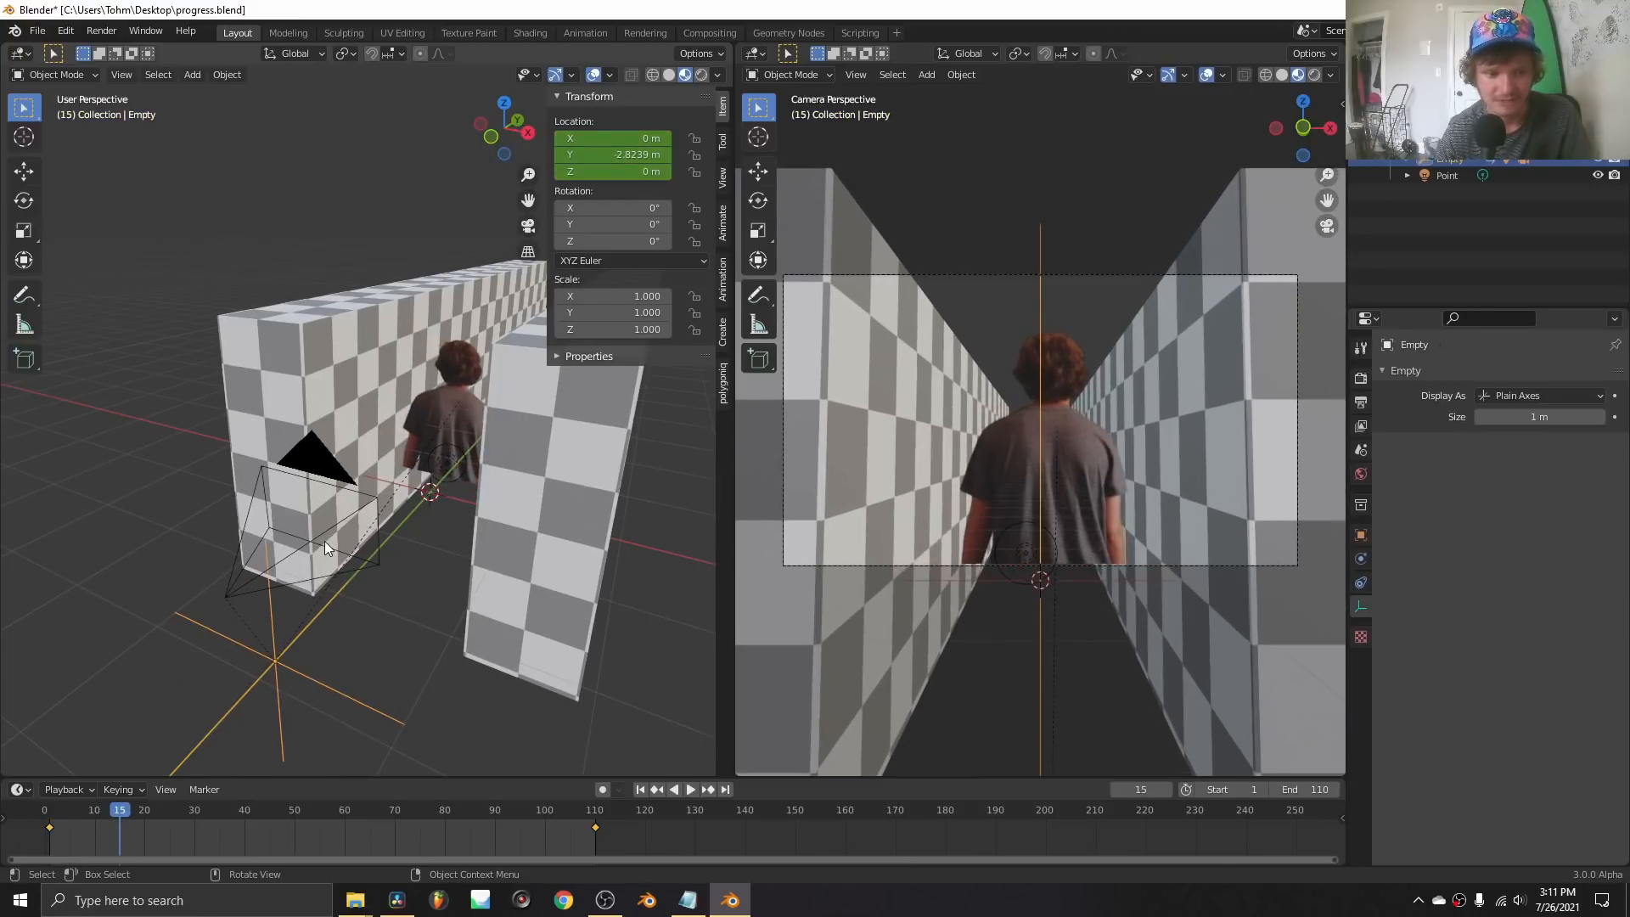
Try raising the camera along Z to about 1.302 m and play the animation.
click(325, 542)
key(g)
key(z)
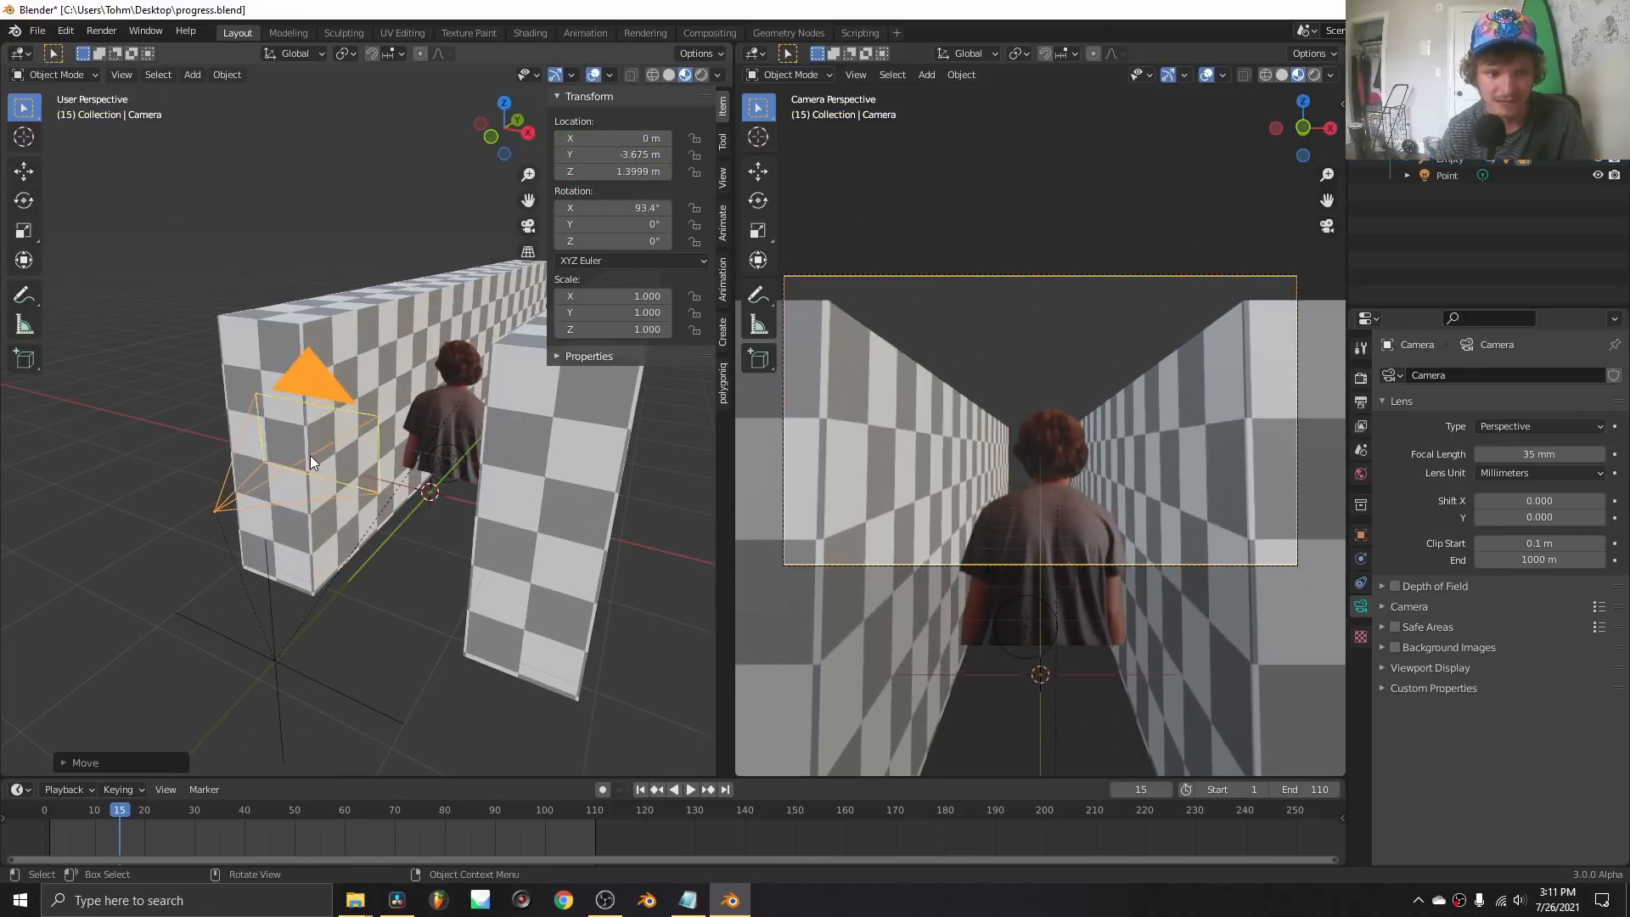
click(310, 458)
key(space)
click(372, 455)
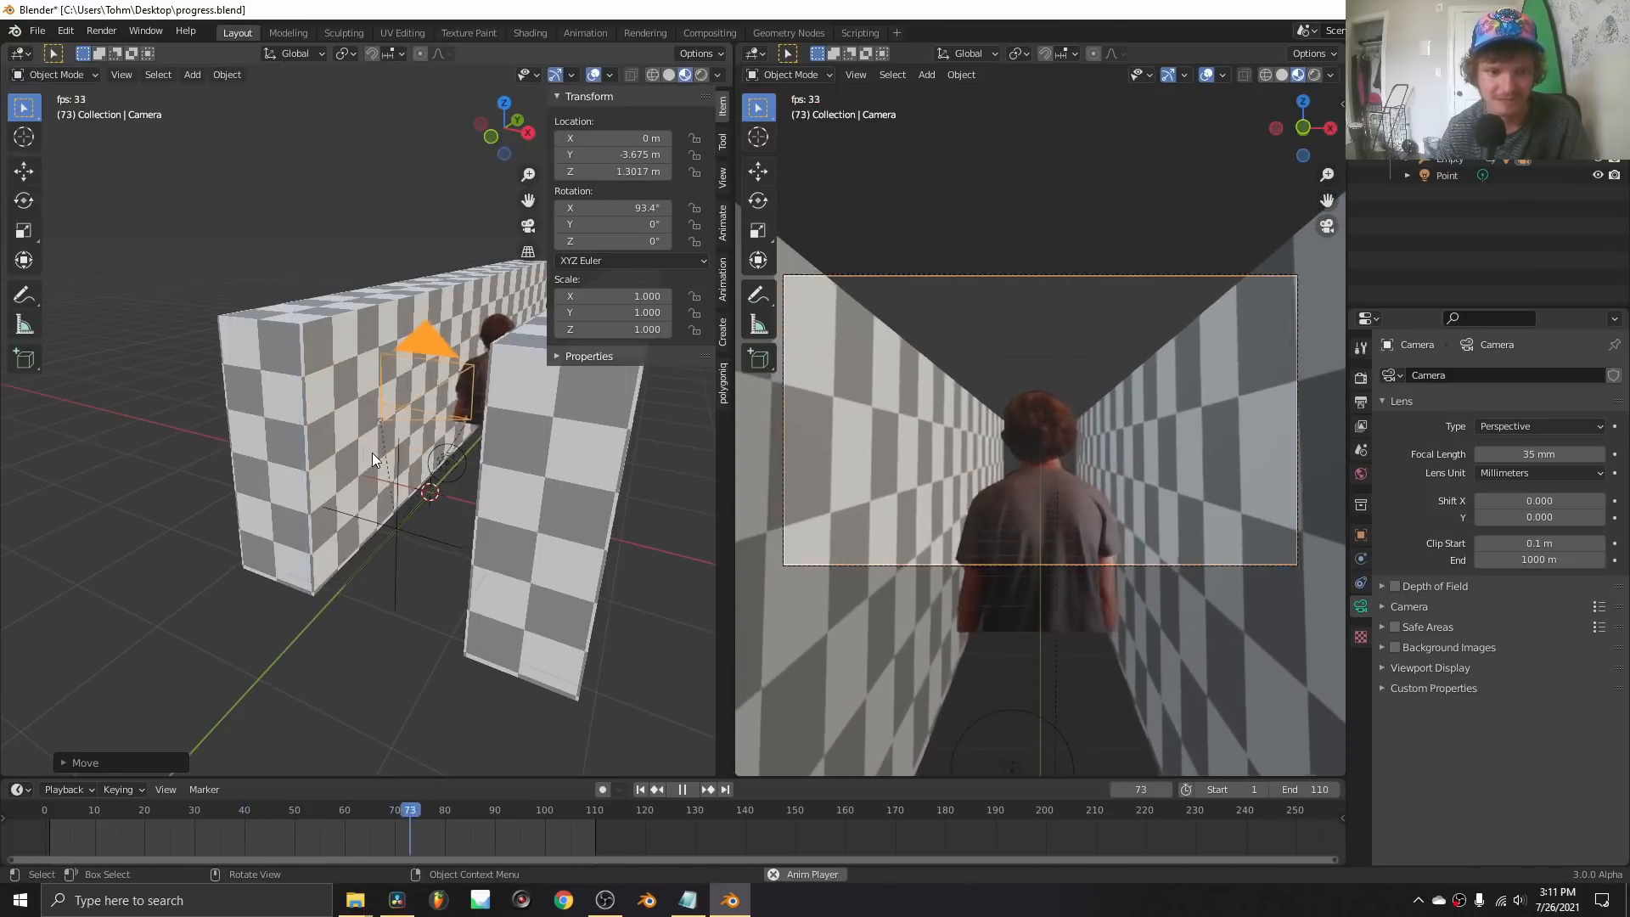
Stop playback and undo the camera's height change.
key(Escape)
key(ctrl+z)
key(ctrl+z)
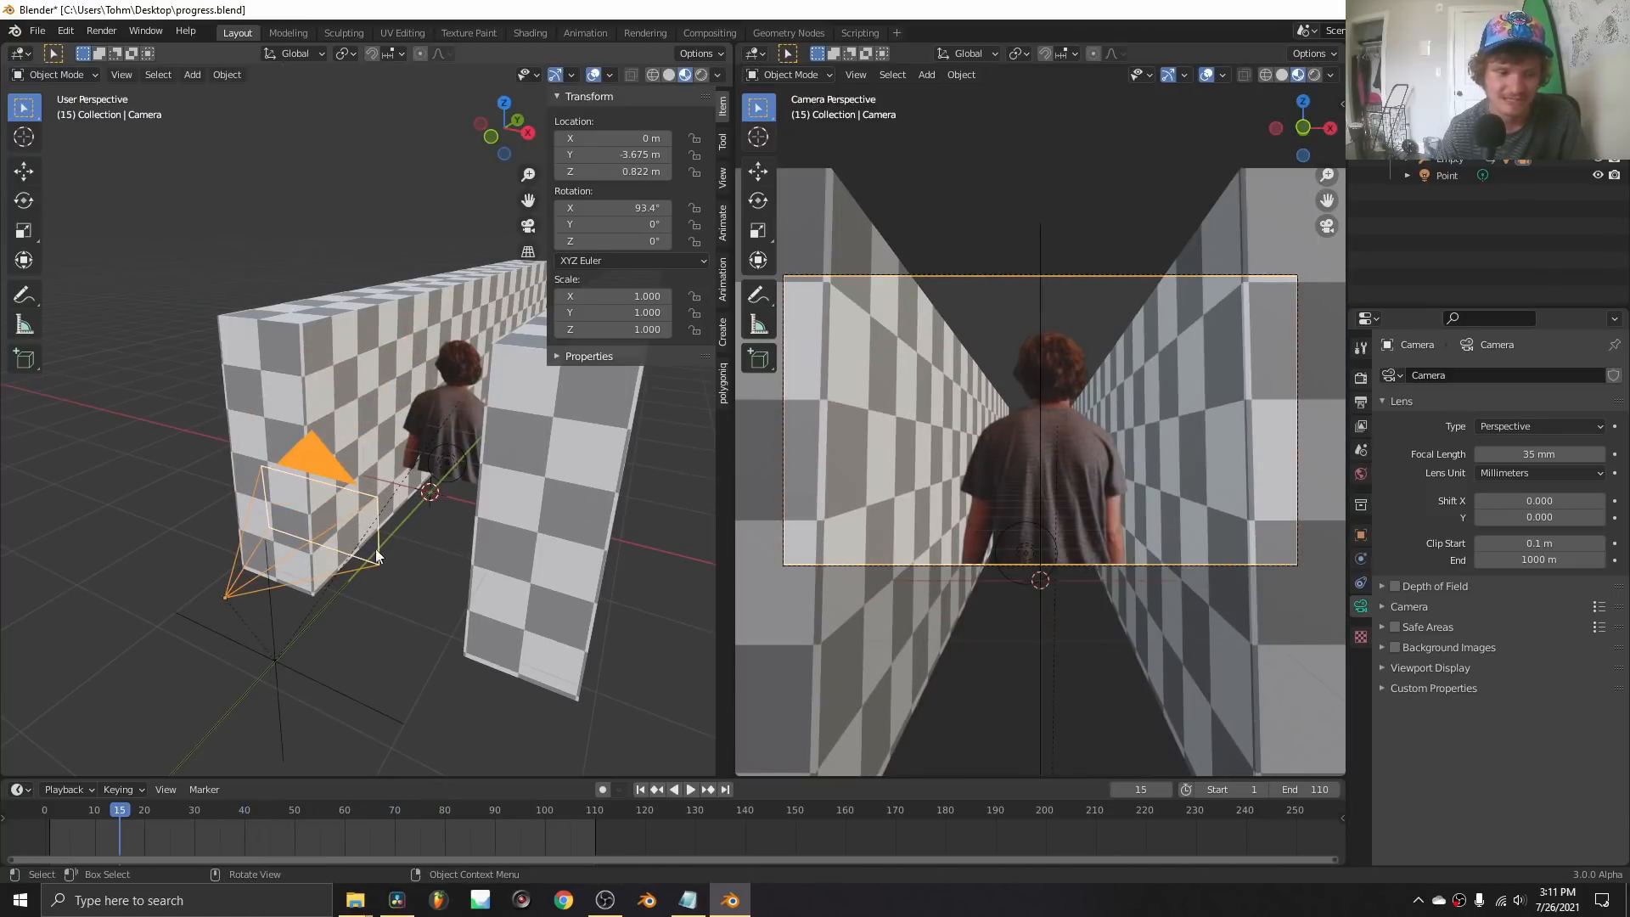
Insert a location keyframe for the camera at frame 1.
key(shift+Left)
key(i)
click(228, 497)
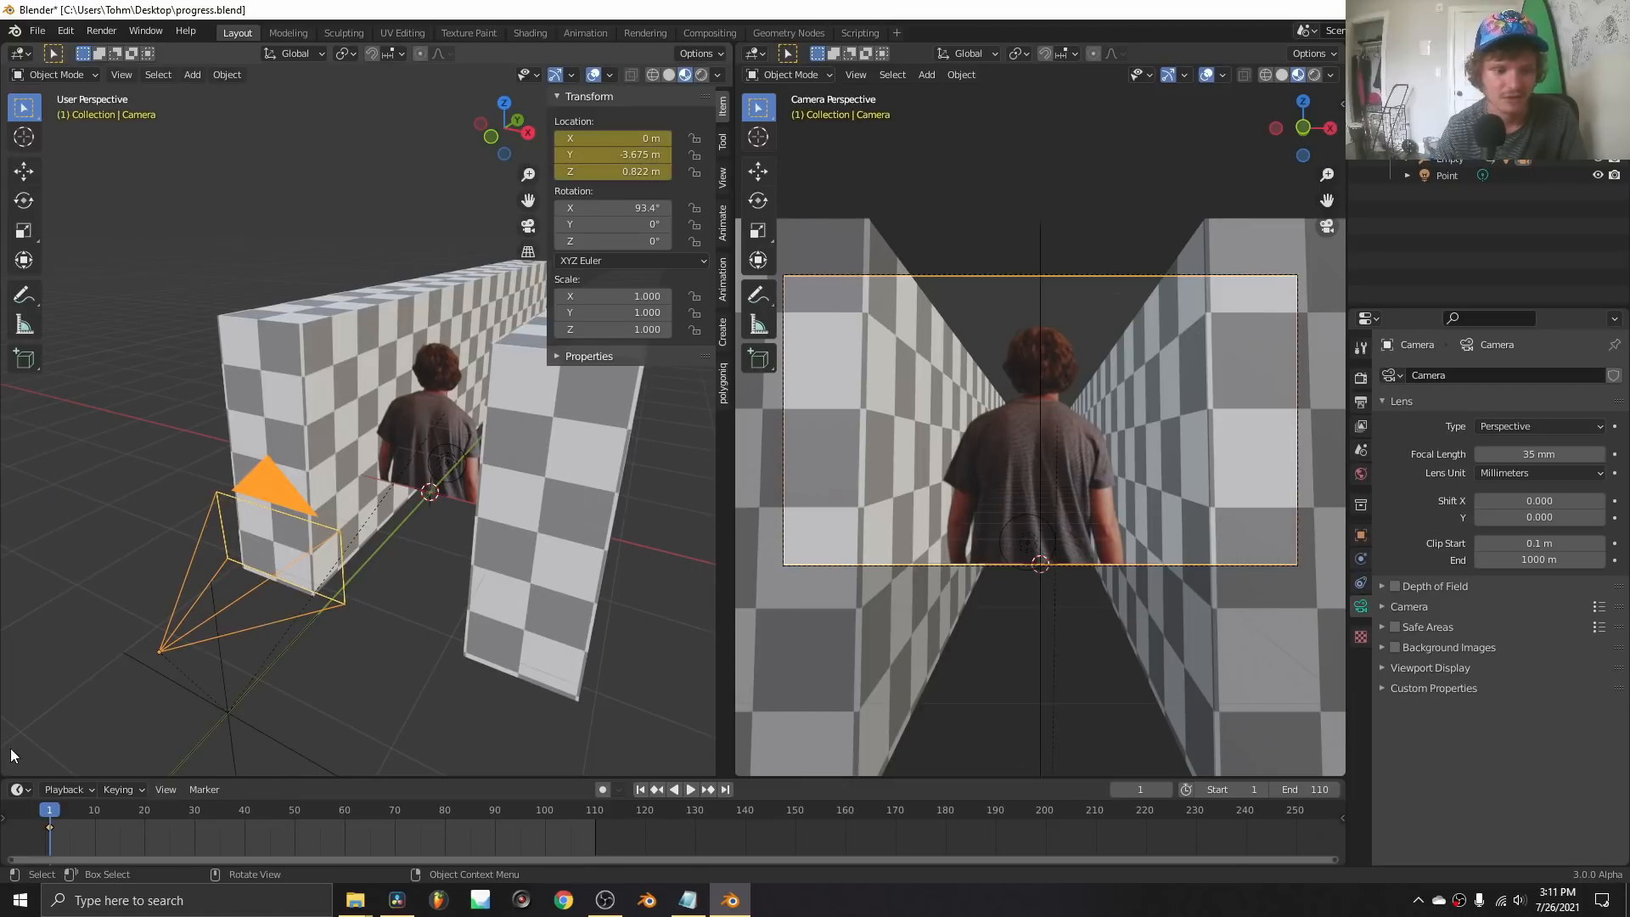
Split a new area off the bottom of the first 3D viewport and make it a Graph Editor.
drag(10, 764, 17, 599)
click(20, 610)
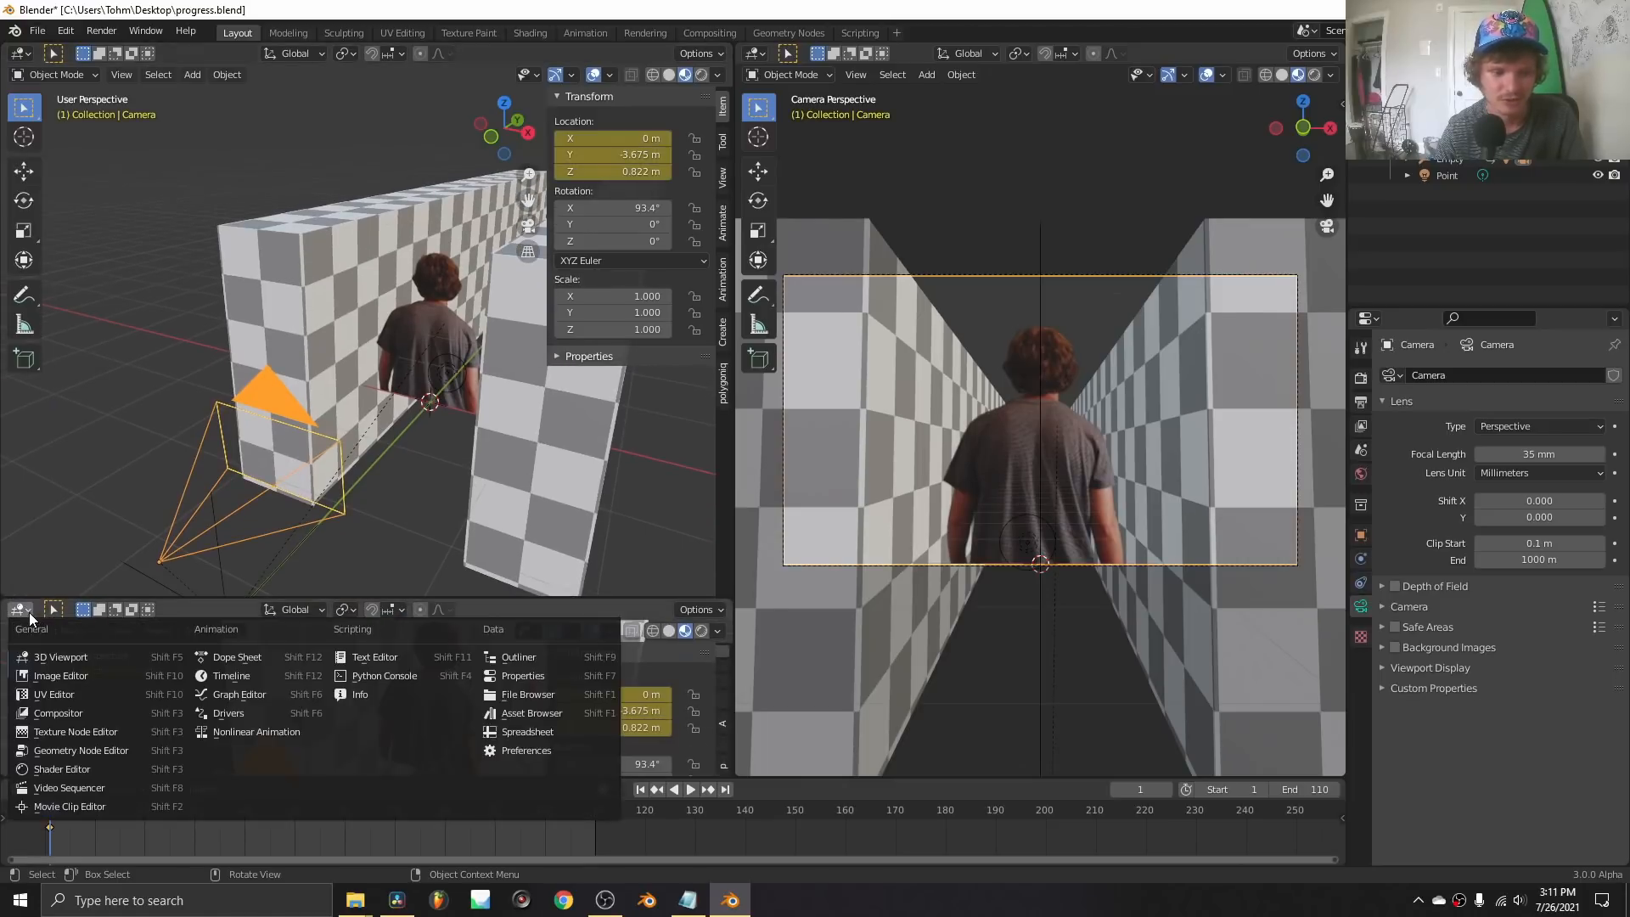
click(228, 696)
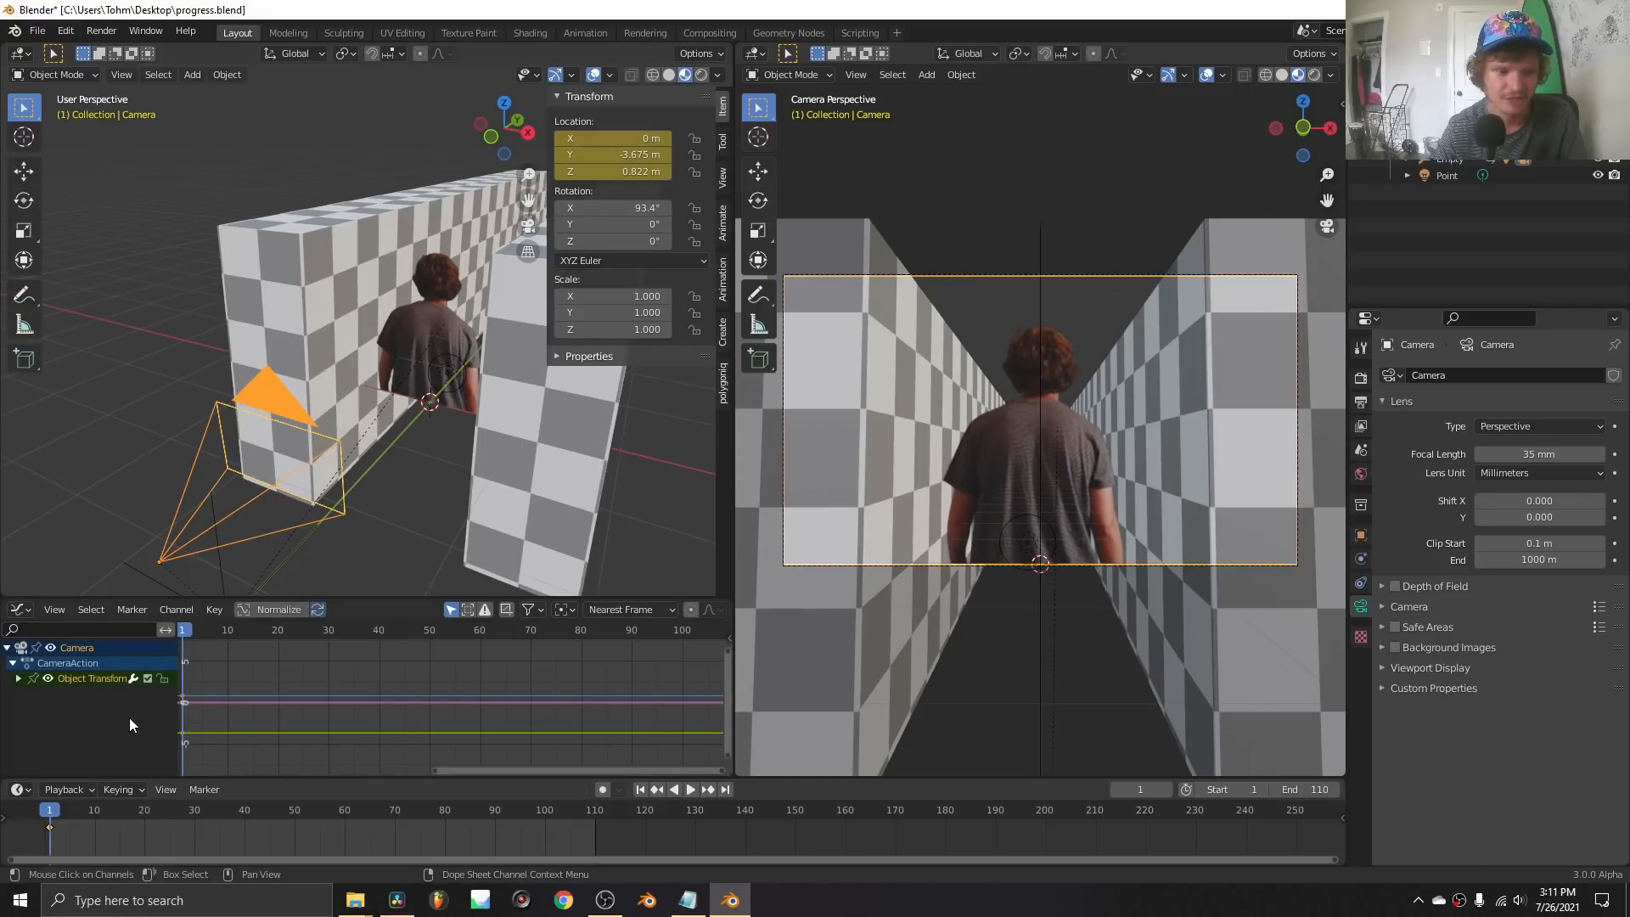
key(x)
click(71, 825)
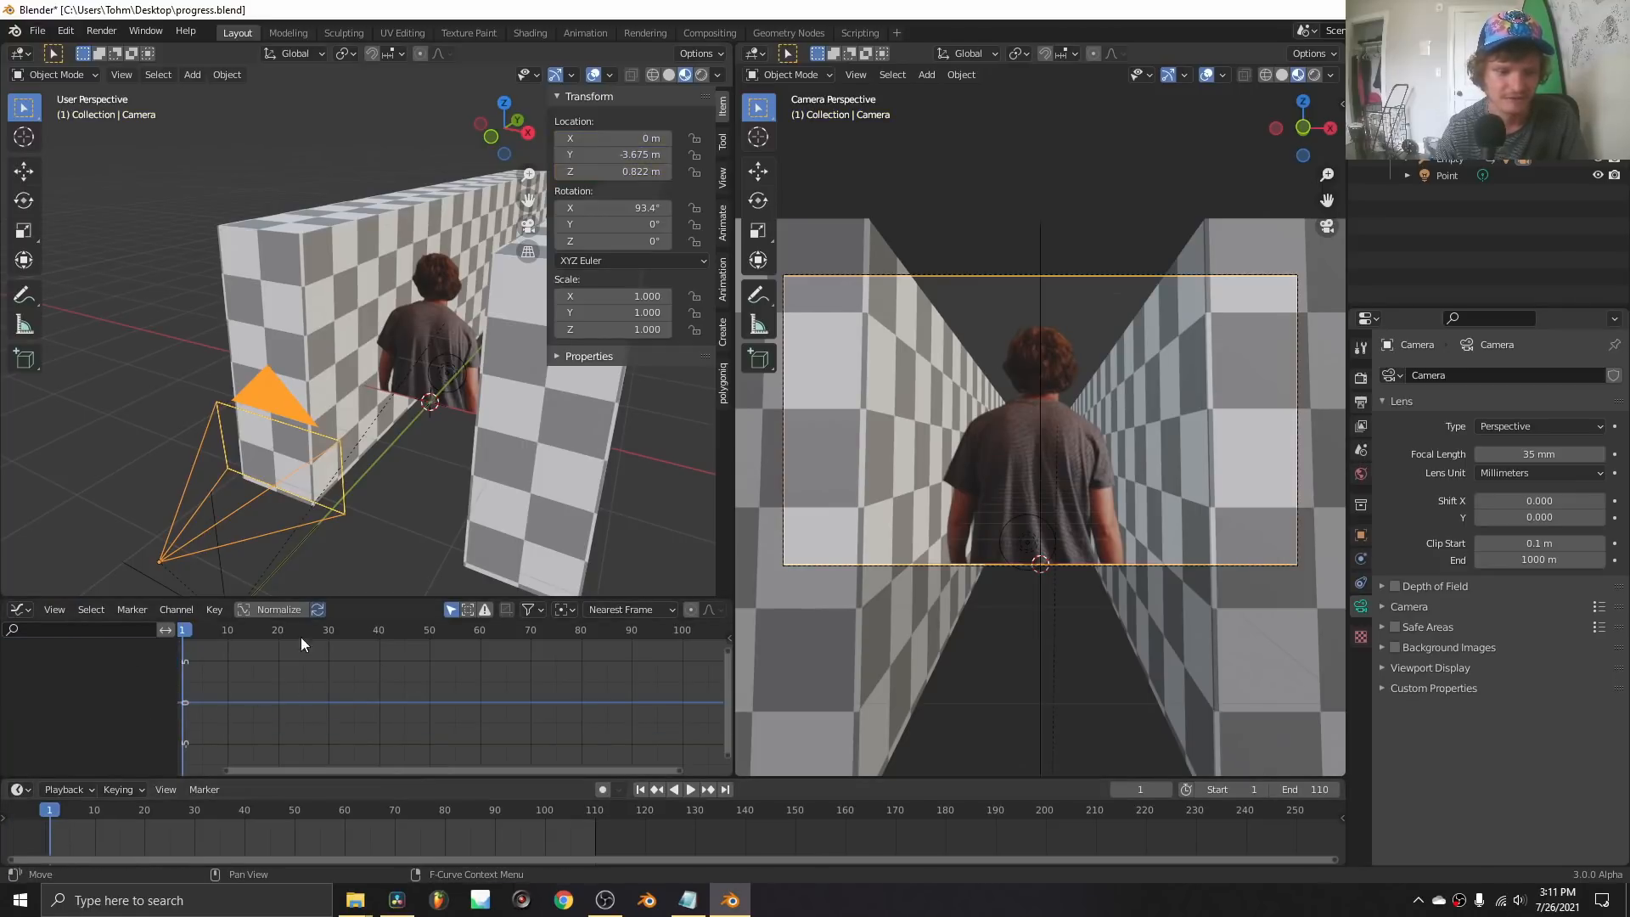
key(ctrl+z)
Expand the camera's location channels and add a Noise modifier to the Z Location curve.
click(18, 679)
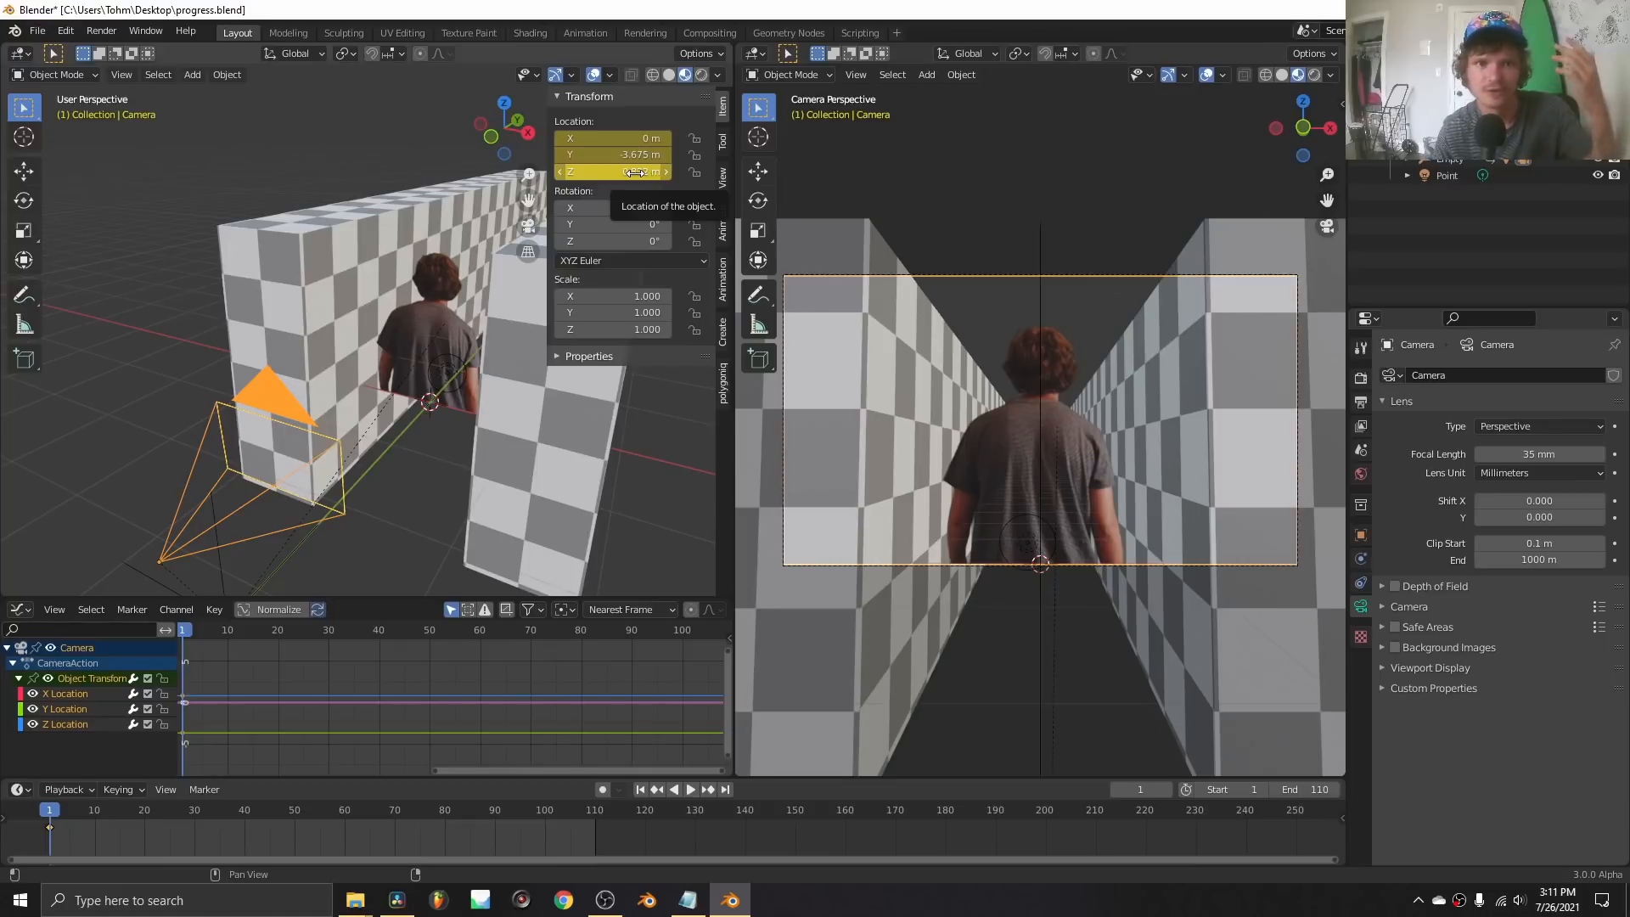
drag(635, 172, 635, 172)
key(ctrl+z)
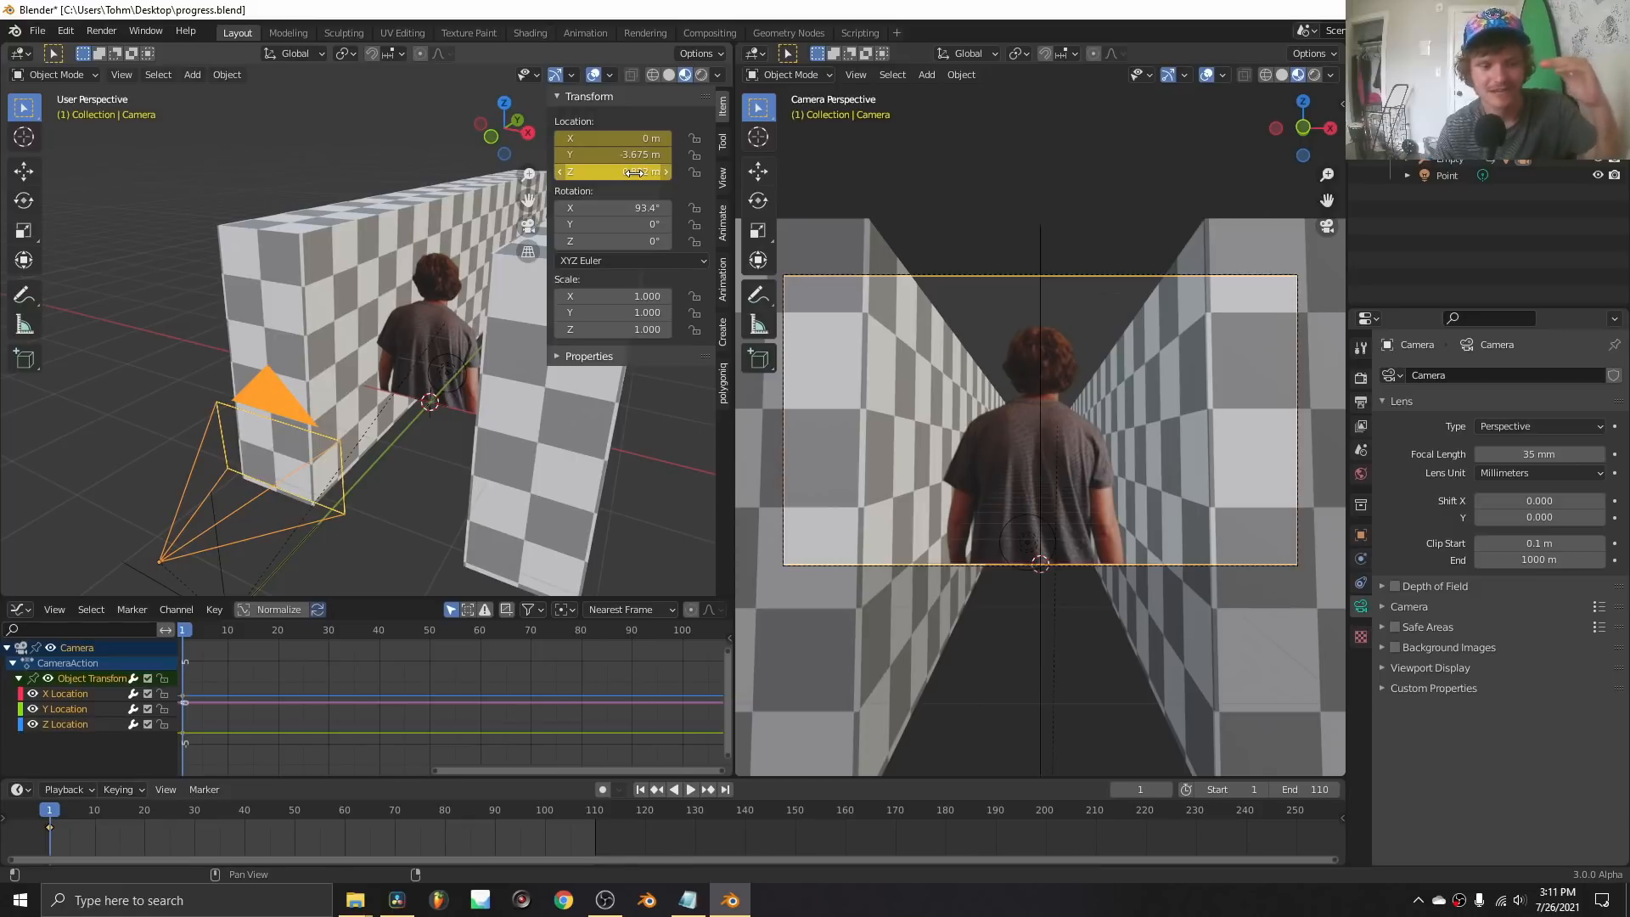
click(74, 729)
key(n)
click(721, 696)
click(603, 635)
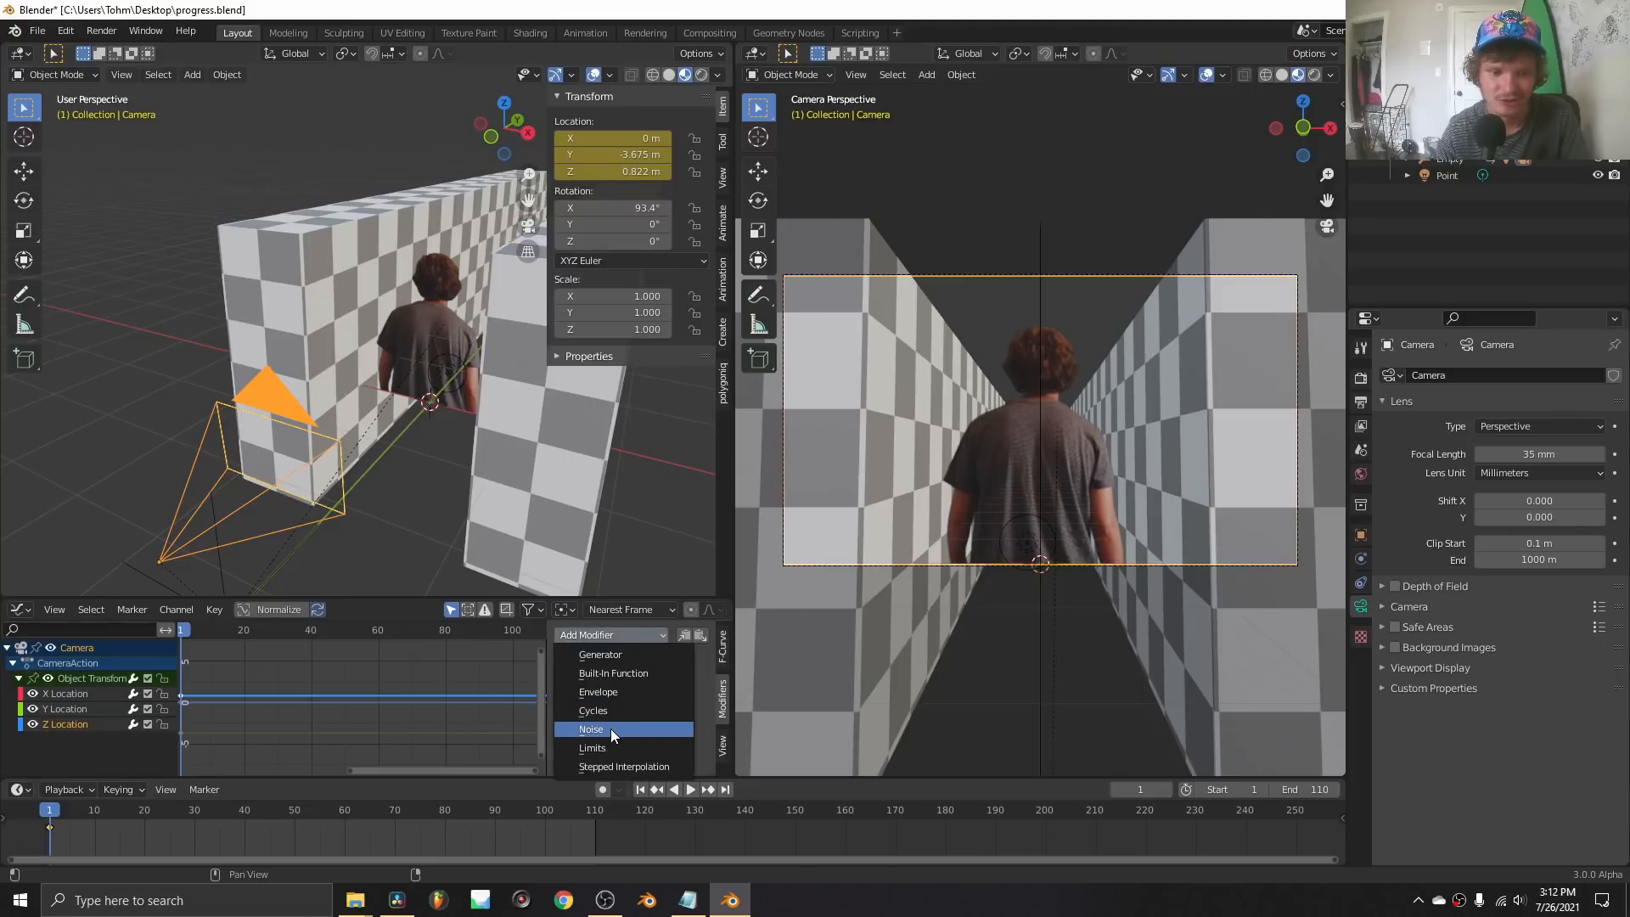
click(610, 729)
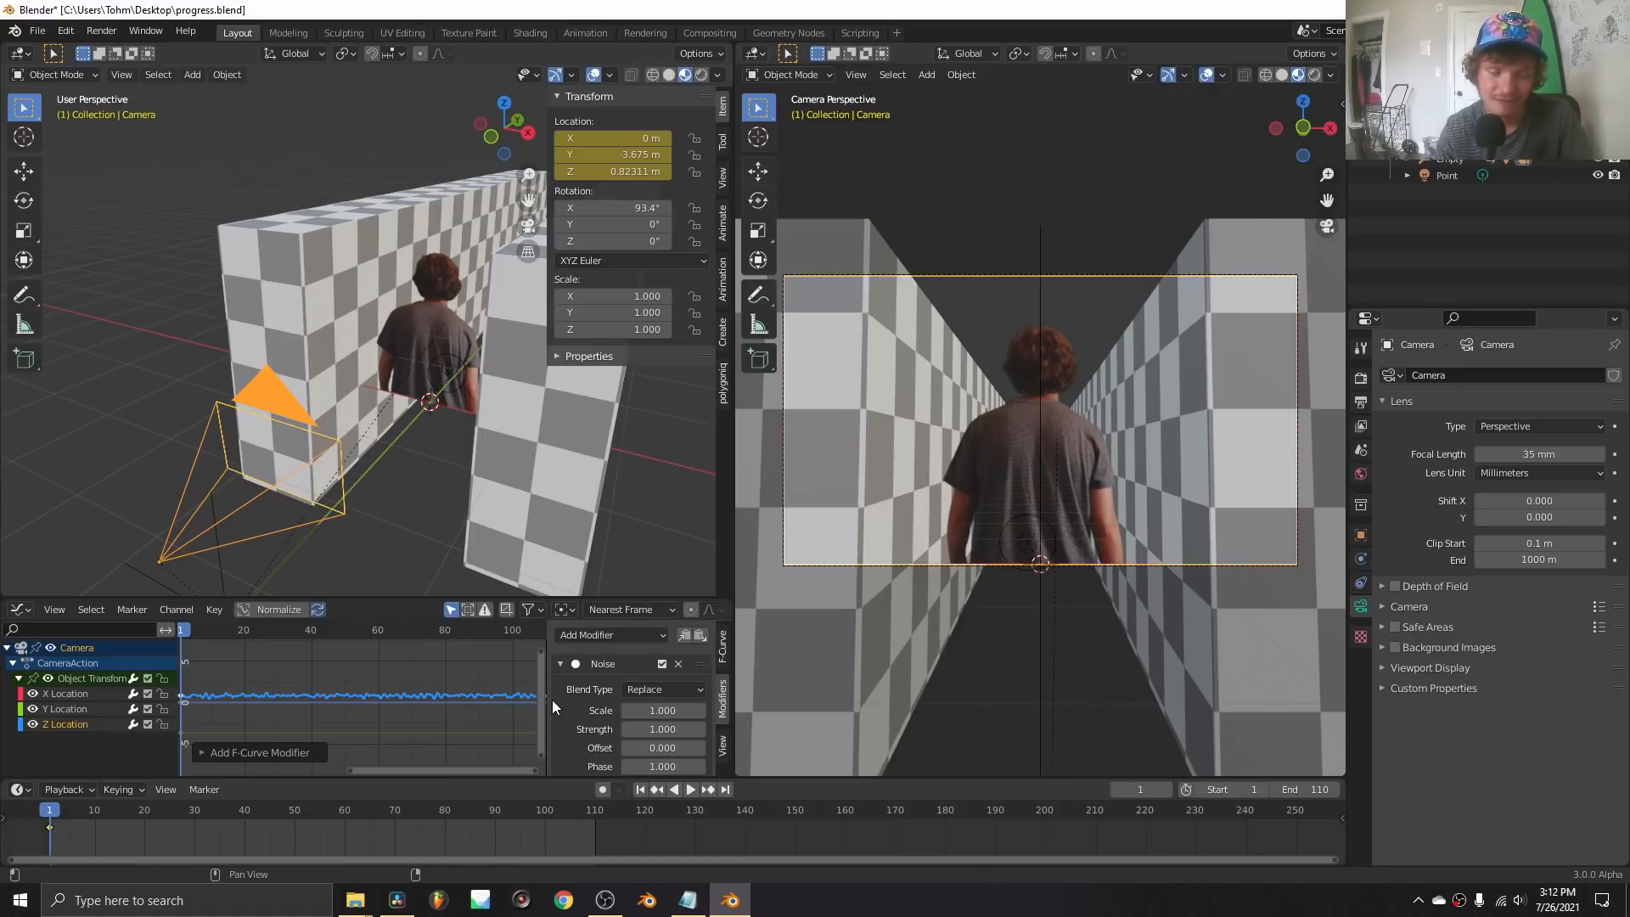
Play the animation and set the Z Location noise modifier's scale to 15 and strength to 0.1.
key(space)
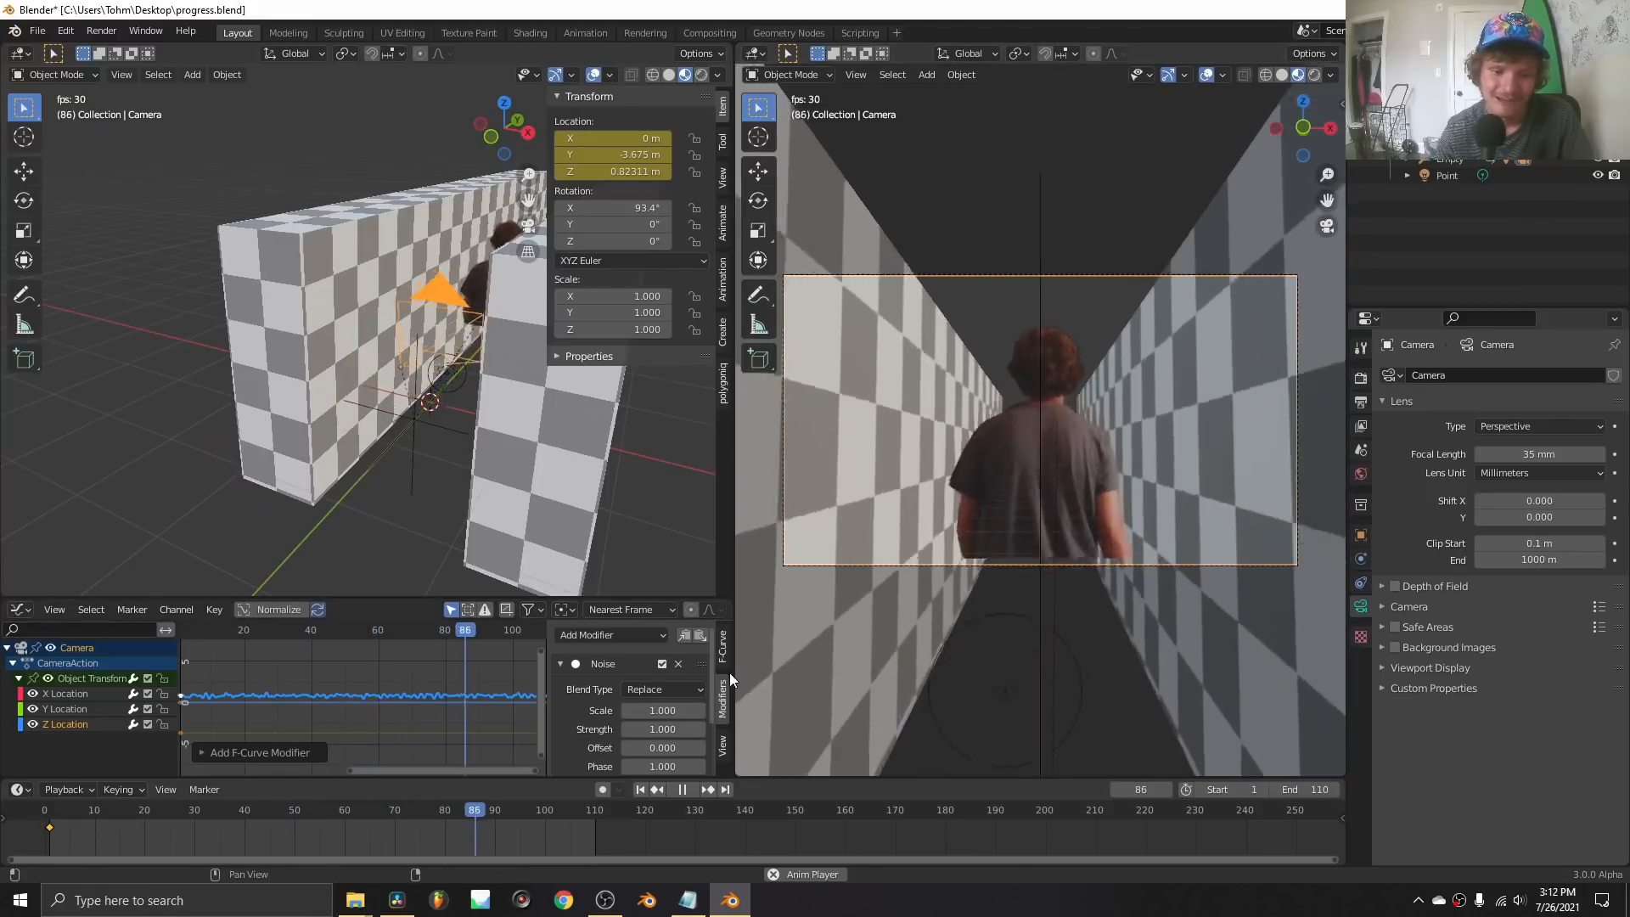
click(664, 711)
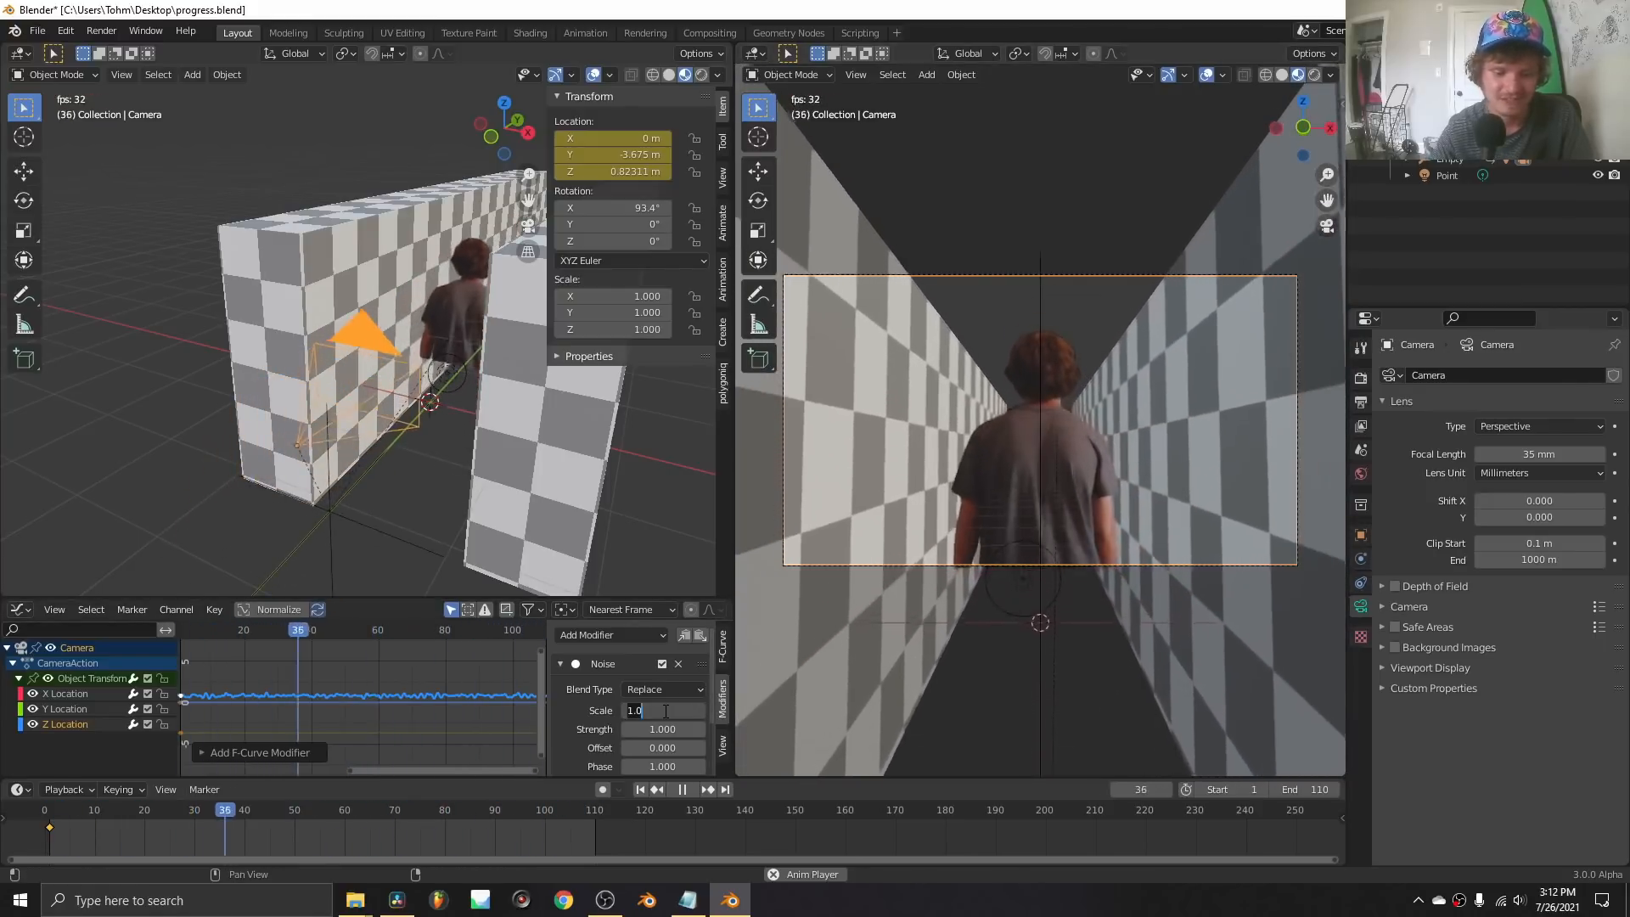
text(15)
key(Return)
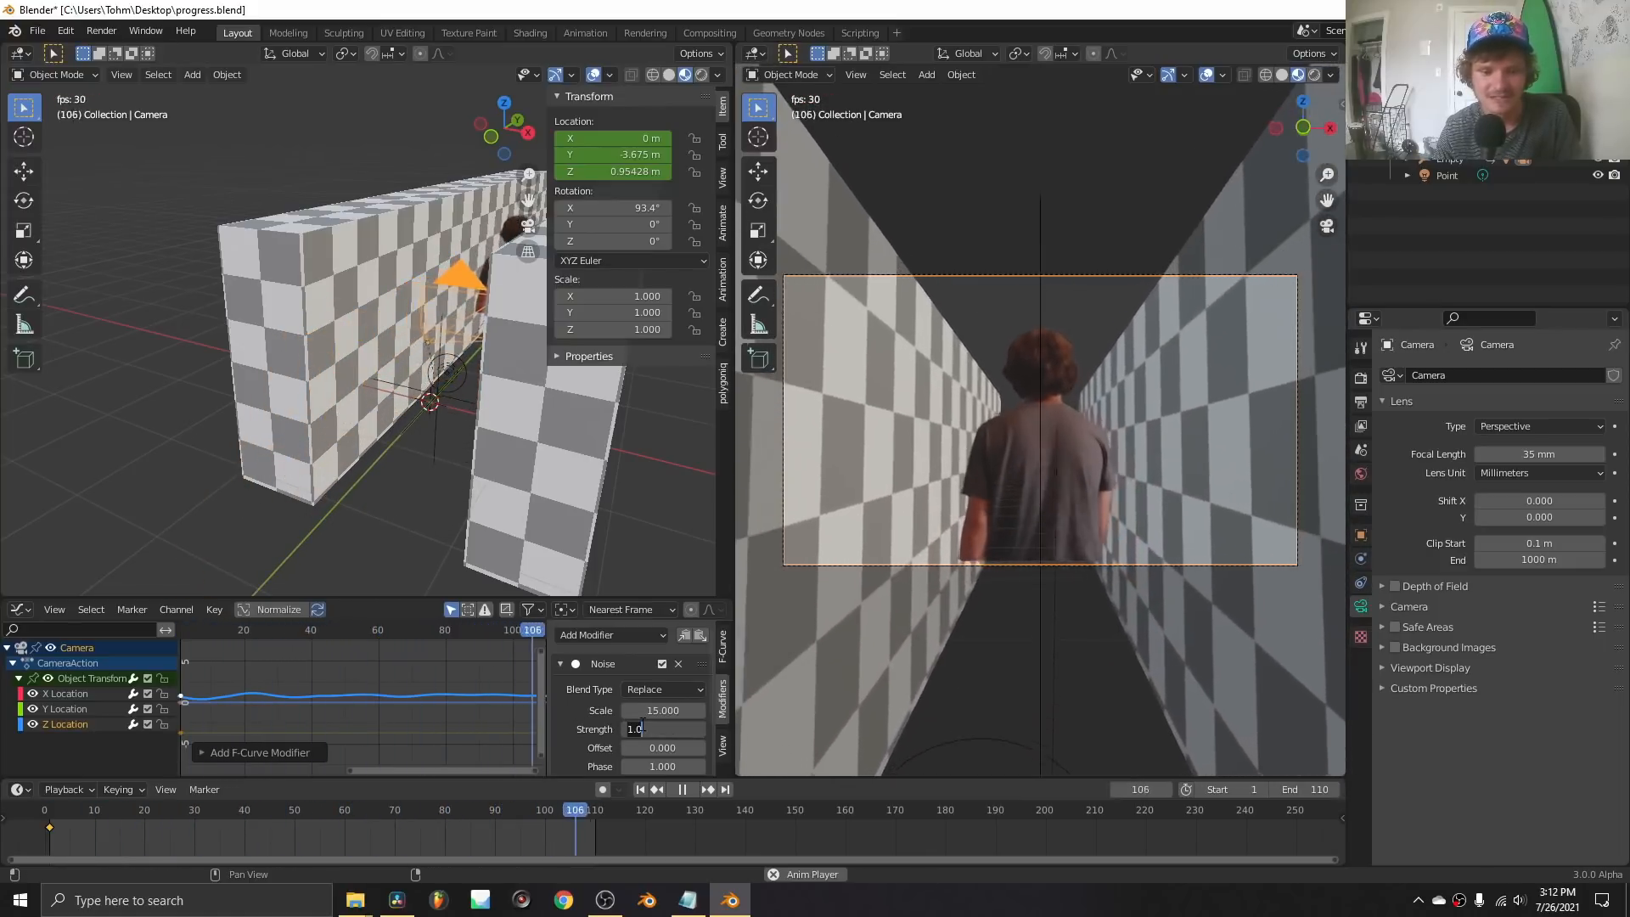
click(642, 728)
text(0.1)
key(Return)
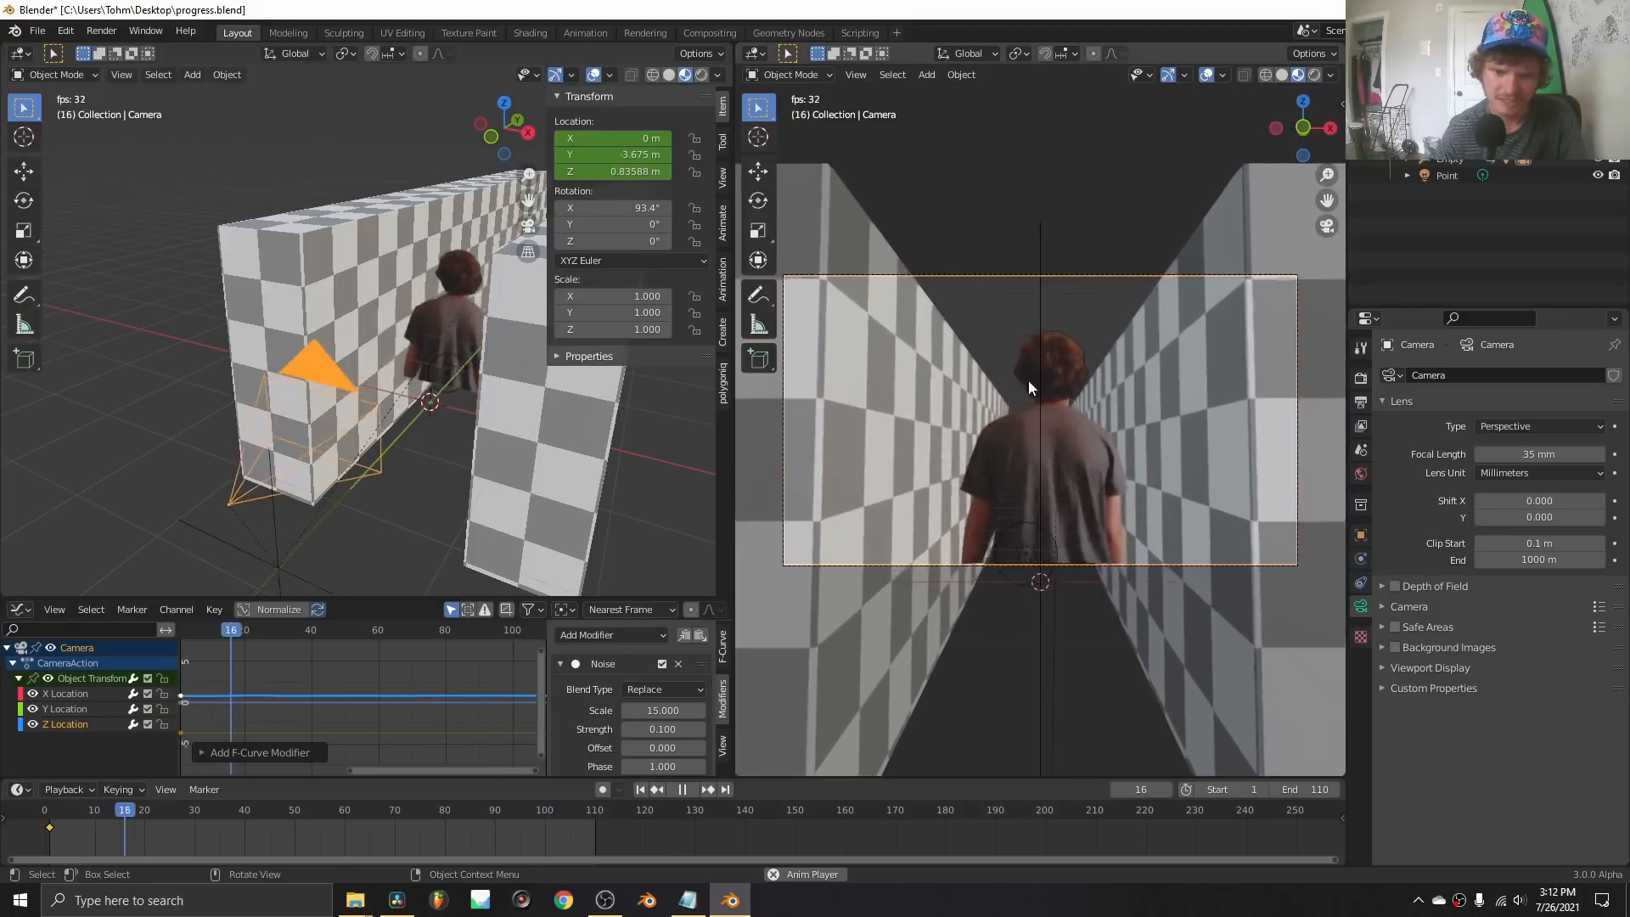
Maximize the Graph Editor and examine the shape of the Z Location noise curve across the frame range.
scroll(688, 717, down, 2)
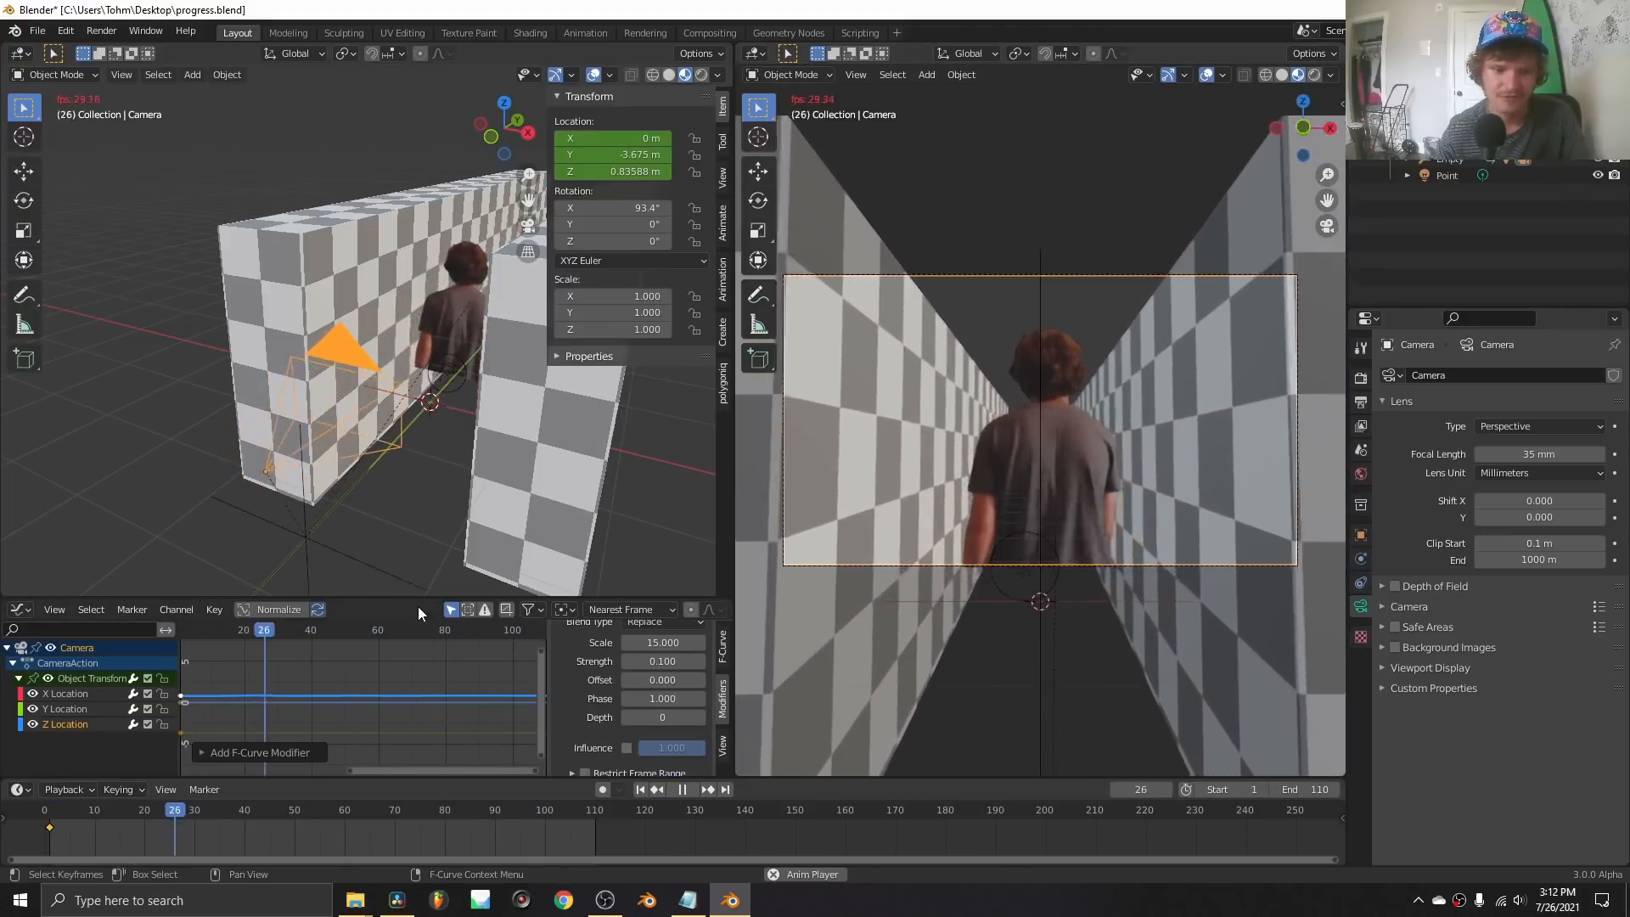
key(ctrl+space)
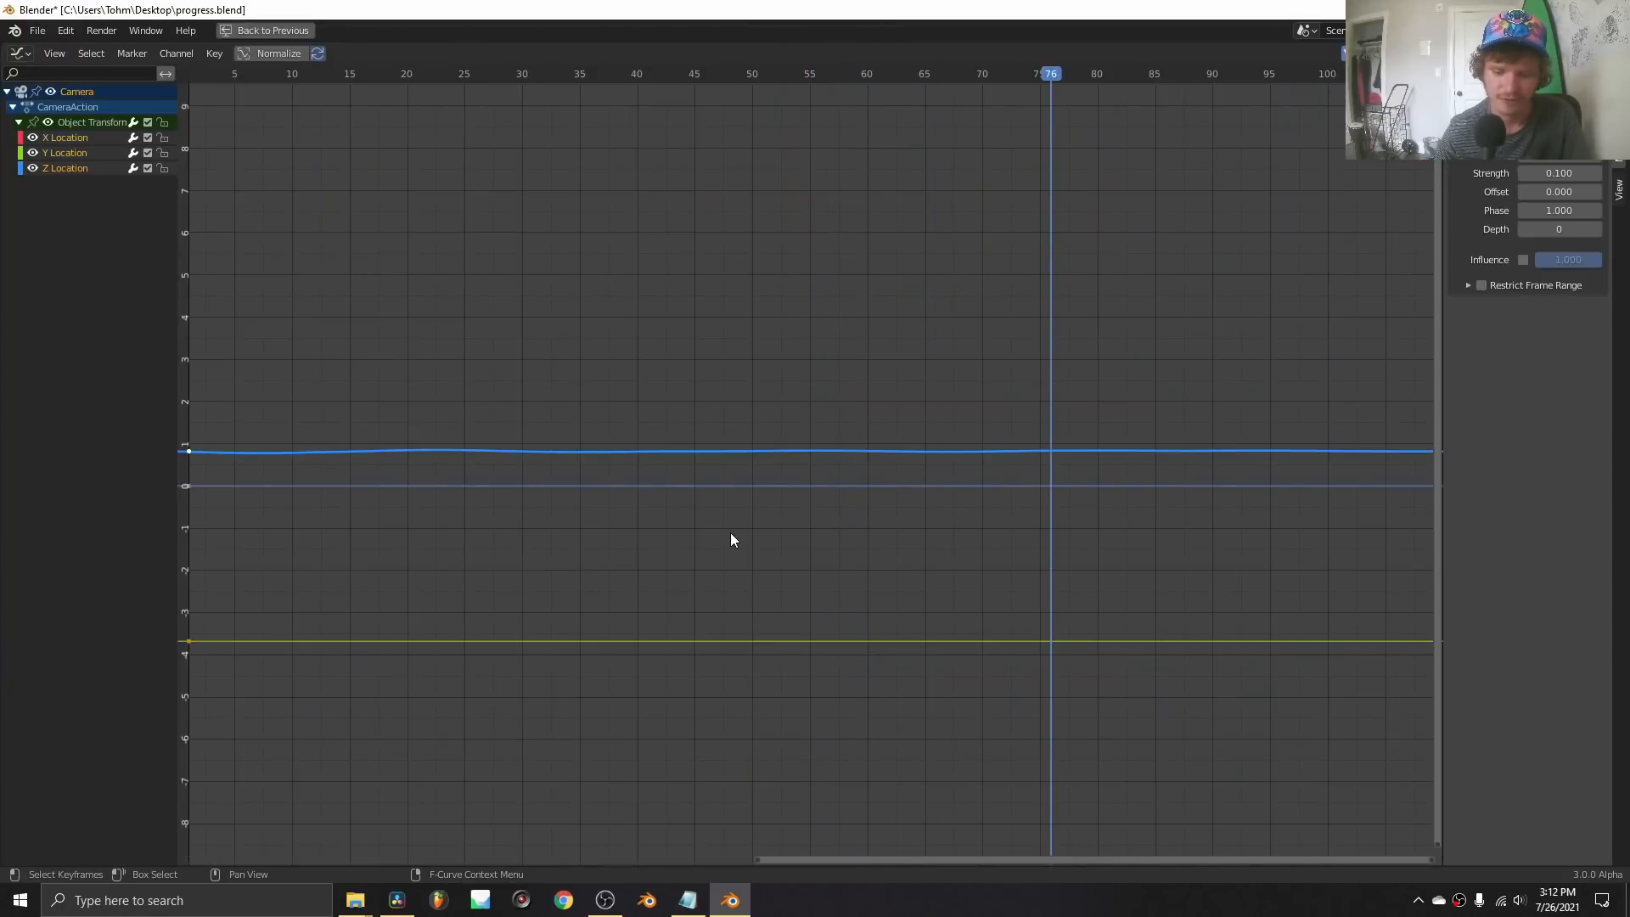
key(Escape)
key(Home)
scroll(730, 532, down, 5)
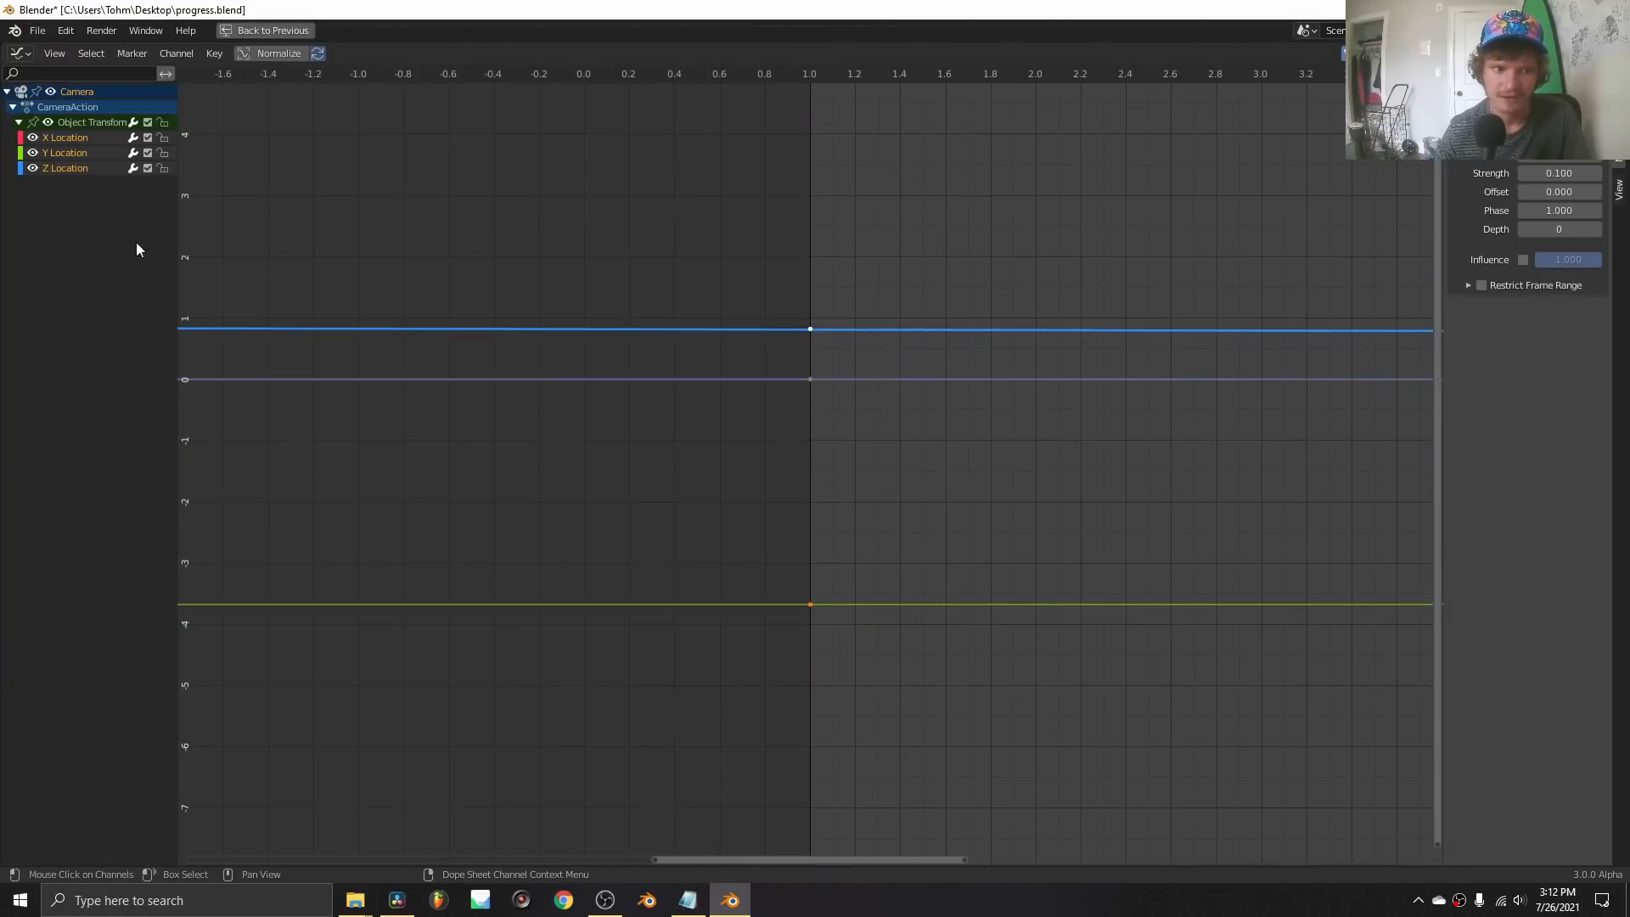
key(Home)
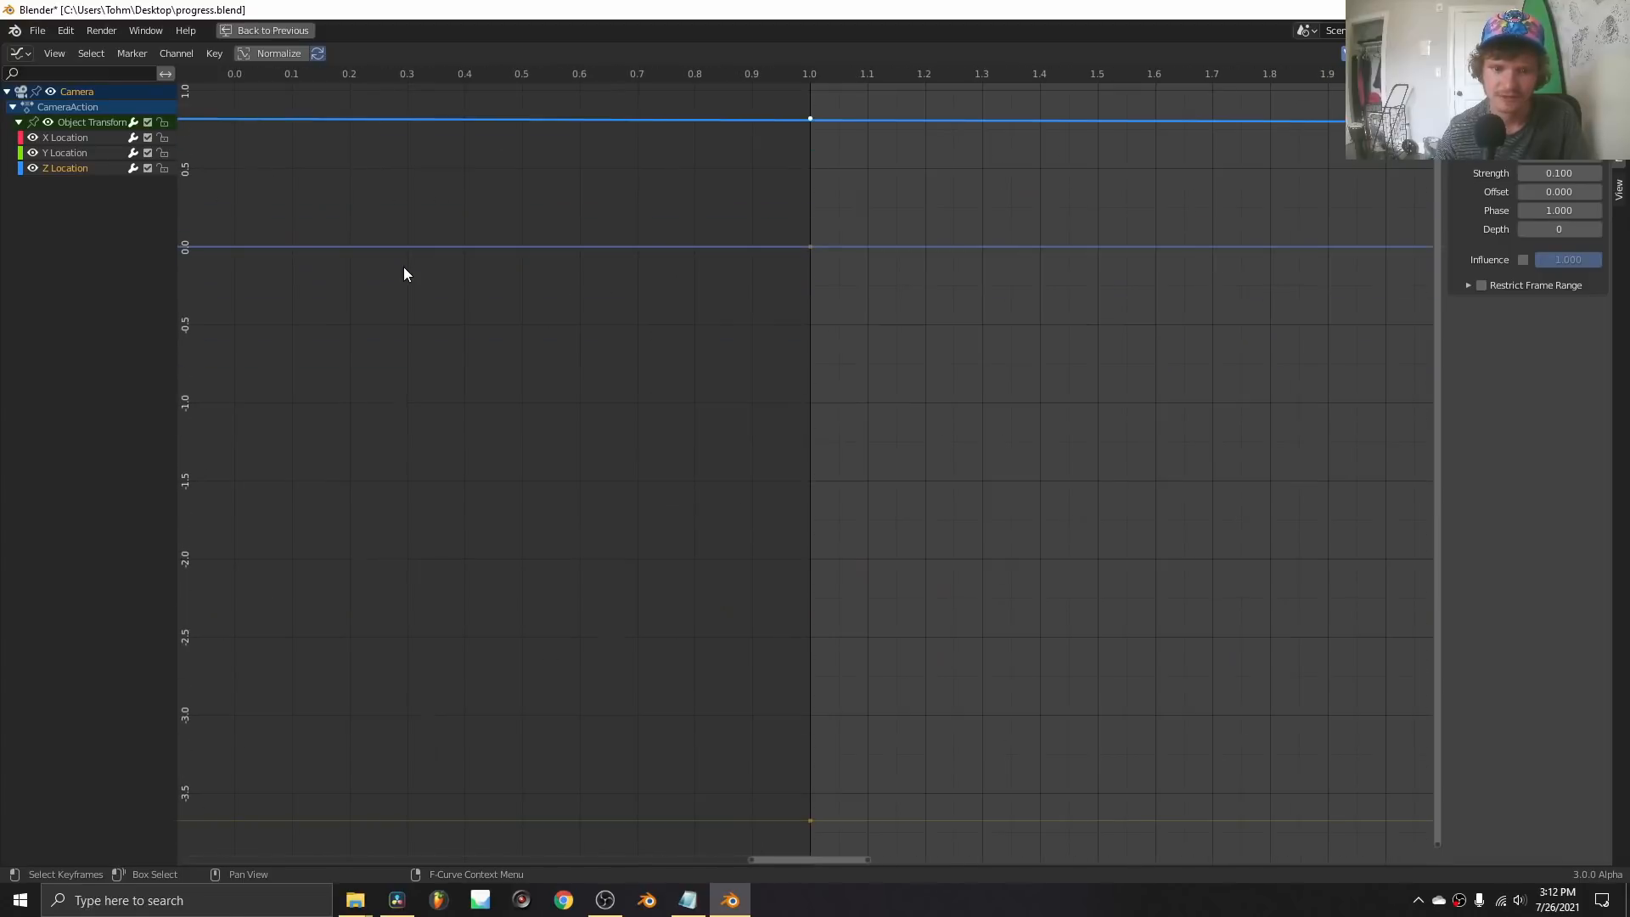
scroll(407, 274, down, 17)
middle_drag(1067, 392, 345, 444)
scroll(834, 471, down, 2)
scroll(834, 469, down, 10)
ctrl+middle_drag(1168, 467, 857, 453)
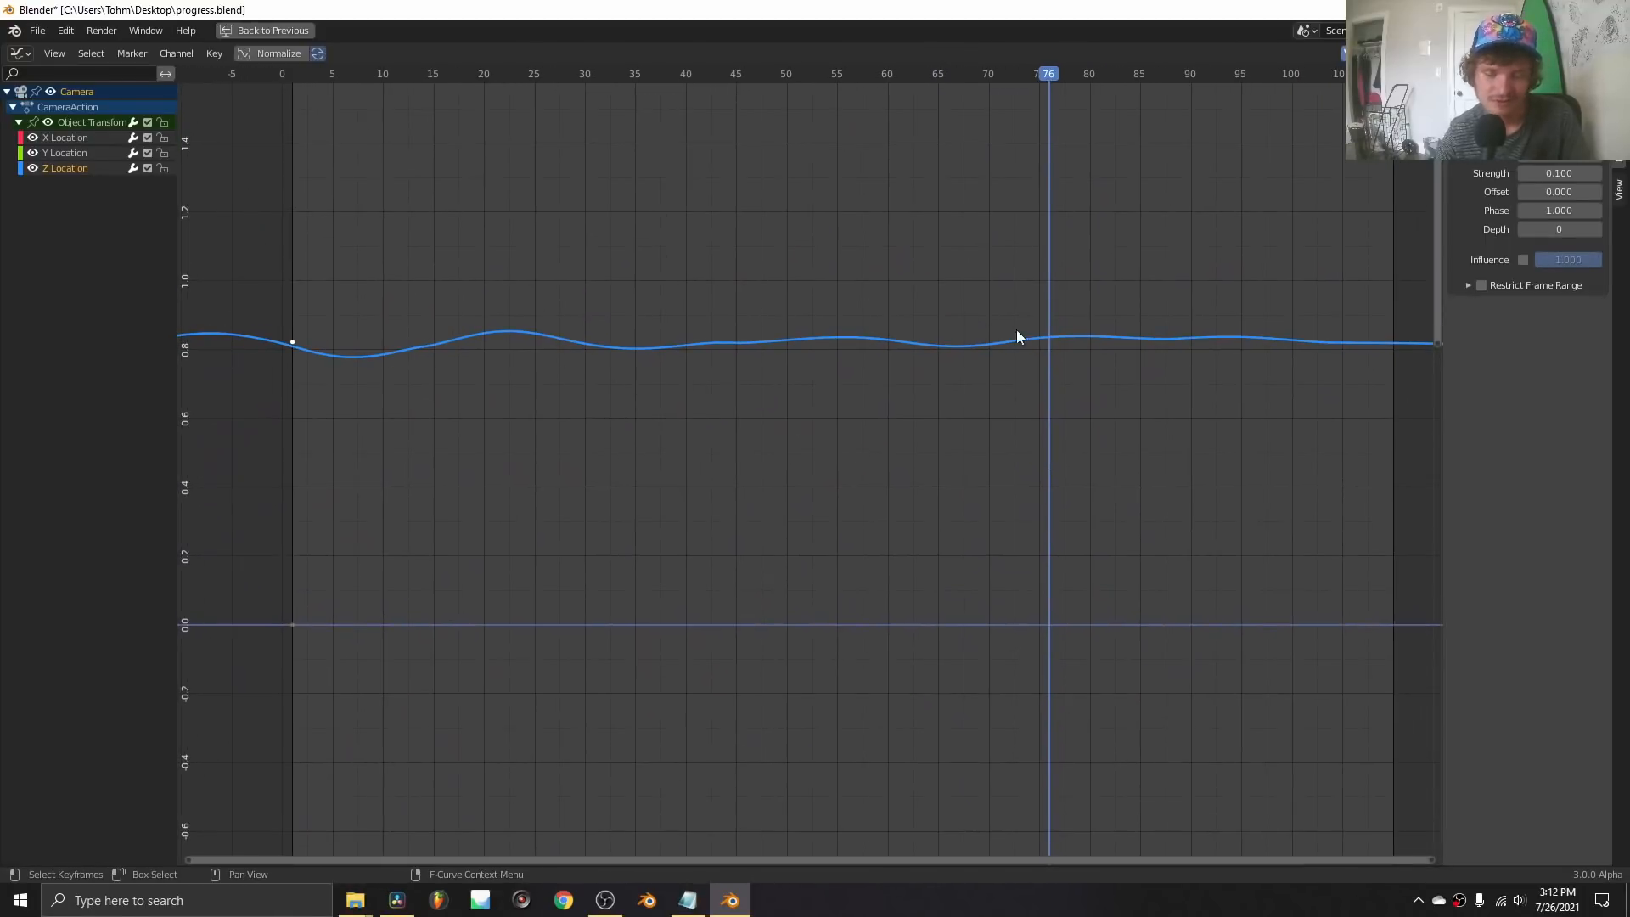
Set the Z Location noise depth to 1 and play the animation in the restored layout.
click(1600, 230)
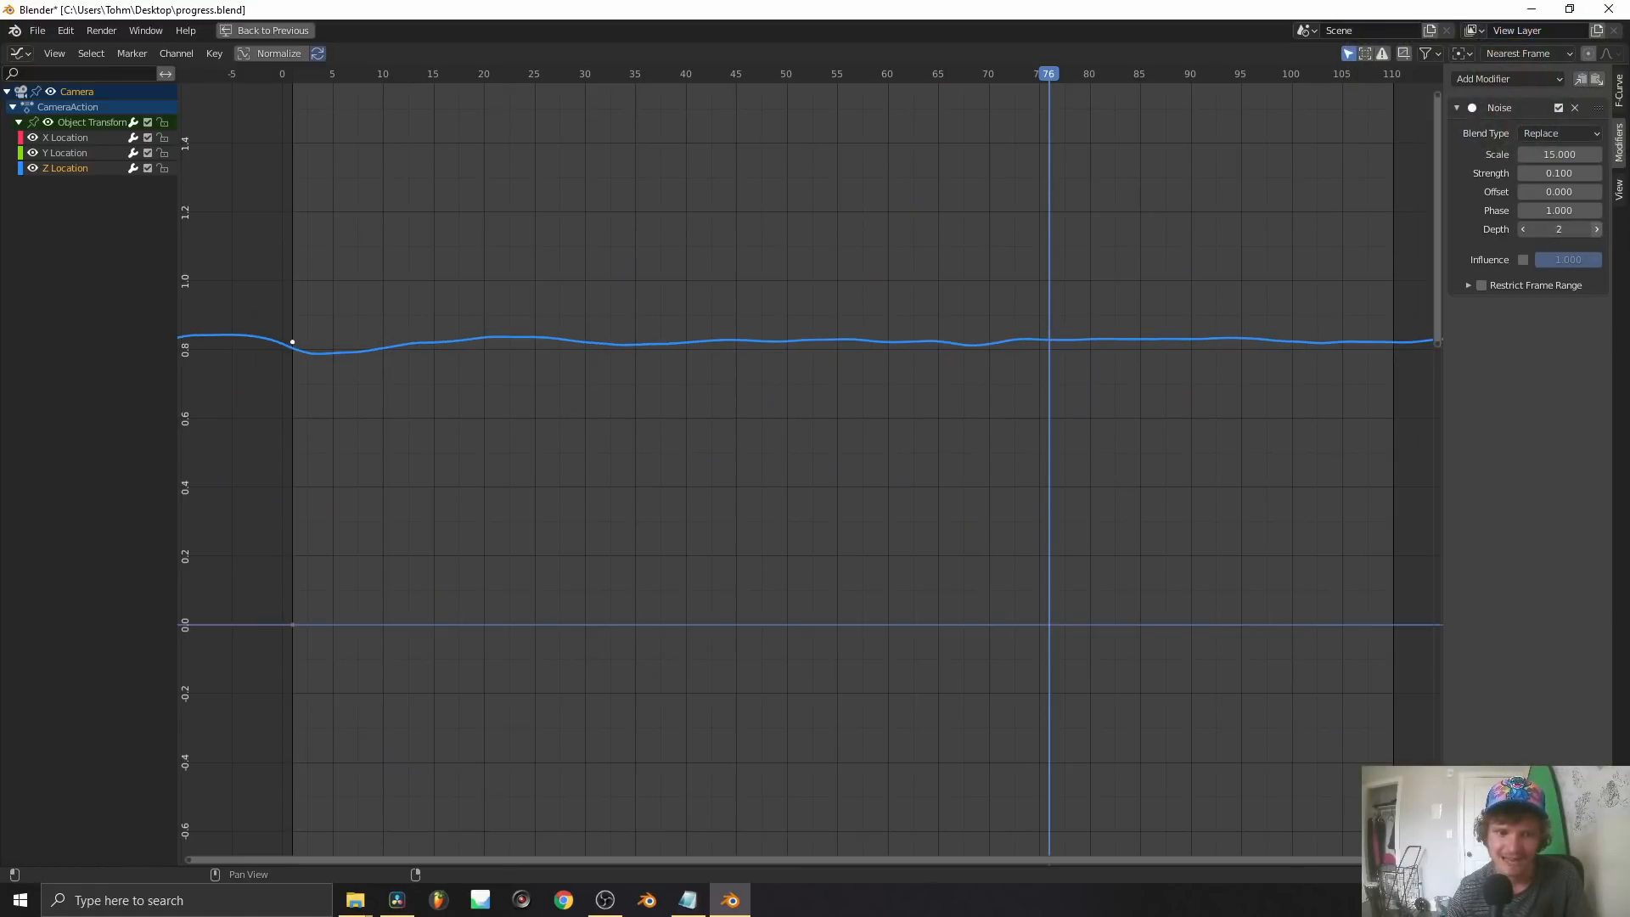
scroll(941, 298, up, 2)
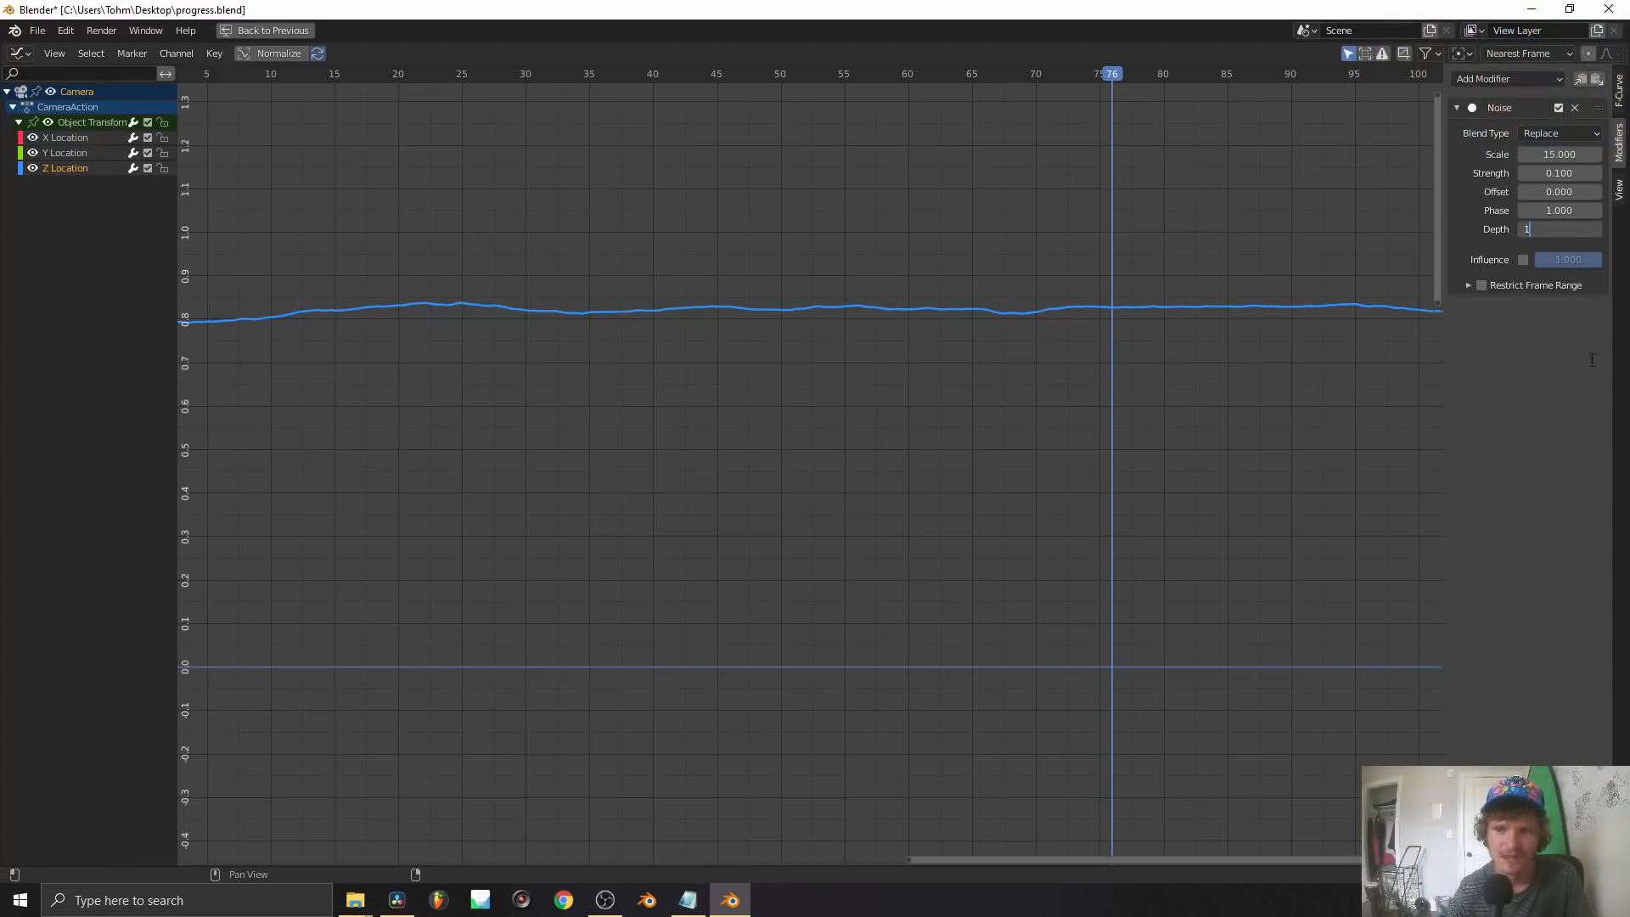
key(Return)
key(space)
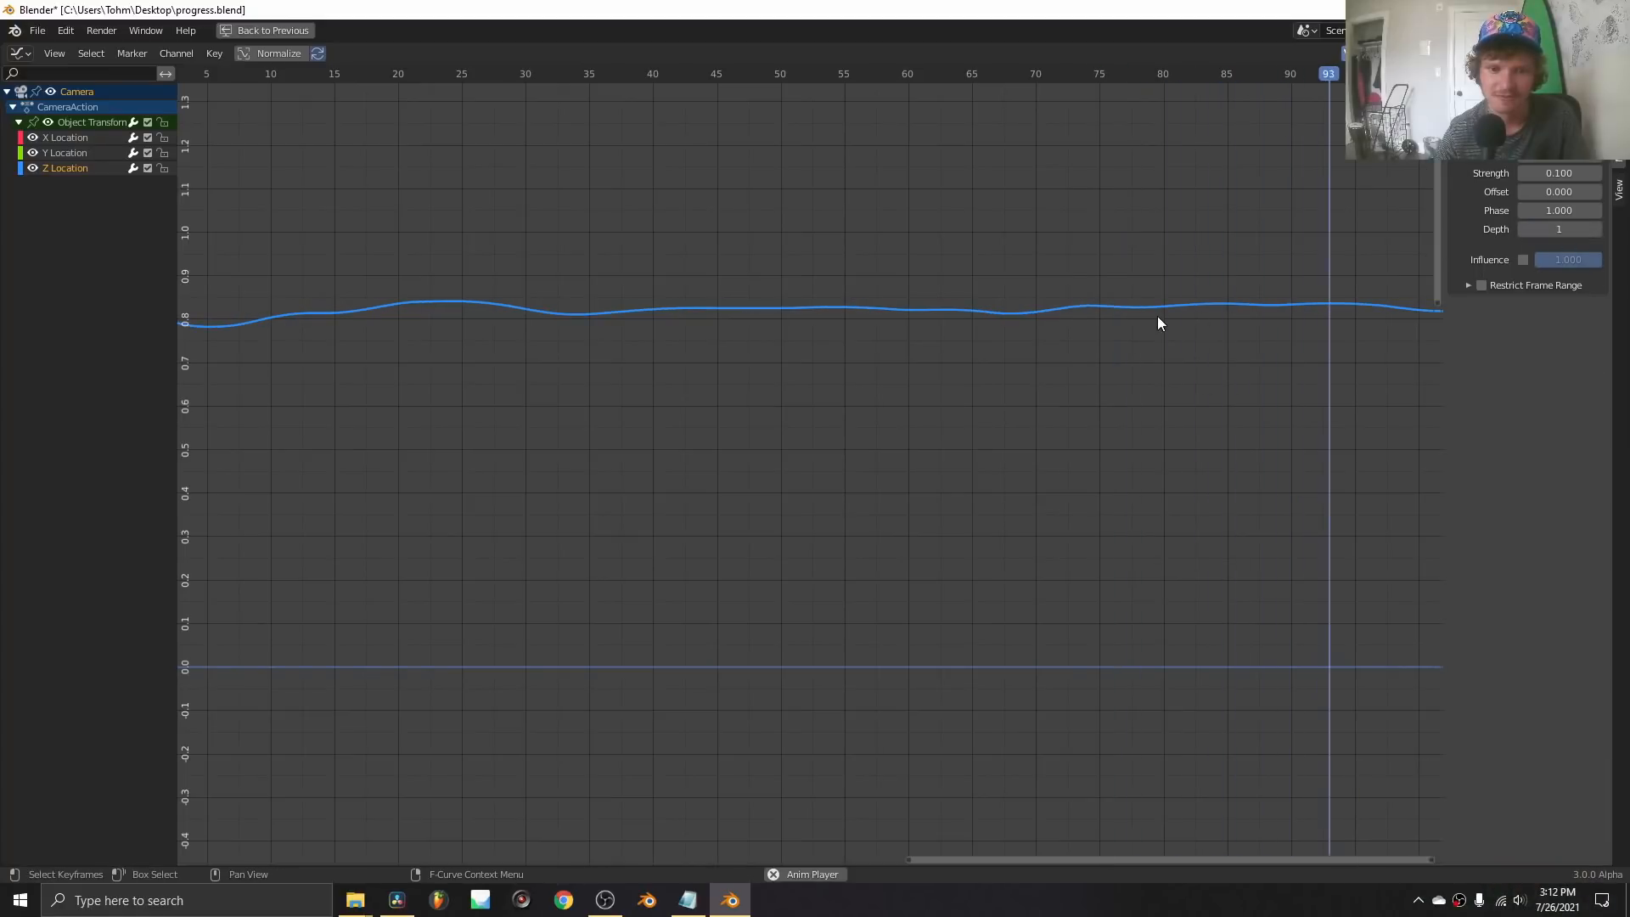
key(ctrl+space)
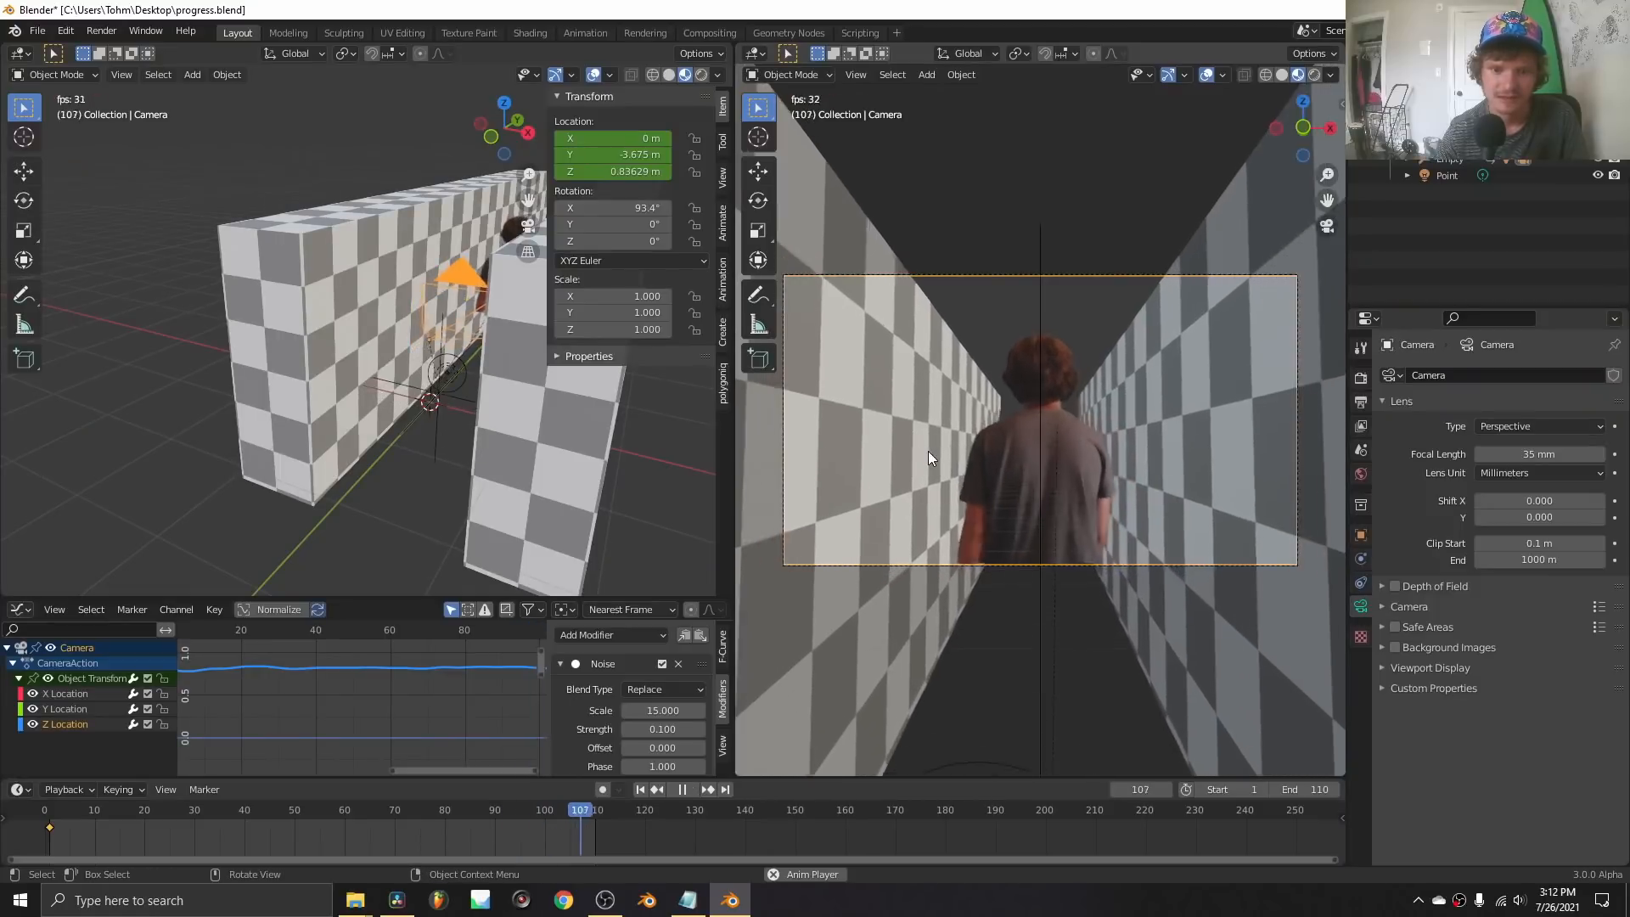
Try raising the Z Location noise depth to 4 during playback.
scroll(629, 749, down, 2)
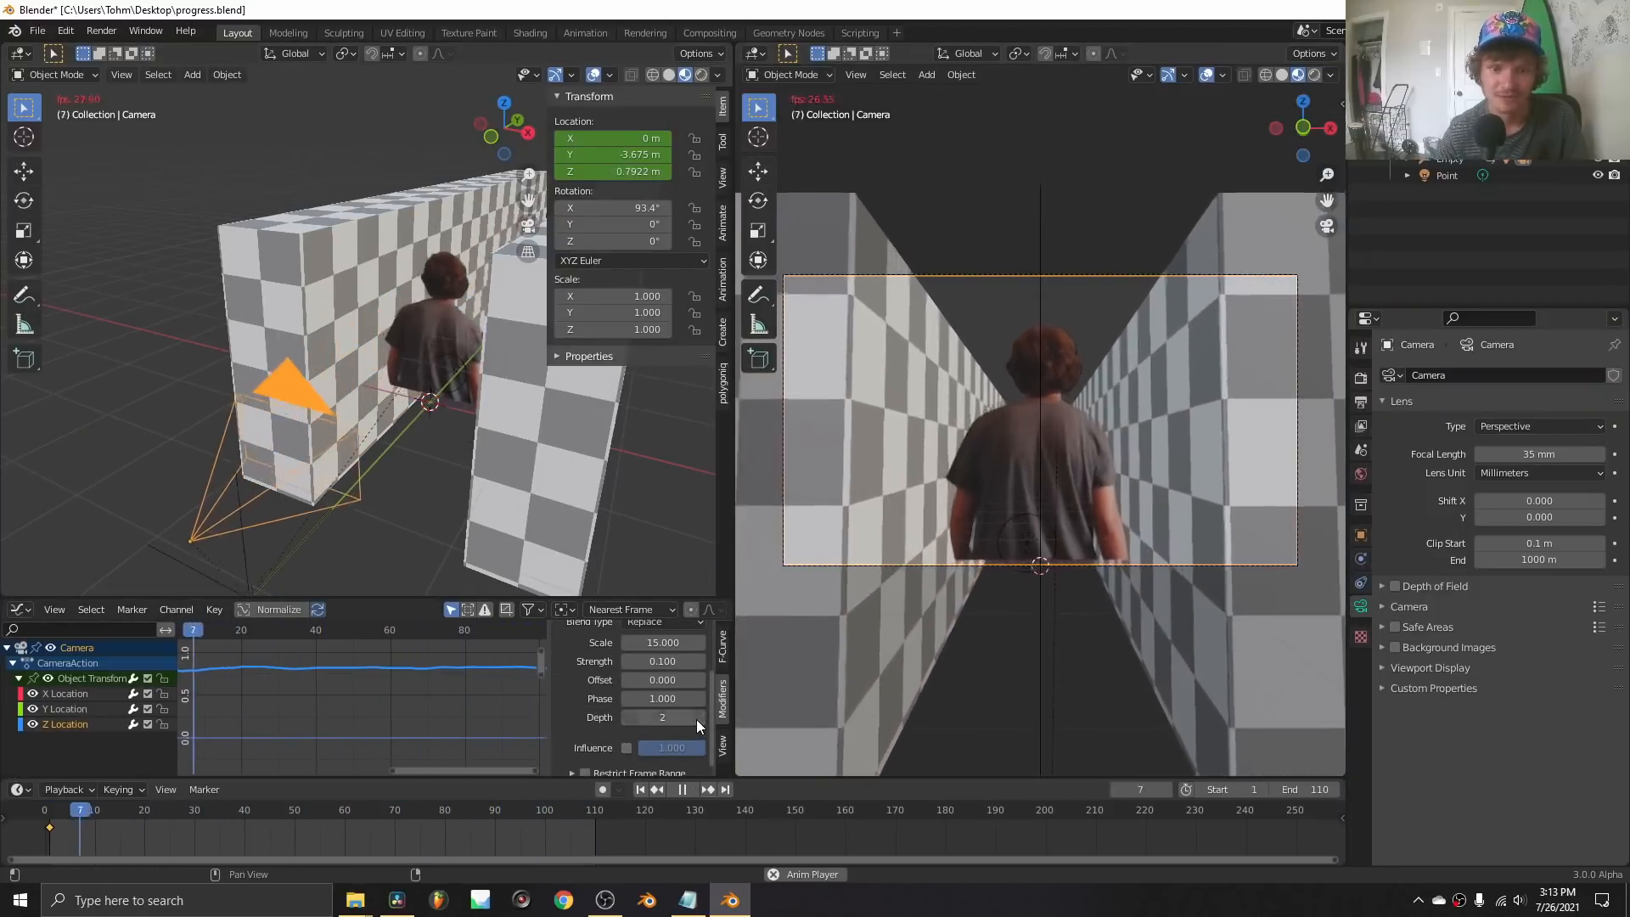
click(696, 720)
click(696, 720)
click(696, 720)
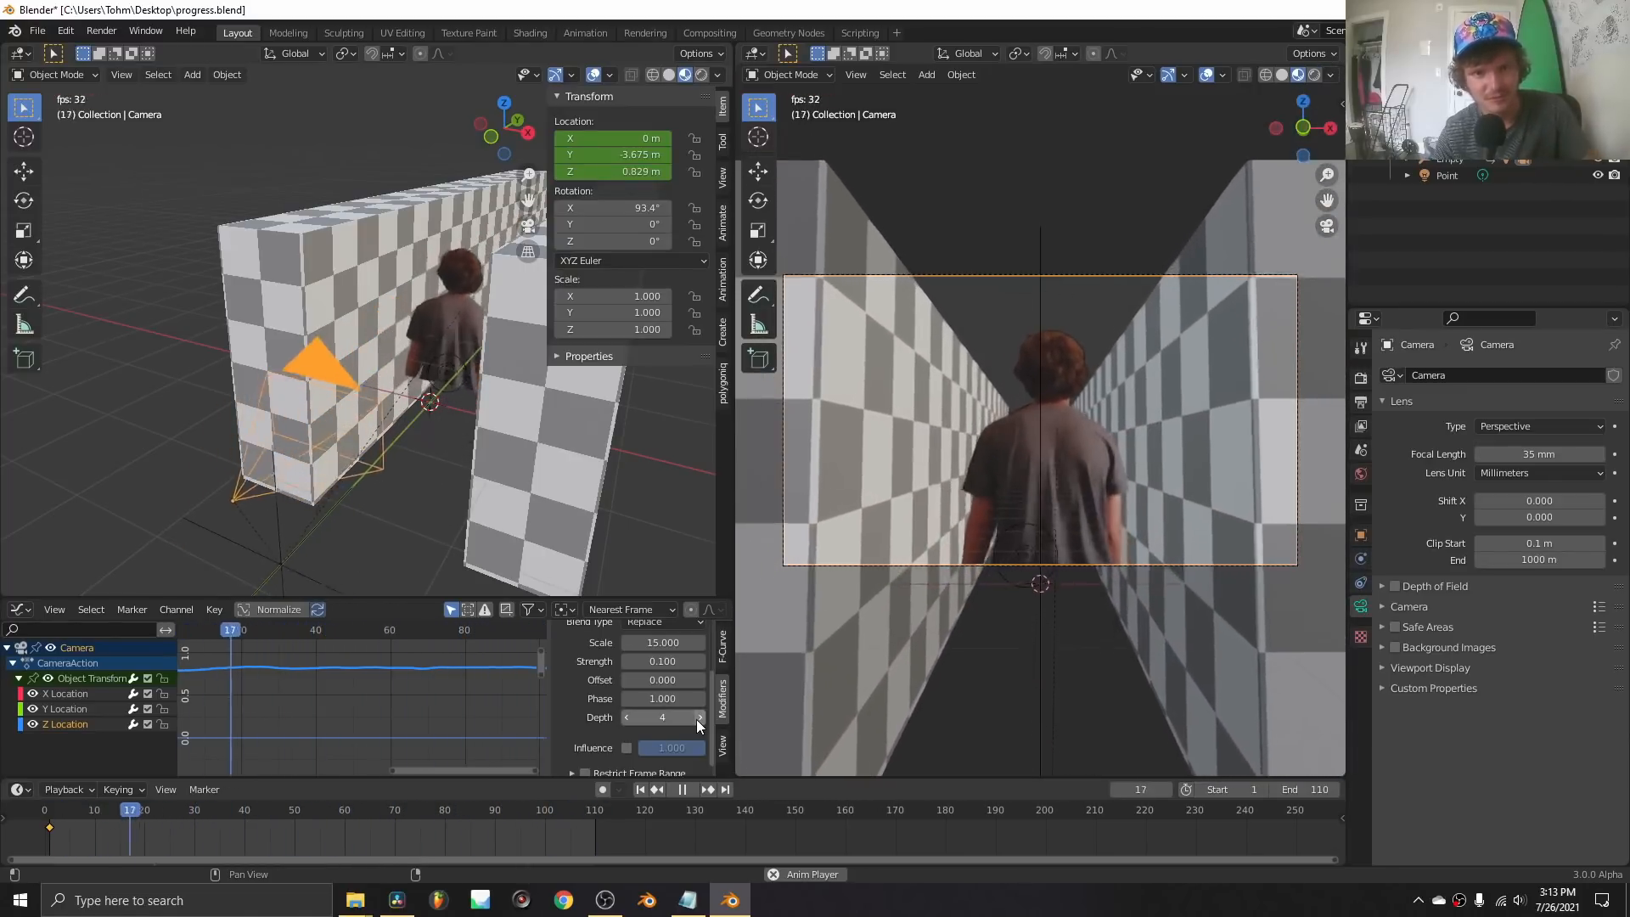
Set the Z Location noise depth back to 1.
click(667, 720)
text(1)
key(Return)
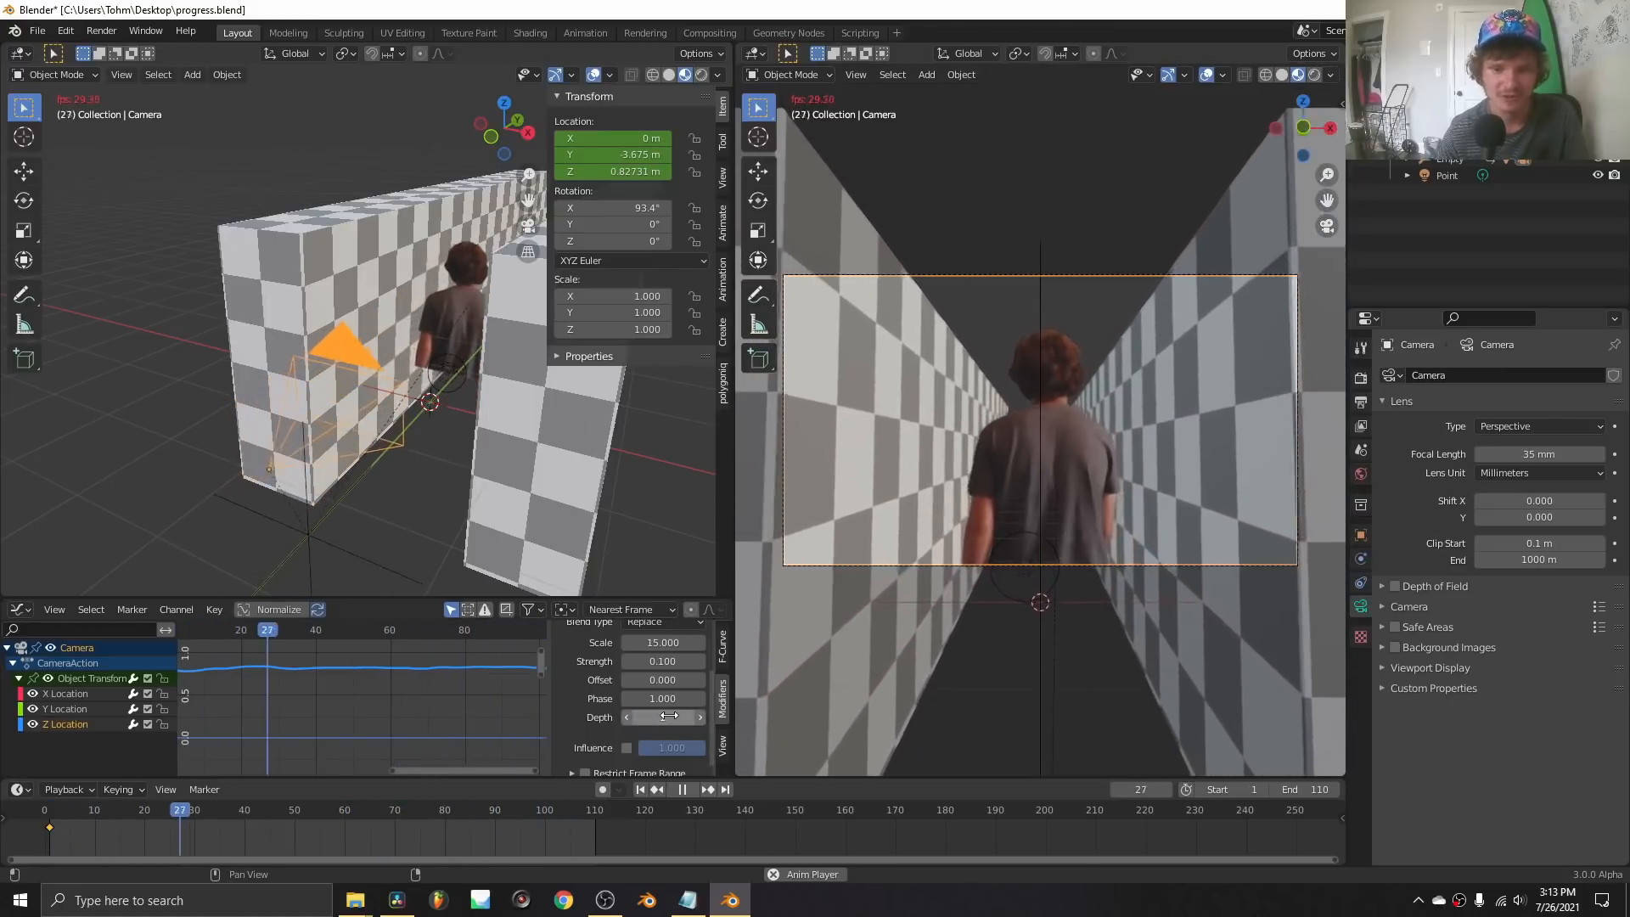
Stop playback and copy the Z Location curve's noise modifier onto the X Location curve.
scroll(679, 633, up, 3)
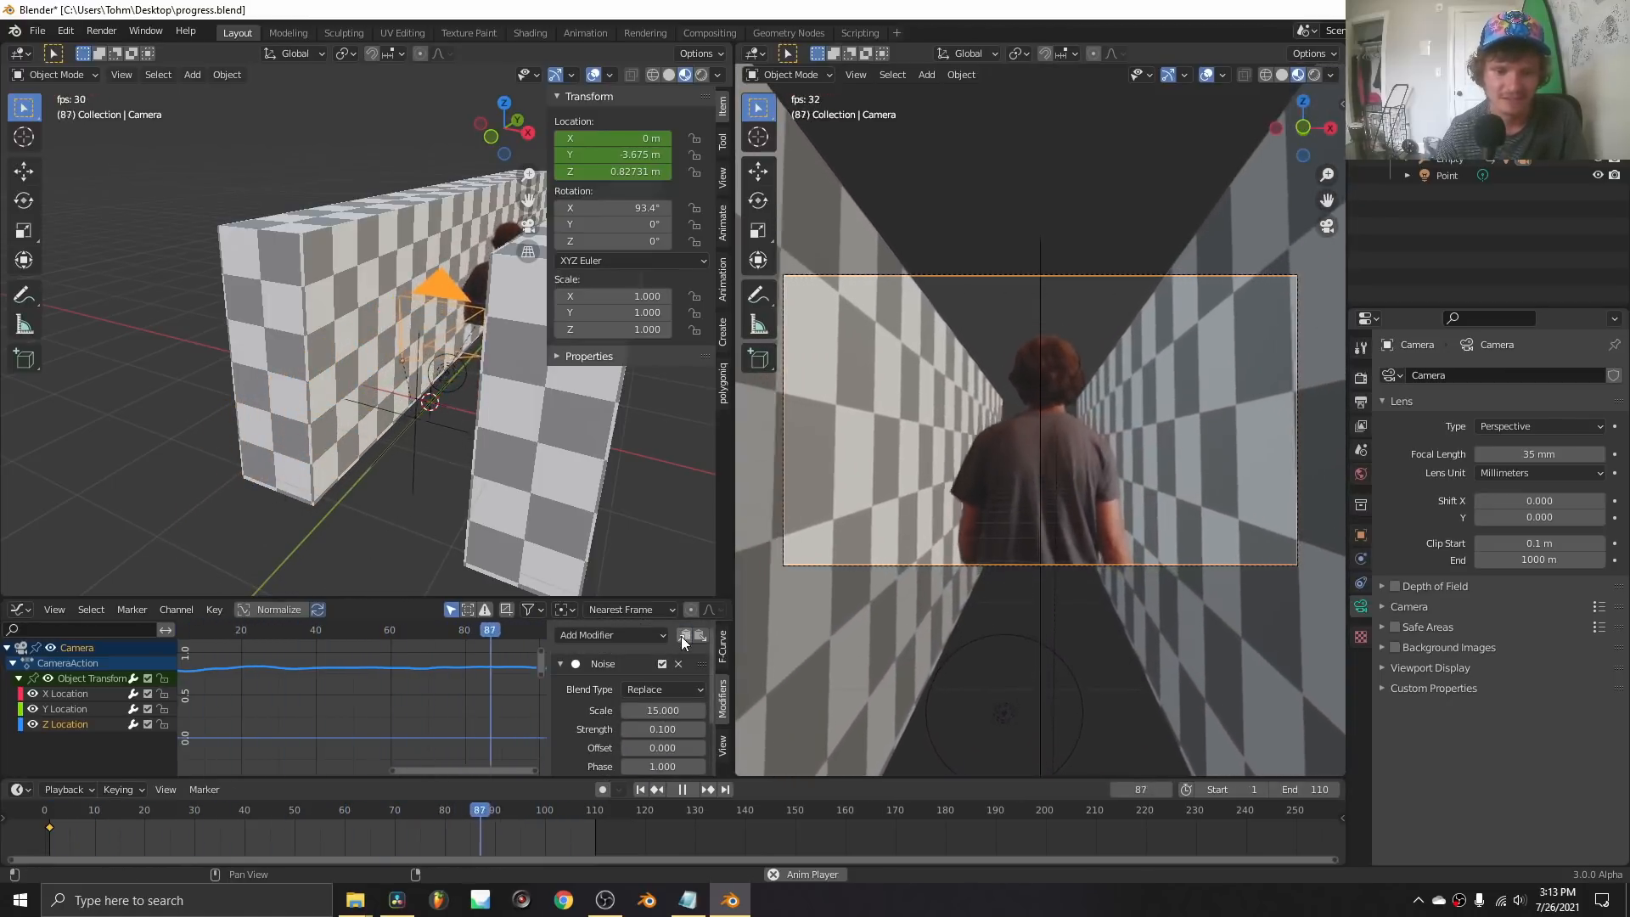
key(space)
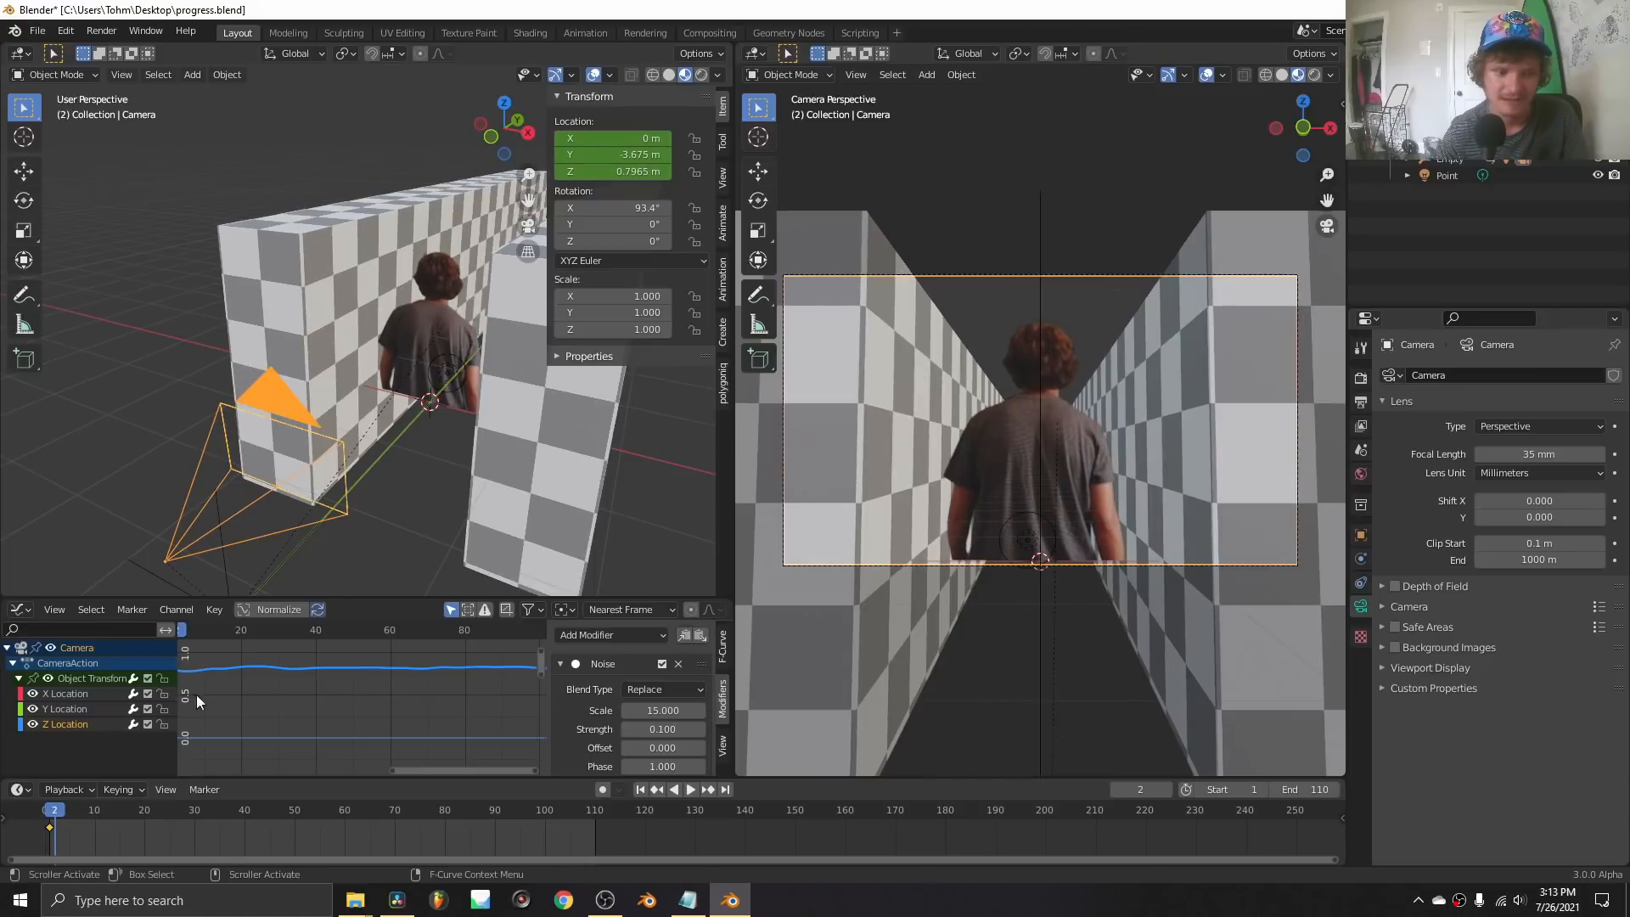
click(50, 693)
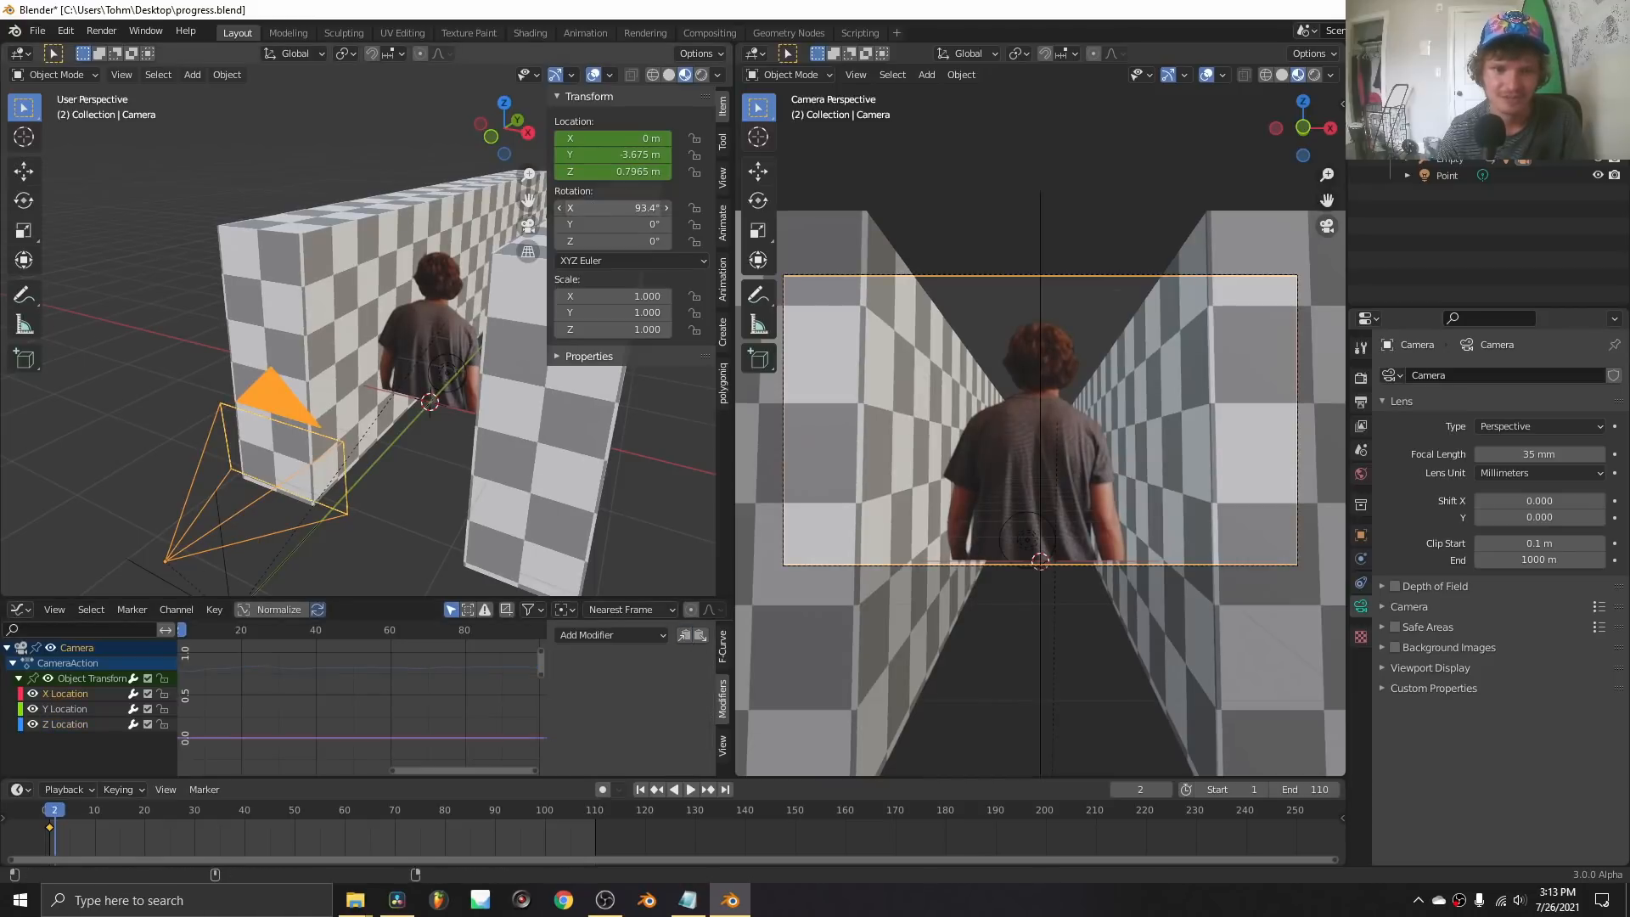
drag(611, 208, 633, 208)
key(ctrl+z)
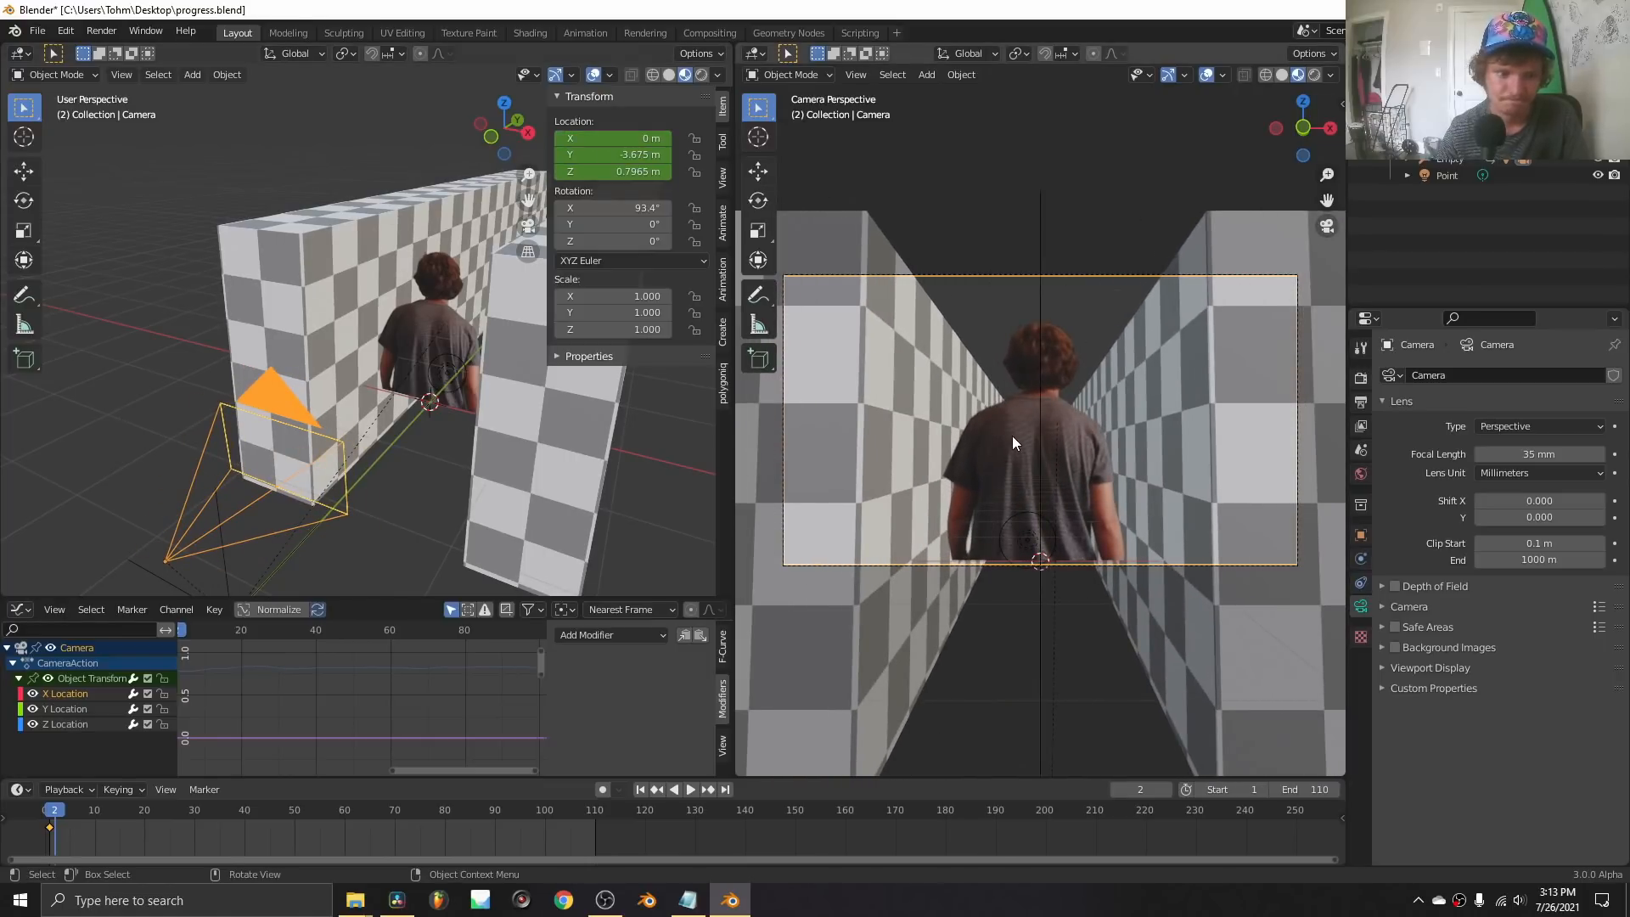
click(697, 634)
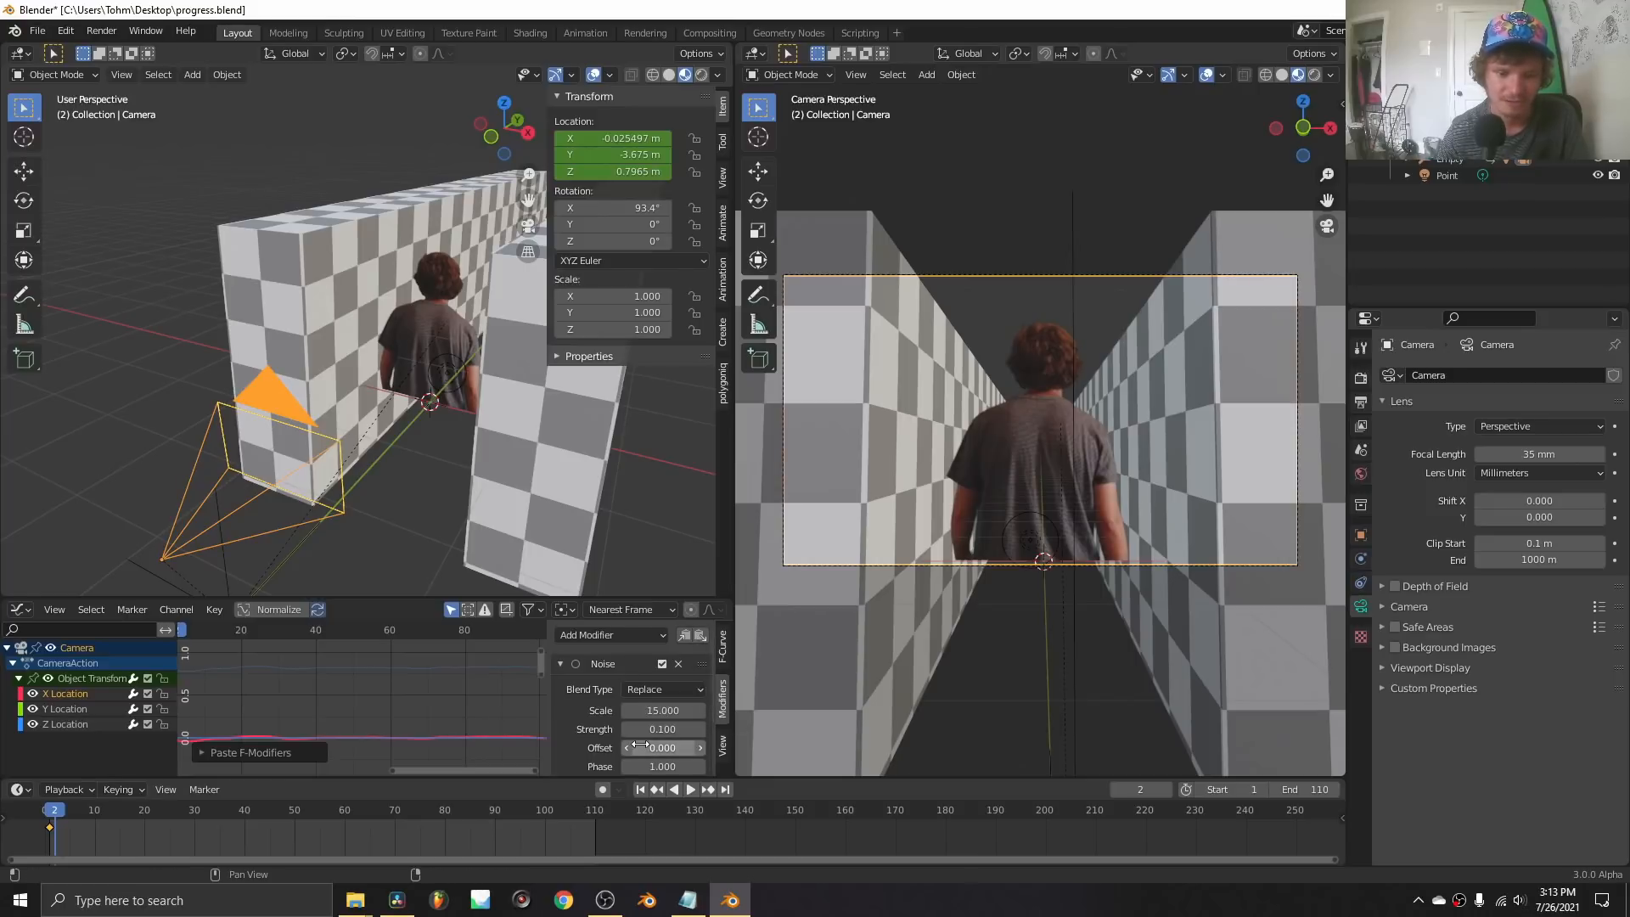
Set the X Location noise offset to about 101.6, strength to 0.15 and scale to 20, playing the animation meanwhile.
drag(663, 748, 889, 748)
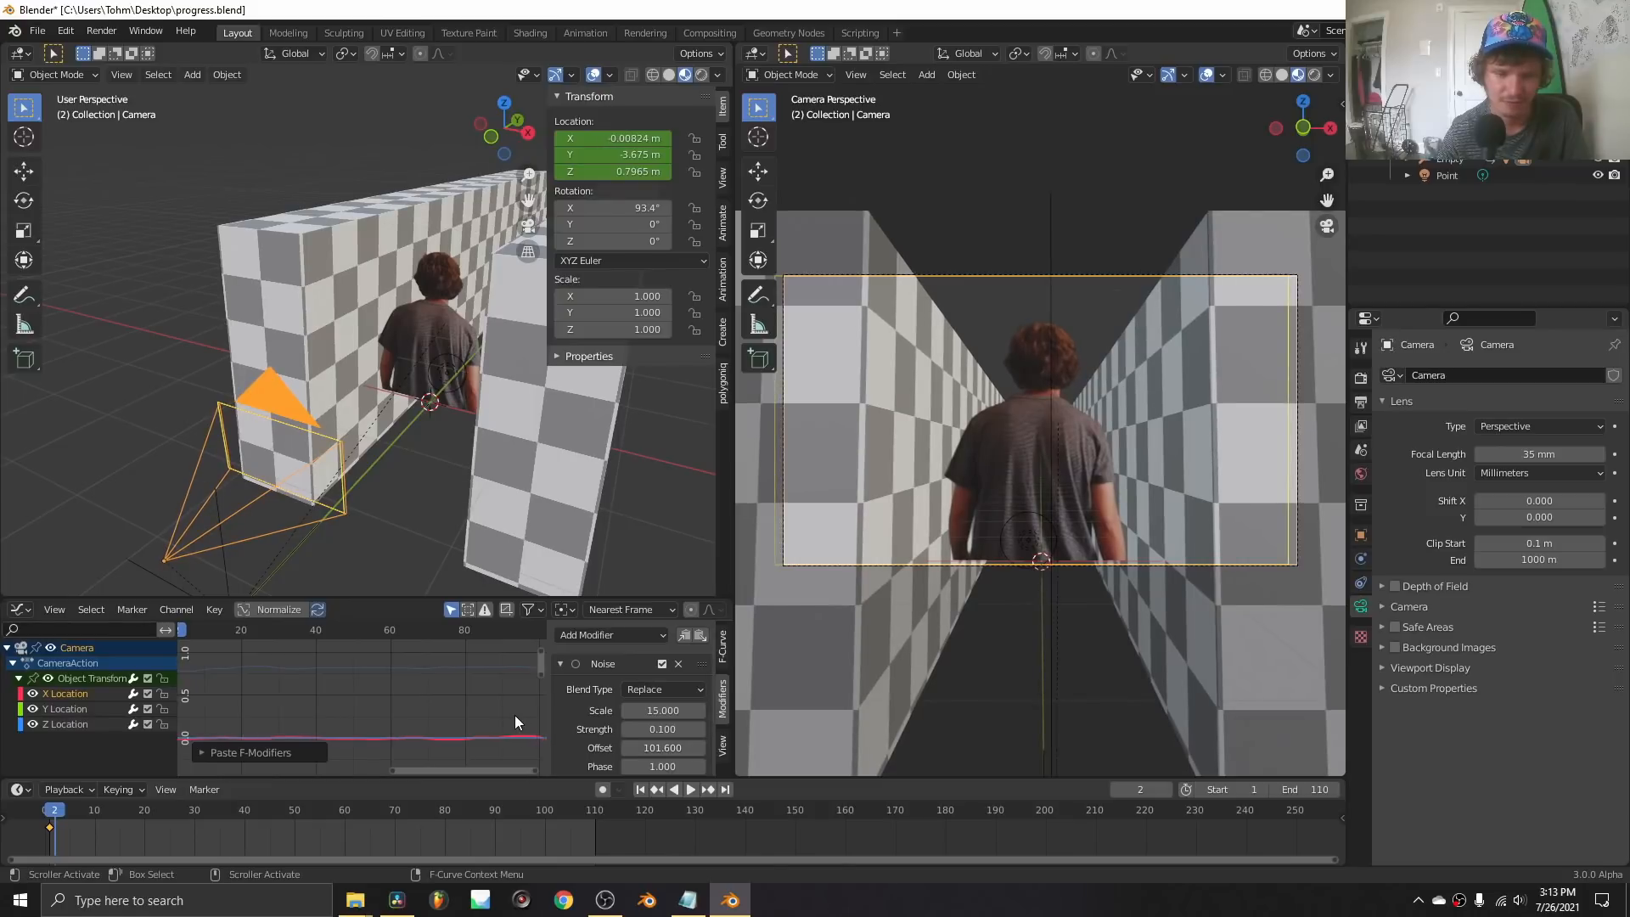
key(space)
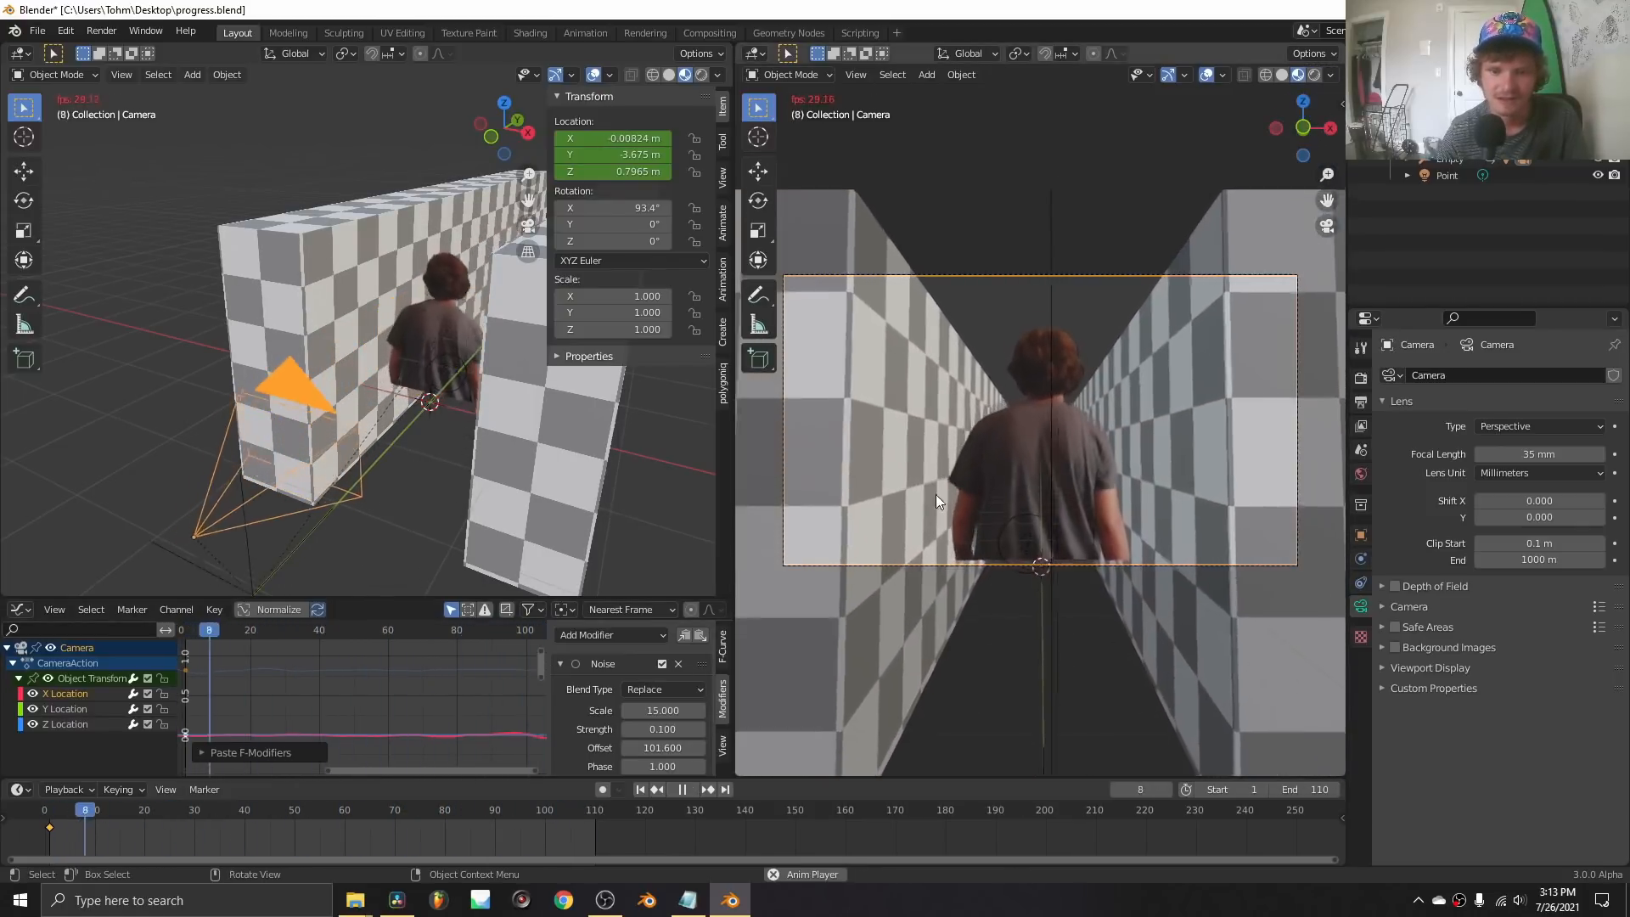
click(643, 728)
text(0.15)
key(Return)
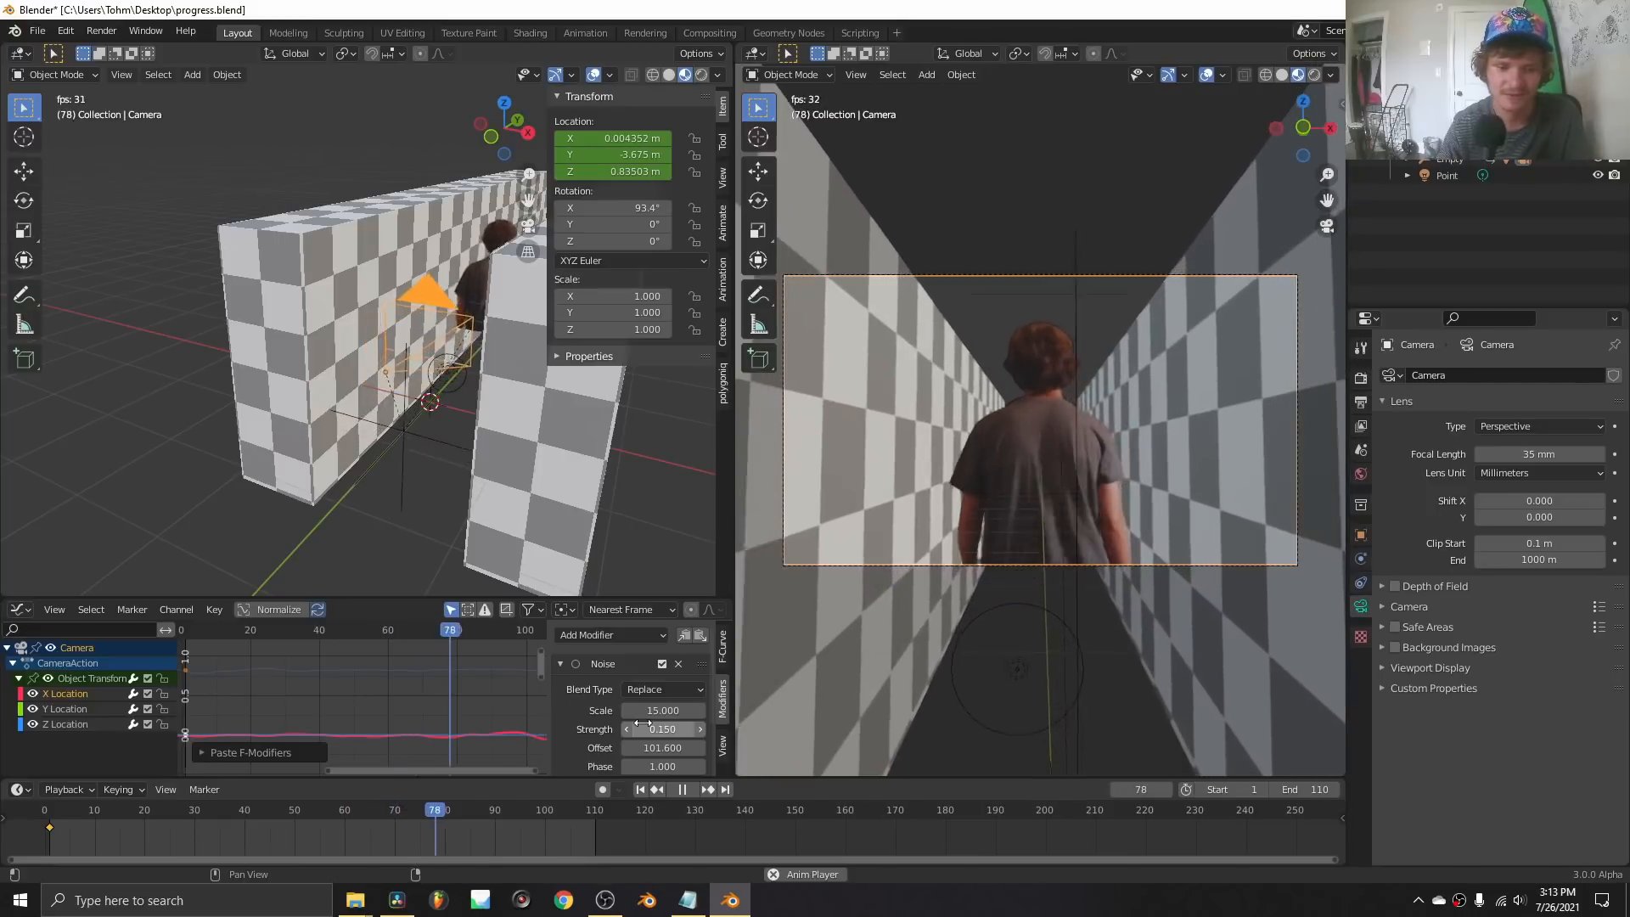
click(654, 711)
text(20)
key(Return)
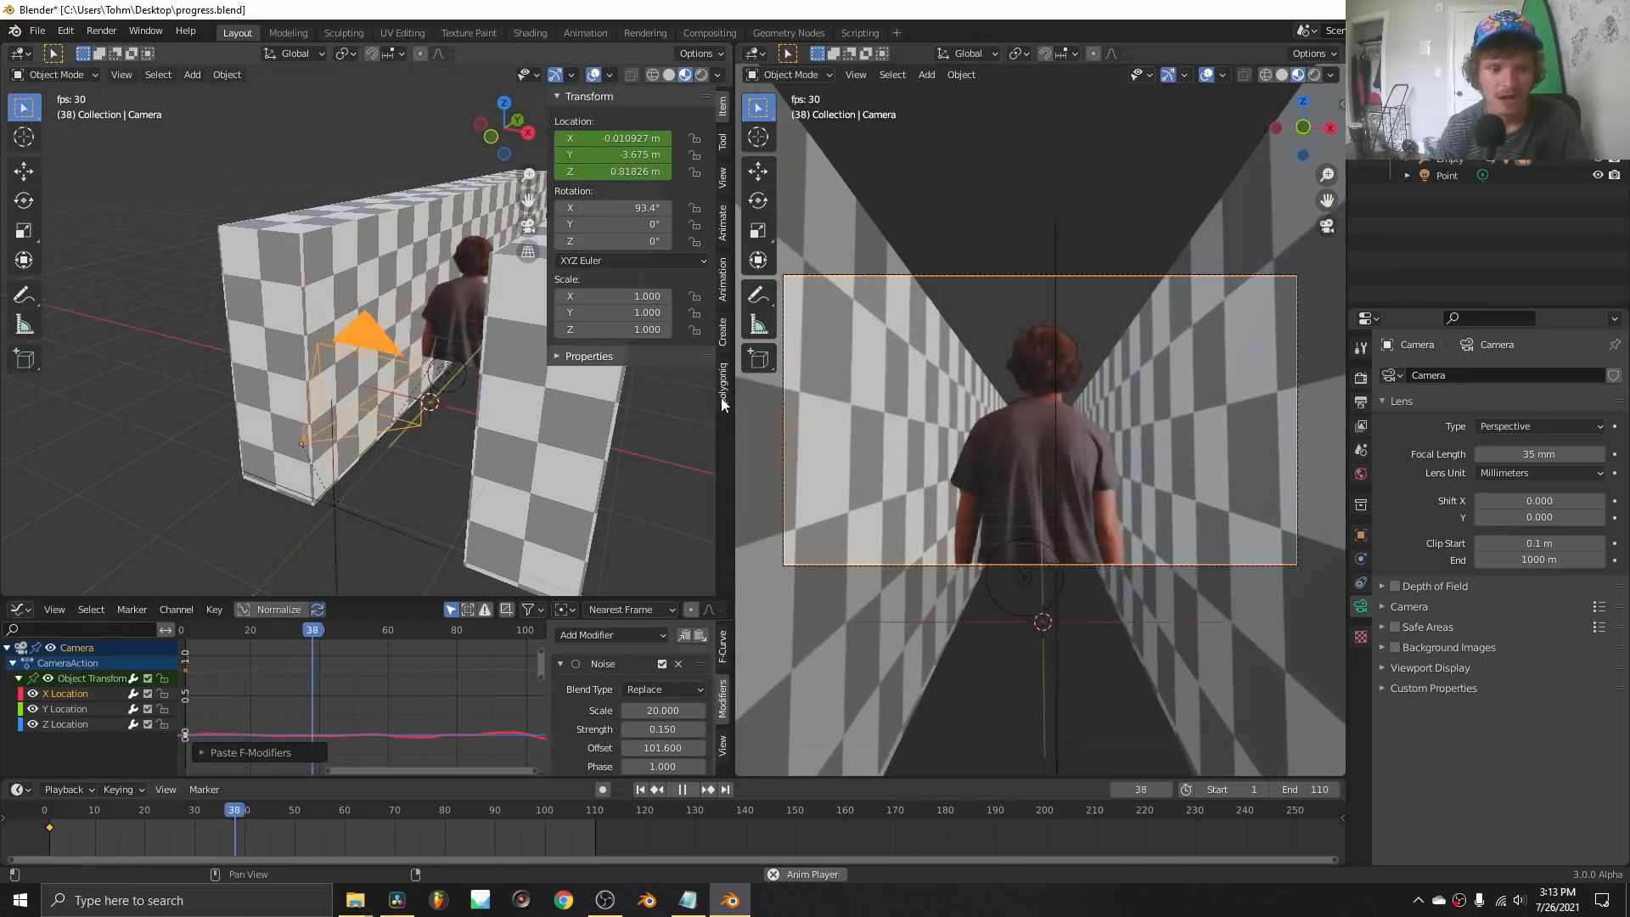
Stop playback, return to frame 1 and paste the copied noise modifier onto the camera's Y Location curve.
key(space)
key(shift+Left)
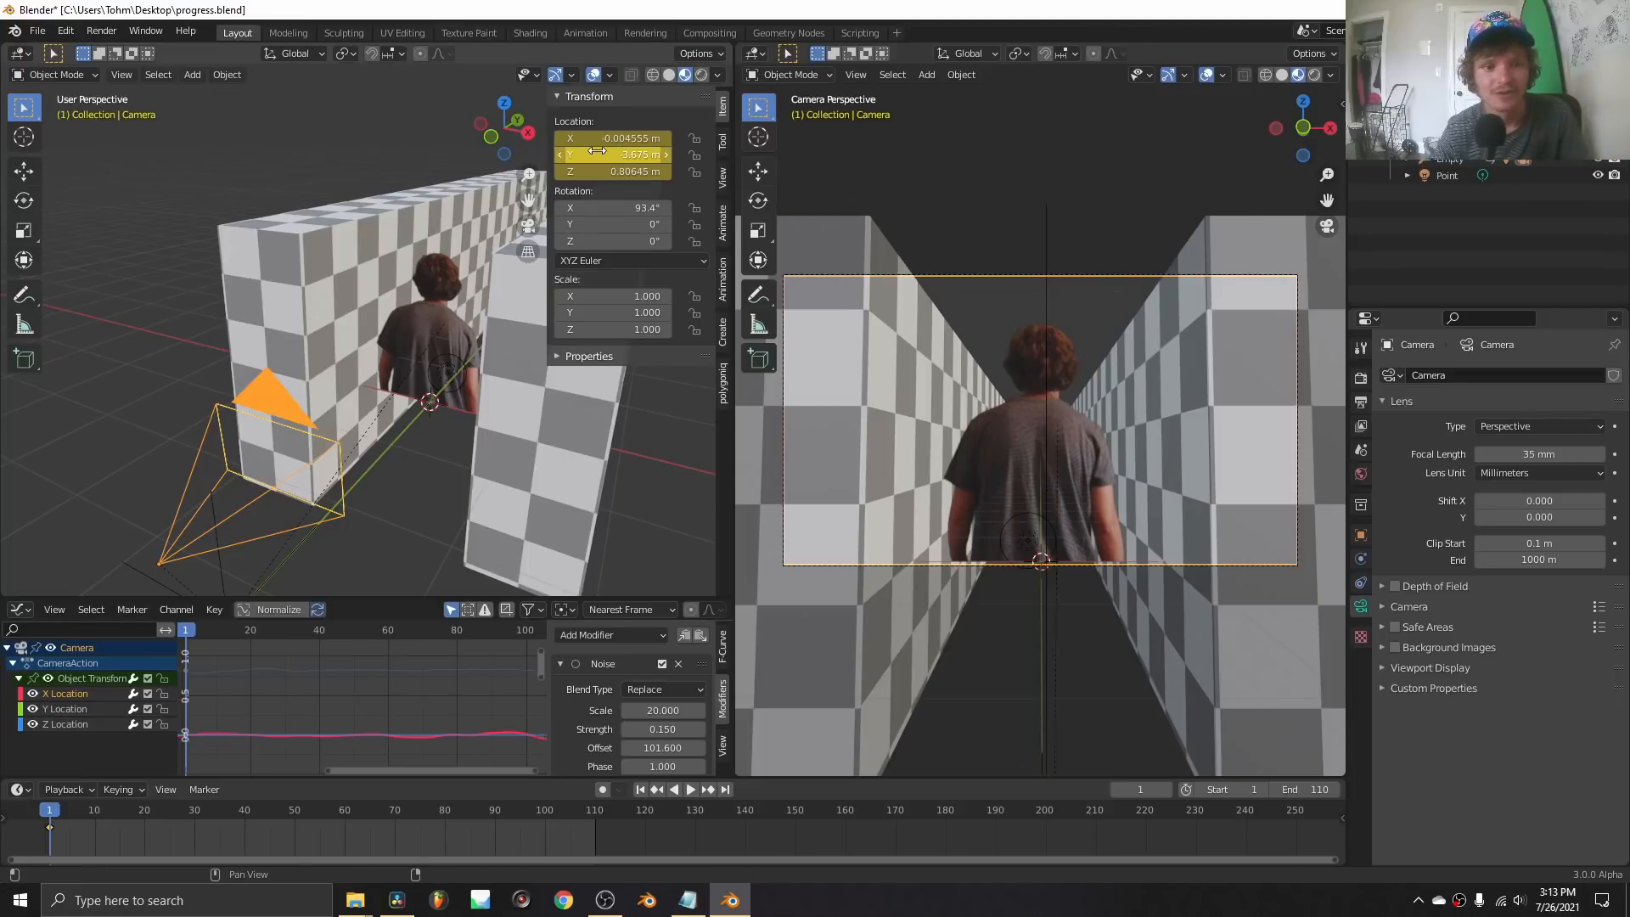
mouse_move(597, 150)
mouse_down()
mouse_move(561, 150)
mouse_move(597, 150)
mouse_up()
key(i)
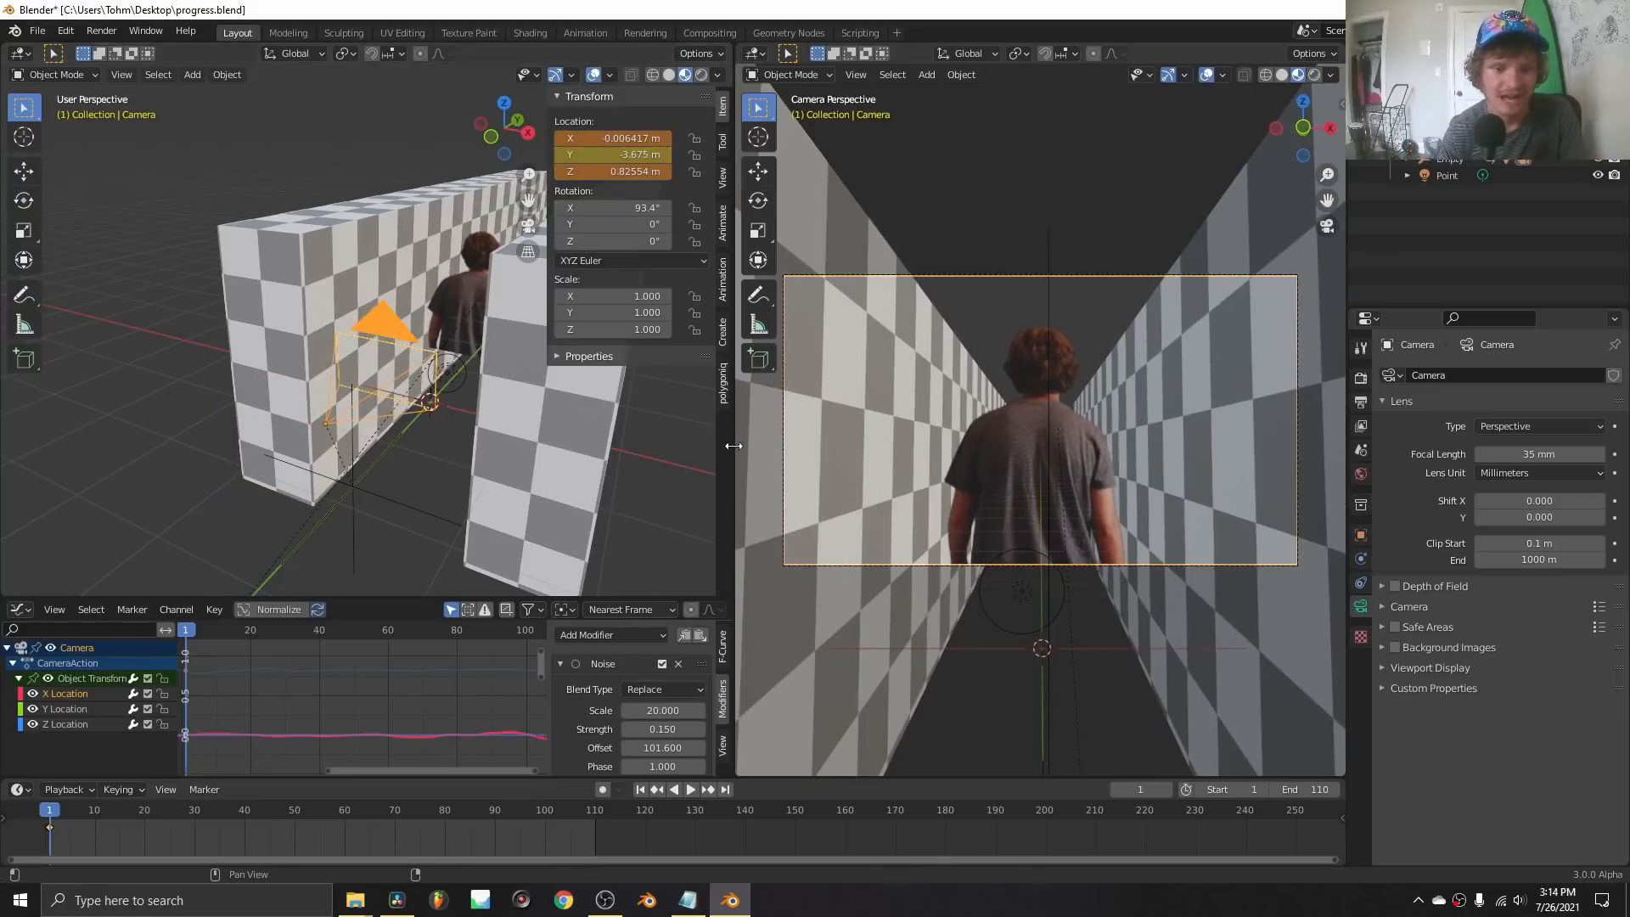
click(61, 712)
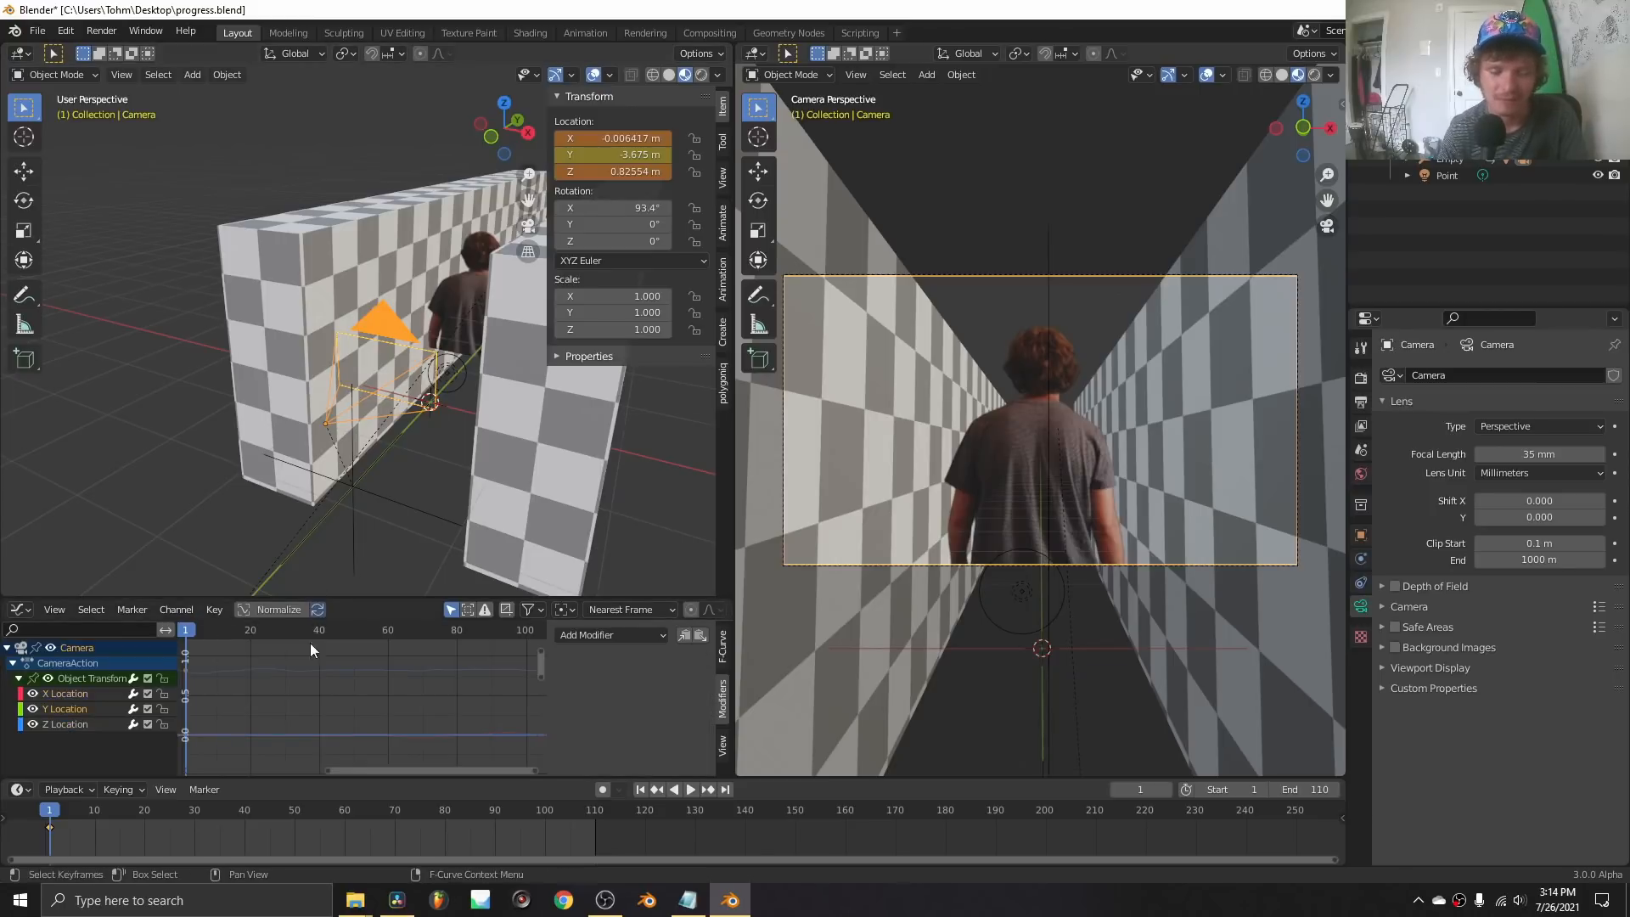
click(702, 637)
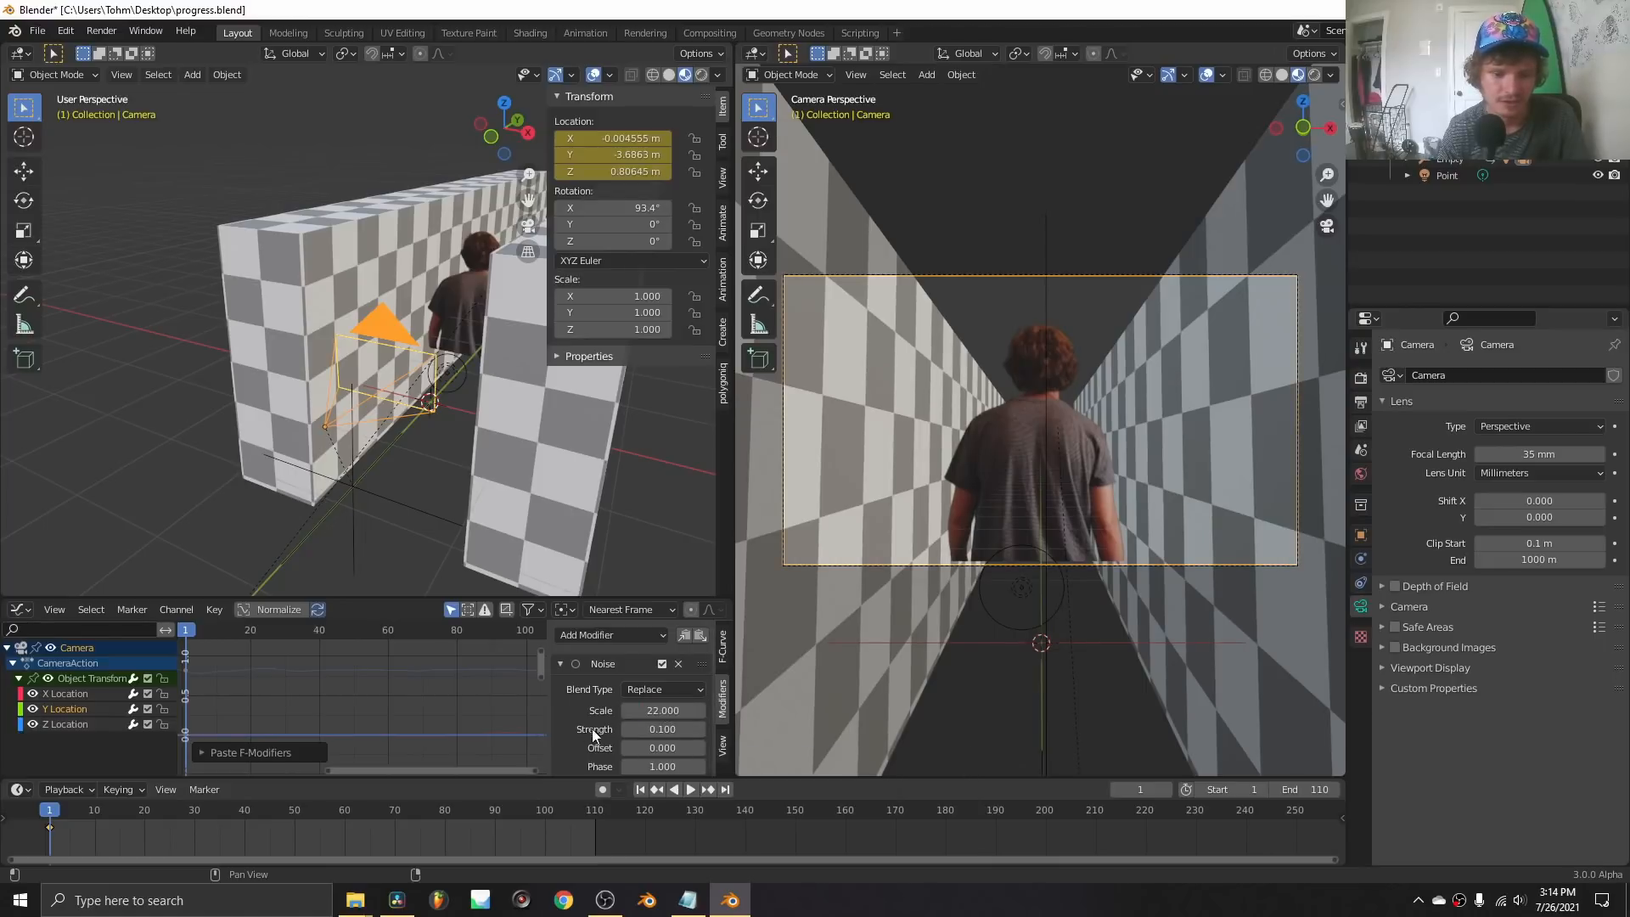
Set the Y Location noise offset to -36.1 and depth to 0, watching the camera motion from above during playback.
drag(643, 747, 594, 747)
key(space)
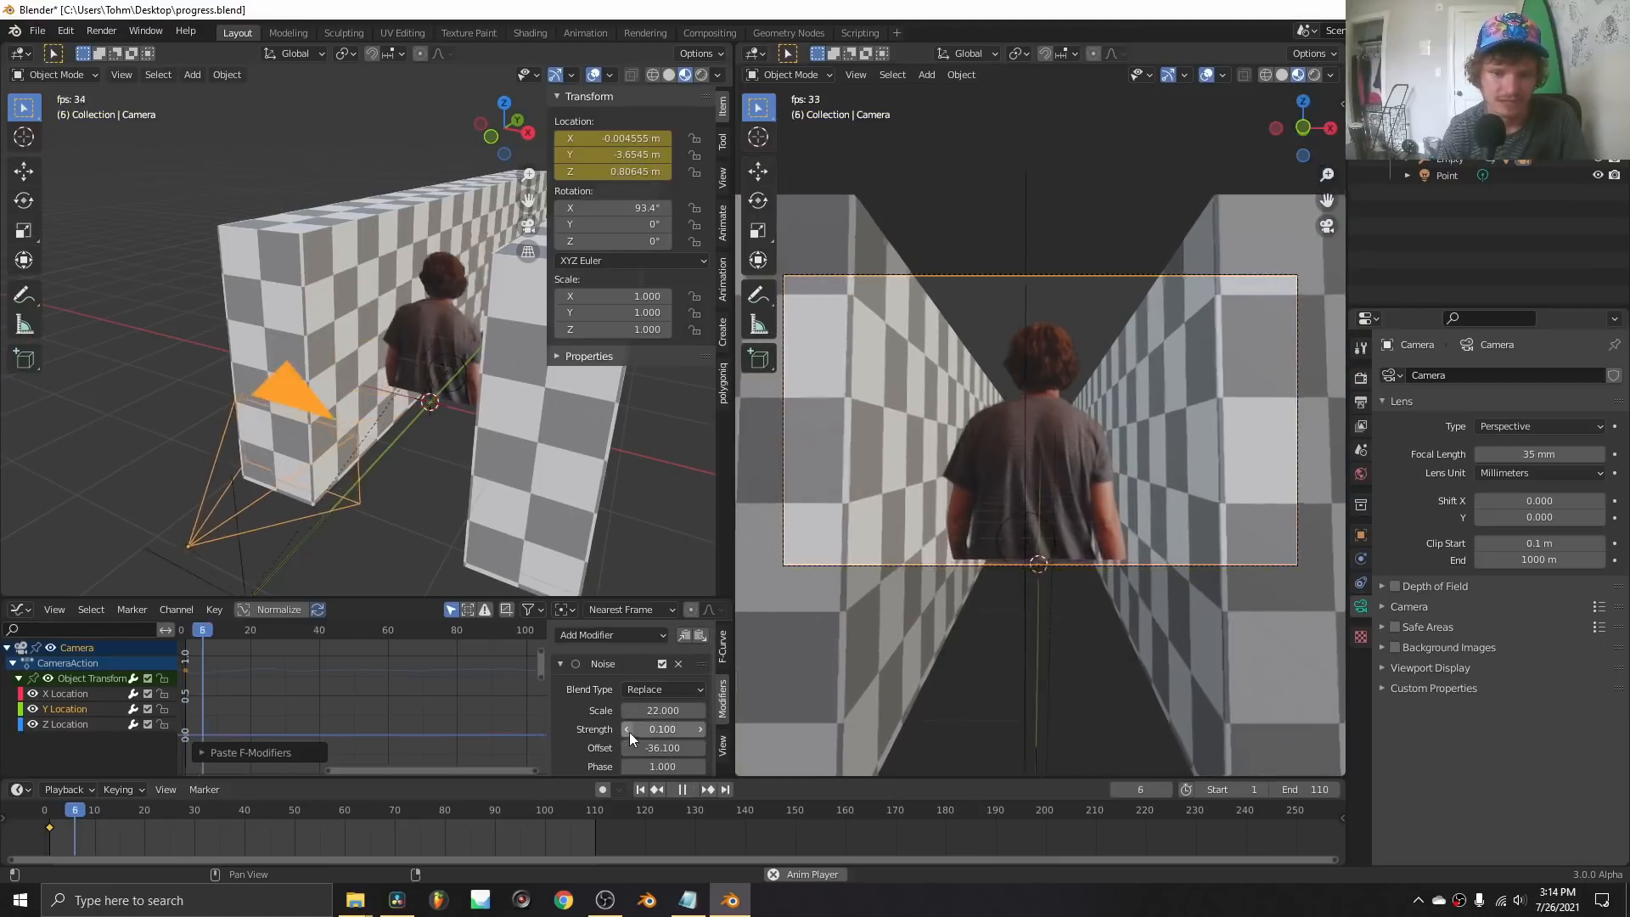
middle_drag(530, 451, 380, 531)
click(506, 119)
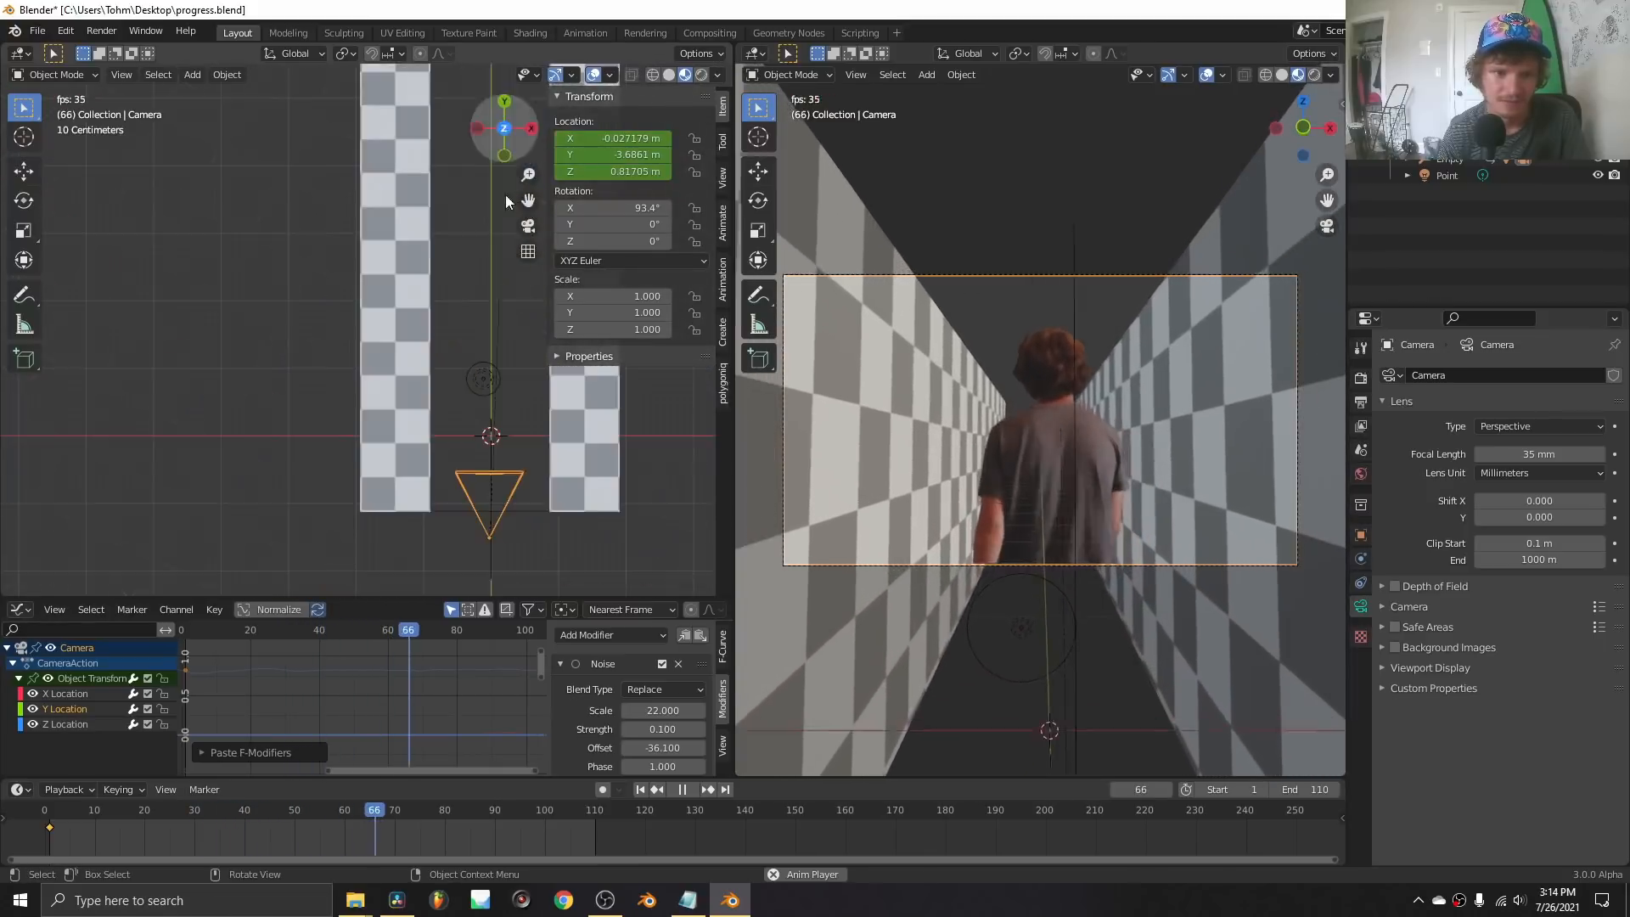
scroll(486, 330, down, 1)
scroll(487, 336, down, 4)
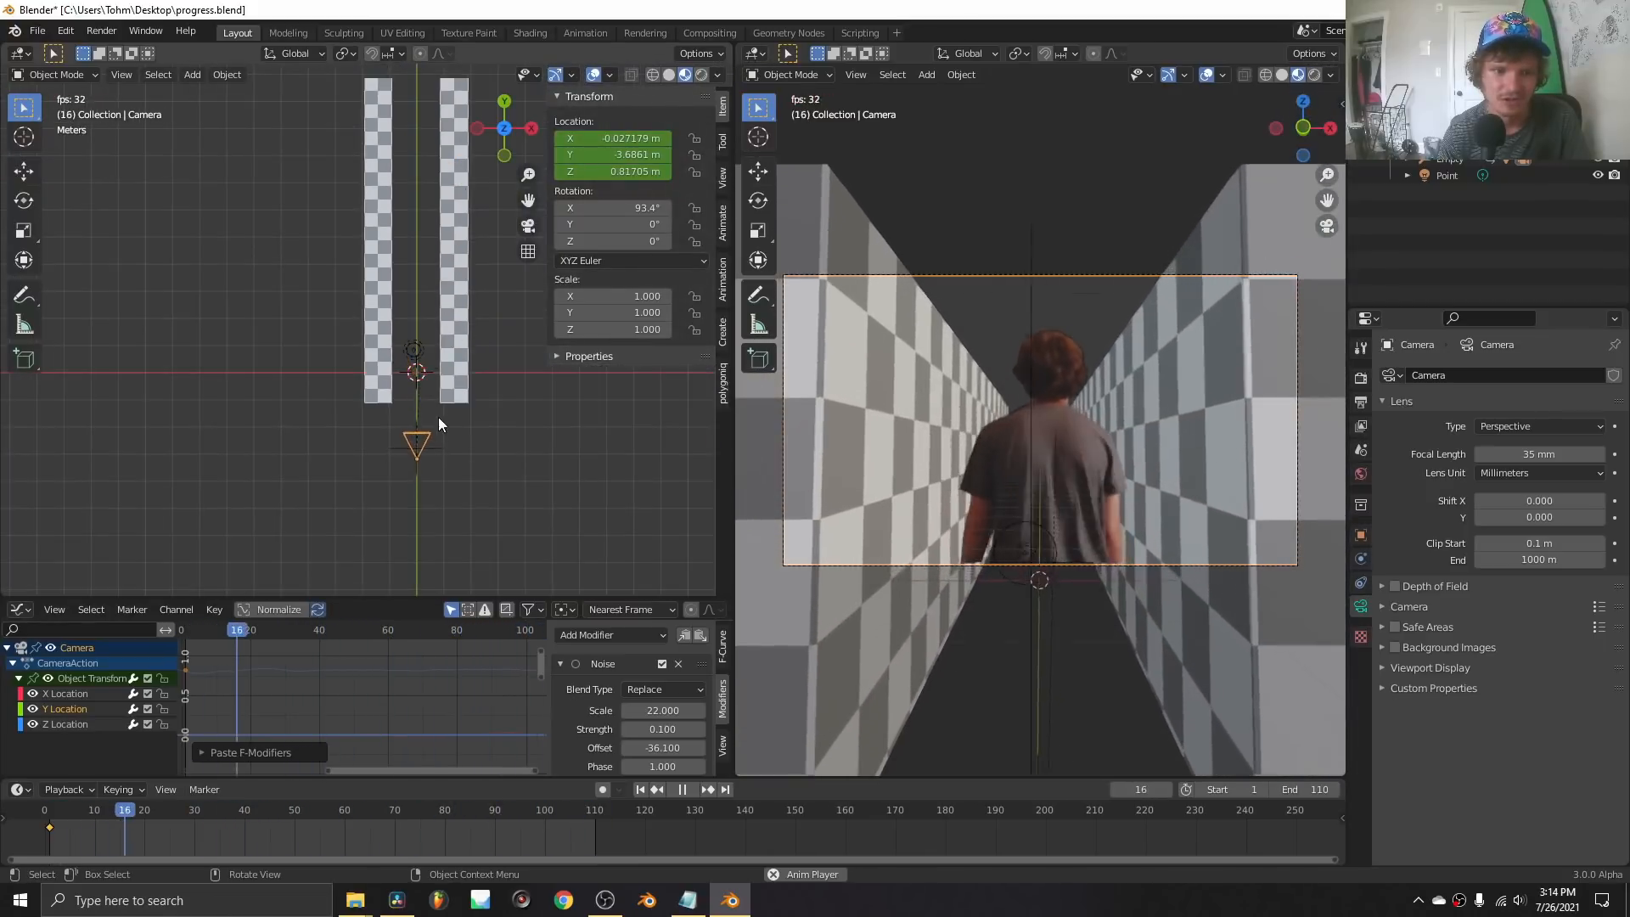
middle_drag(432, 421, 445, 390)
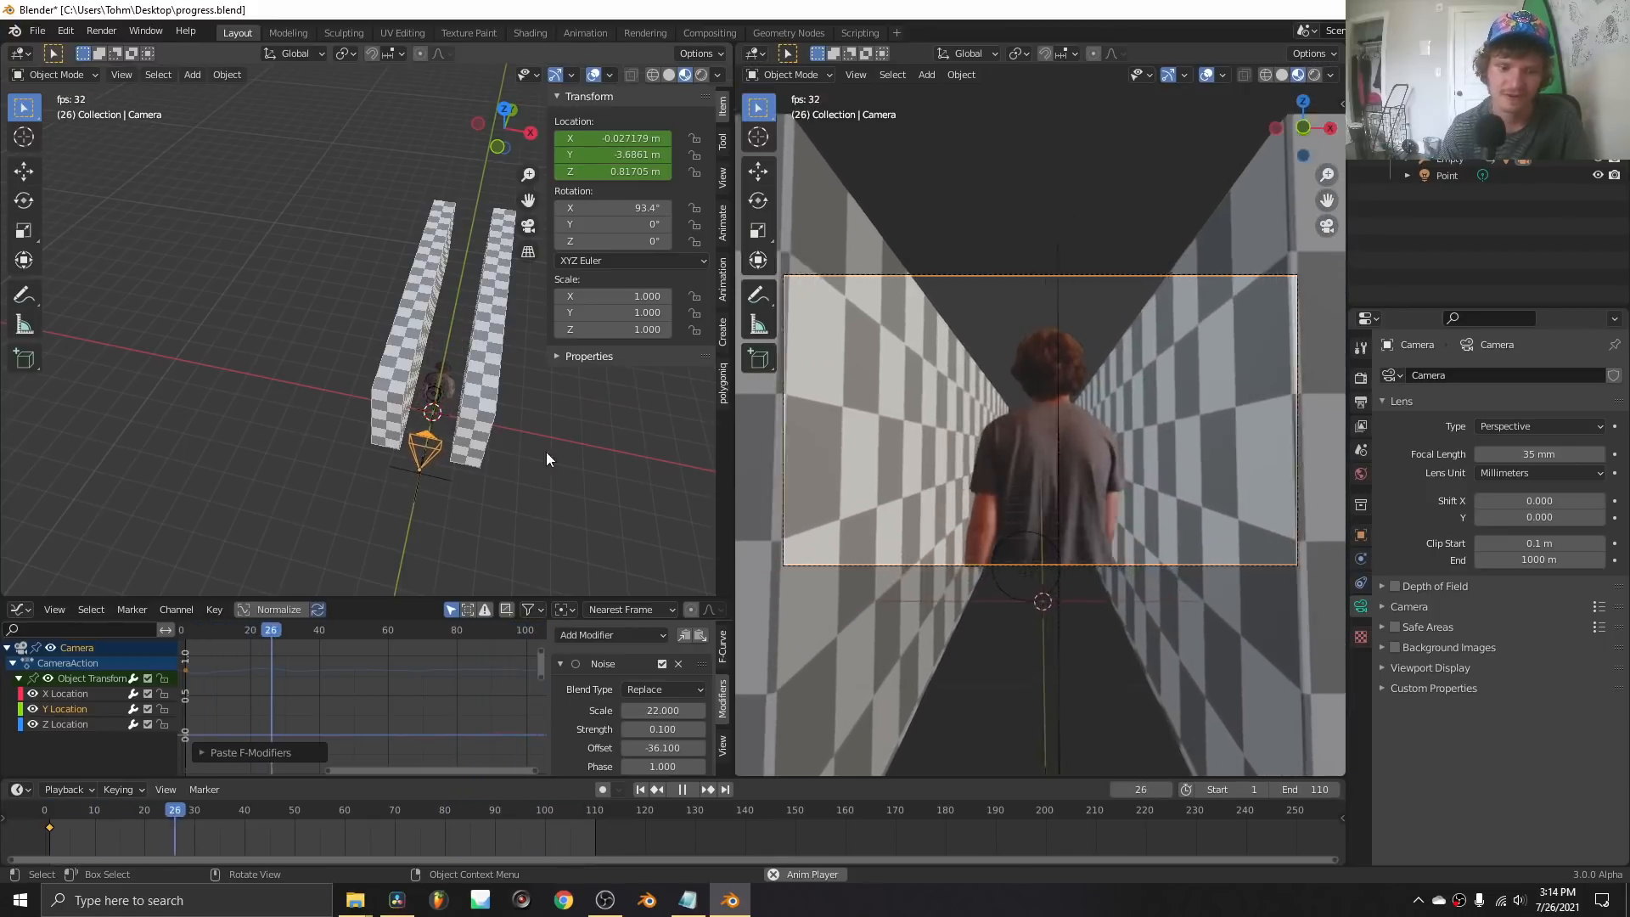
scroll(644, 739, down, 2)
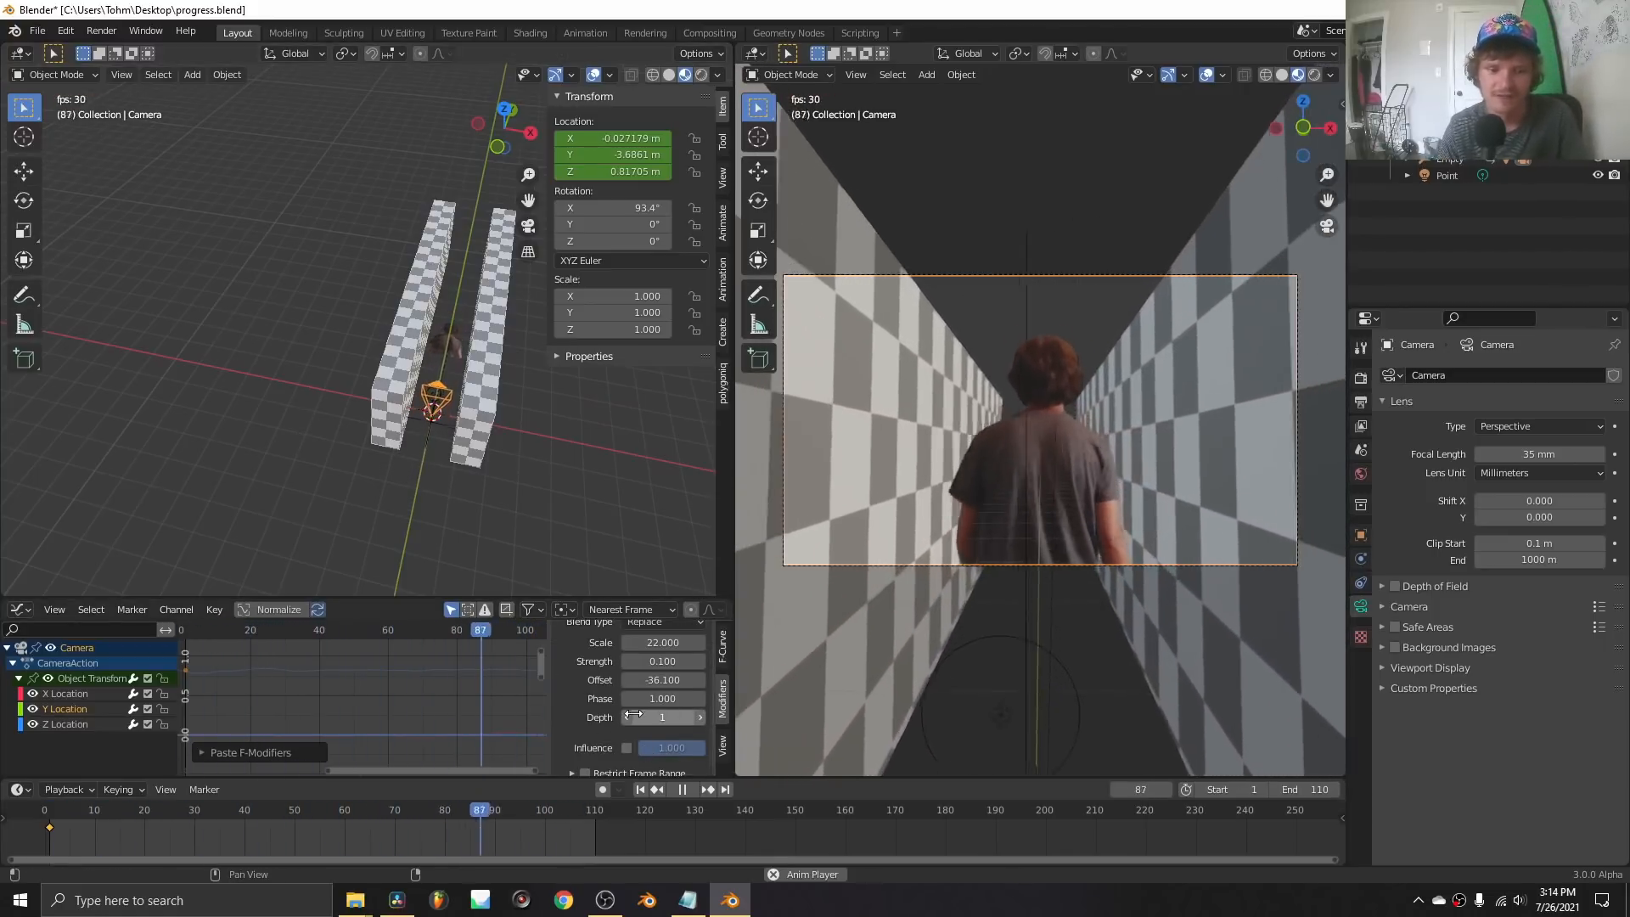
click(629, 717)
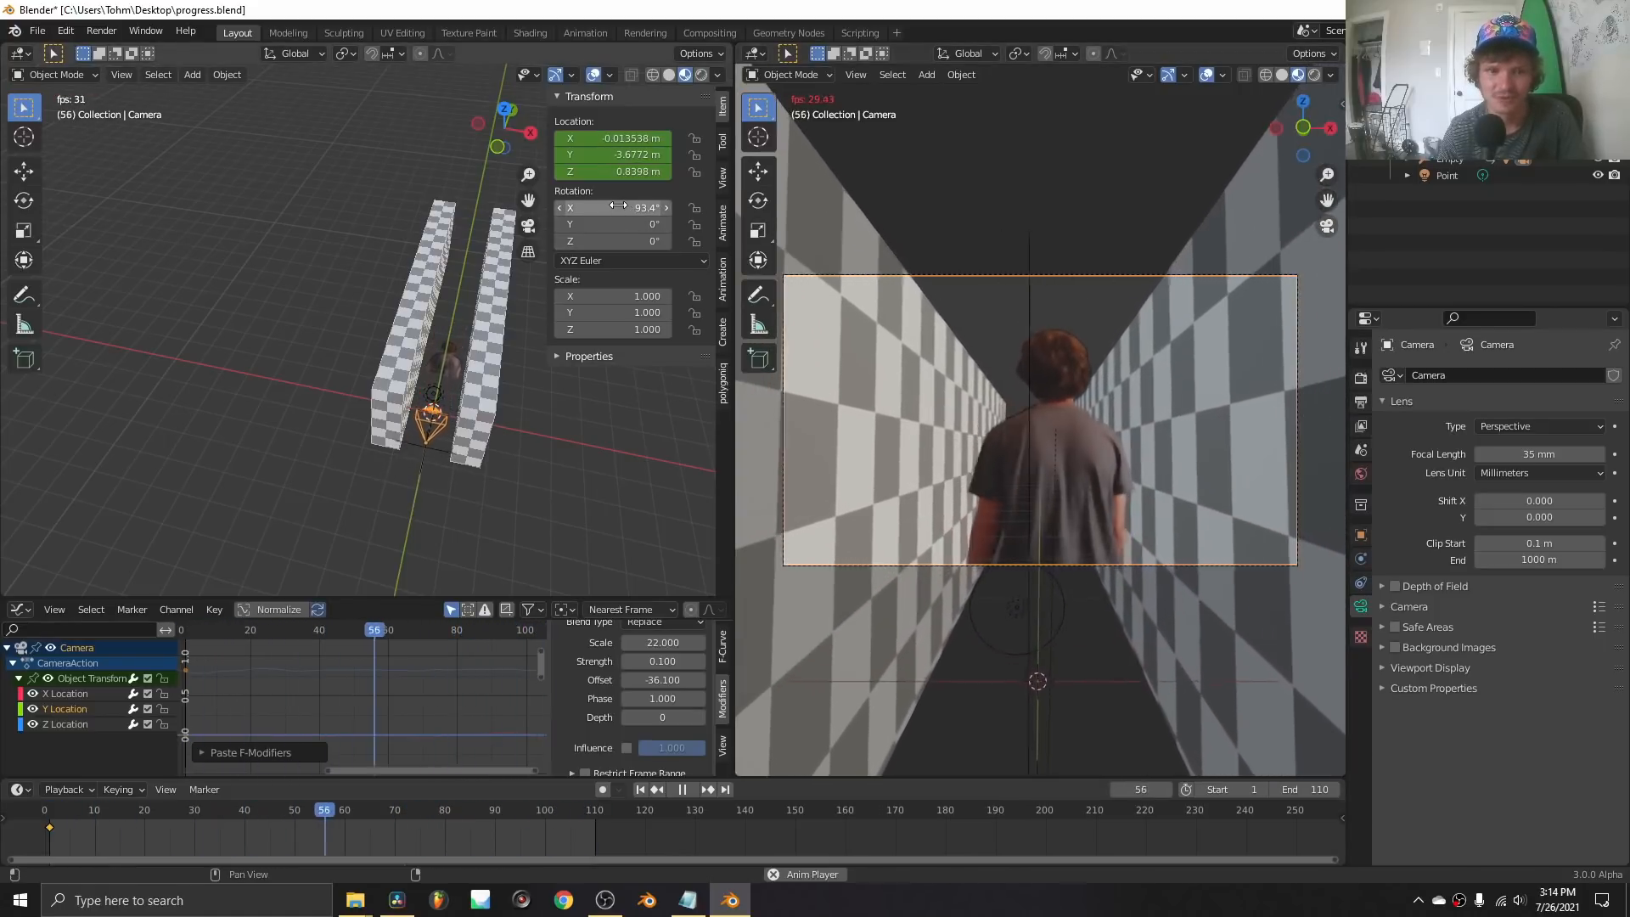
Stop playback and return to frame 1 with a closer angled view of the camera and walls.
key(space)
scroll(451, 404, up, 4)
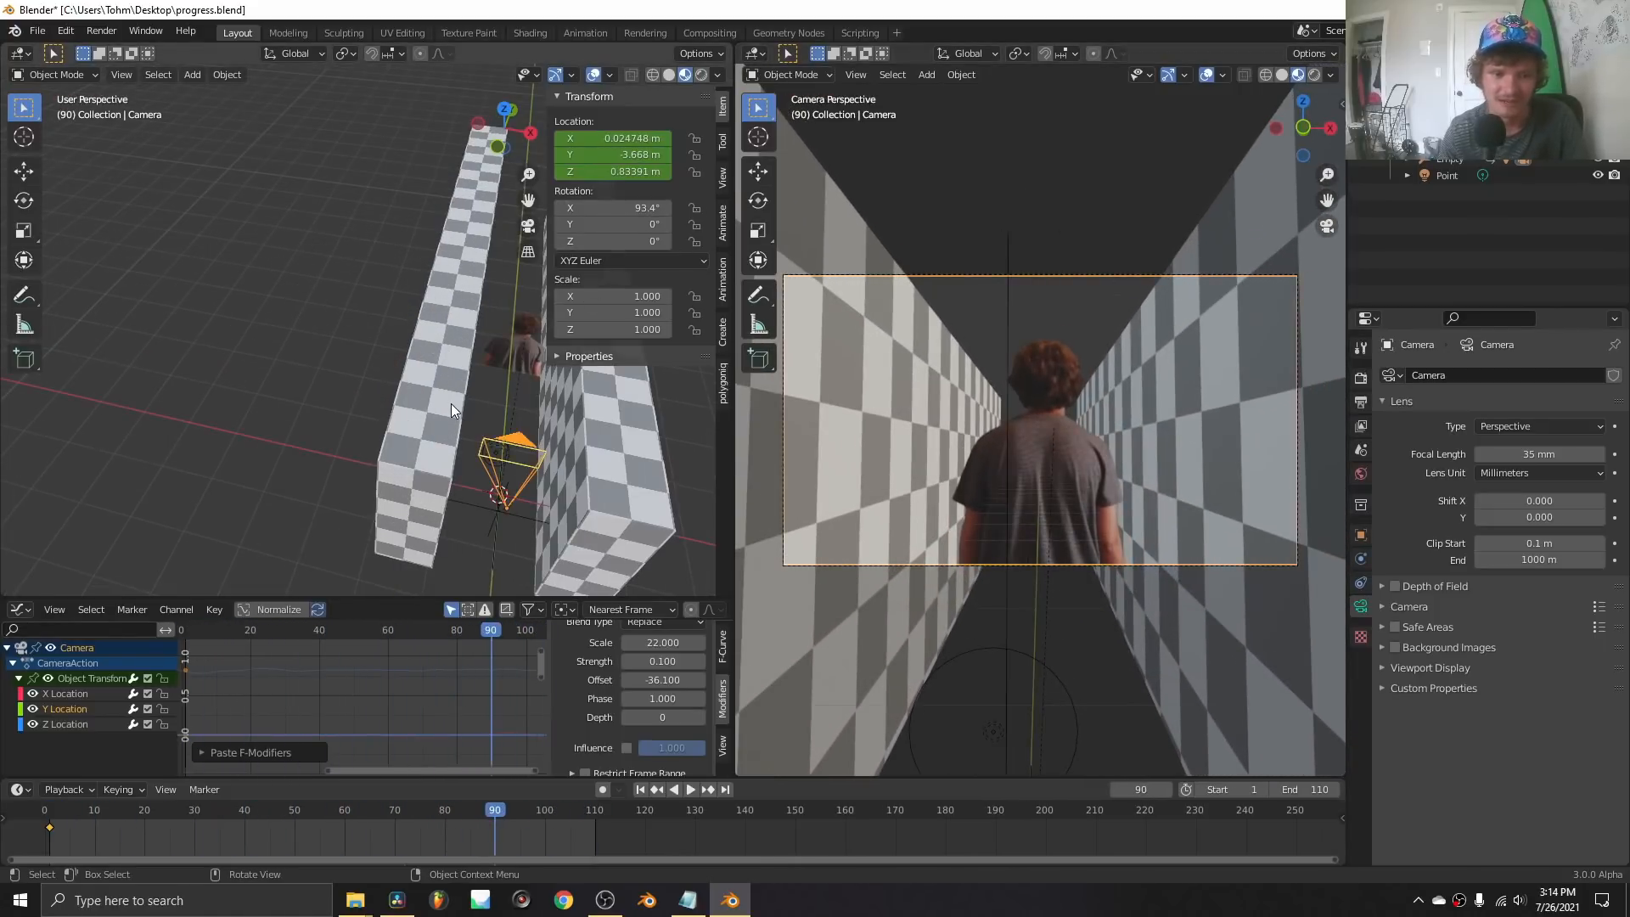
key(shift+Left)
middle_drag(614, 424, 537, 283)
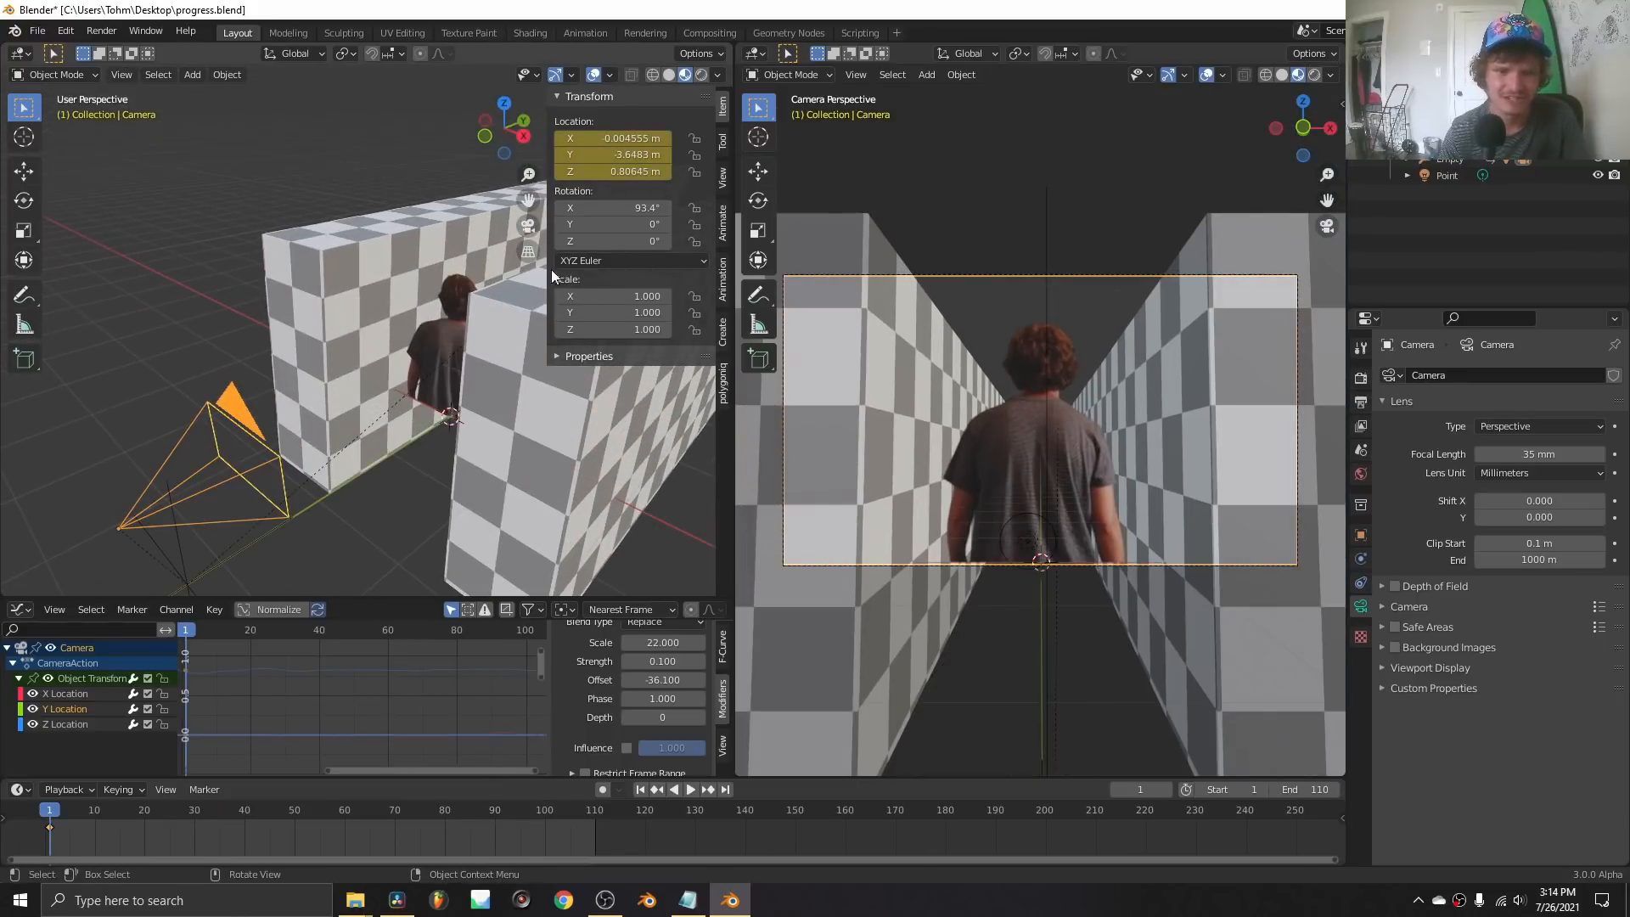
Try changing the camera's X rotation, then undo the change.
mouse_move(633, 207)
mouse_down()
mouse_move(675, 208)
mouse_move(632, 208)
mouse_up()
key(ctrl+z)
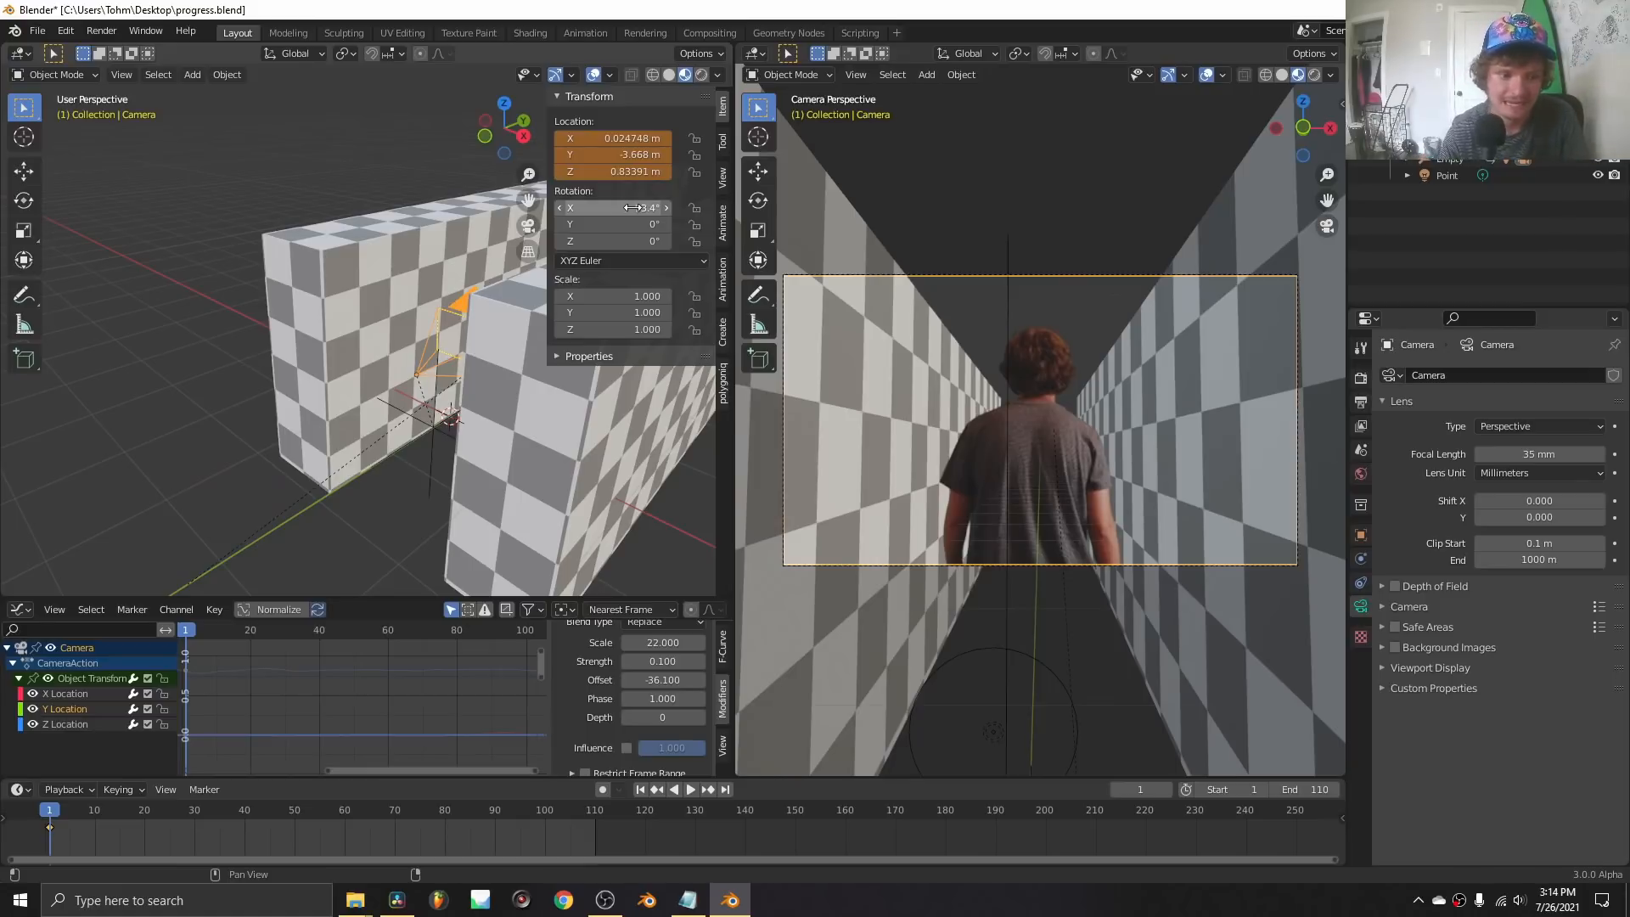
key(ctrl+z)
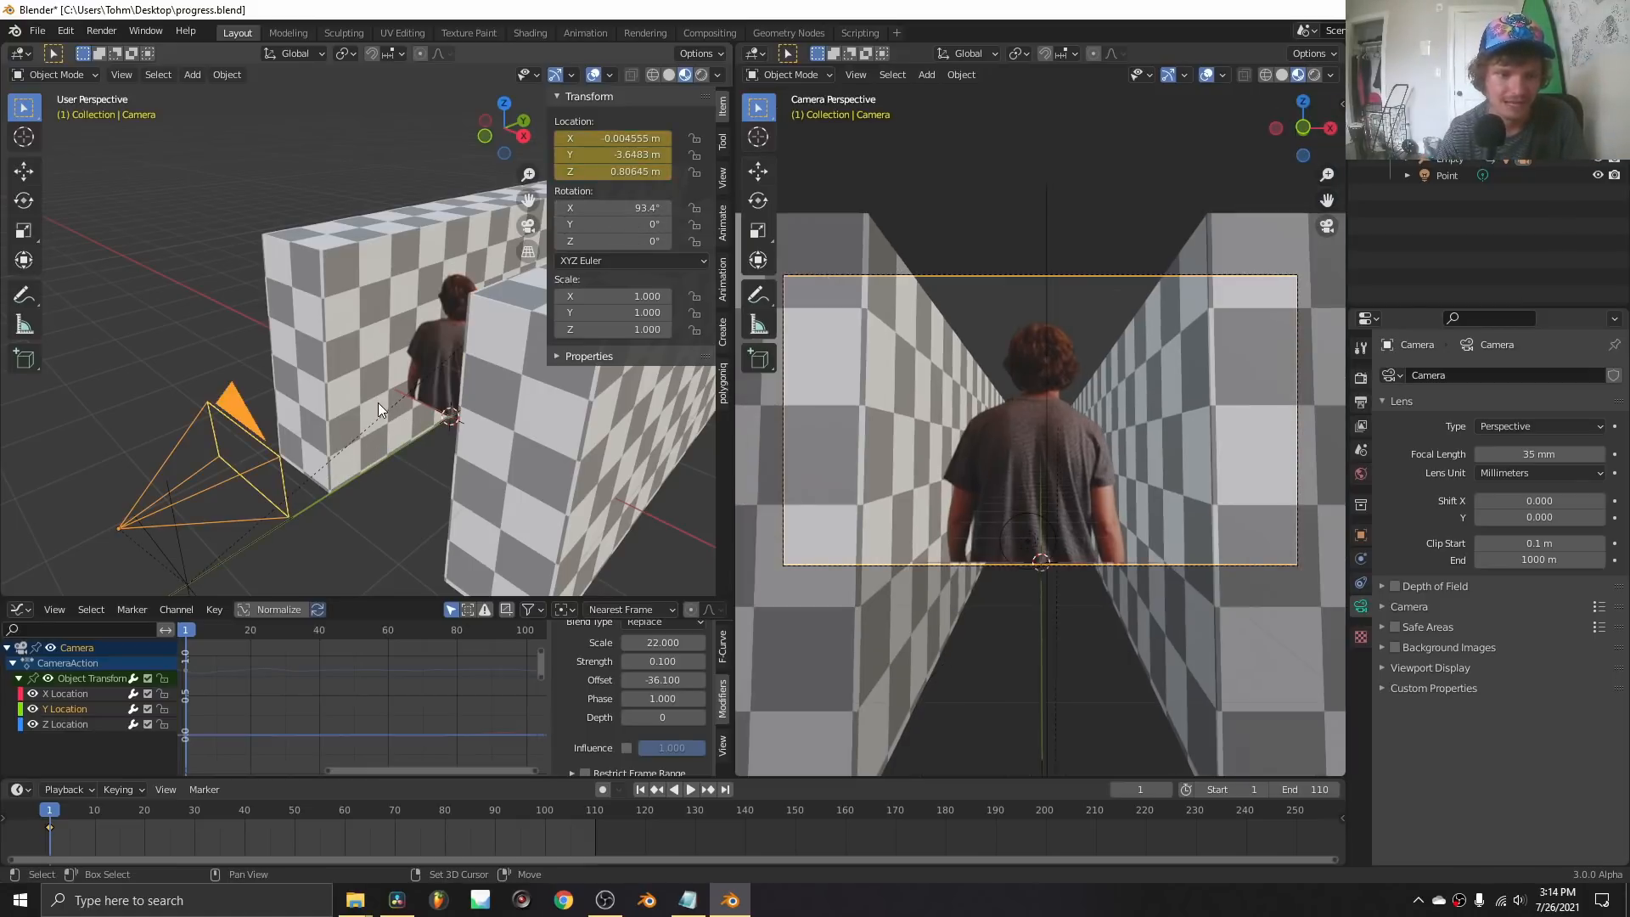
Insert a rotation keyframe for the camera at frame 1 and paste the noise modifier onto the X Euler Rotation curve.
key(i)
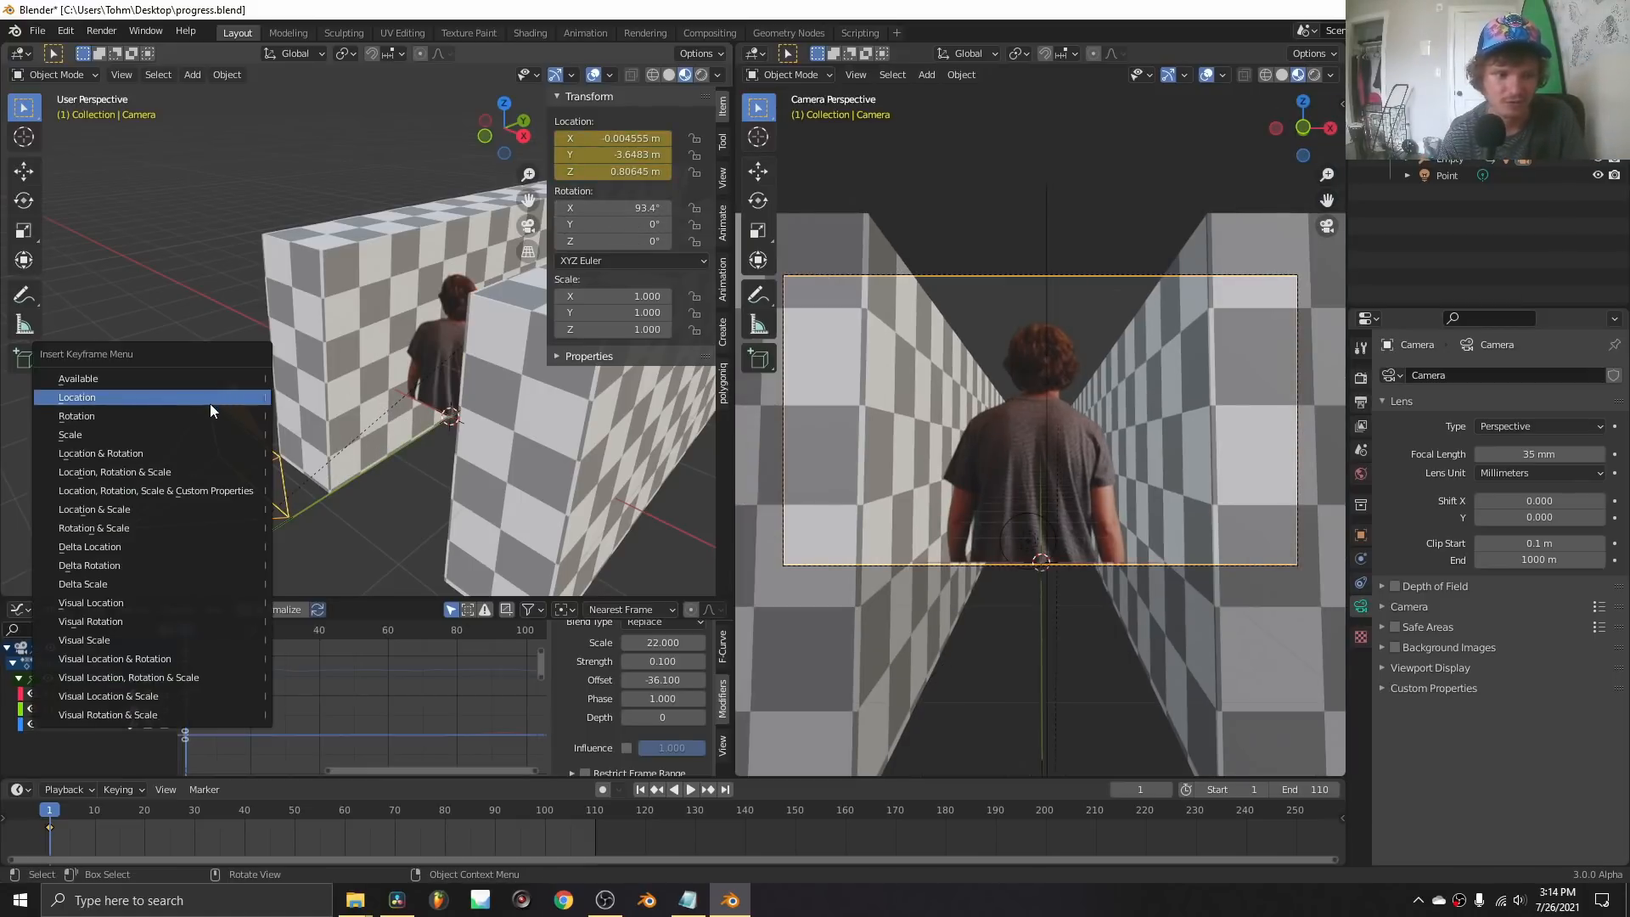
click(195, 415)
click(65, 722)
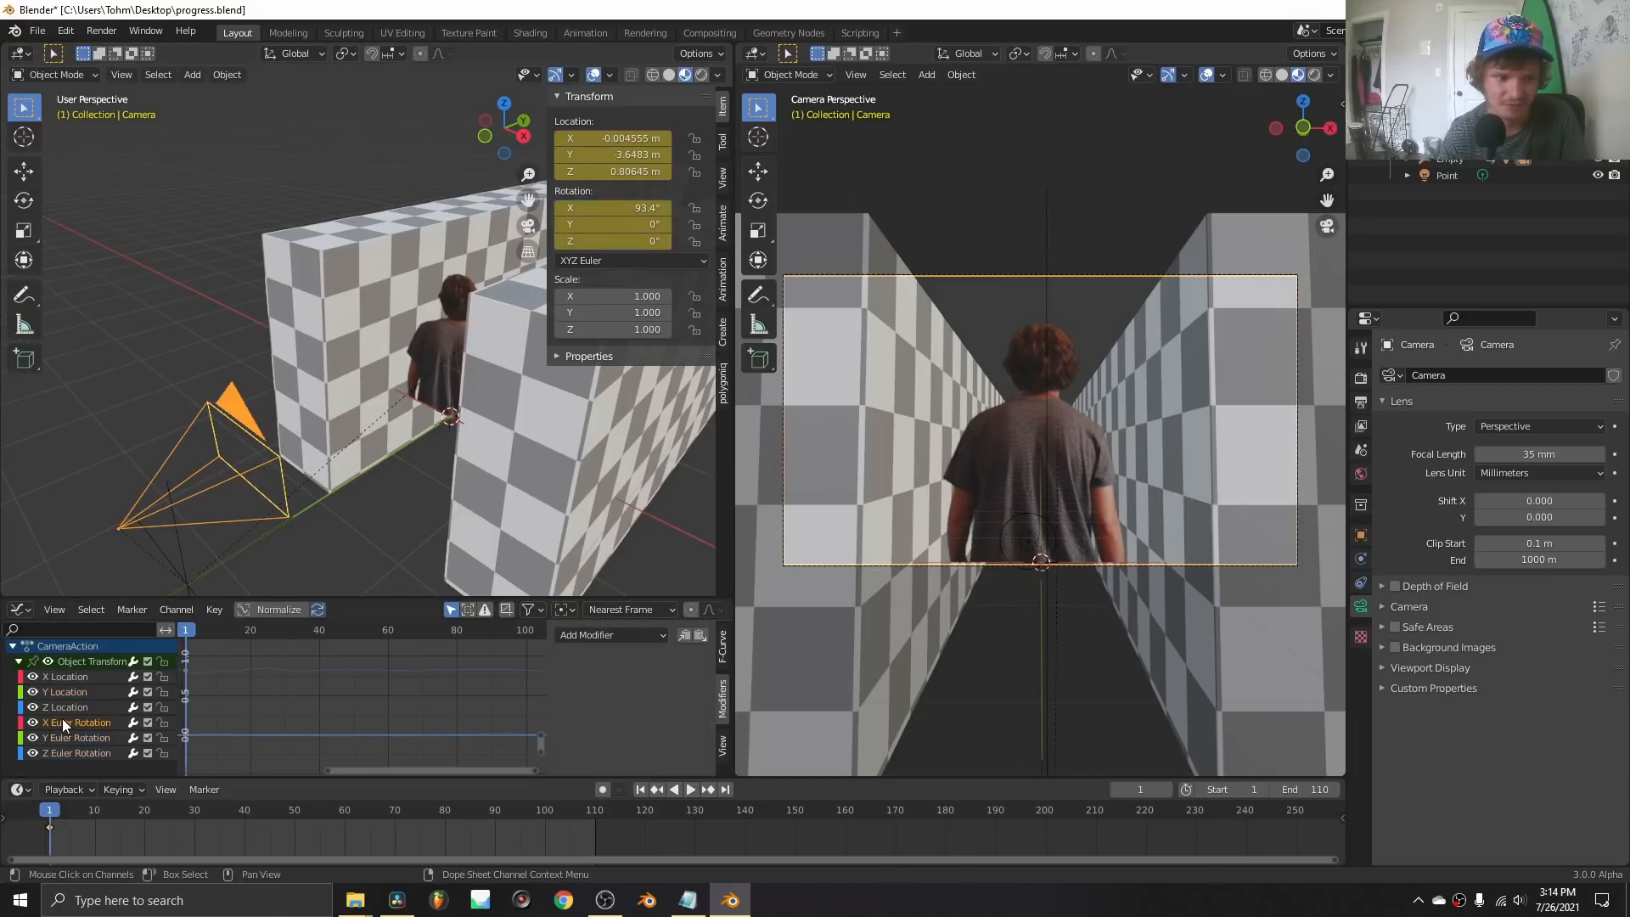
click(698, 635)
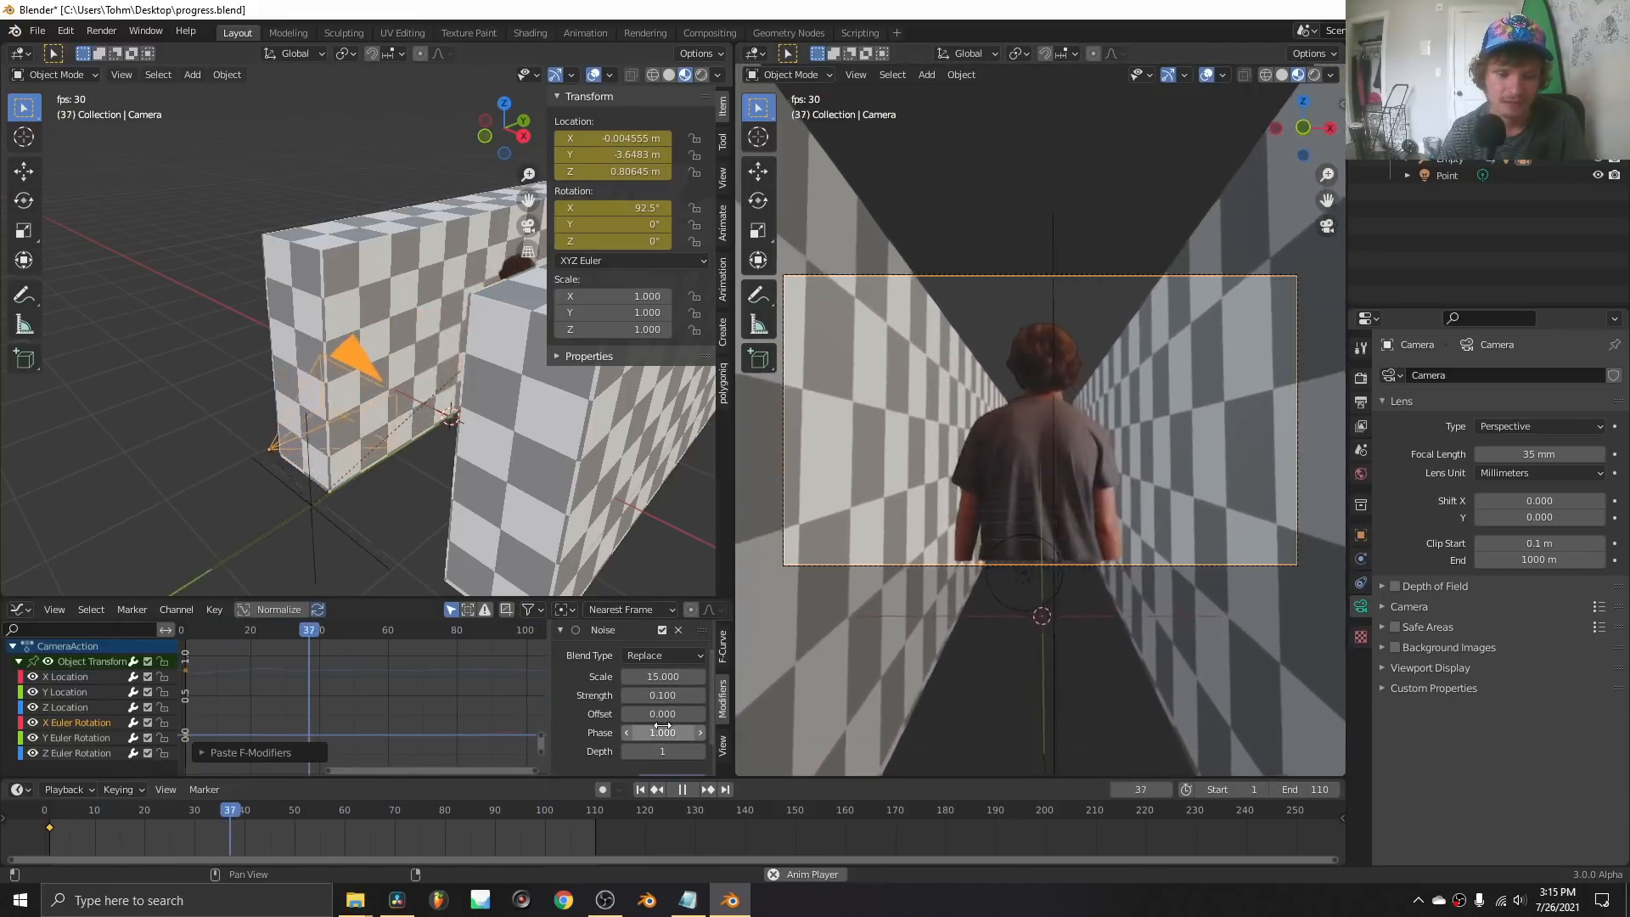
Set the X Euler Rotation noise offset to 63.2, playing the animation to judge the shake.
key(space)
key(space)
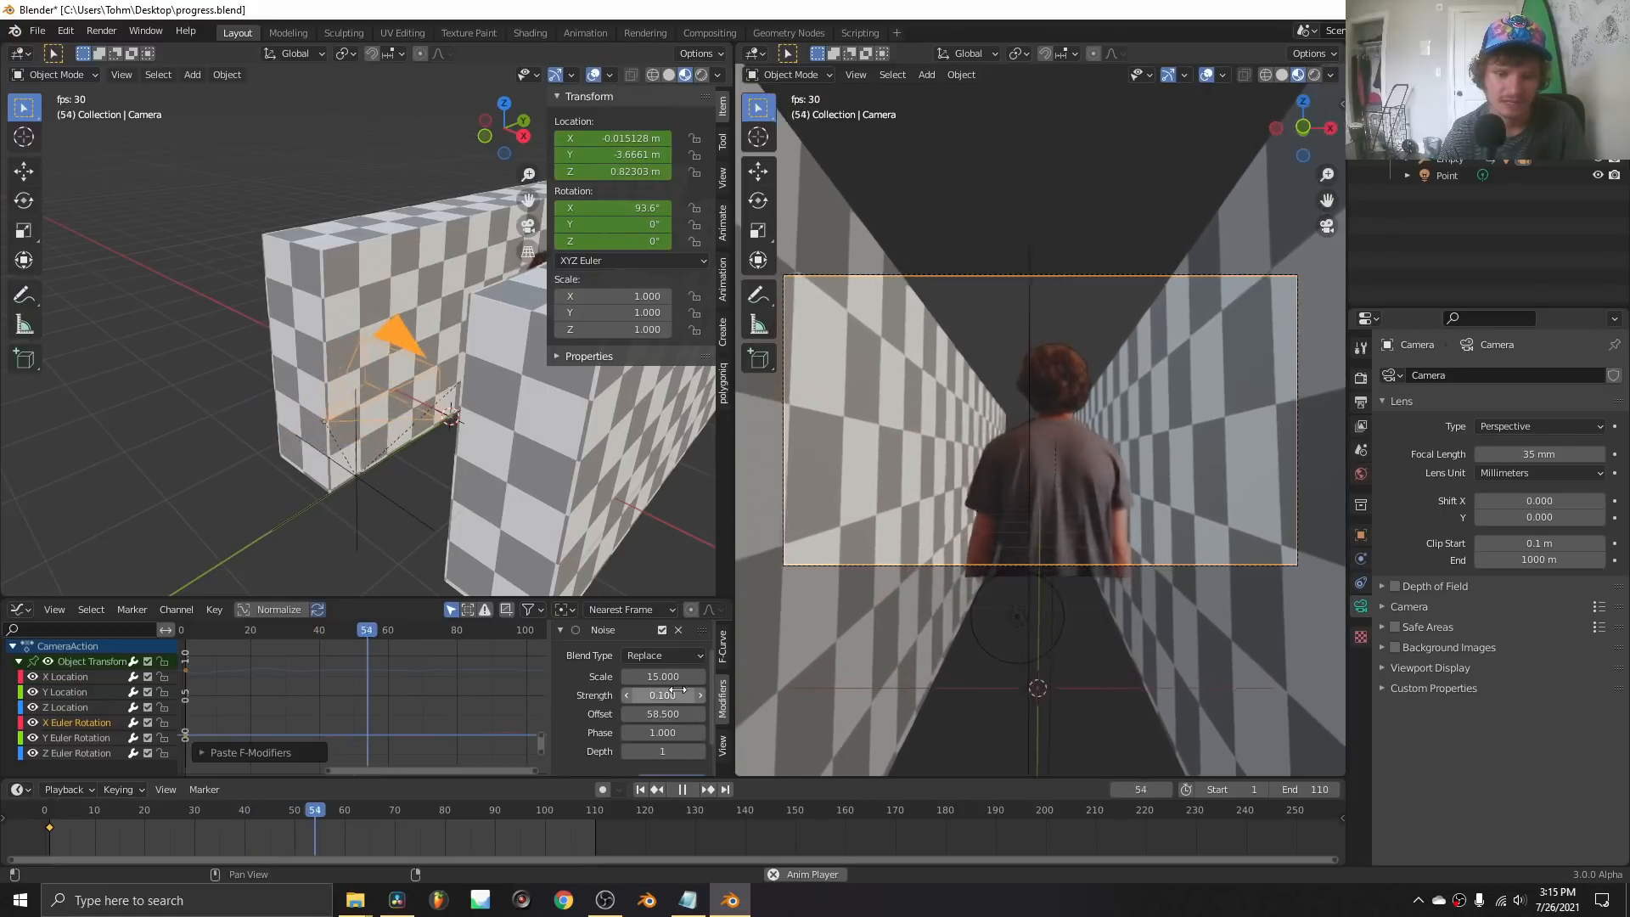
key(space)
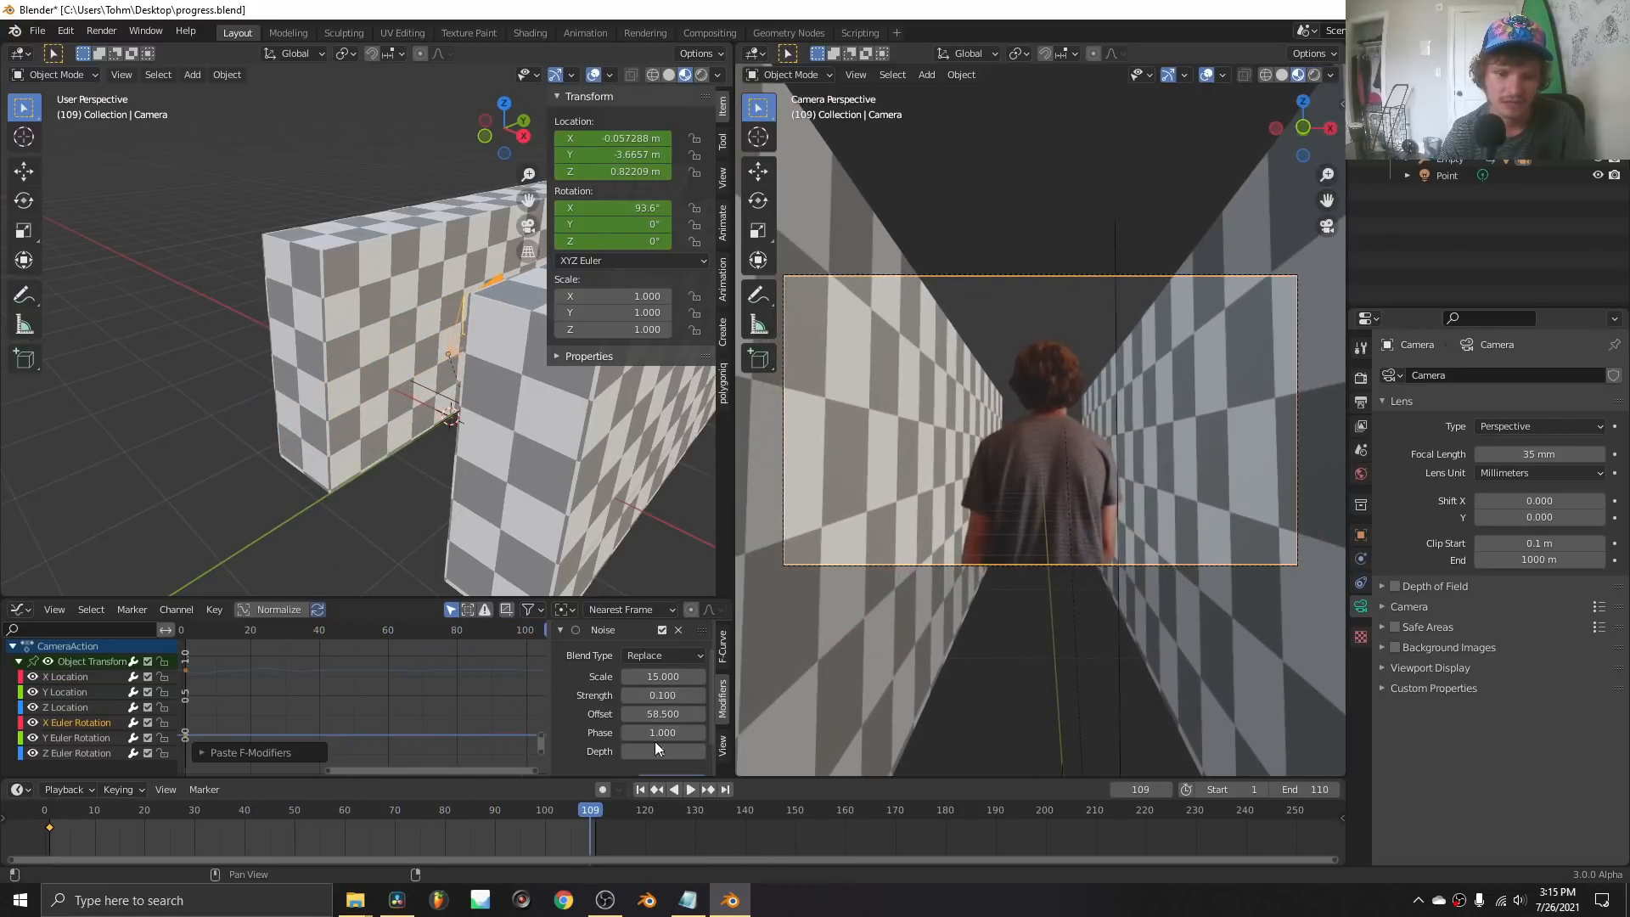
key(space)
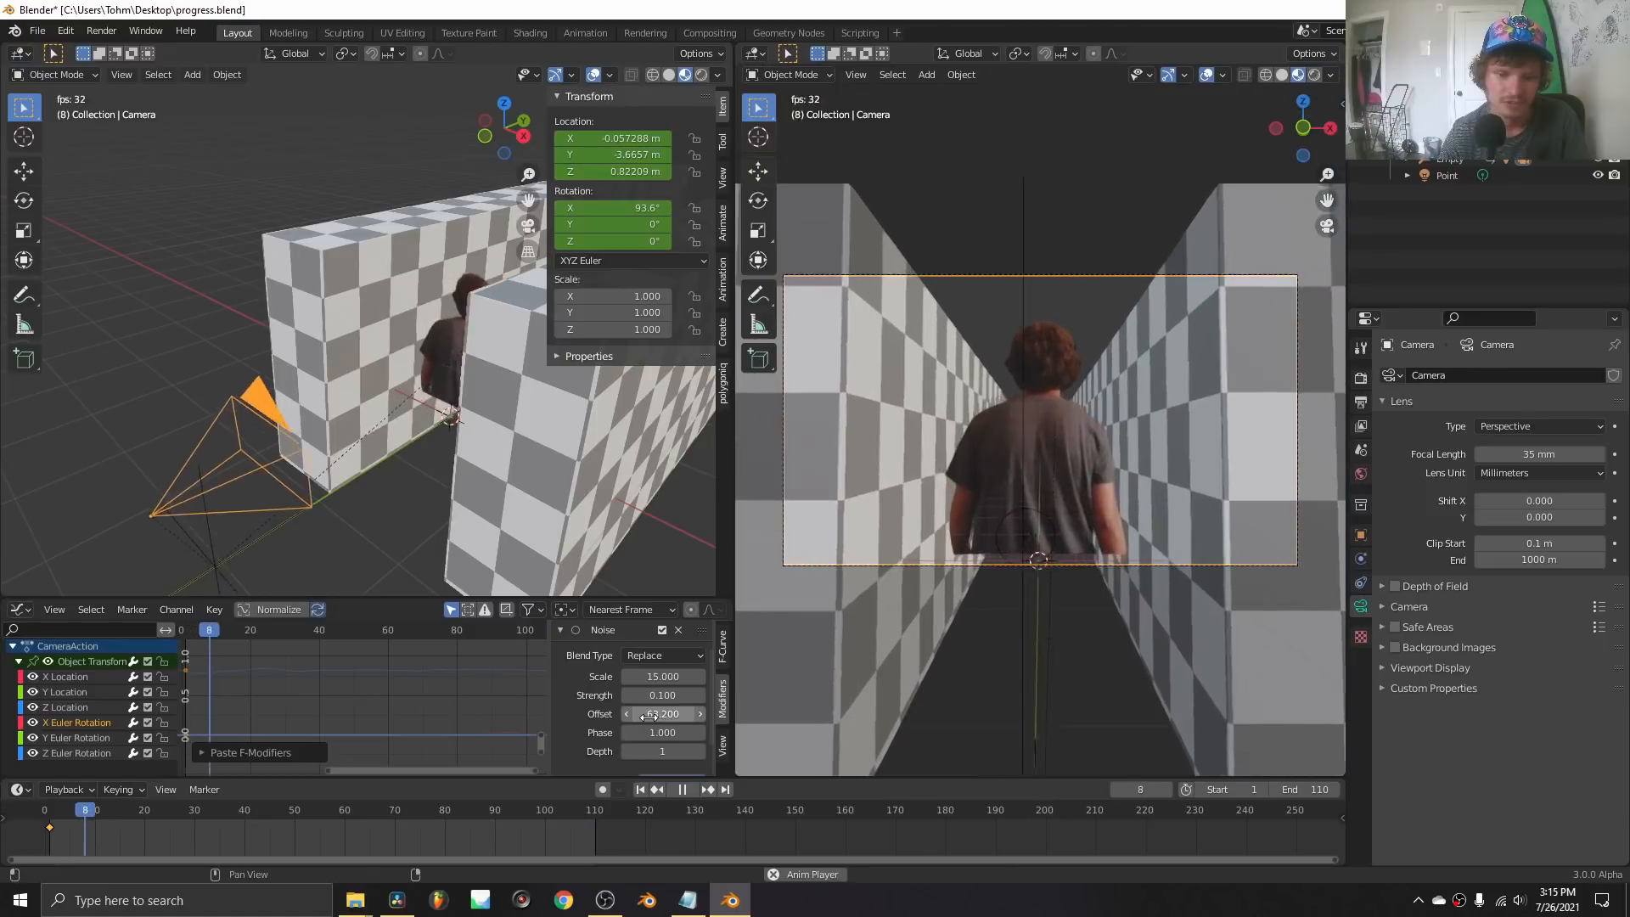
key(space)
Copy the X Euler Rotation noise modifier onto the Z Euler Rotation curve, testing and undoing a Z rotation change.
scroll(681, 658, up, 2)
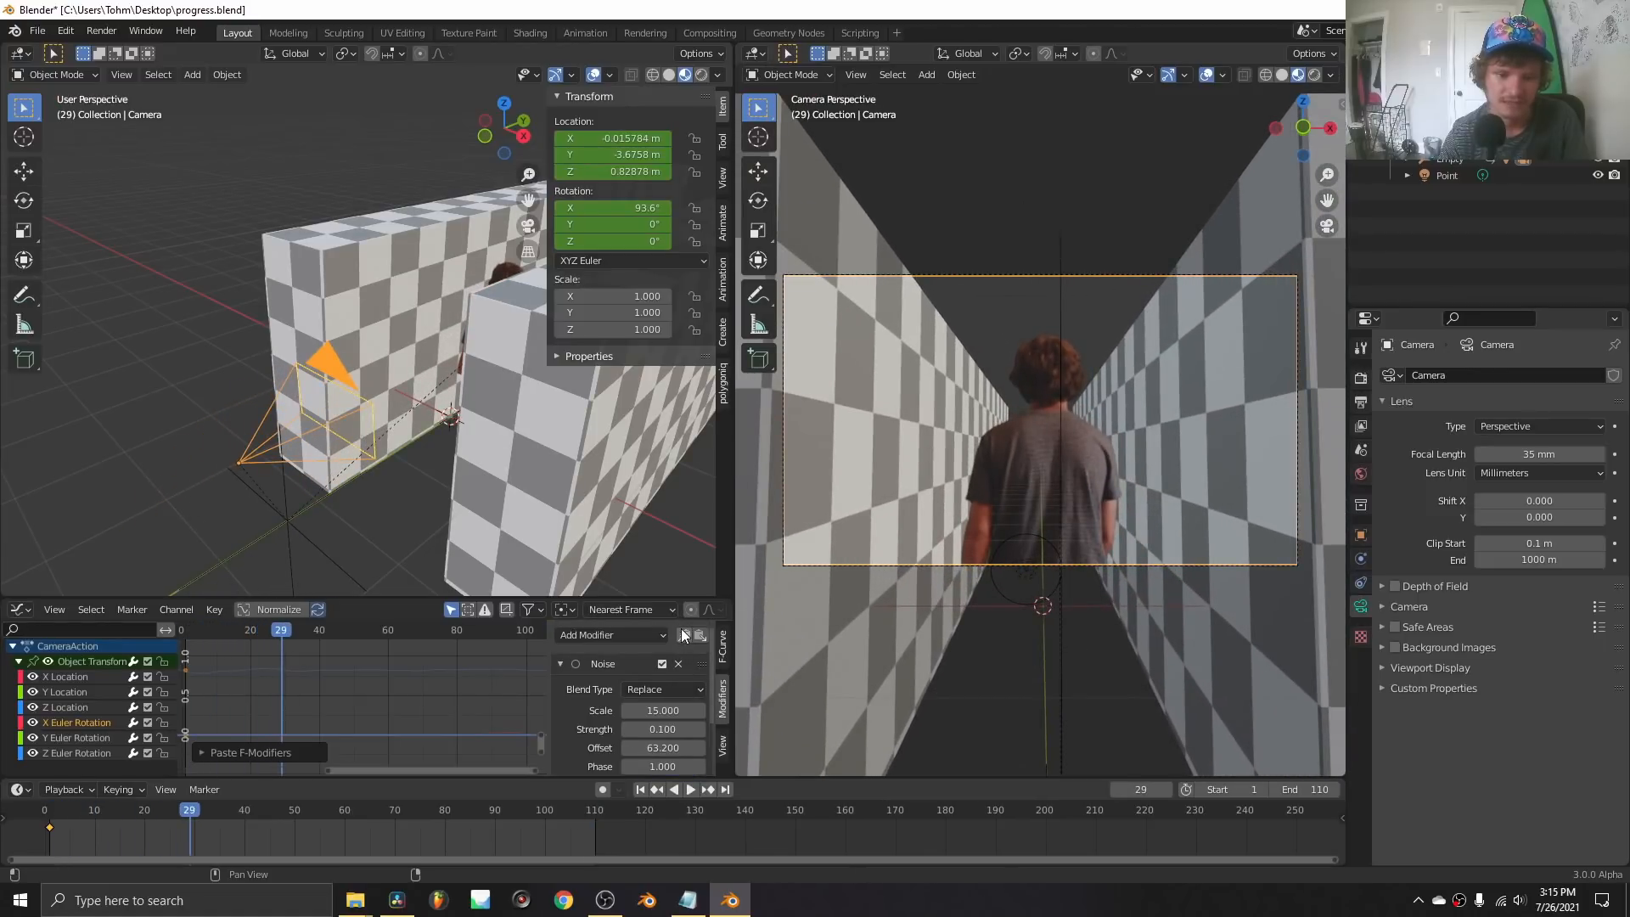
click(79, 752)
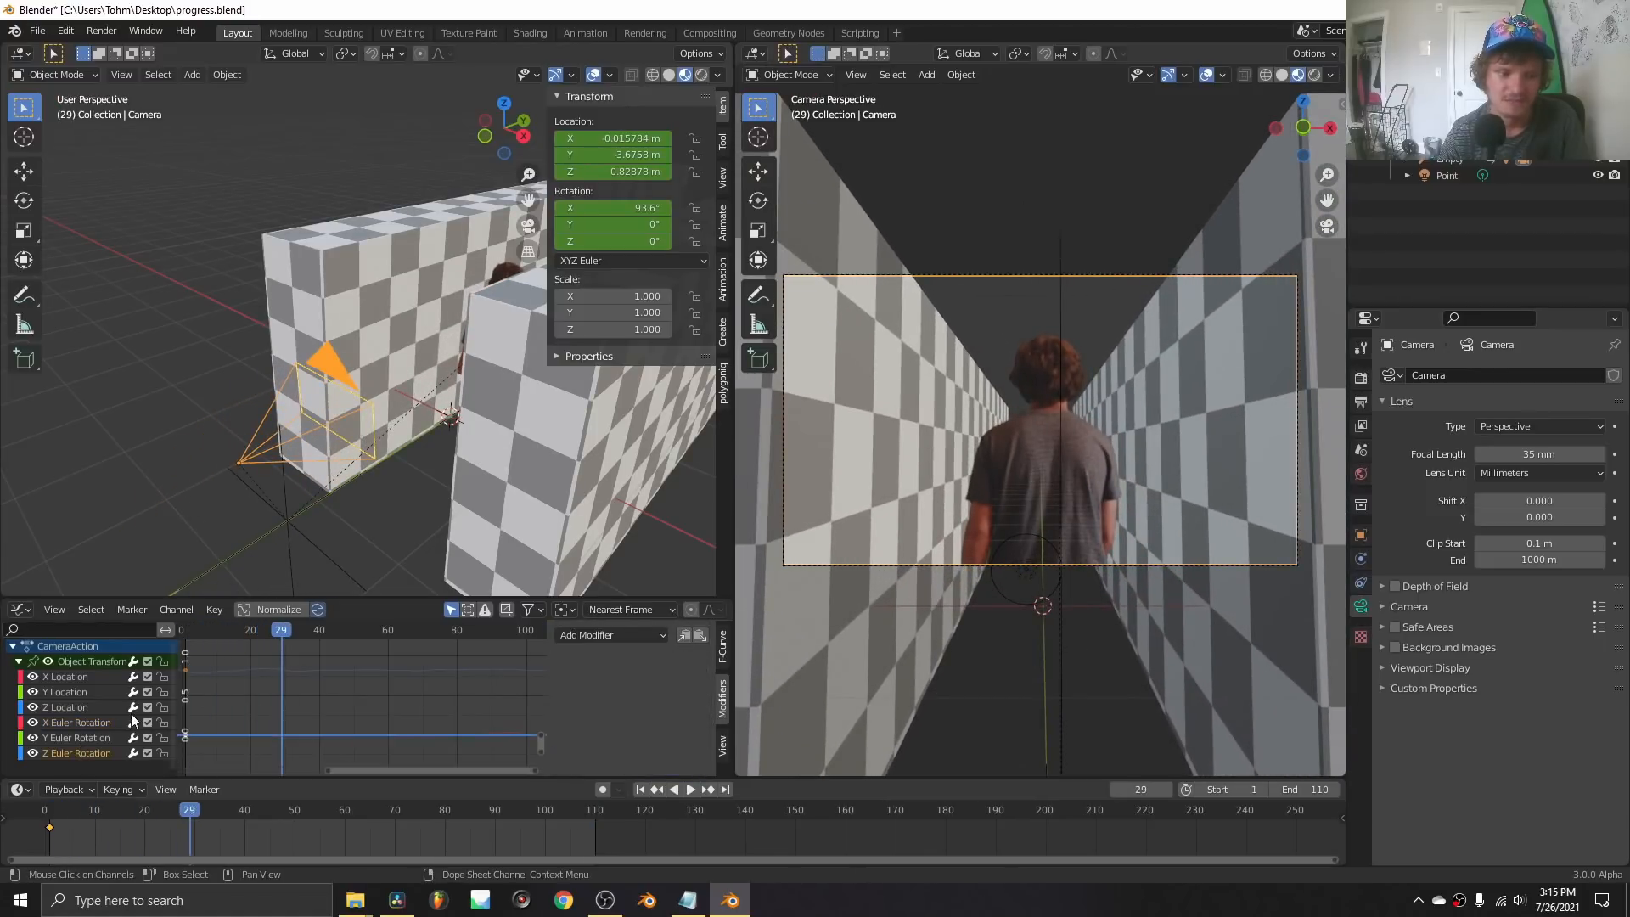
drag(614, 236, 620, 236)
key(ctrl+z)
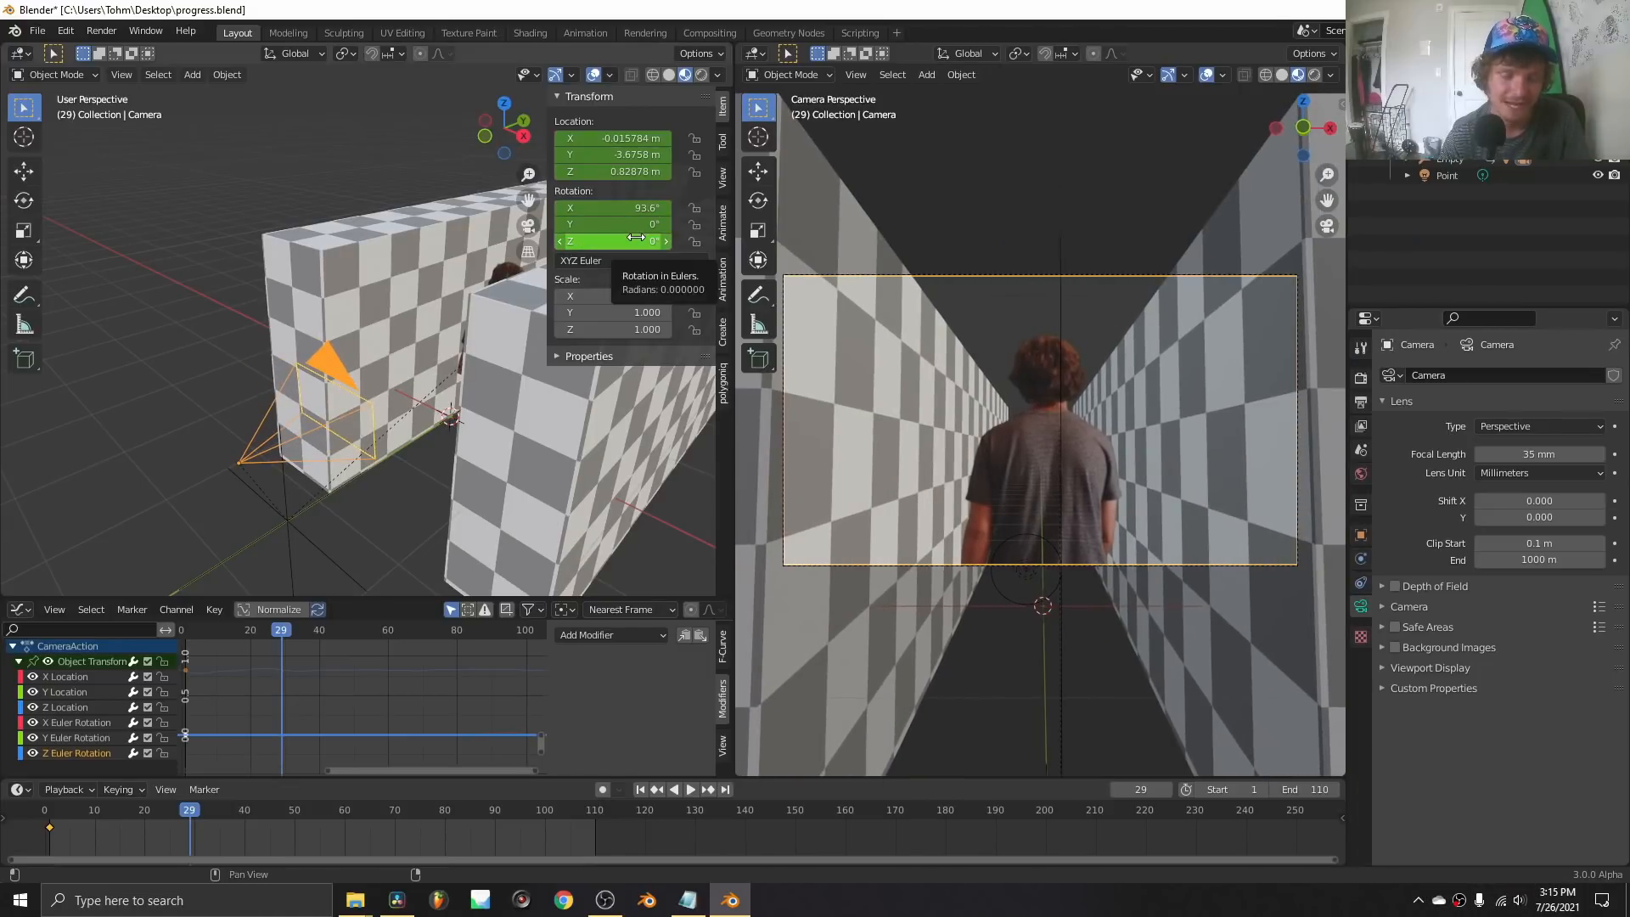
click(700, 636)
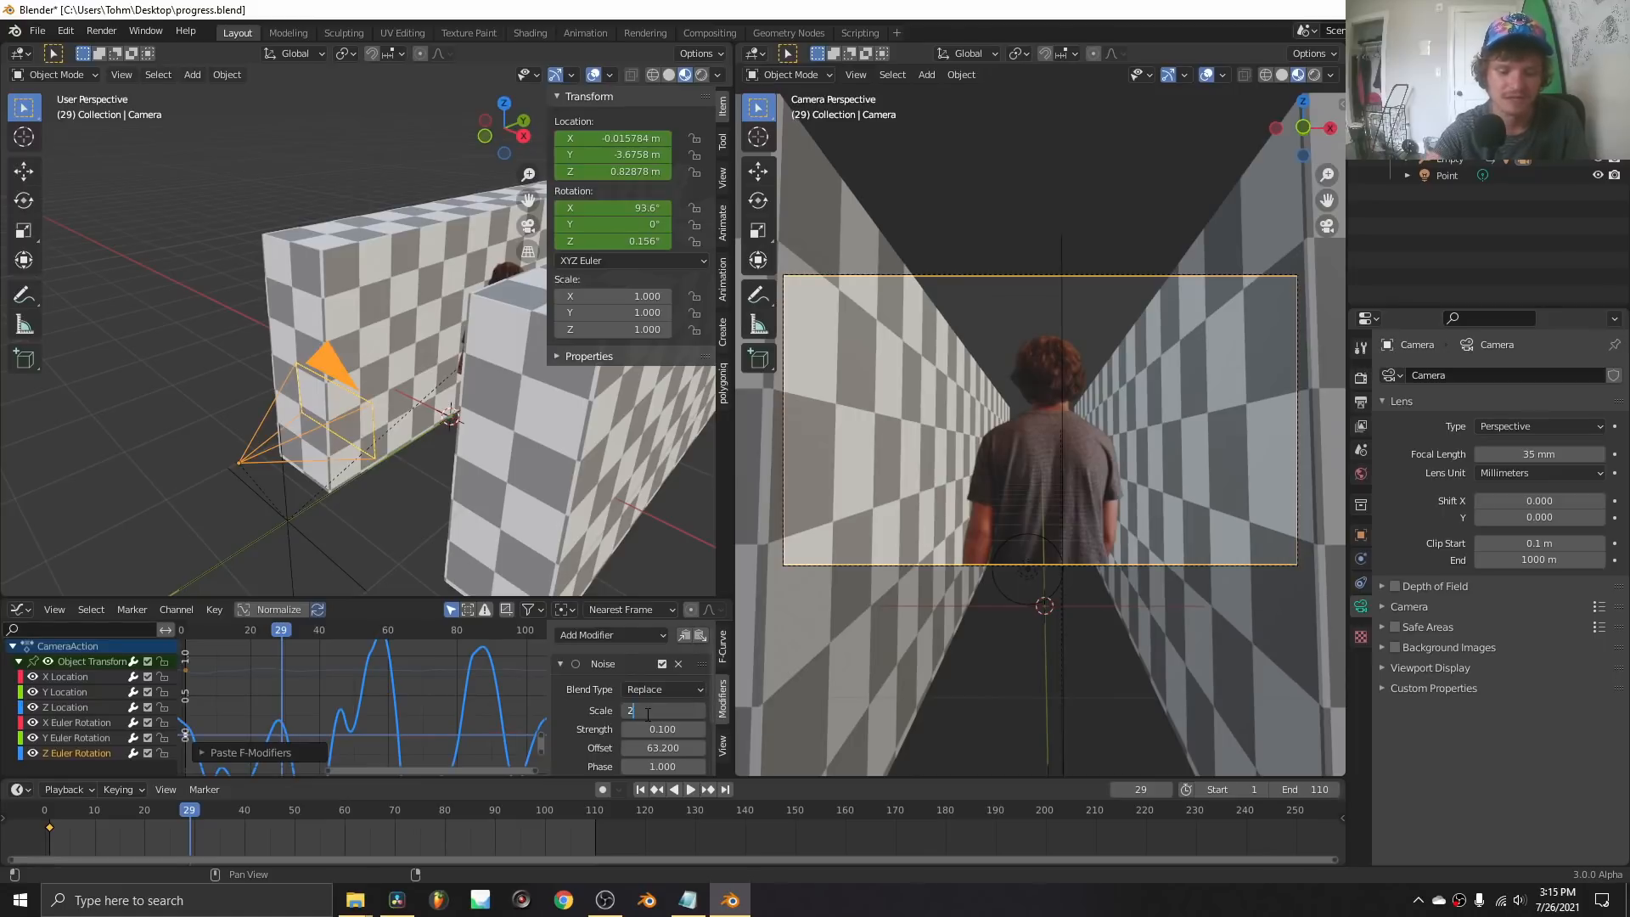
Set the Z Euler Rotation noise scale to 20 and strength to 0.14, then play the animation.
key(Return)
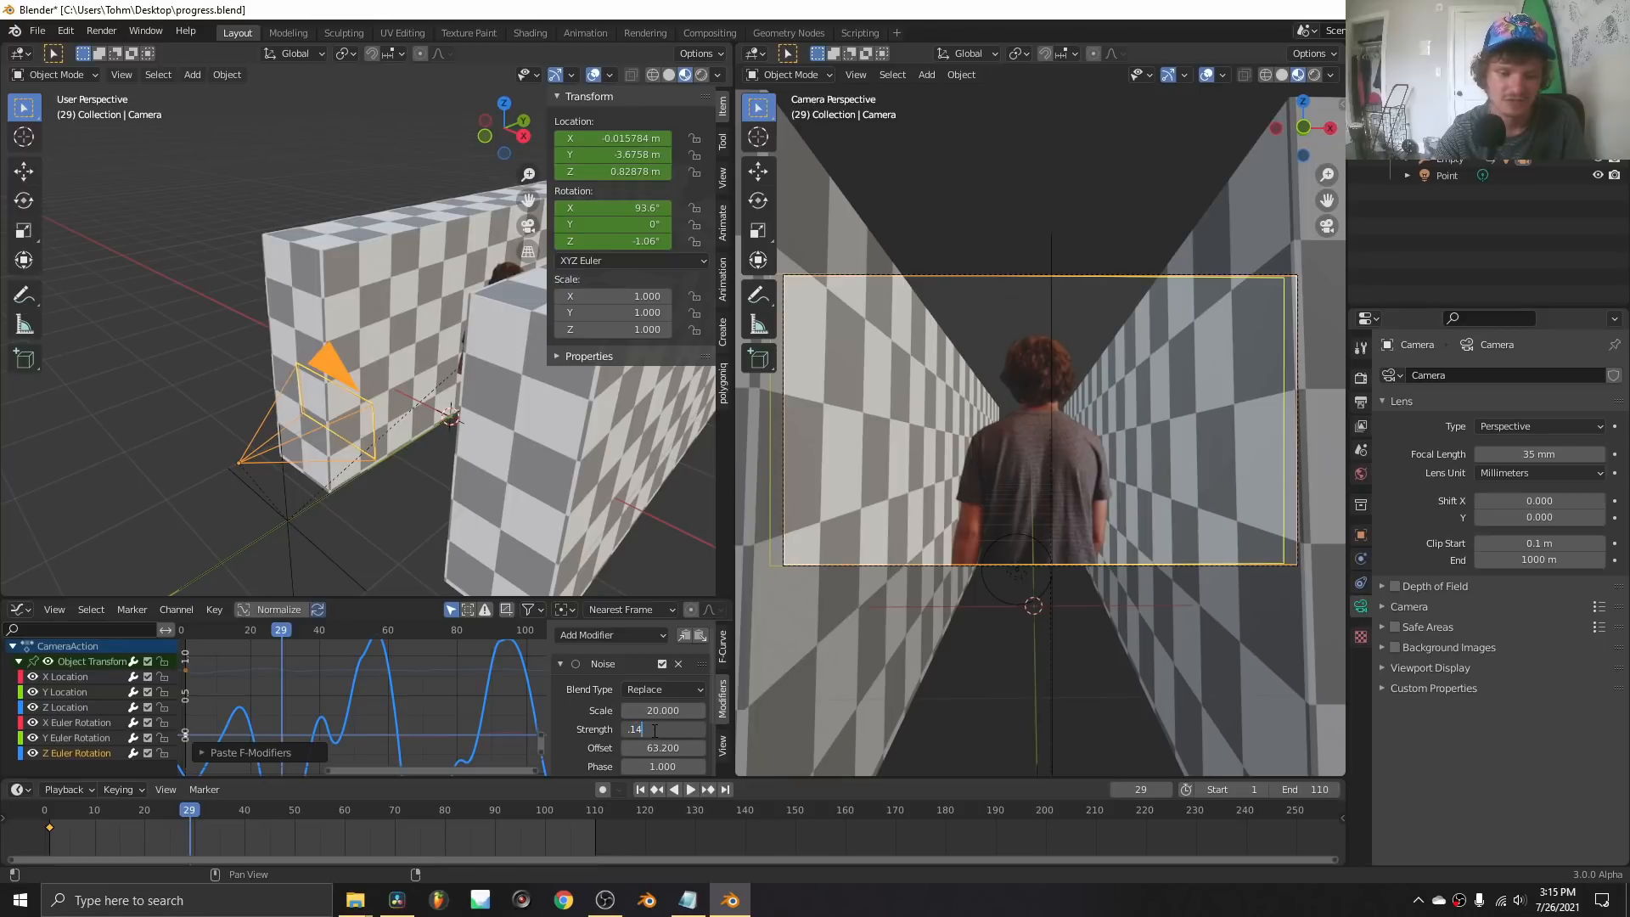
click(654, 730)
text(.14)
key(Return)
key(space)
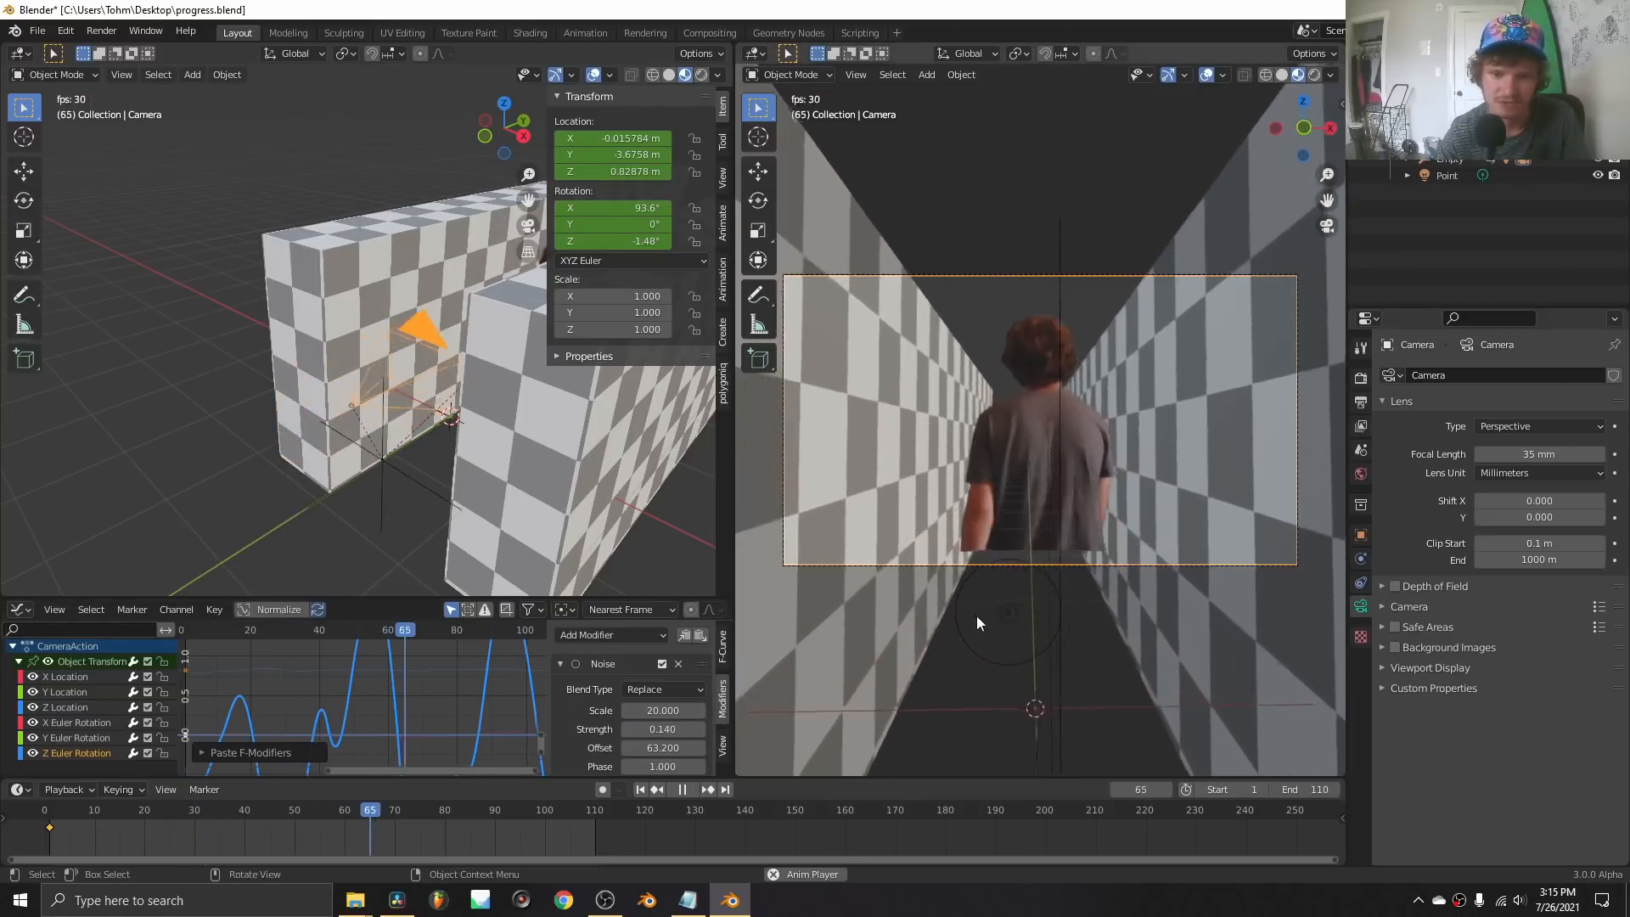
Set the Z Euler Rotation noise depth to 0 and scale to 25 during playback.
scroll(630, 739, down, 2)
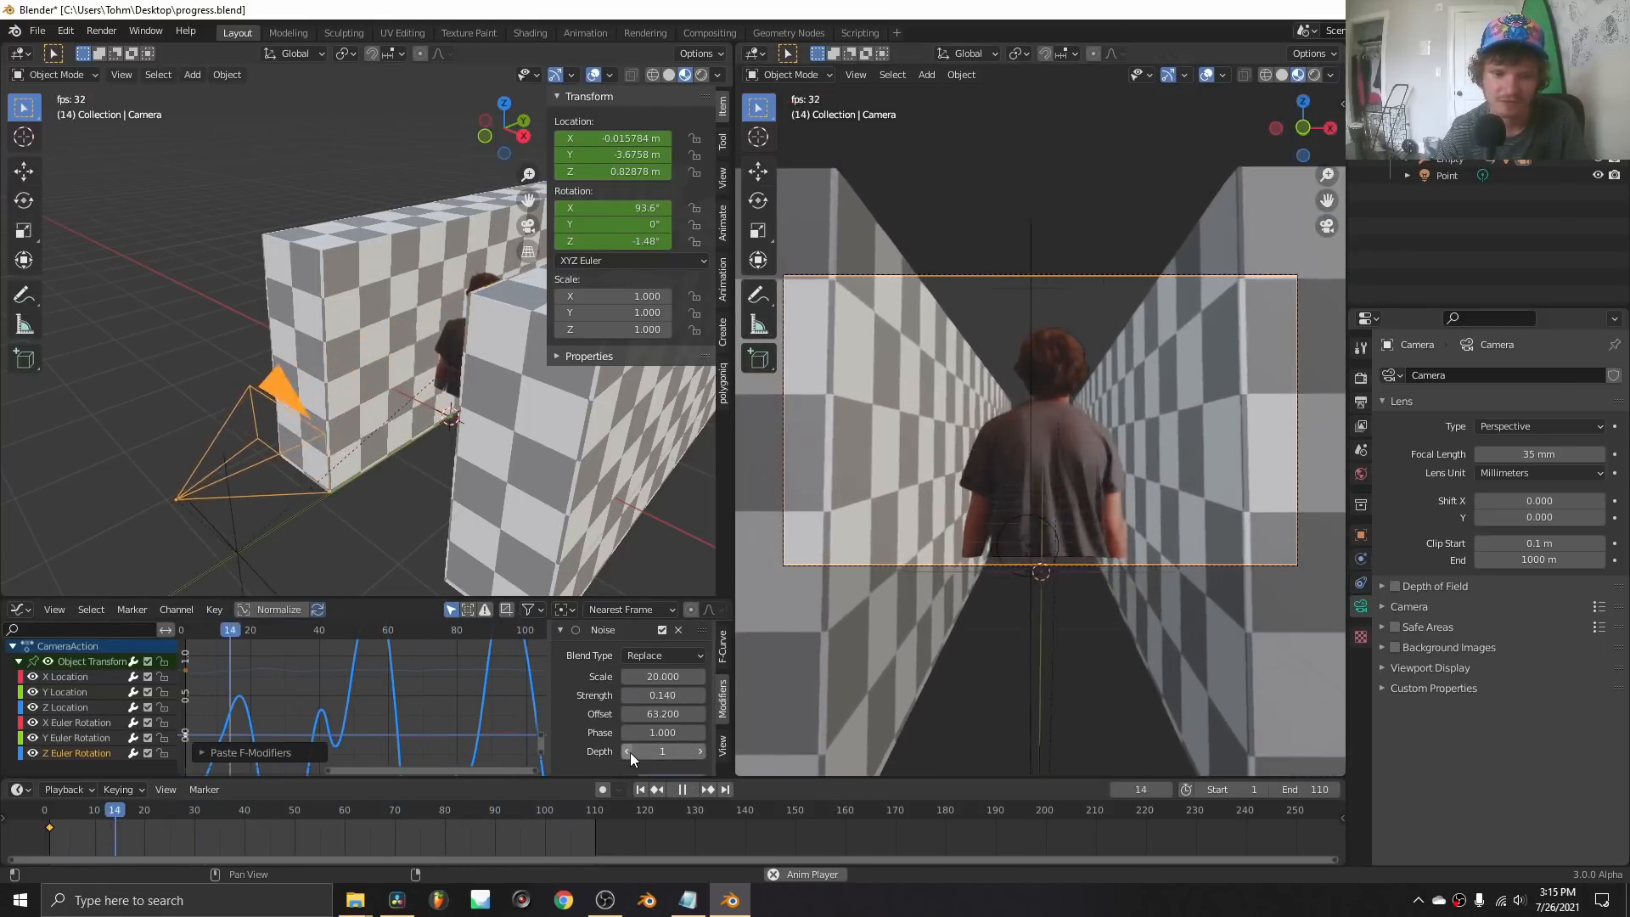
click(627, 751)
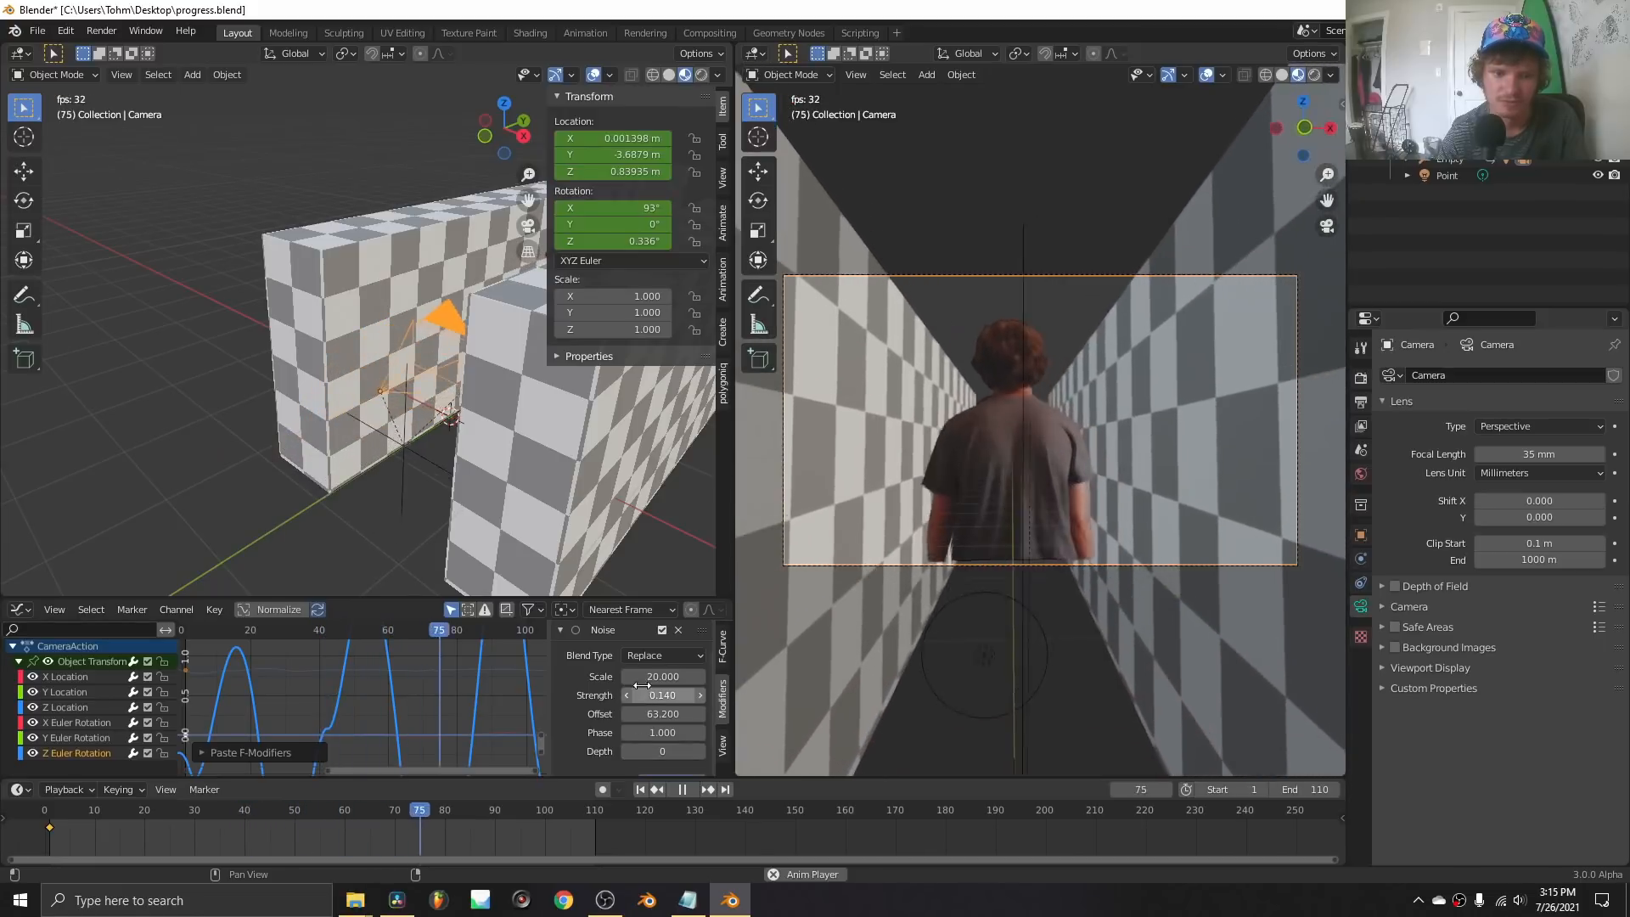
click(647, 676)
text(25)
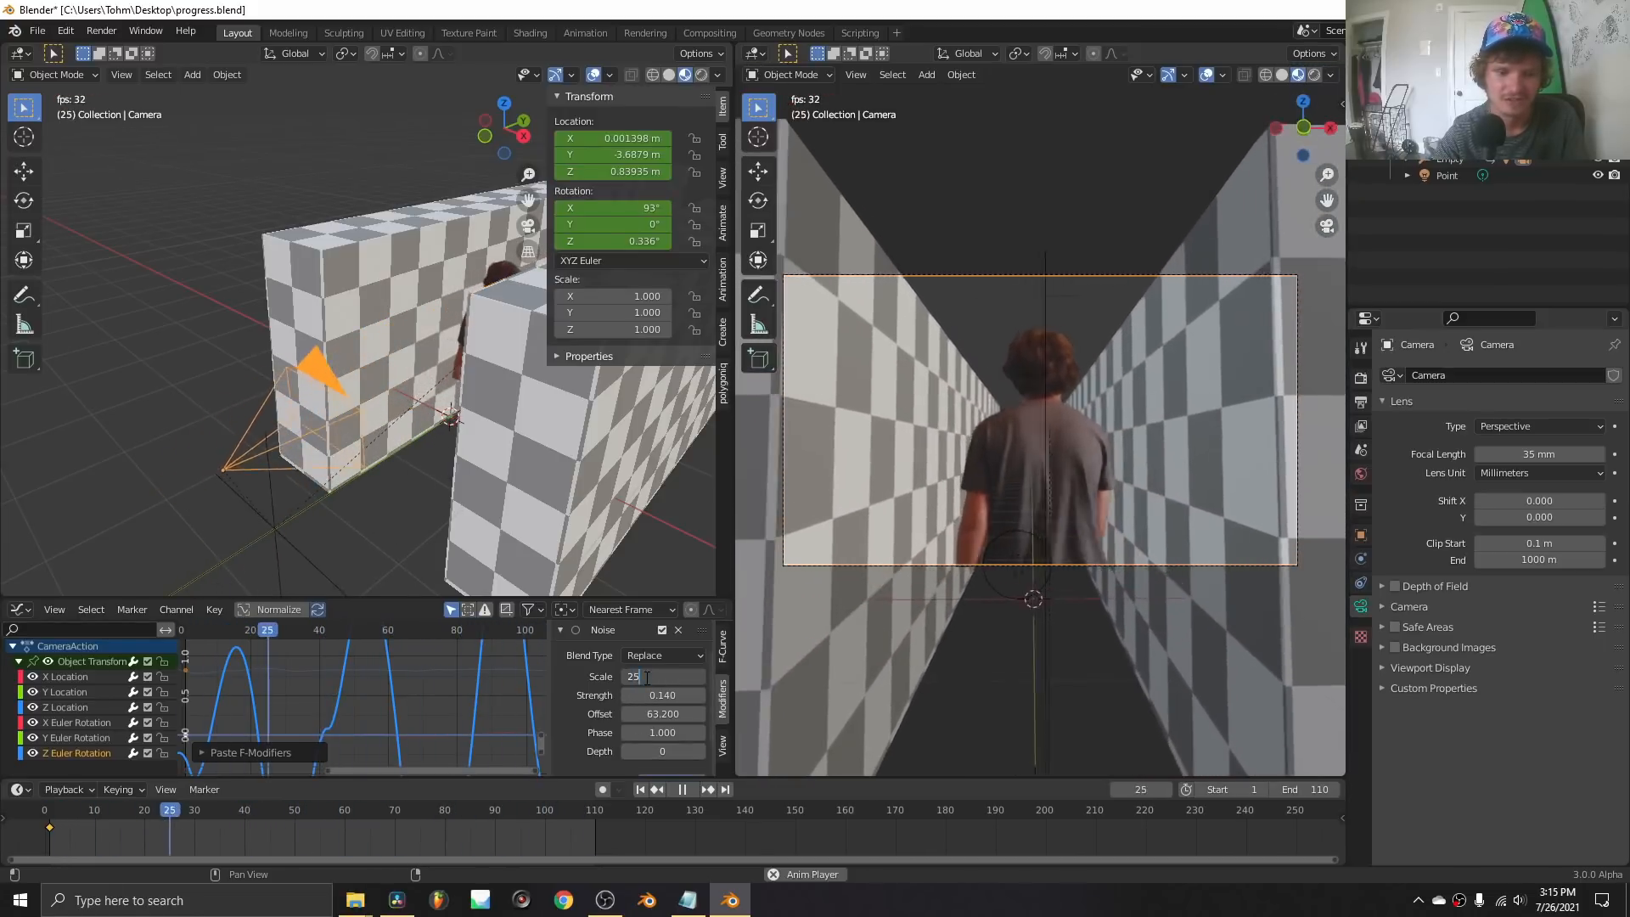
key(Return)
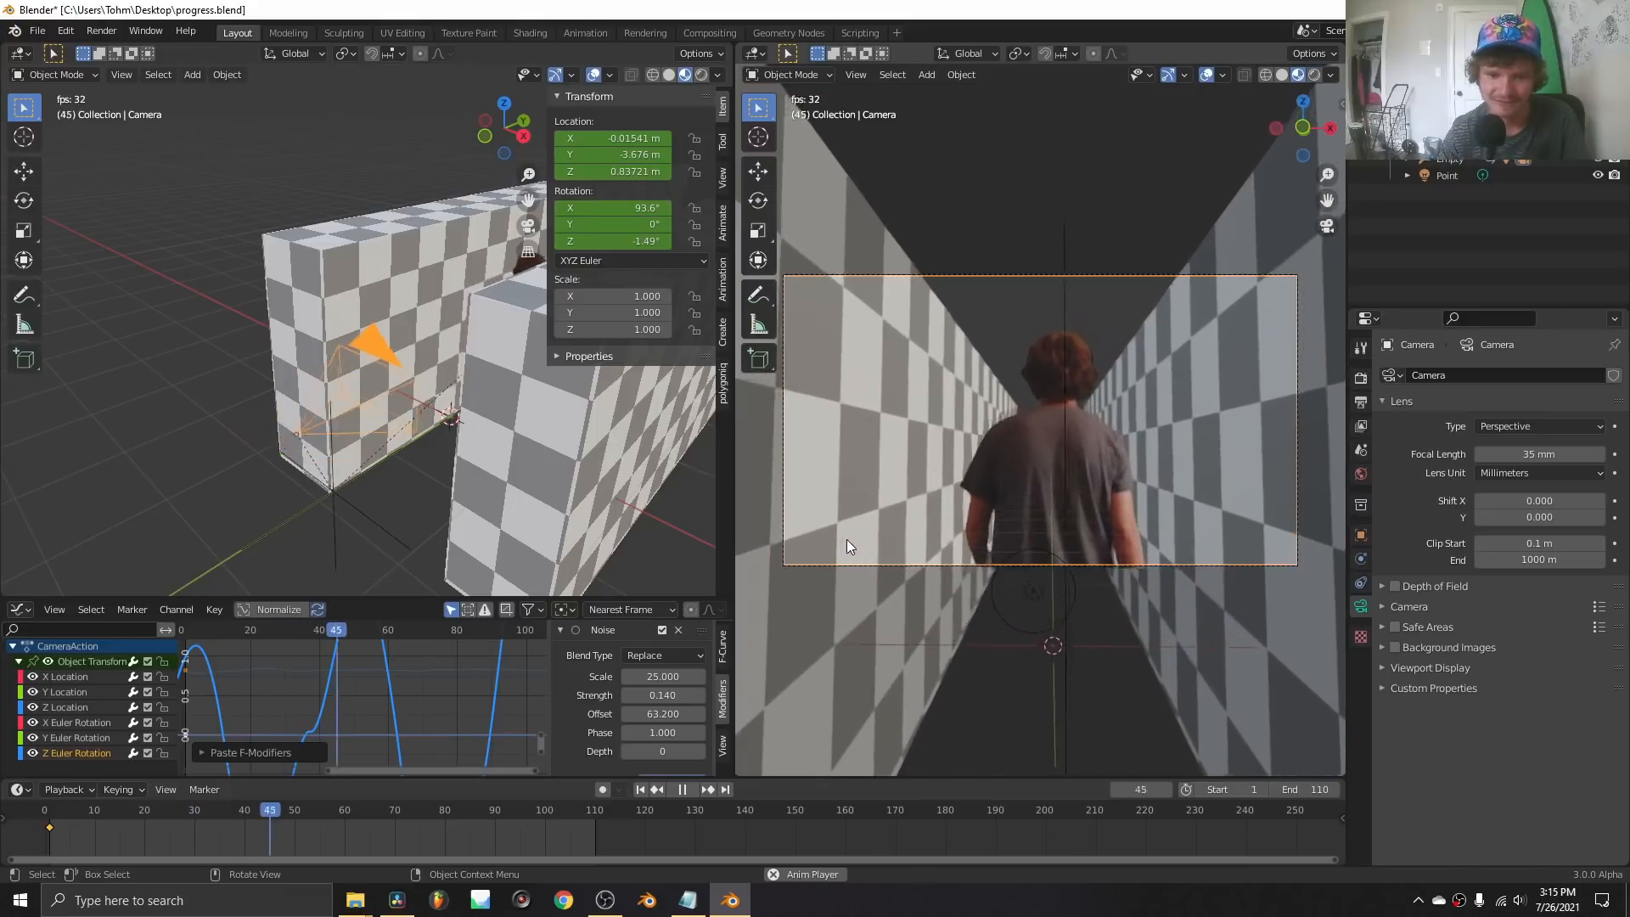
Select the Y Euler Rotation curve, test the camera's Y rotation and play the animation to check the overall shake.
key(space)
click(90, 739)
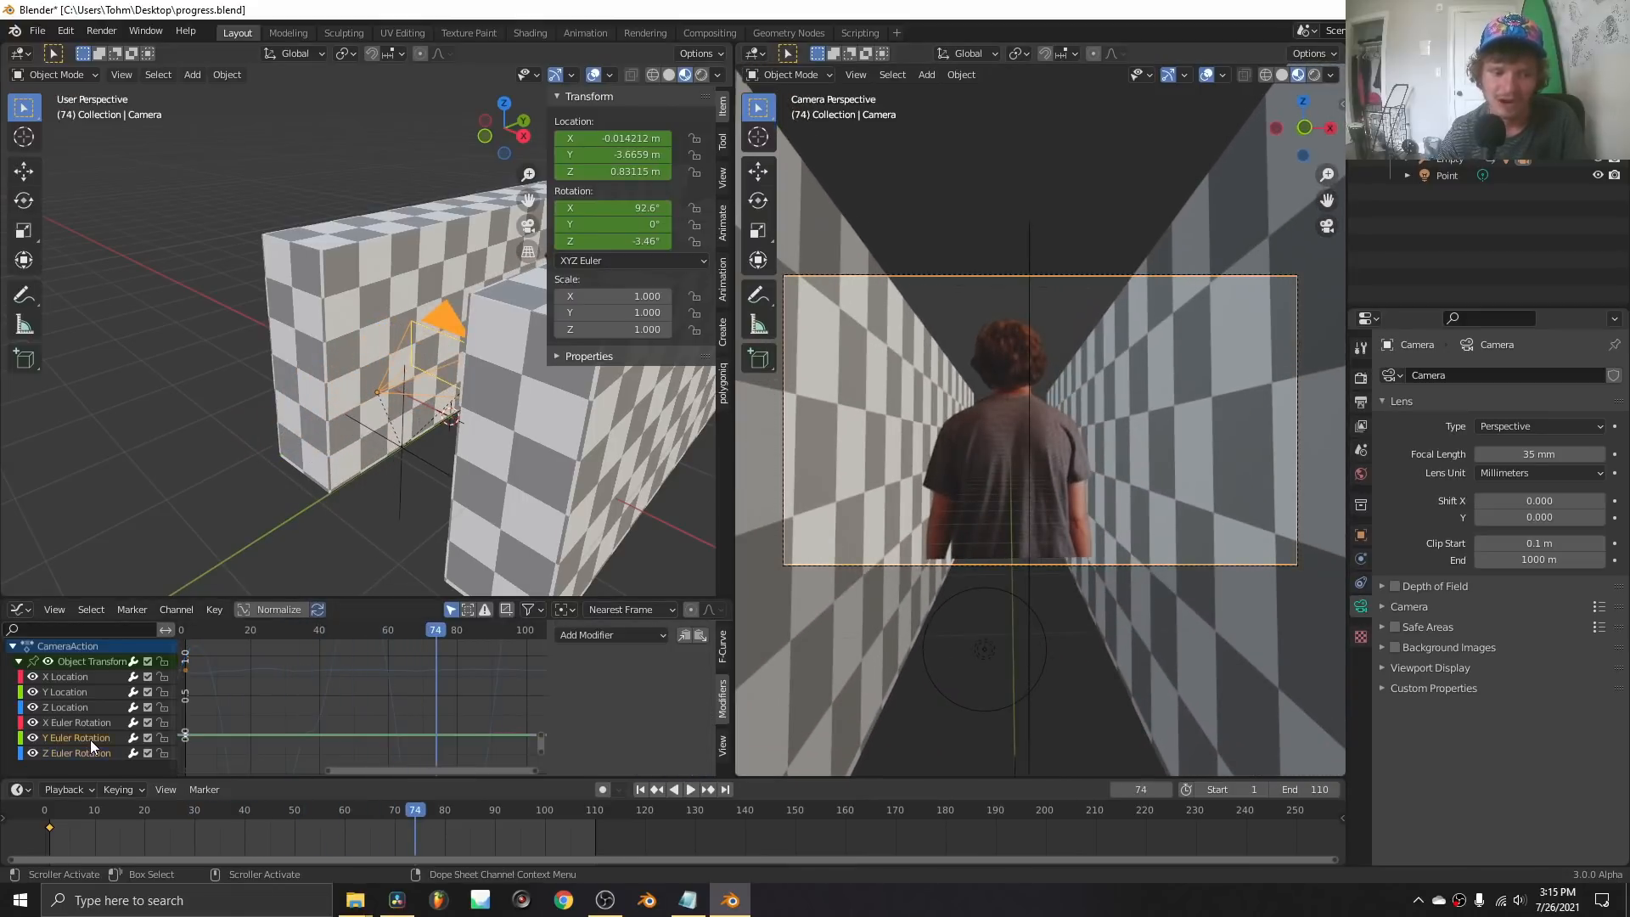
drag(624, 225, 622, 225)
key(space)
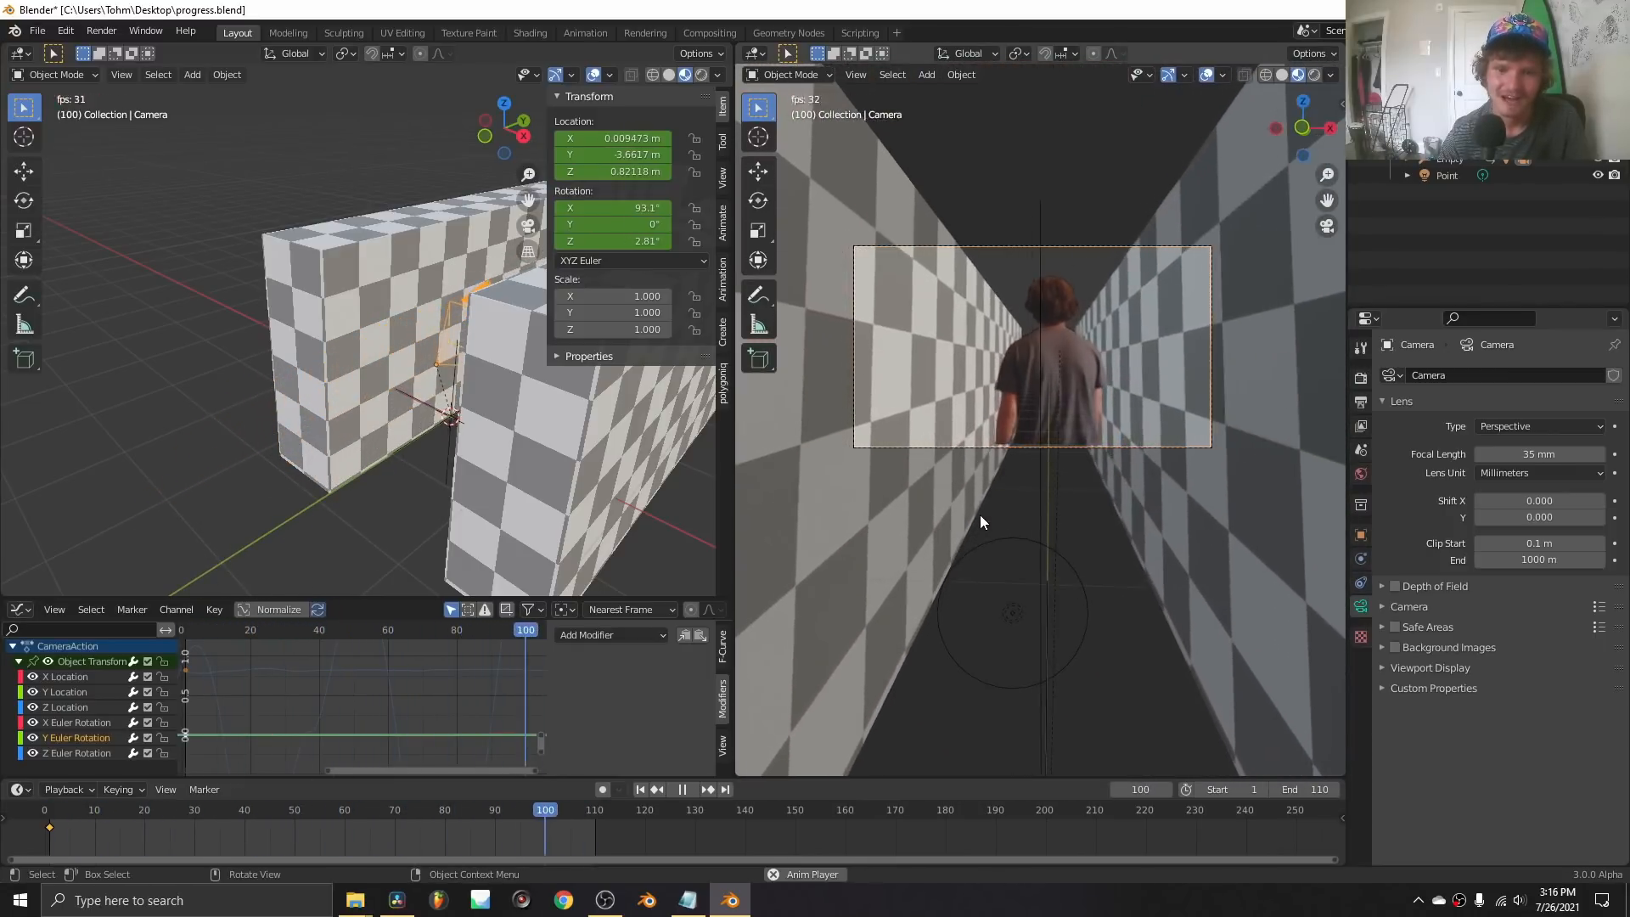
key(space)
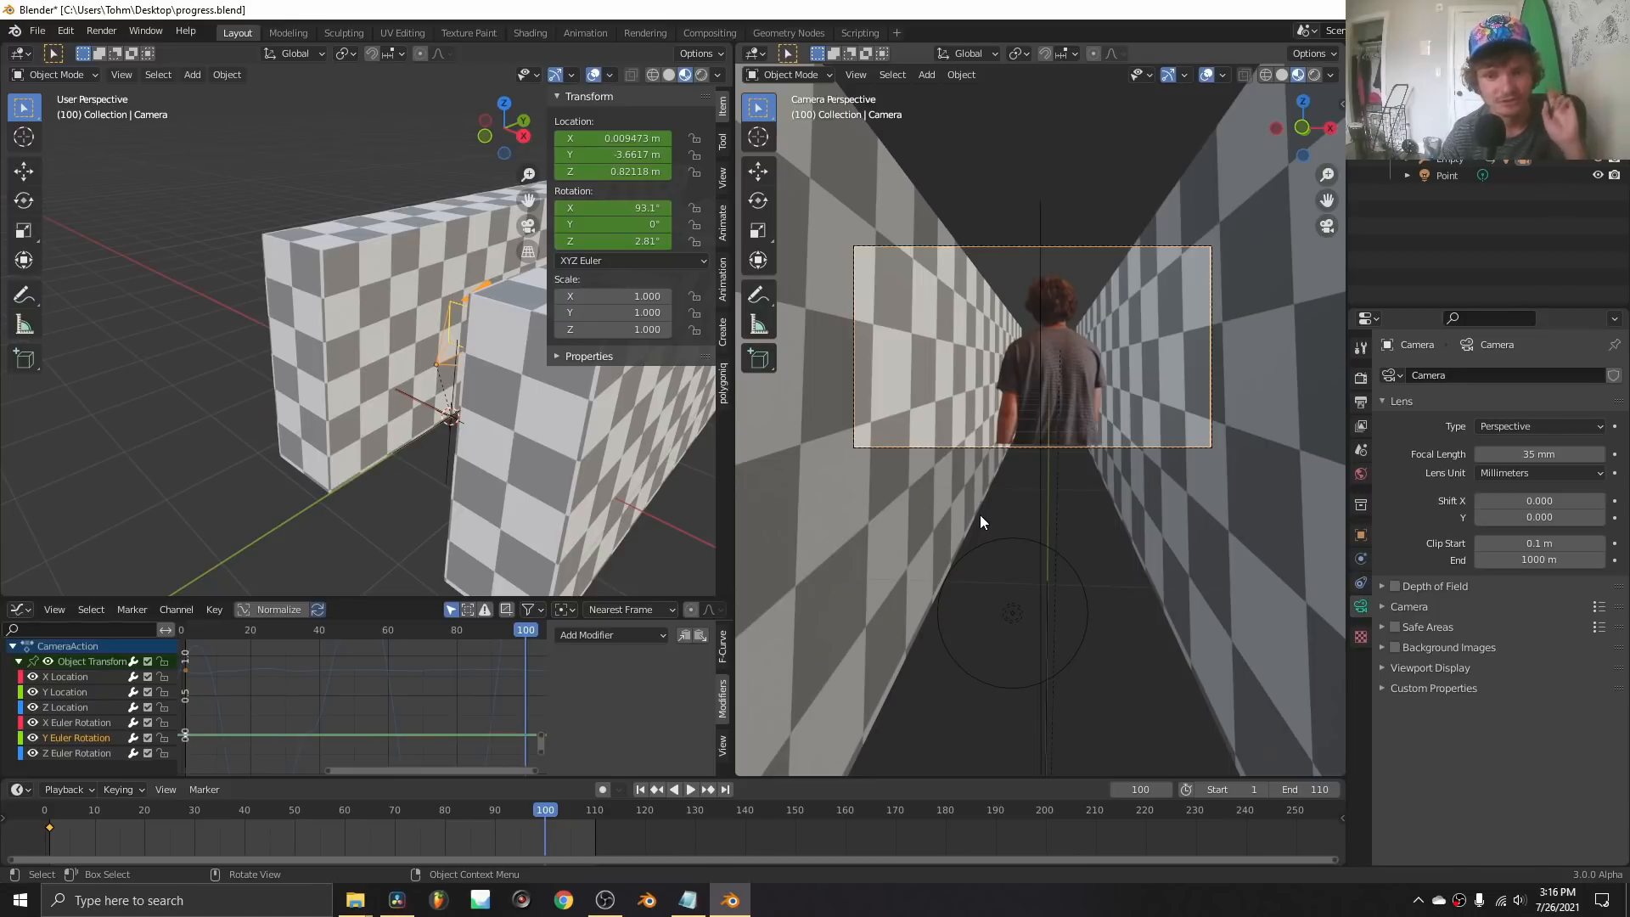
Try a Y Location noise offset of -12.4 while checking the footage's lower edge in the camera view.
click(68, 693)
scroll(599, 698, down, 2)
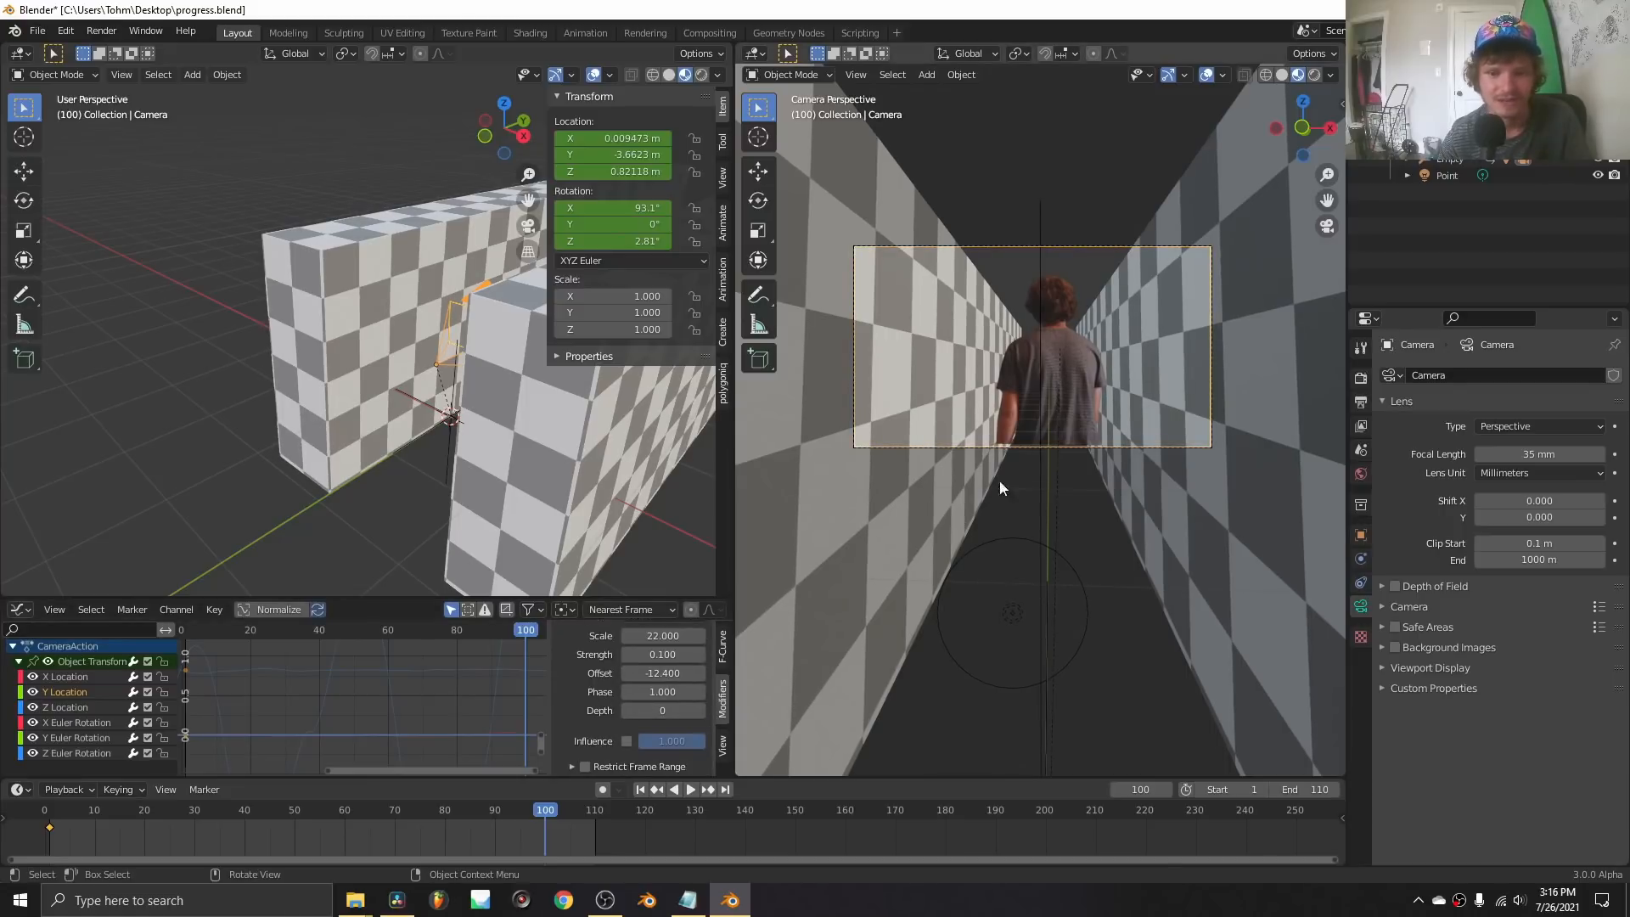
scroll(1123, 416, up, 5)
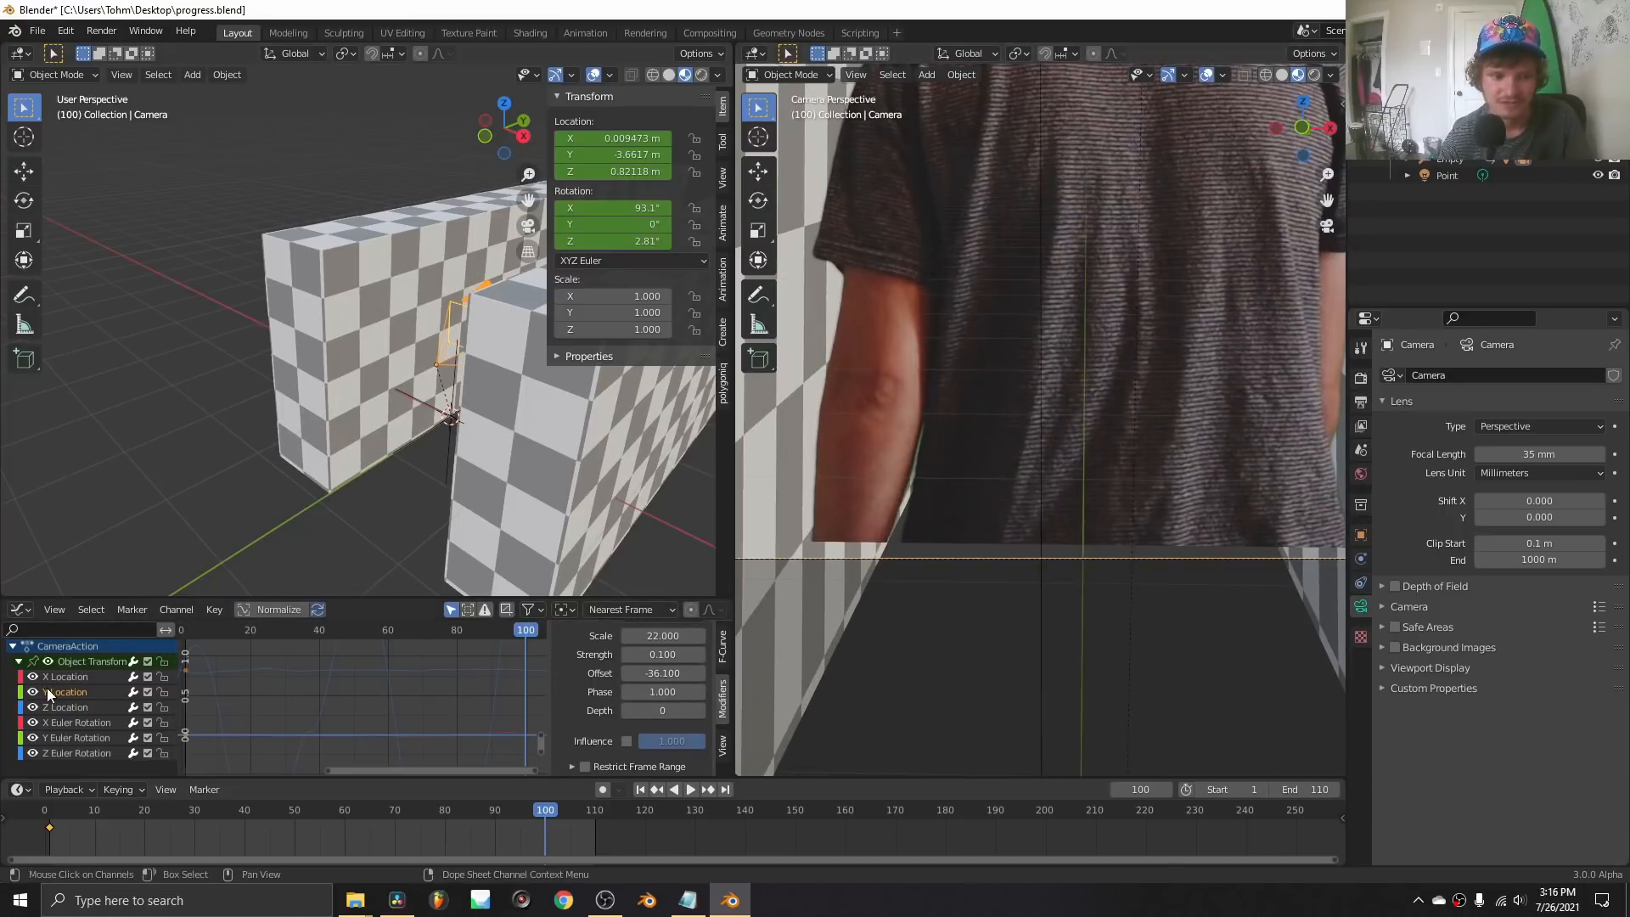
Try a different noise offset on the camera's location curve, undo it and play the animation.
drag(640, 677, 713, 677)
key(ctrl+z)
key(space)
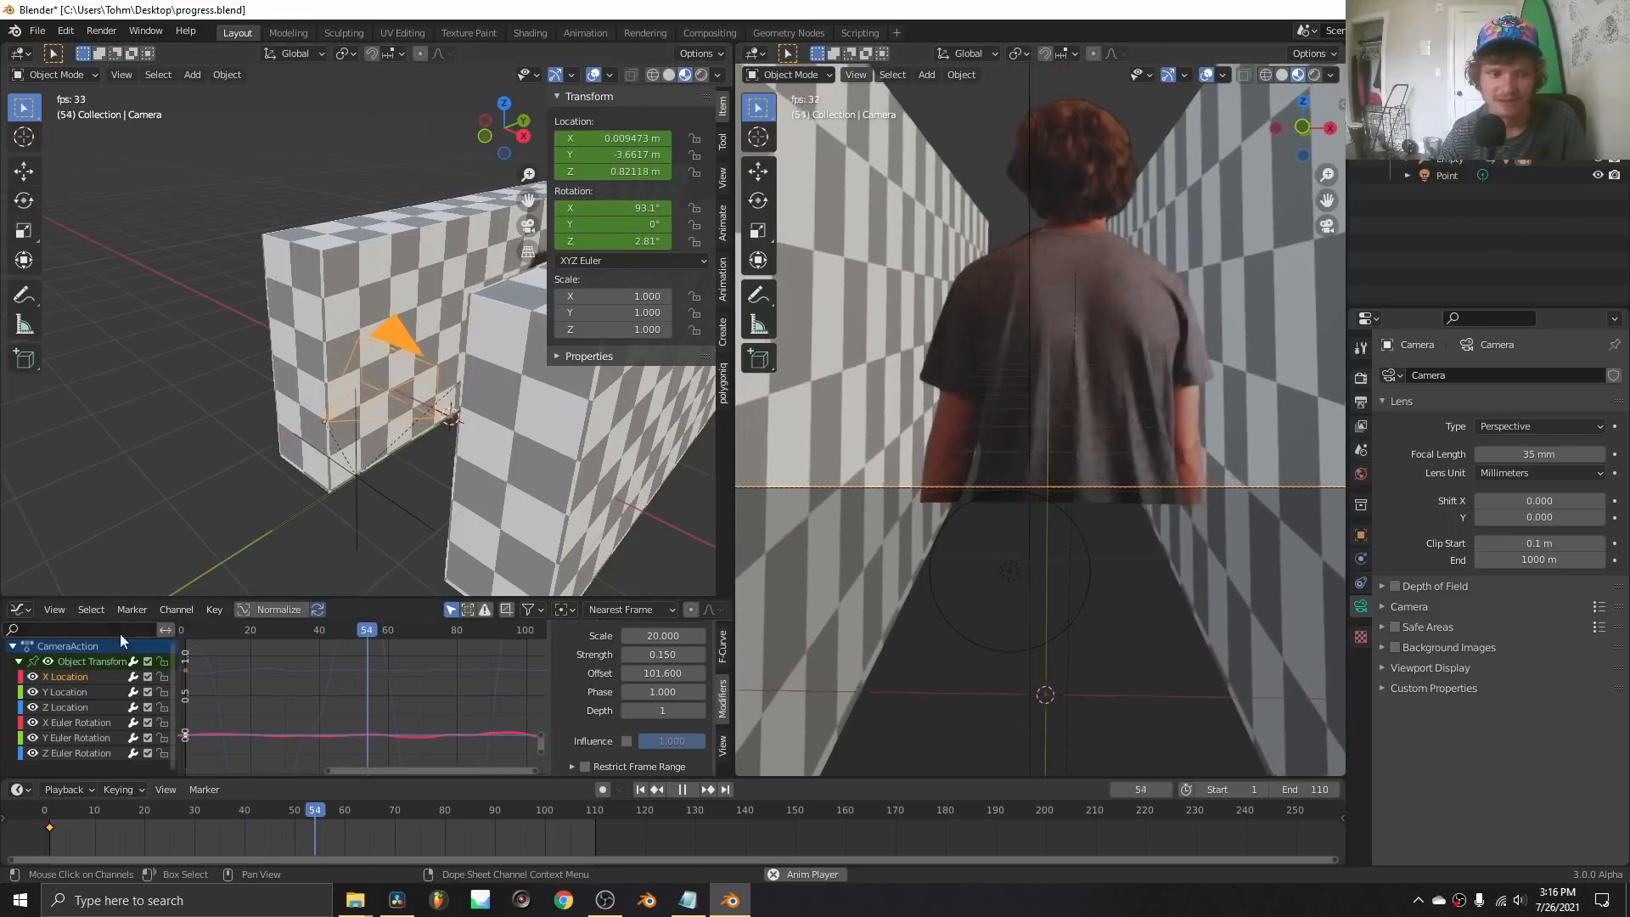
Set the camera's Z Location noise offset to -16.2 and play the animation from the first frame.
key(space)
click(64, 706)
key(shift+Left)
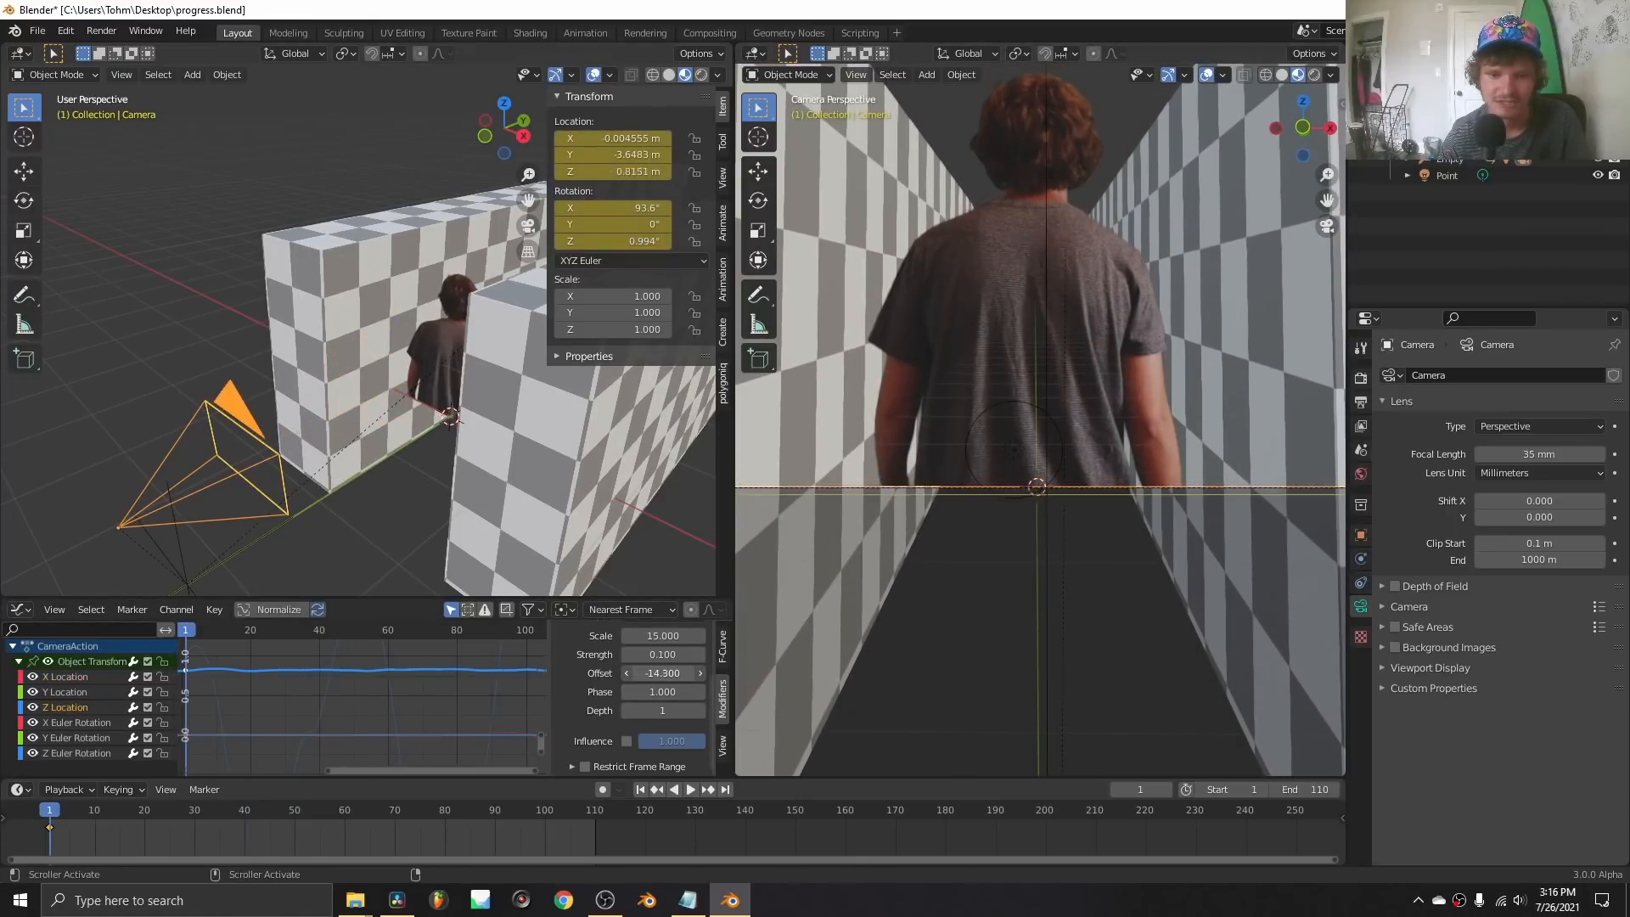
key(space)
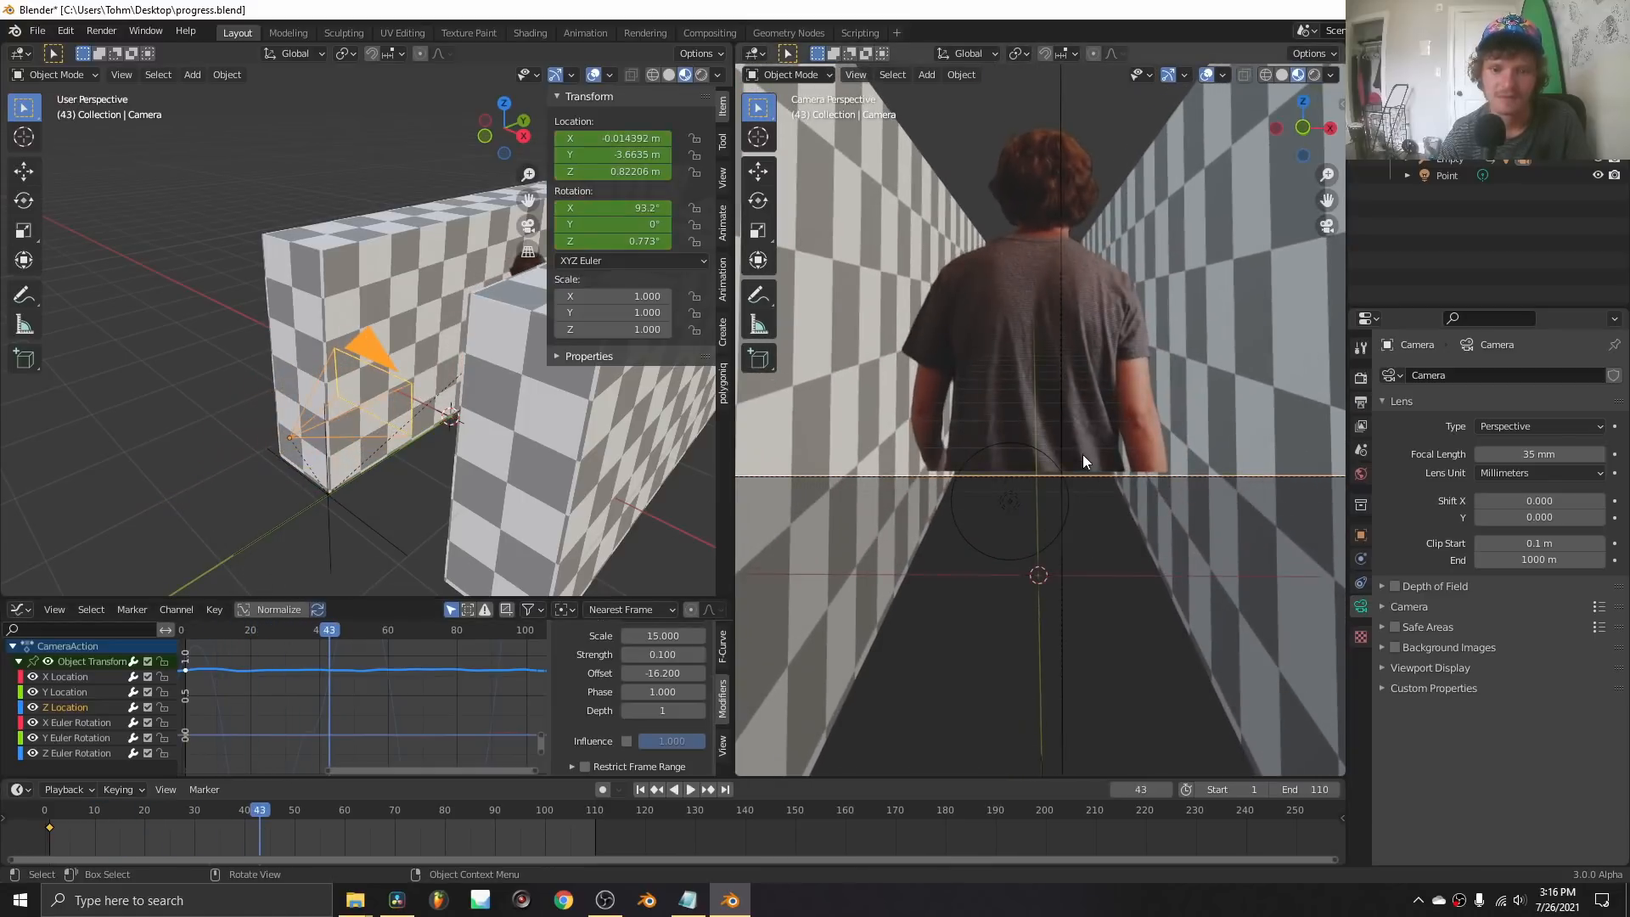
Set the camera's focal length to 39.9 mm and raise its passepartout to full opacity while the animation plays.
drag(1539, 454, 1574, 454)
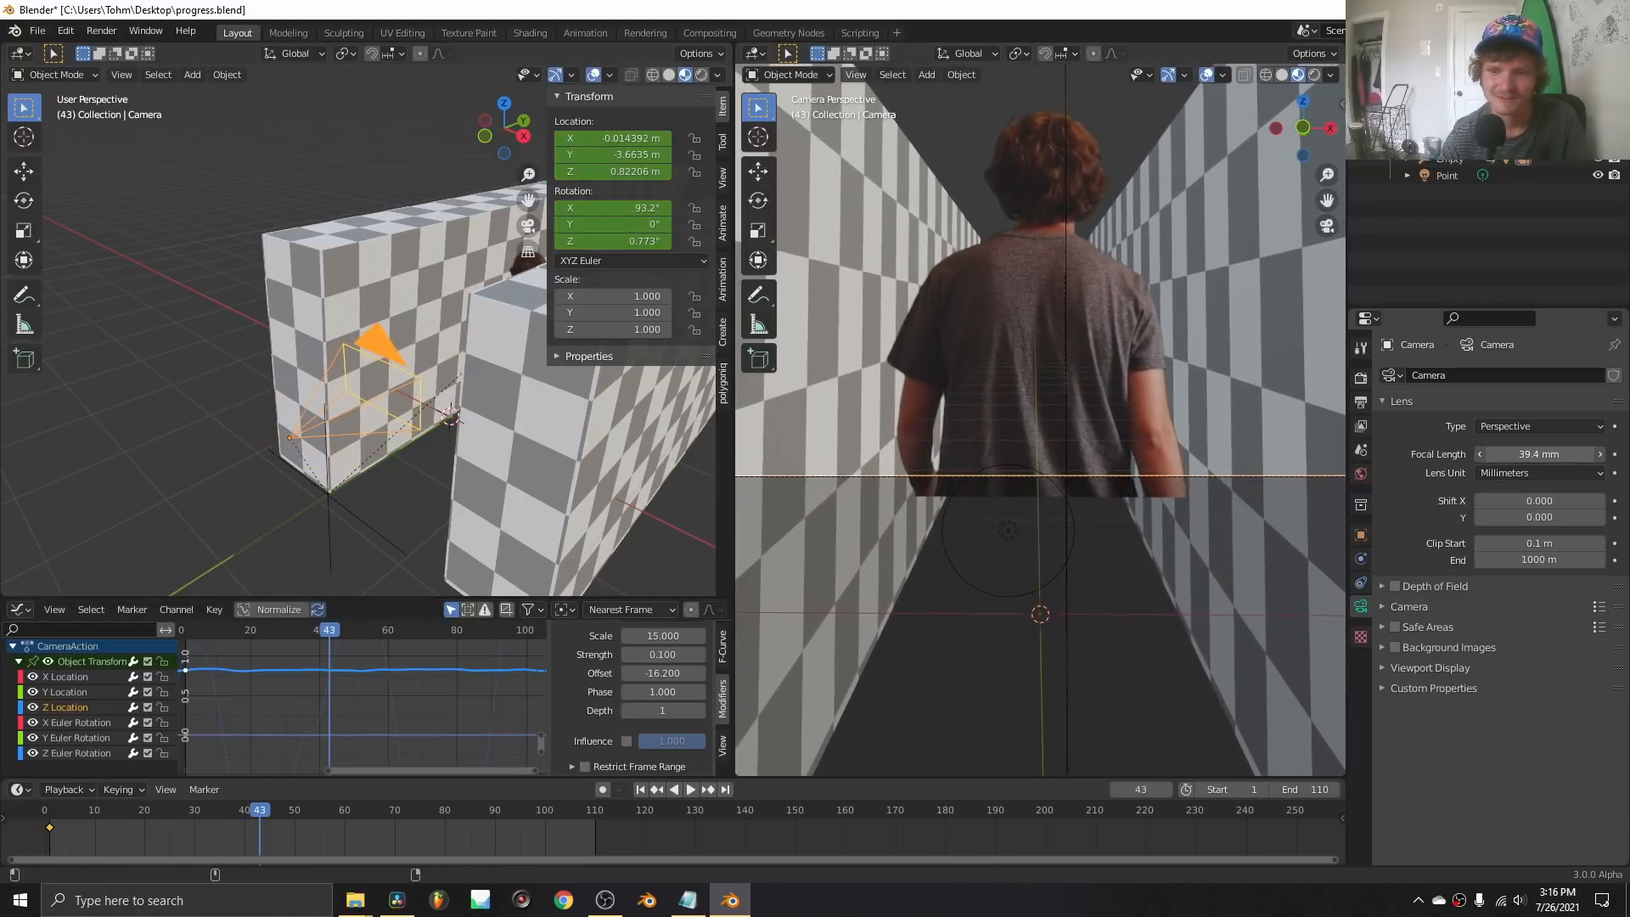
key(space)
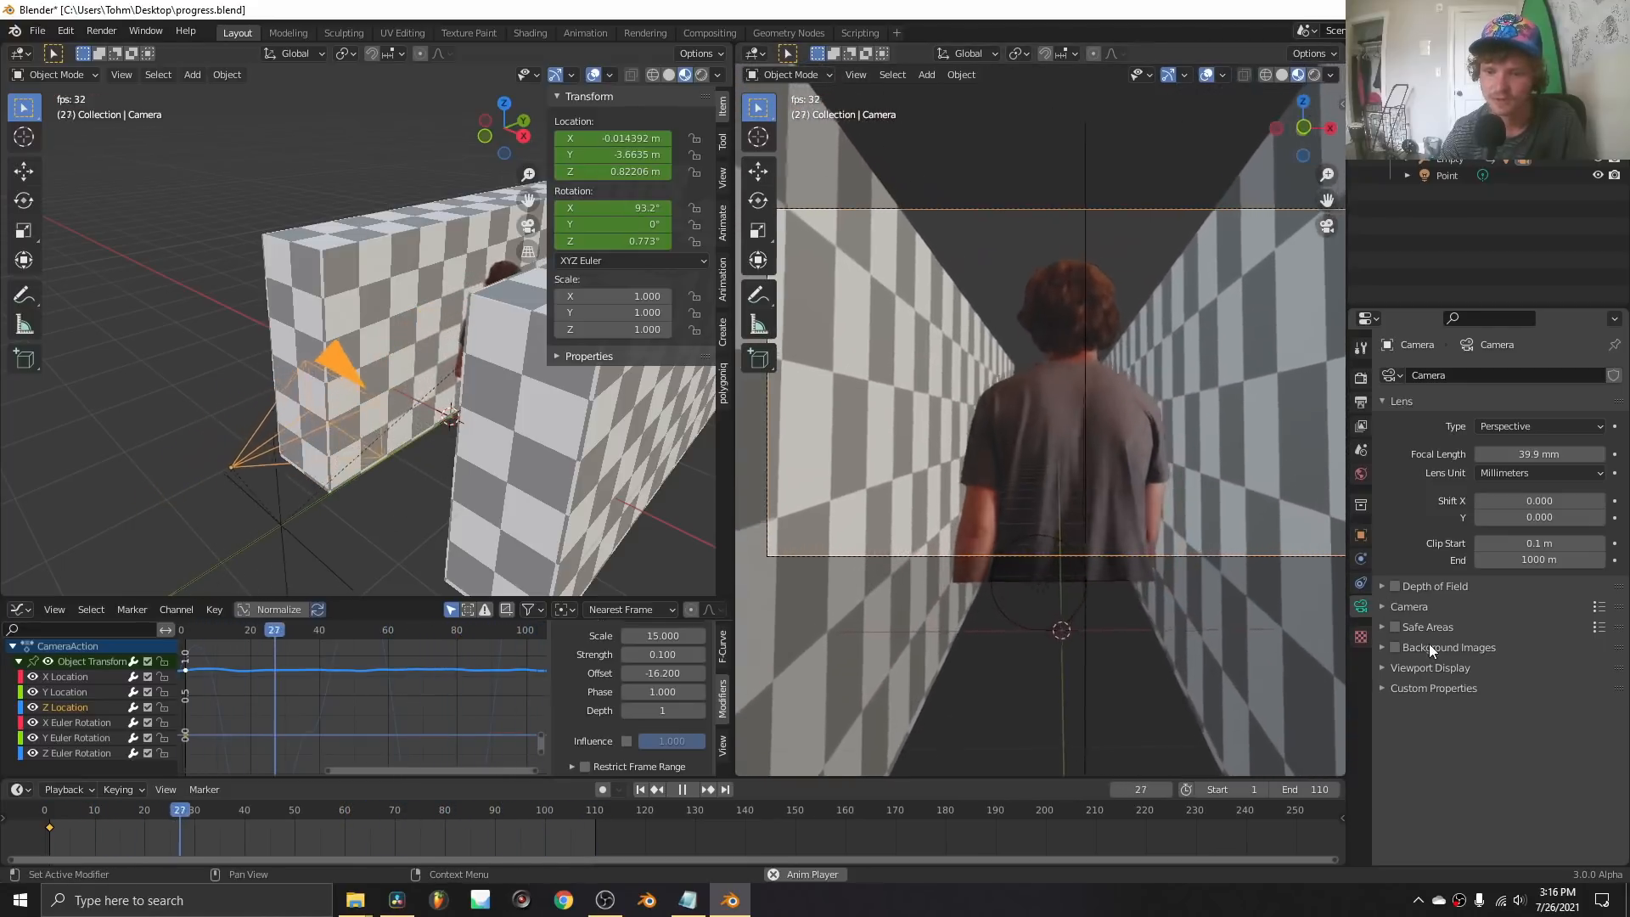
click(1426, 668)
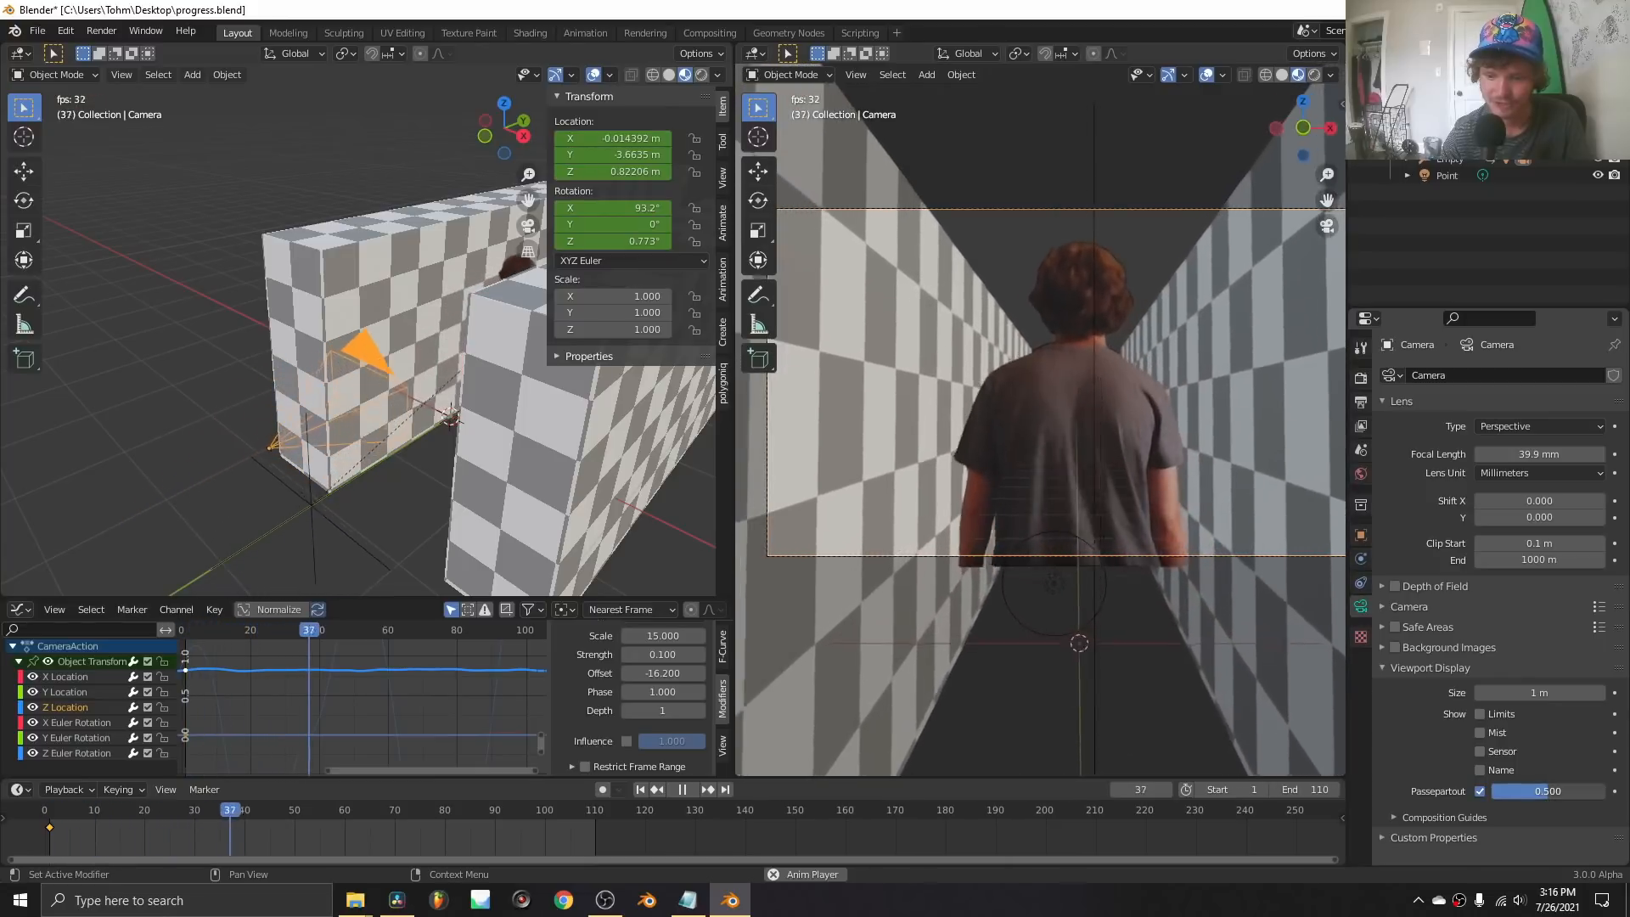
drag(1541, 791, 1601, 791)
Maximize the camera view, switch it to rendered shading and play the animation to check the framing and light.
key(ctrl+space)
scroll(1189, 507, down, 1)
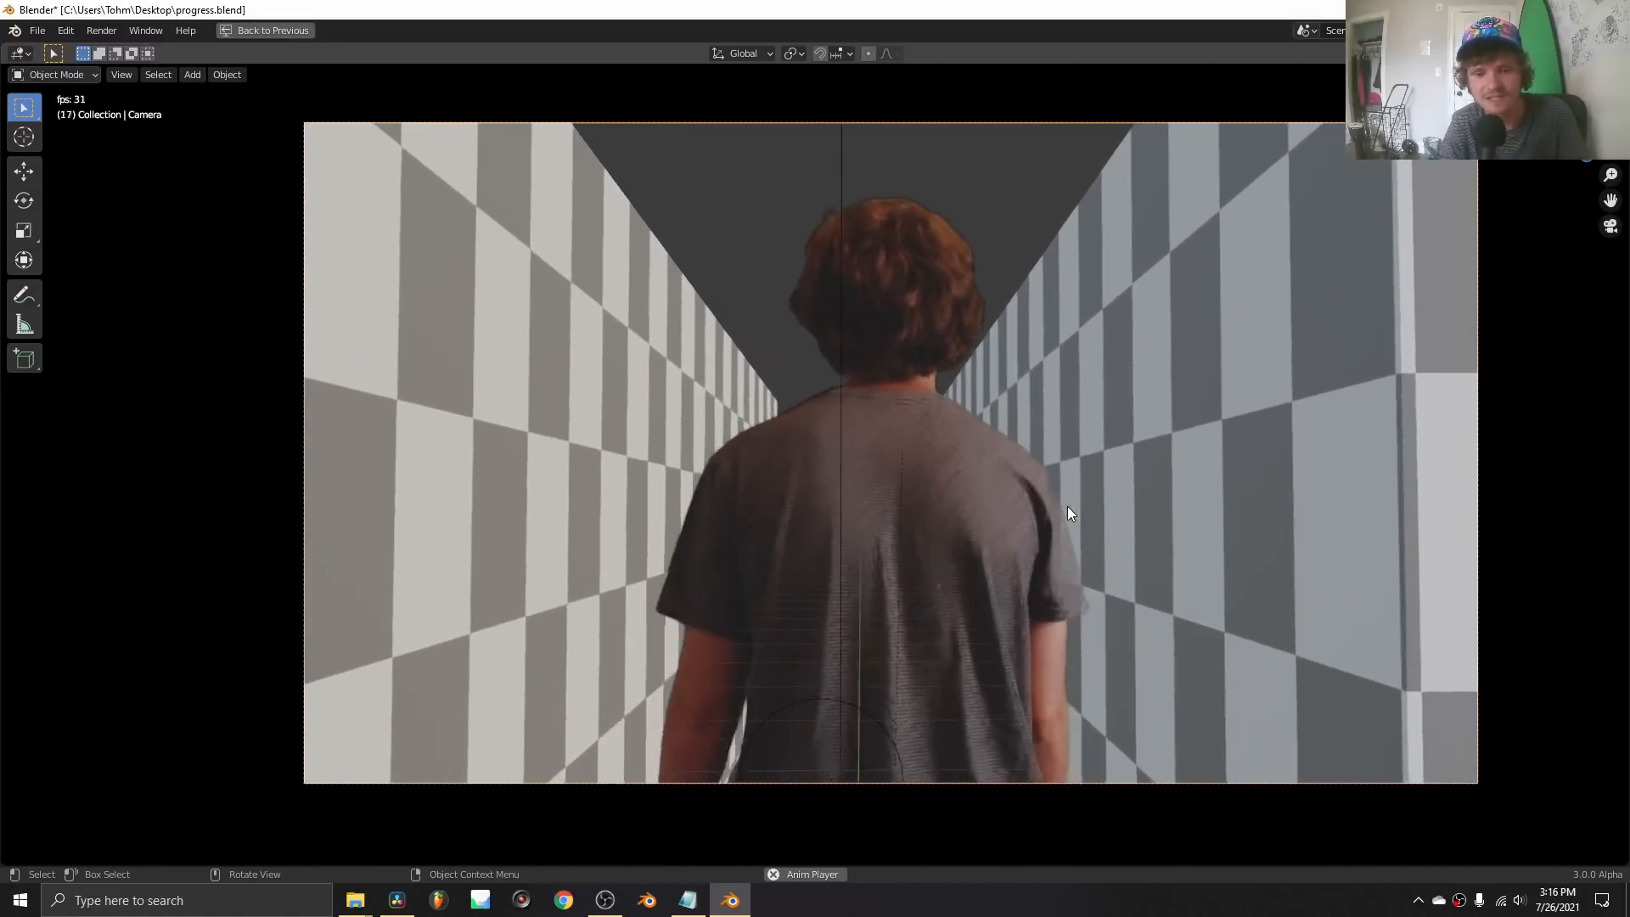
key(space)
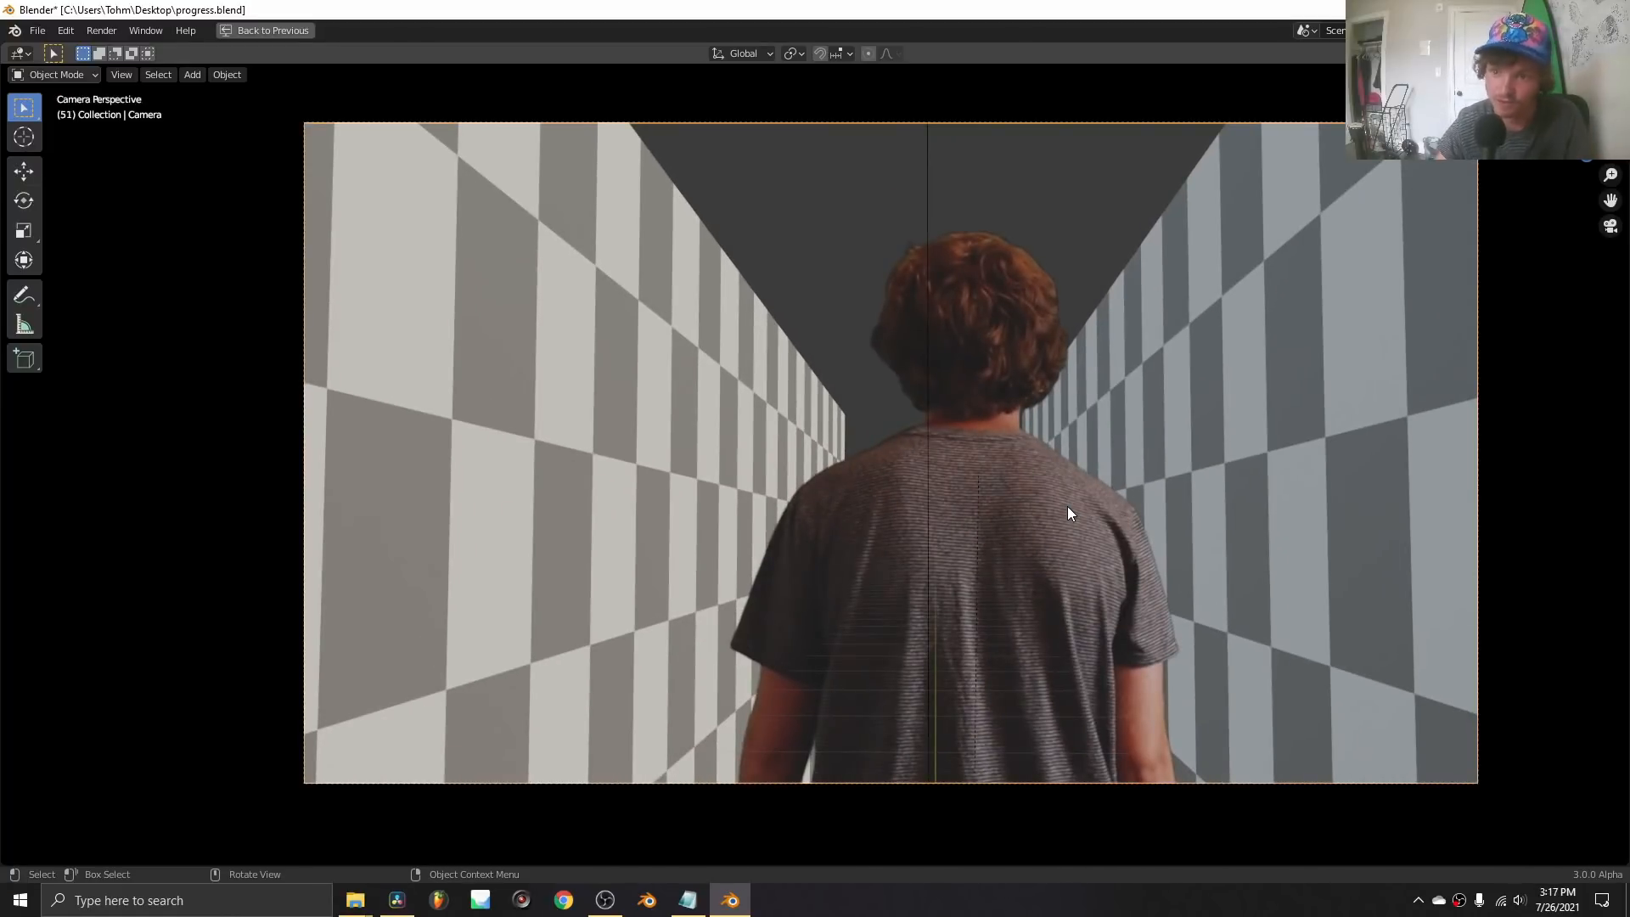
click(1600, 75)
key(space)
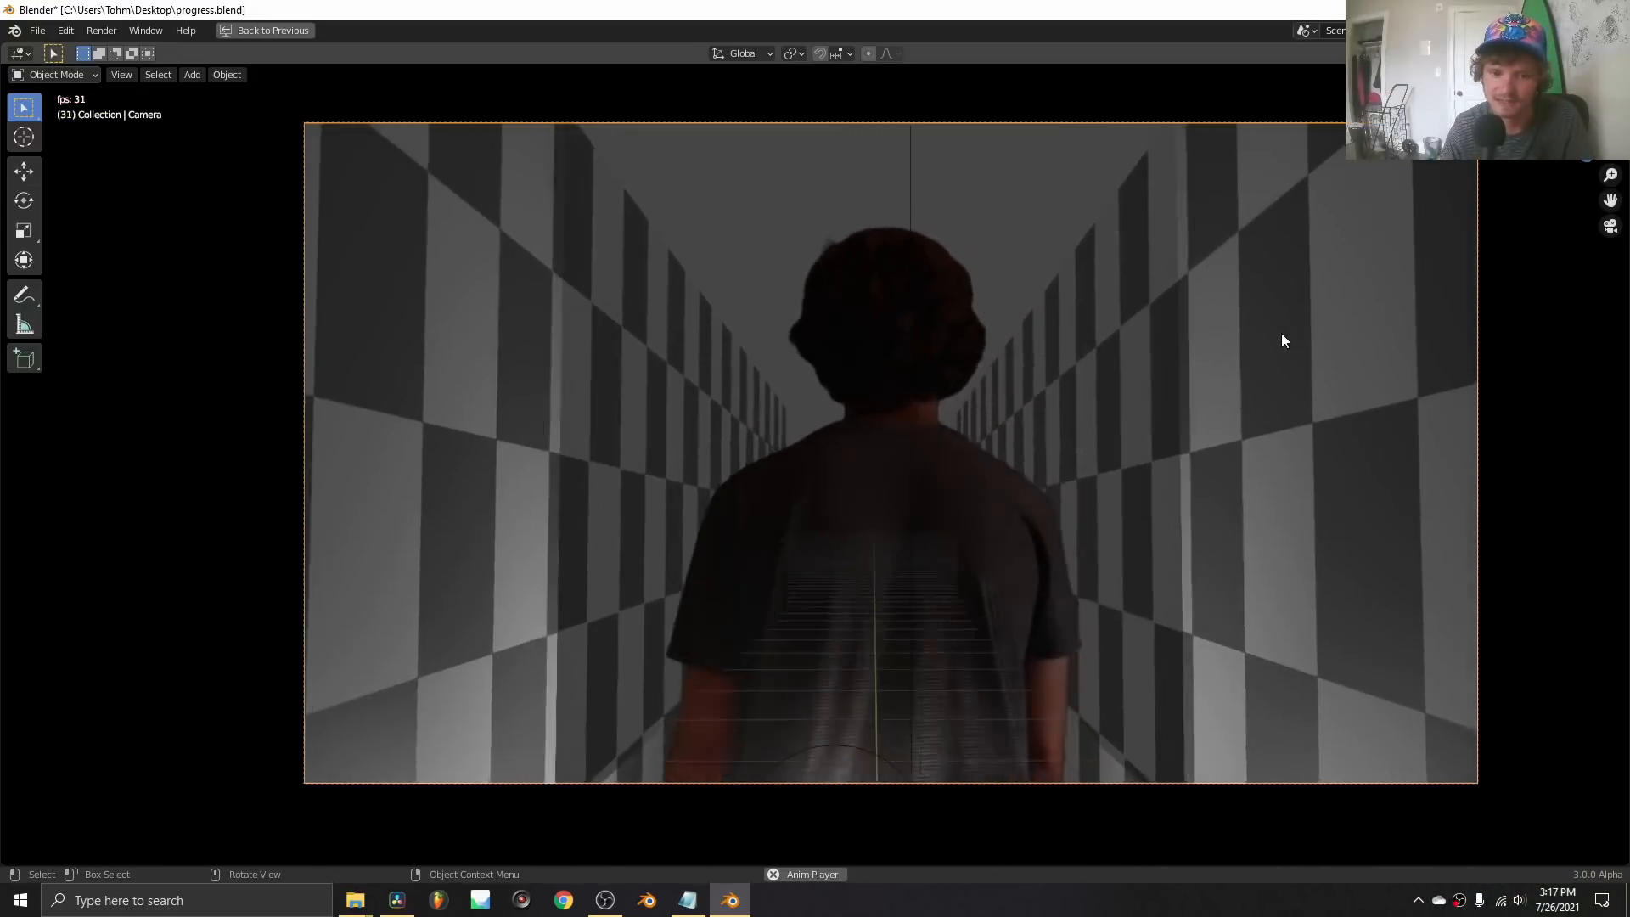
key(Escape)
Move the point light along the Y axis from beyond the world origin towards the camera.
middle_drag(1274, 341, 952, 463)
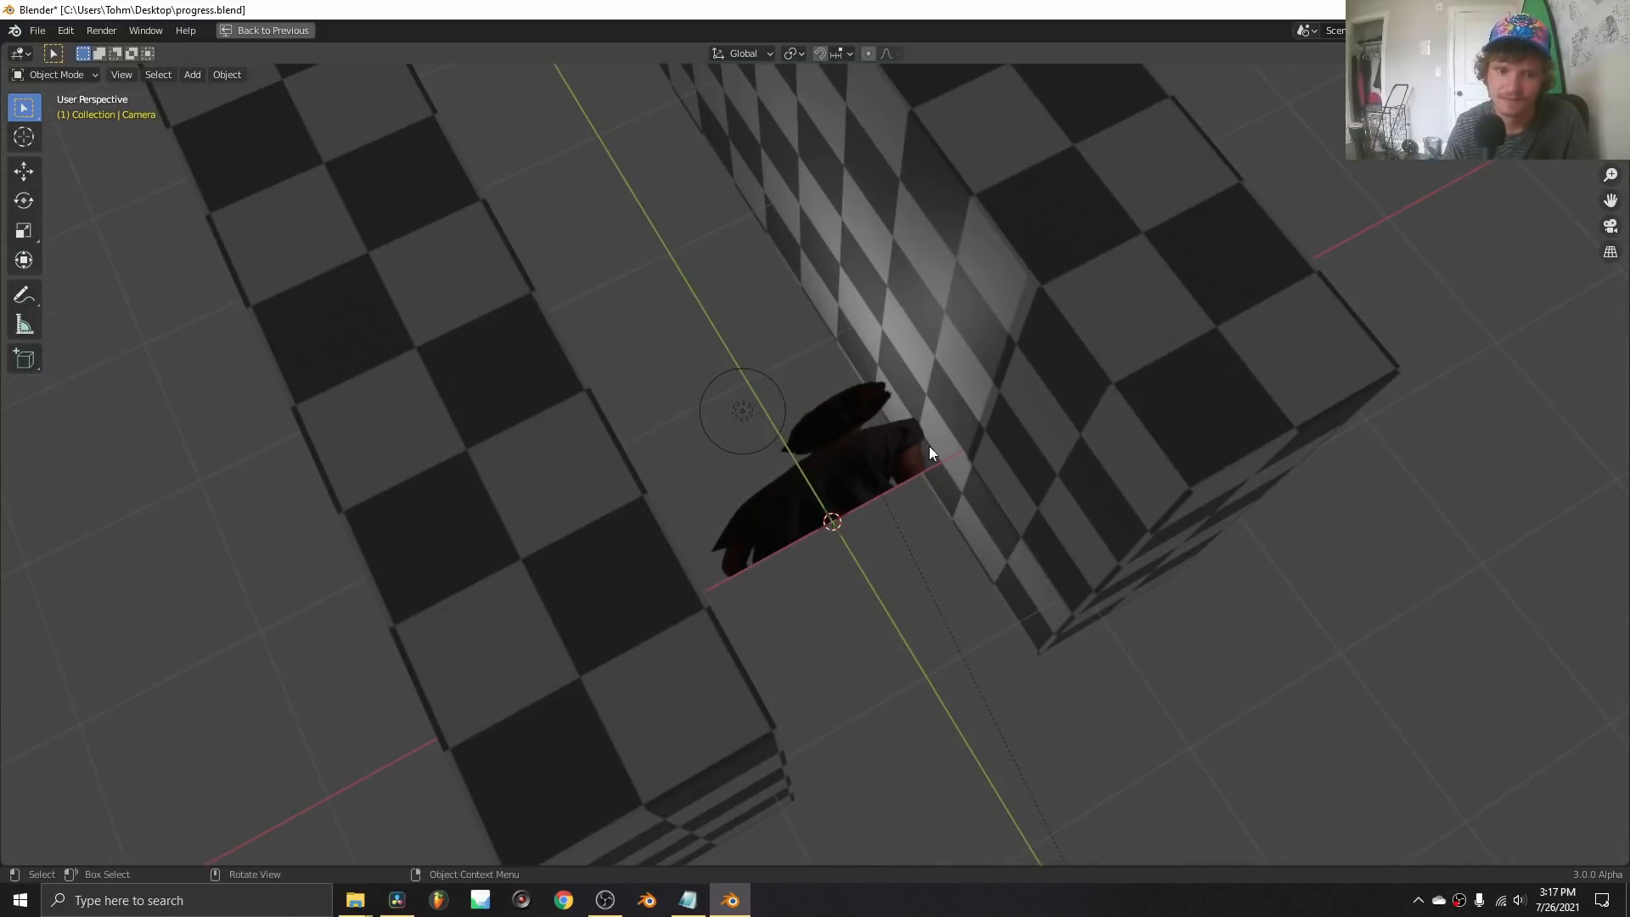
key(space)
click(764, 418)
click(756, 435)
key(g)
key(y)
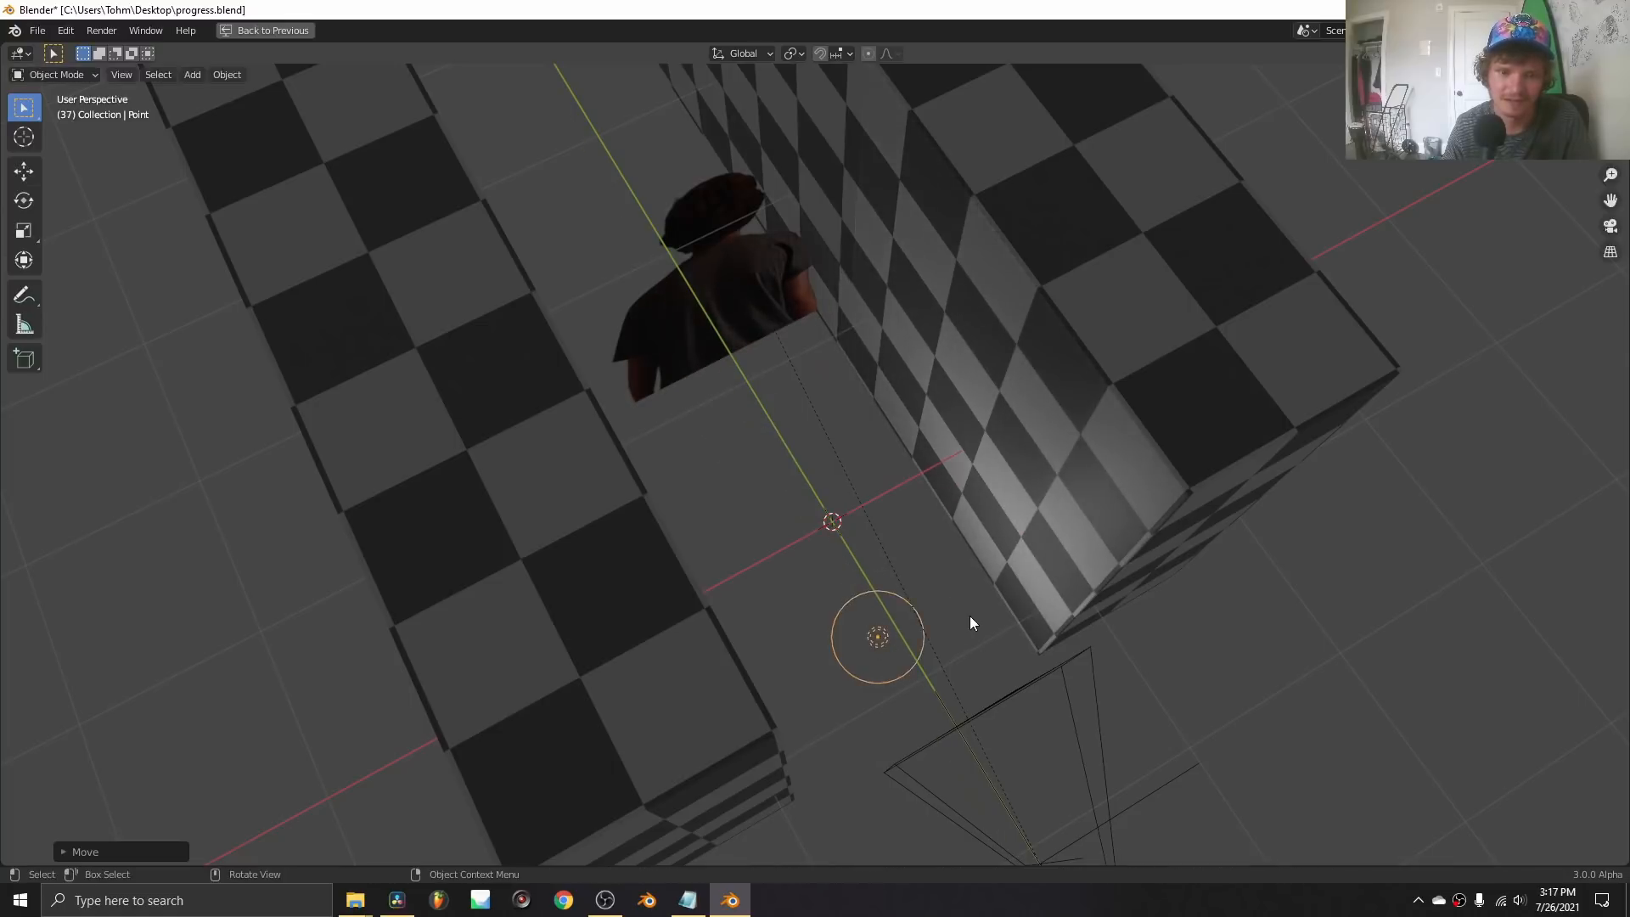
click(969, 615)
Raise the point light along the Z axis to about the height of the wall tops.
key(g)
key(z)
click(898, 430)
middle_drag(899, 430, 872, 336)
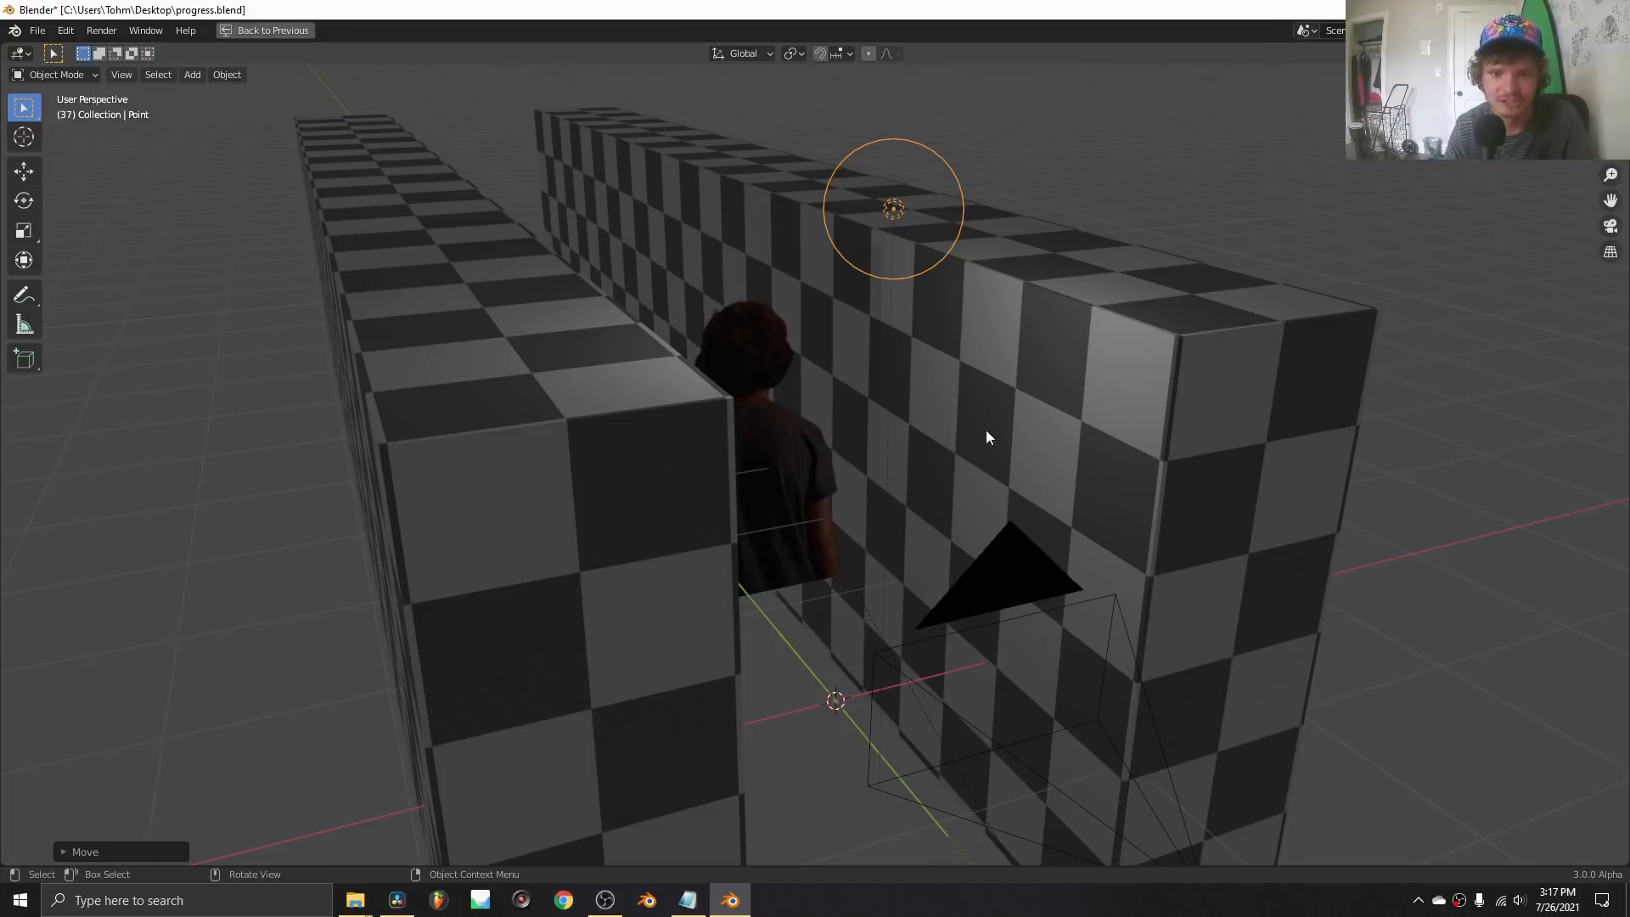
Return to the first frame and reposition the point light between the walls in top view, adjusting its height along Z.
scroll(996, 481, down, 5)
middle_drag(997, 480, 935, 450)
shift+click(878, 647)
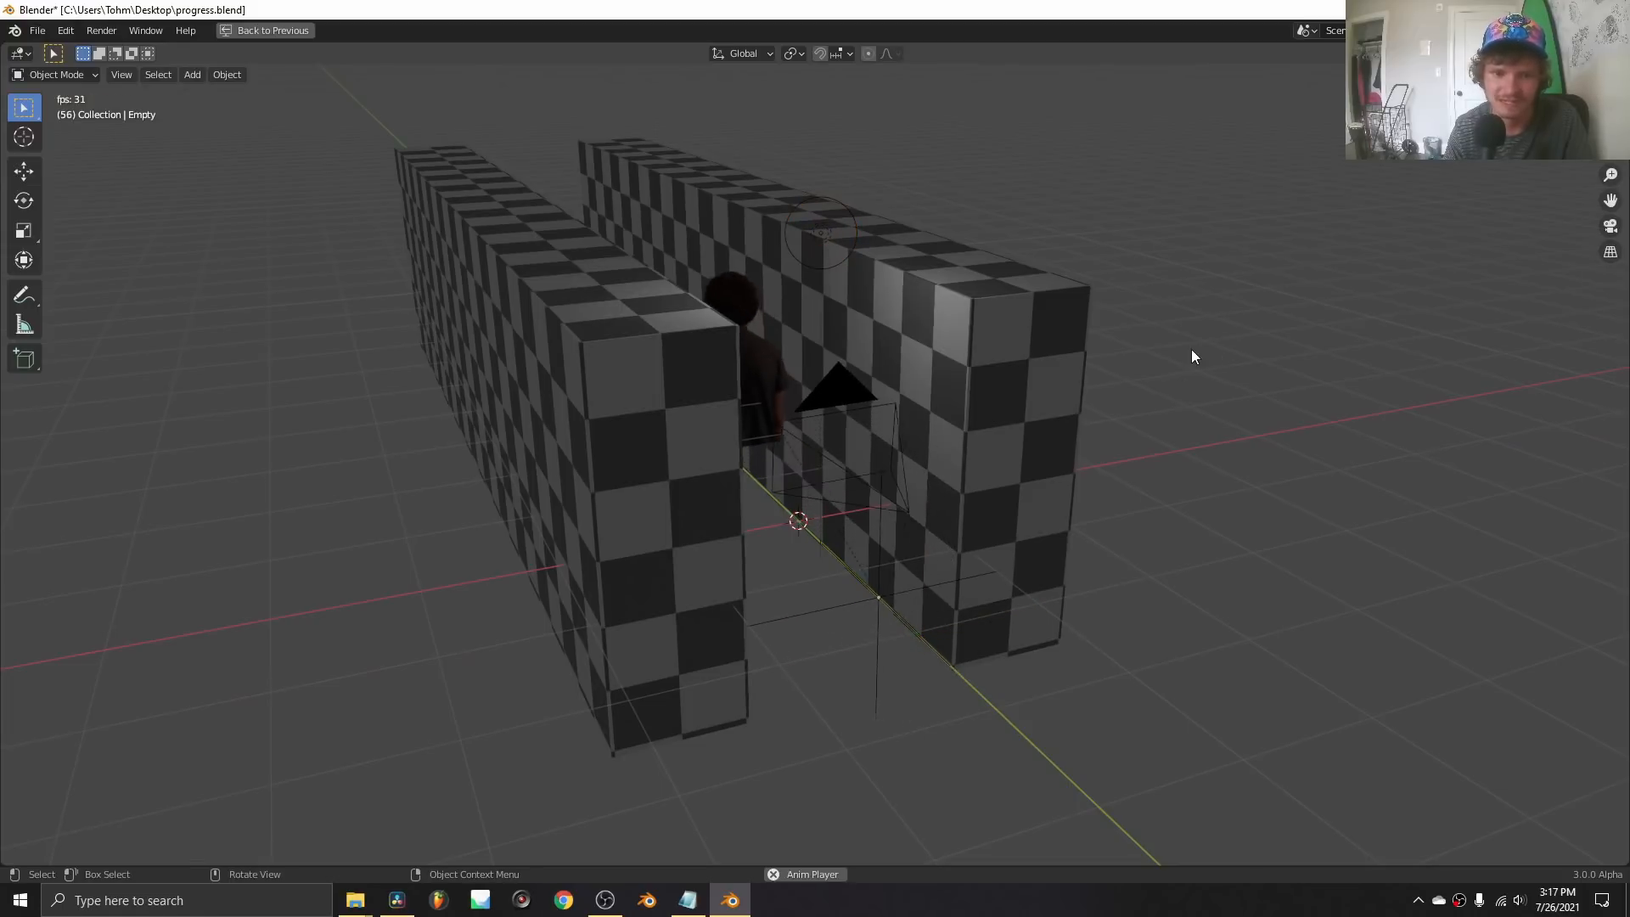
key(shift+Left)
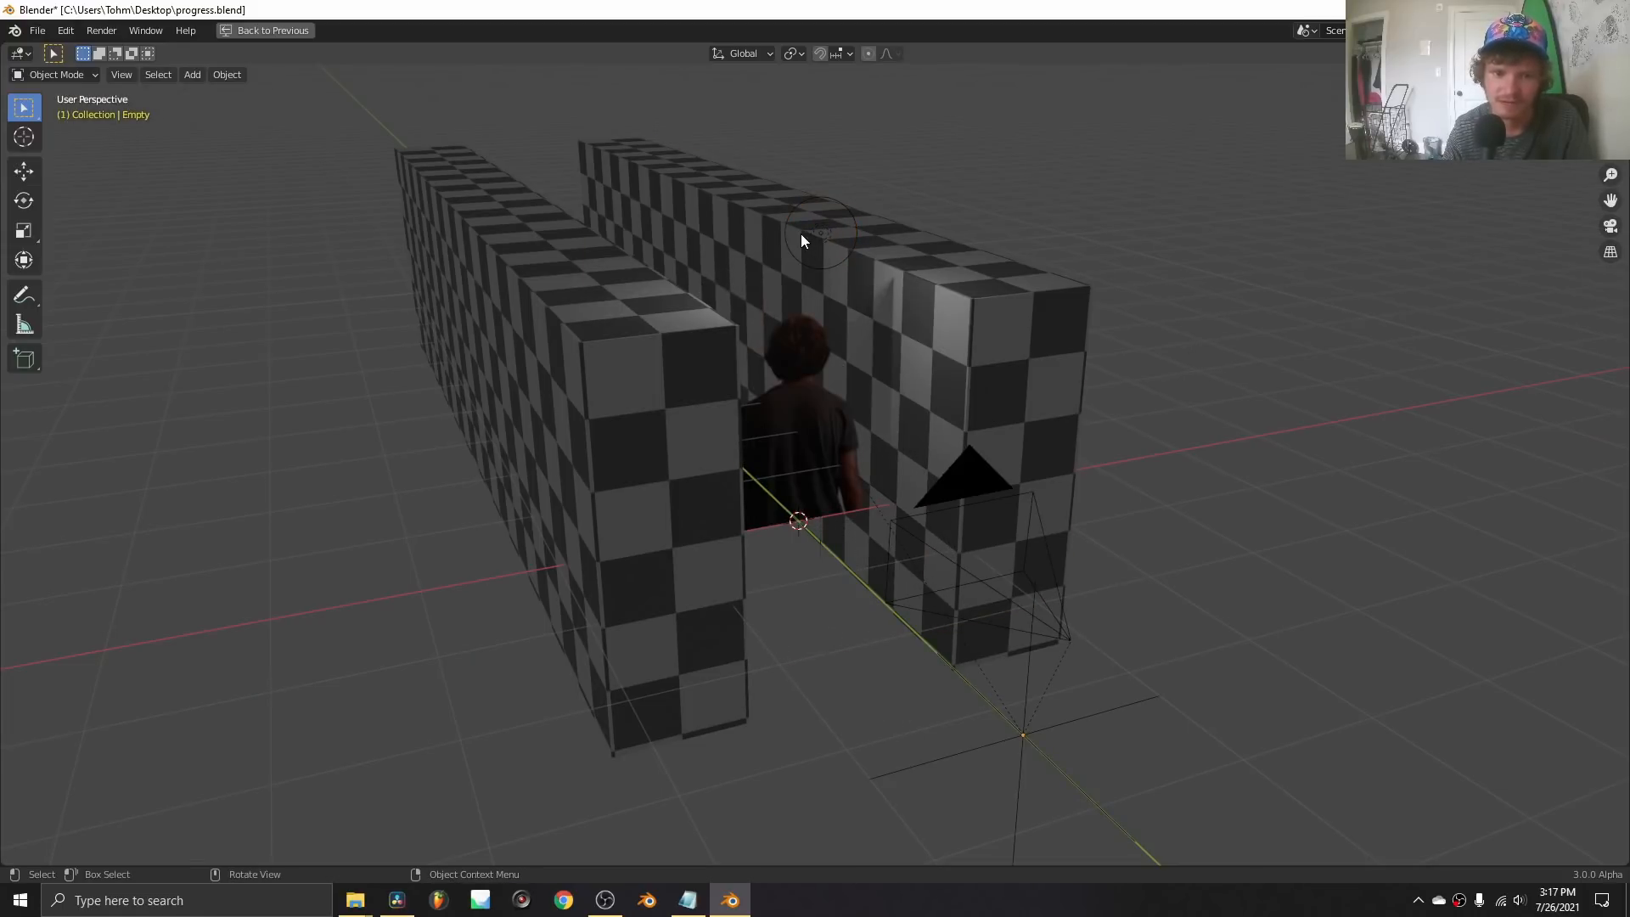
click(830, 226)
key(KP_7)
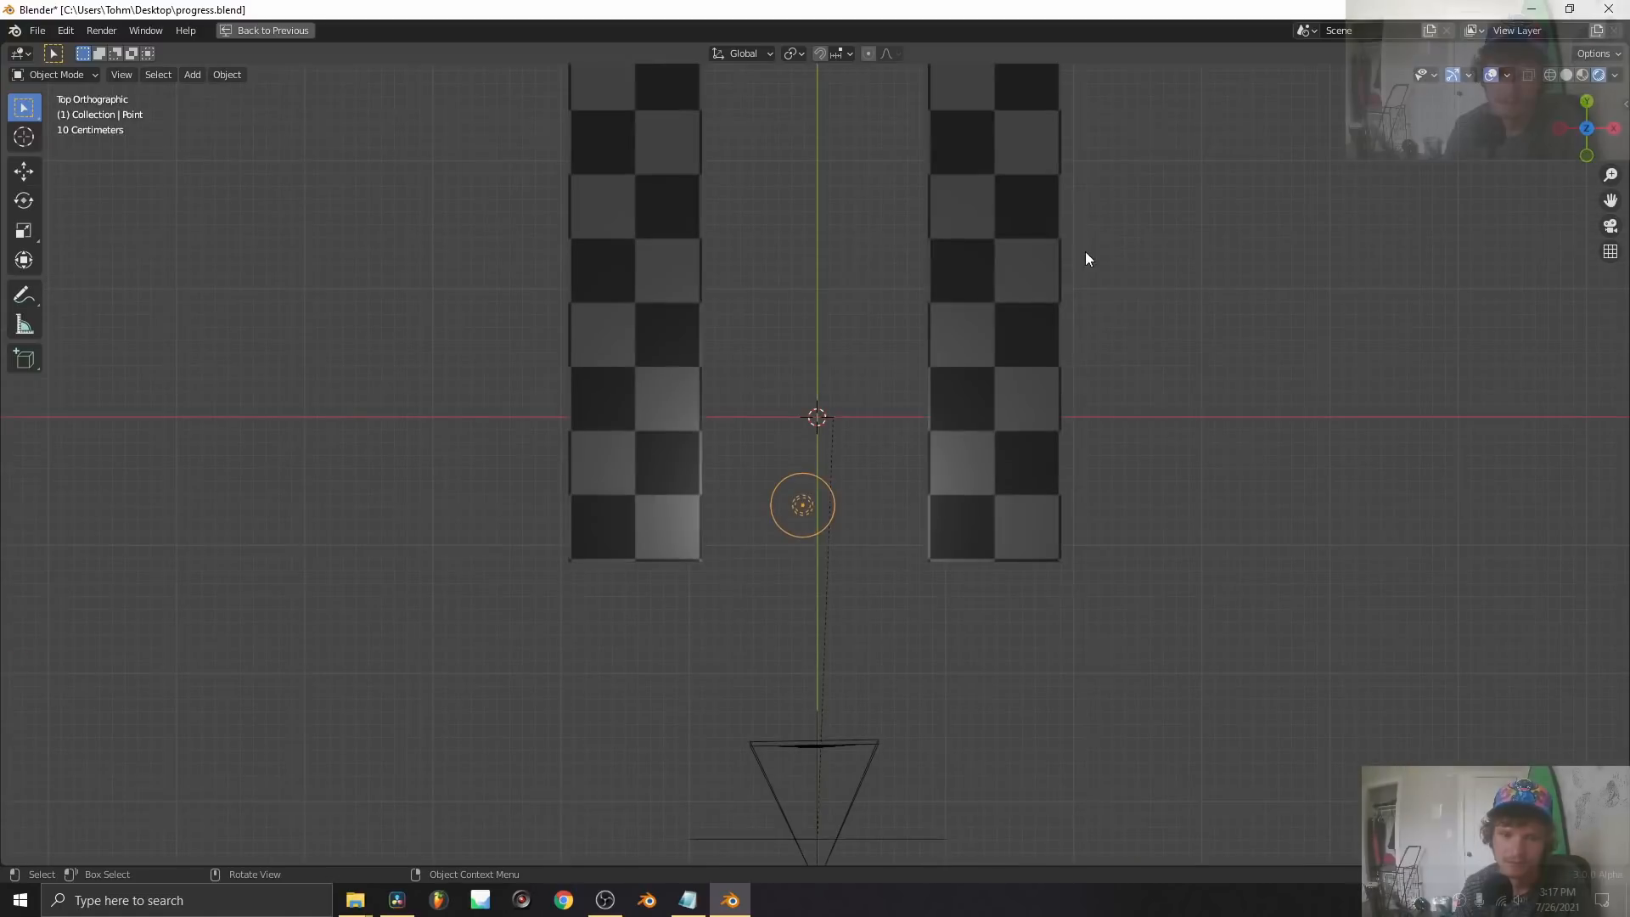
key(g)
middle_drag(958, 418, 978, 229)
key(g)
key(z)
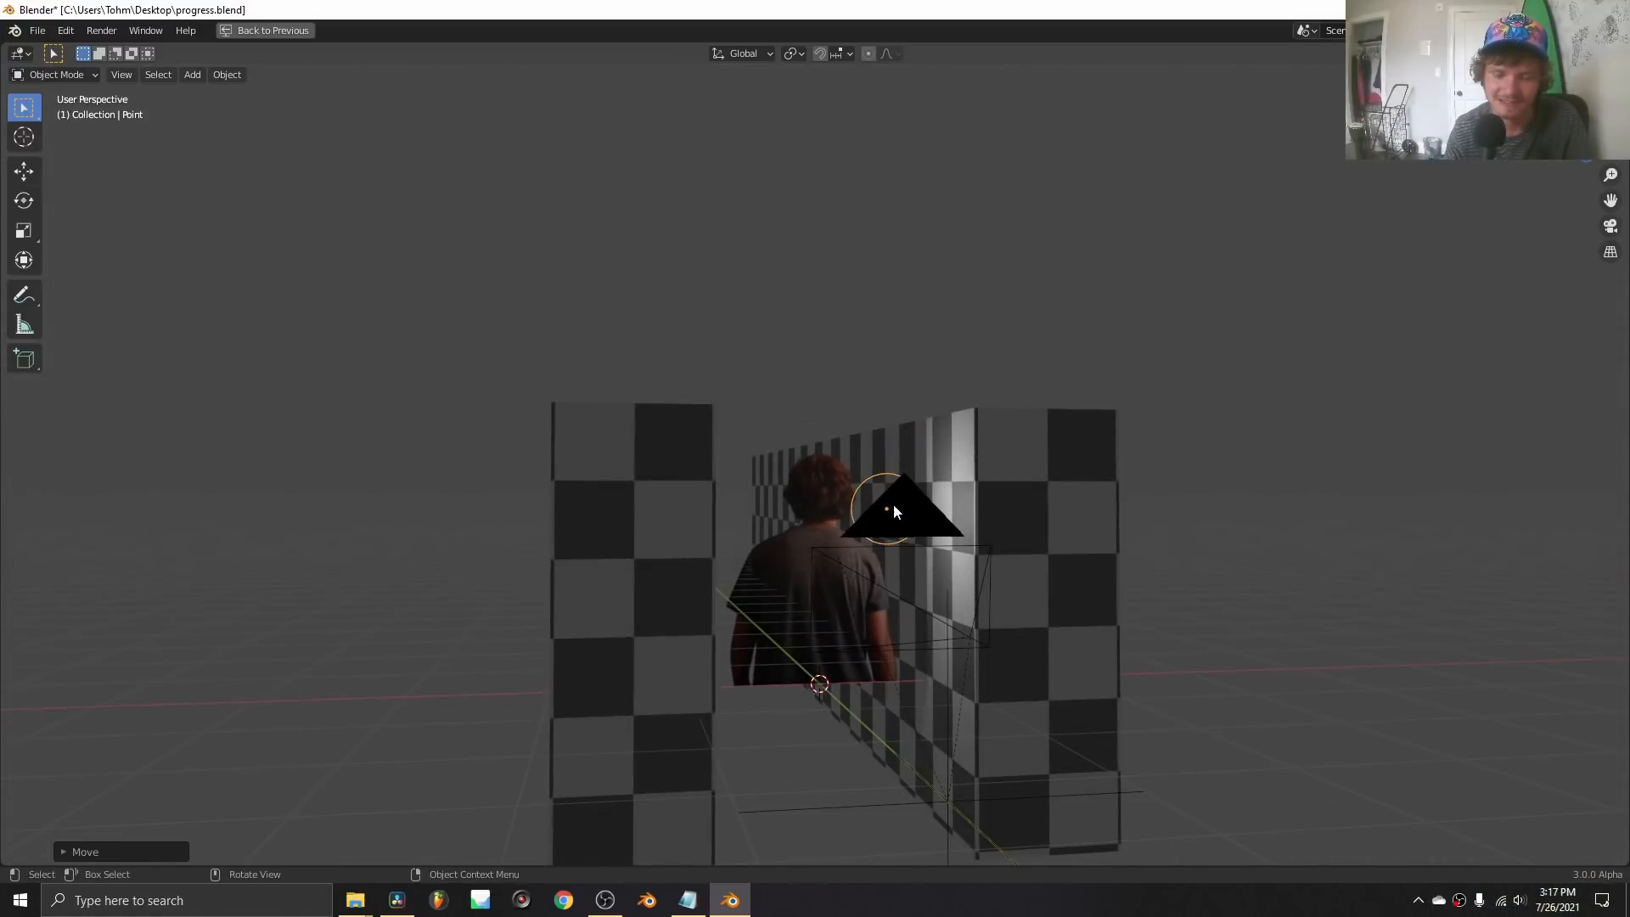
Parent the point light to the camera's empty with the Object option.
middle_drag(924, 514, 931, 628)
key(ctrl+p)
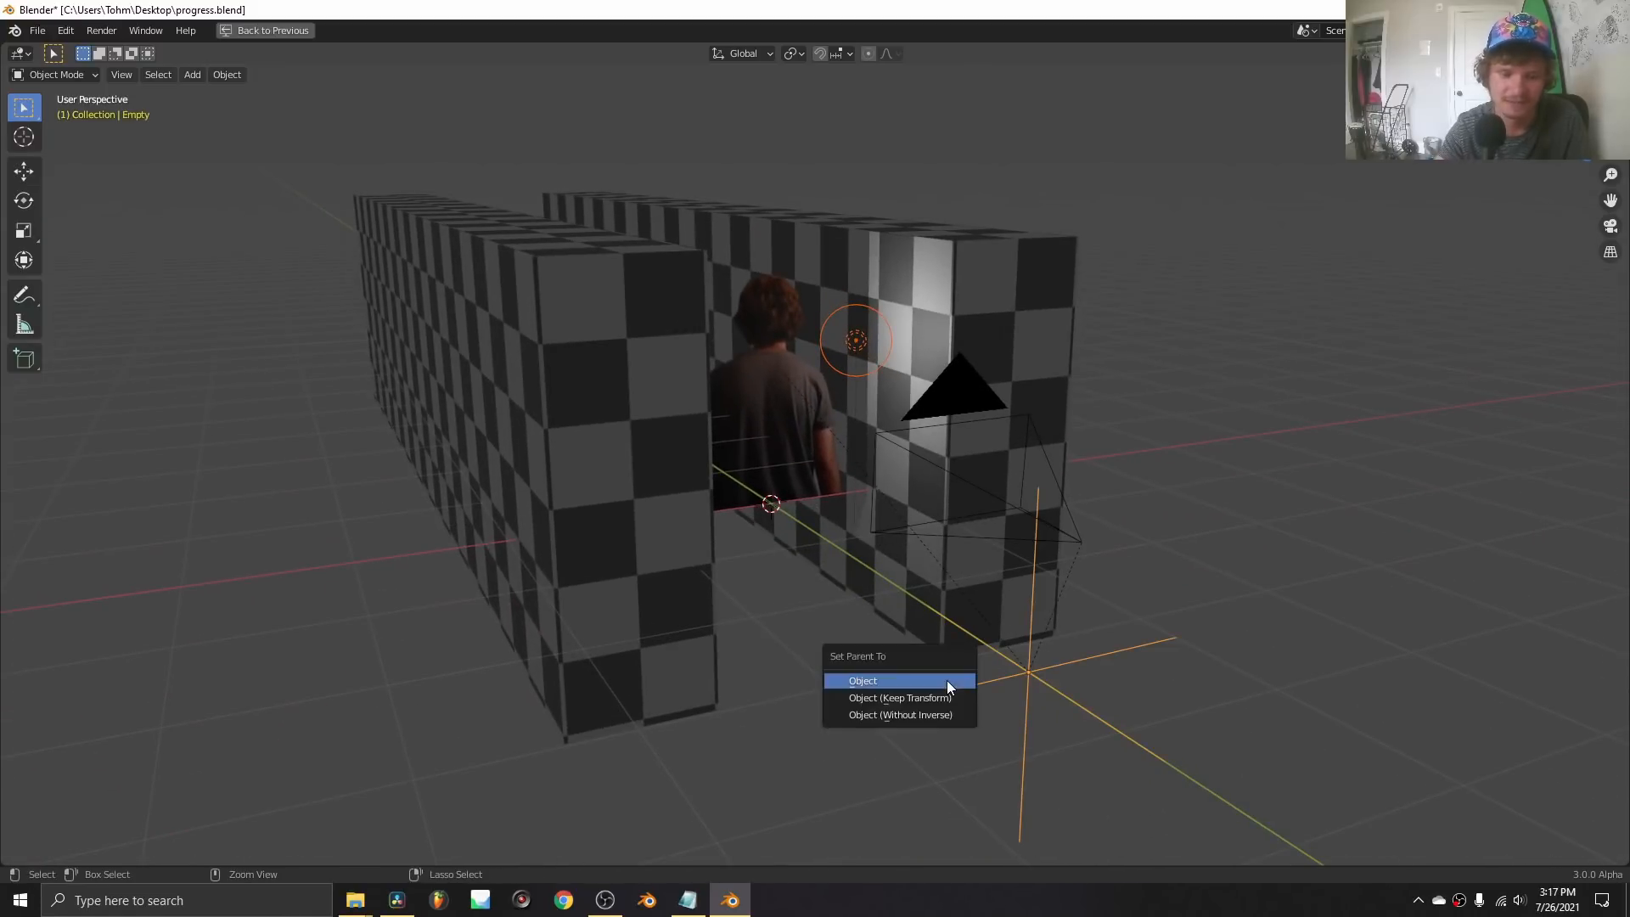
click(946, 680)
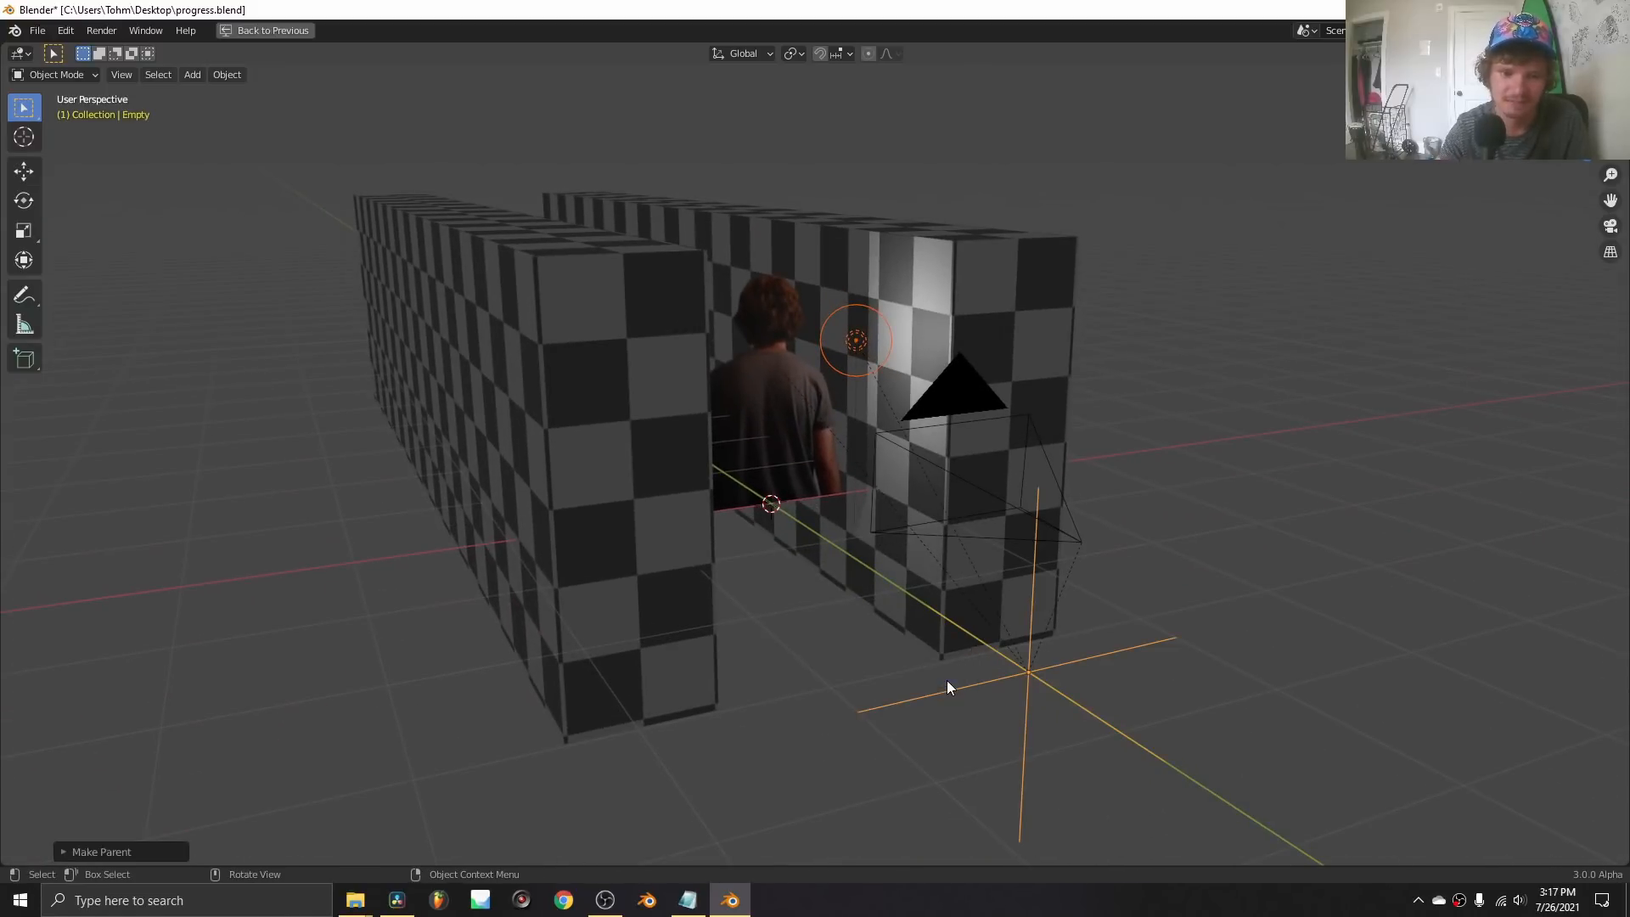
Play the animation through the maximized camera view to check the light following the camera, and restore the layout.
click(1609, 227)
key(space)
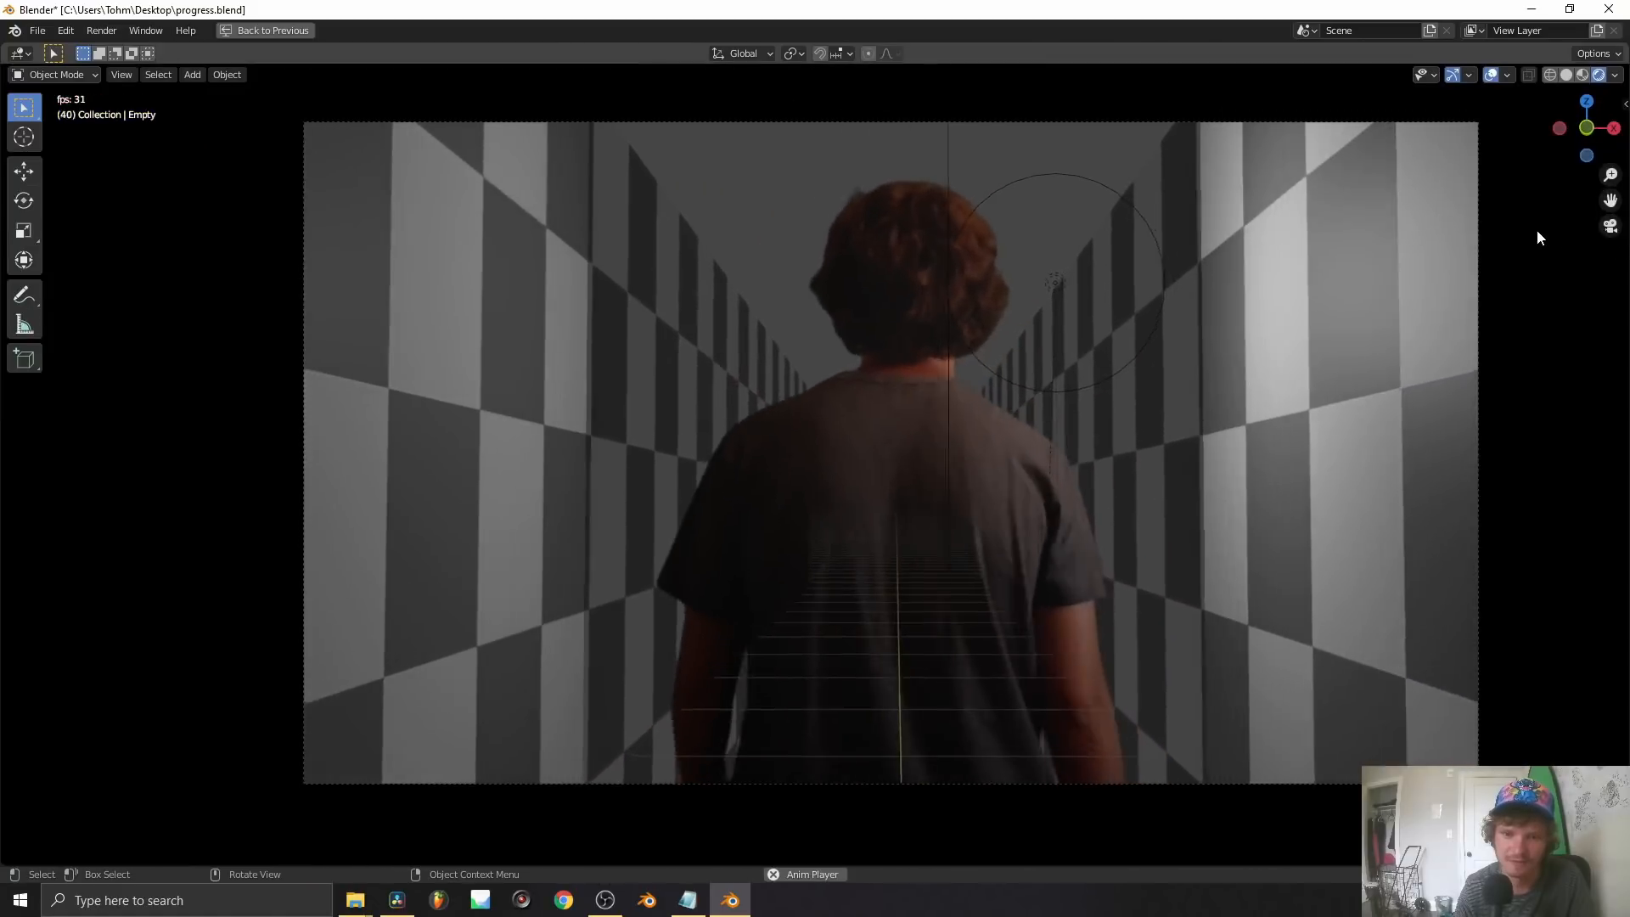
key(space)
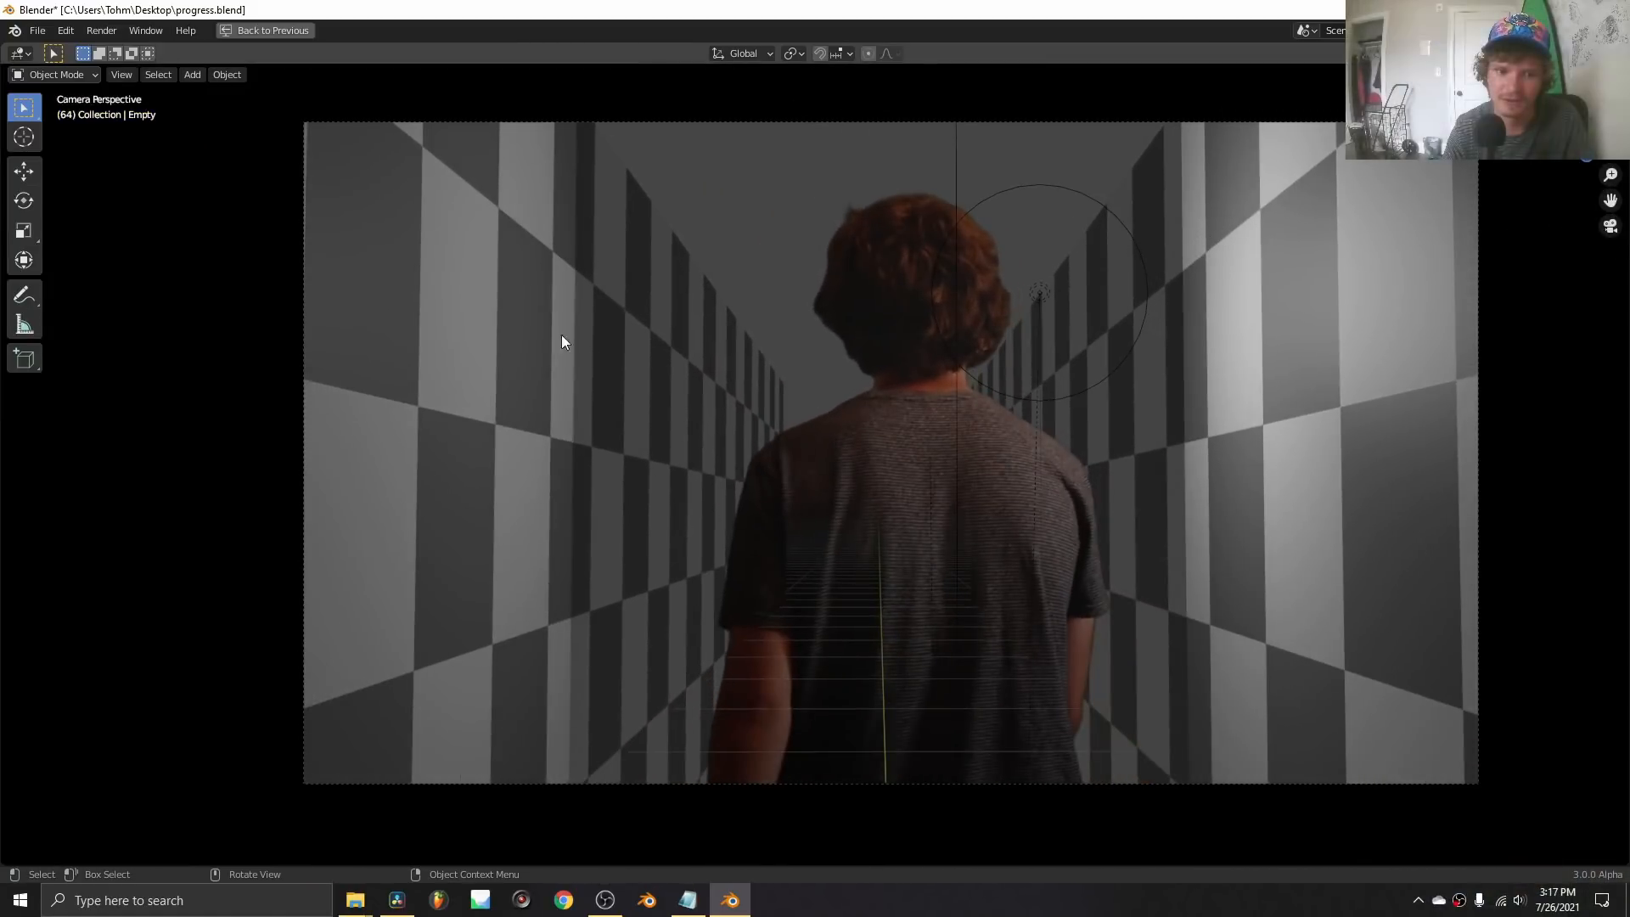
key(ctrl+space)
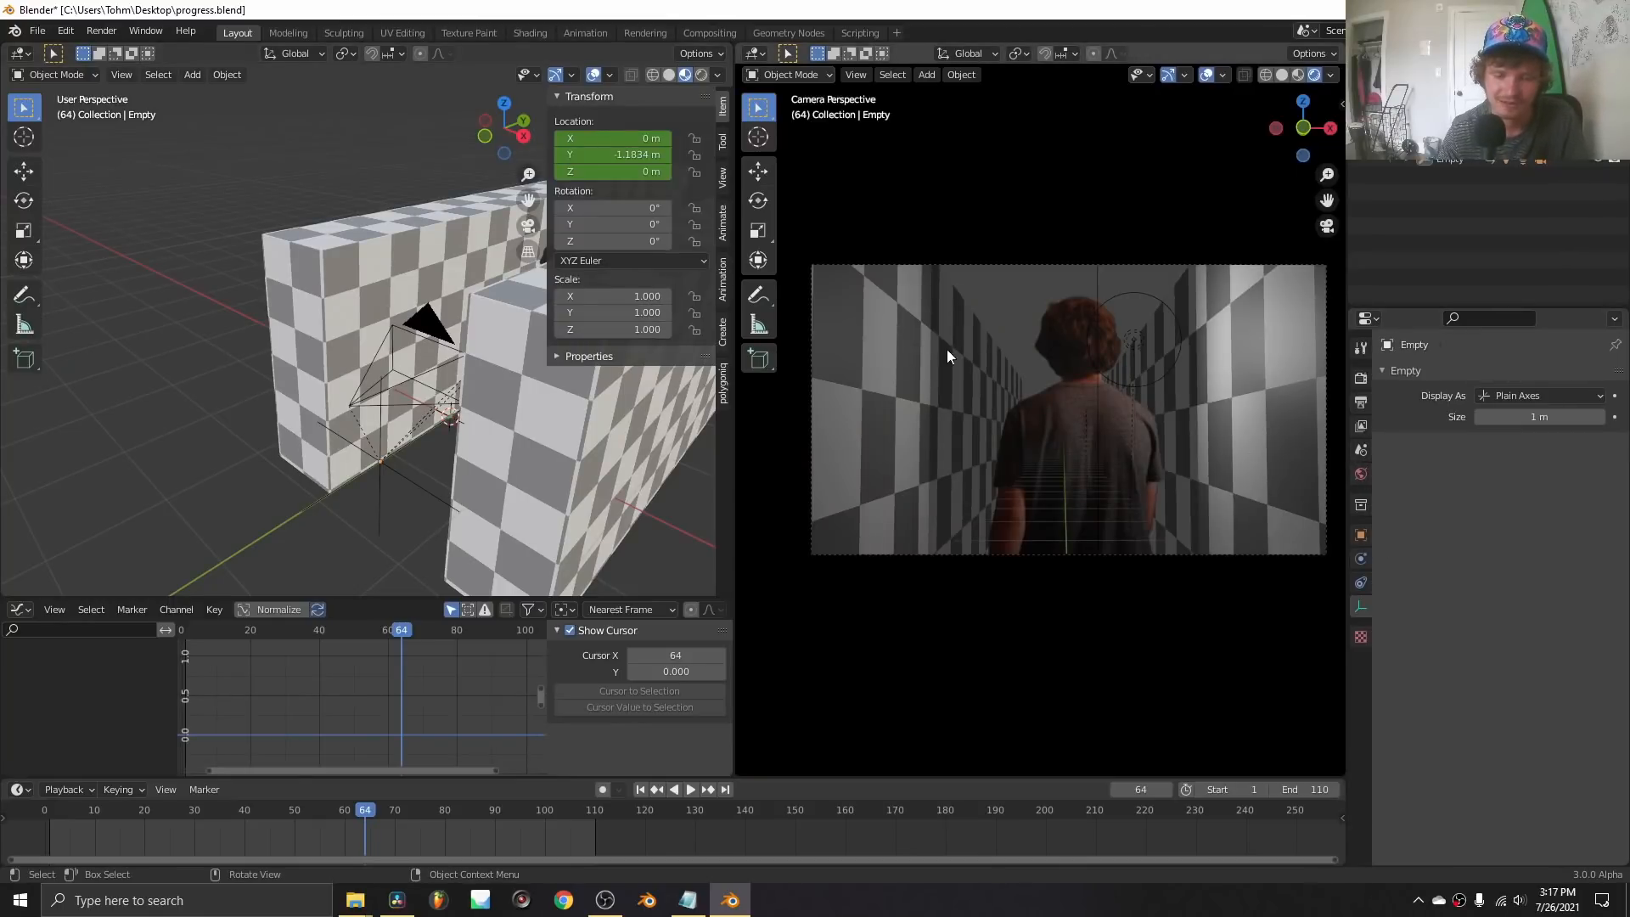
Examine the footage plane's material blend and shadow modes and play the animation to check its shadow on the walls.
middle_drag(486, 349, 512, 298)
click(512, 298)
click(1361, 677)
scroll(1509, 630, down, 12)
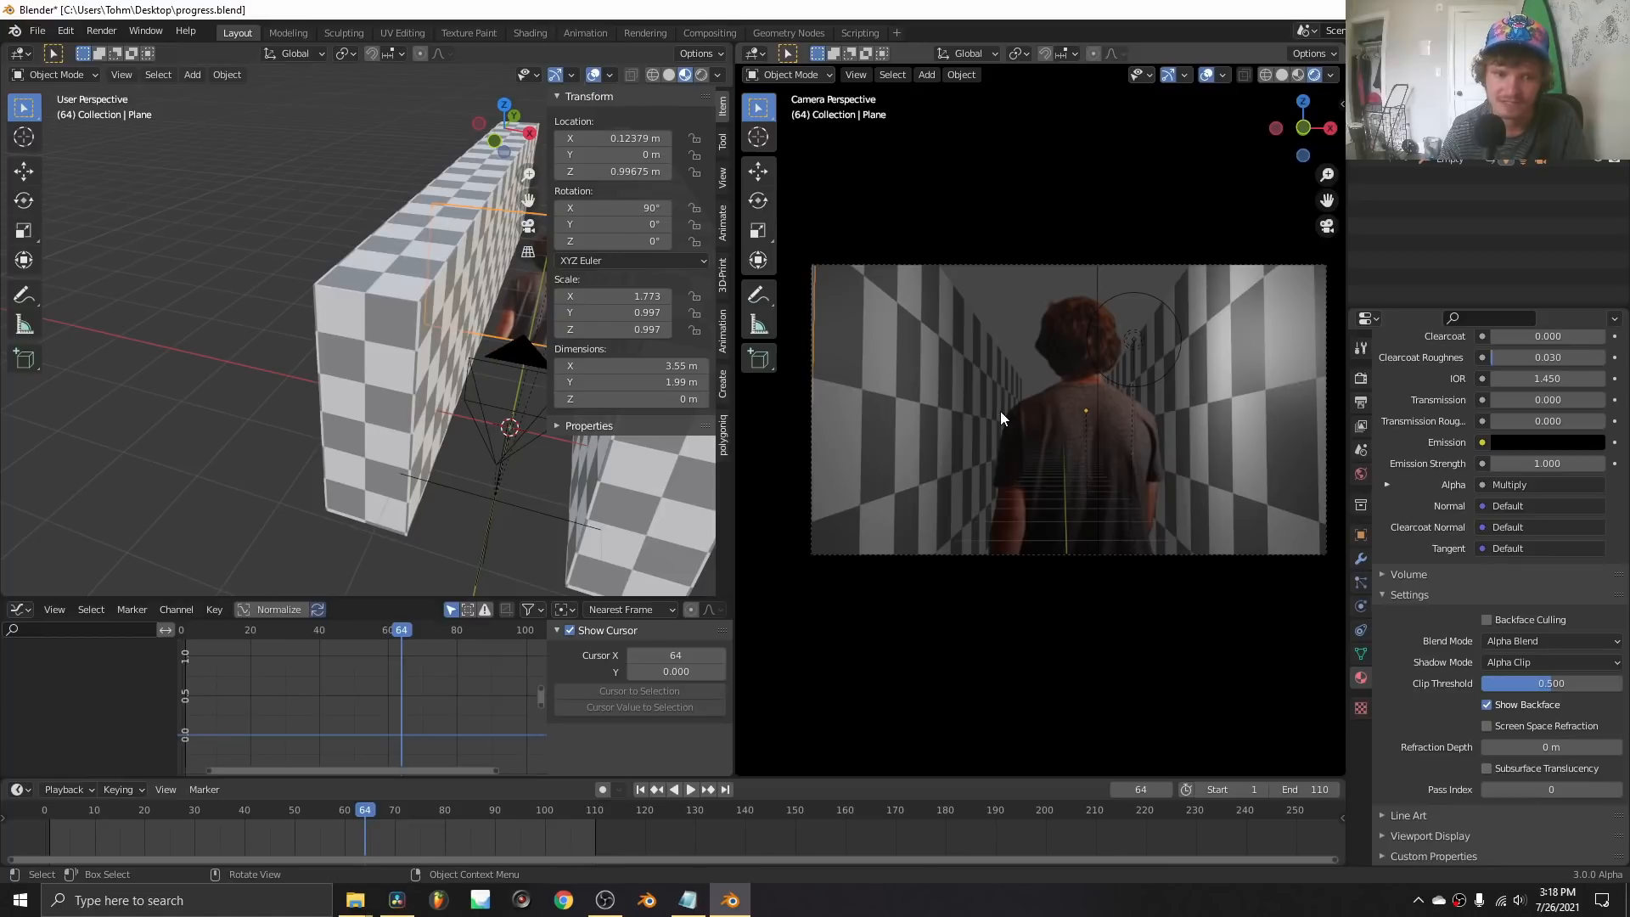
key(space)
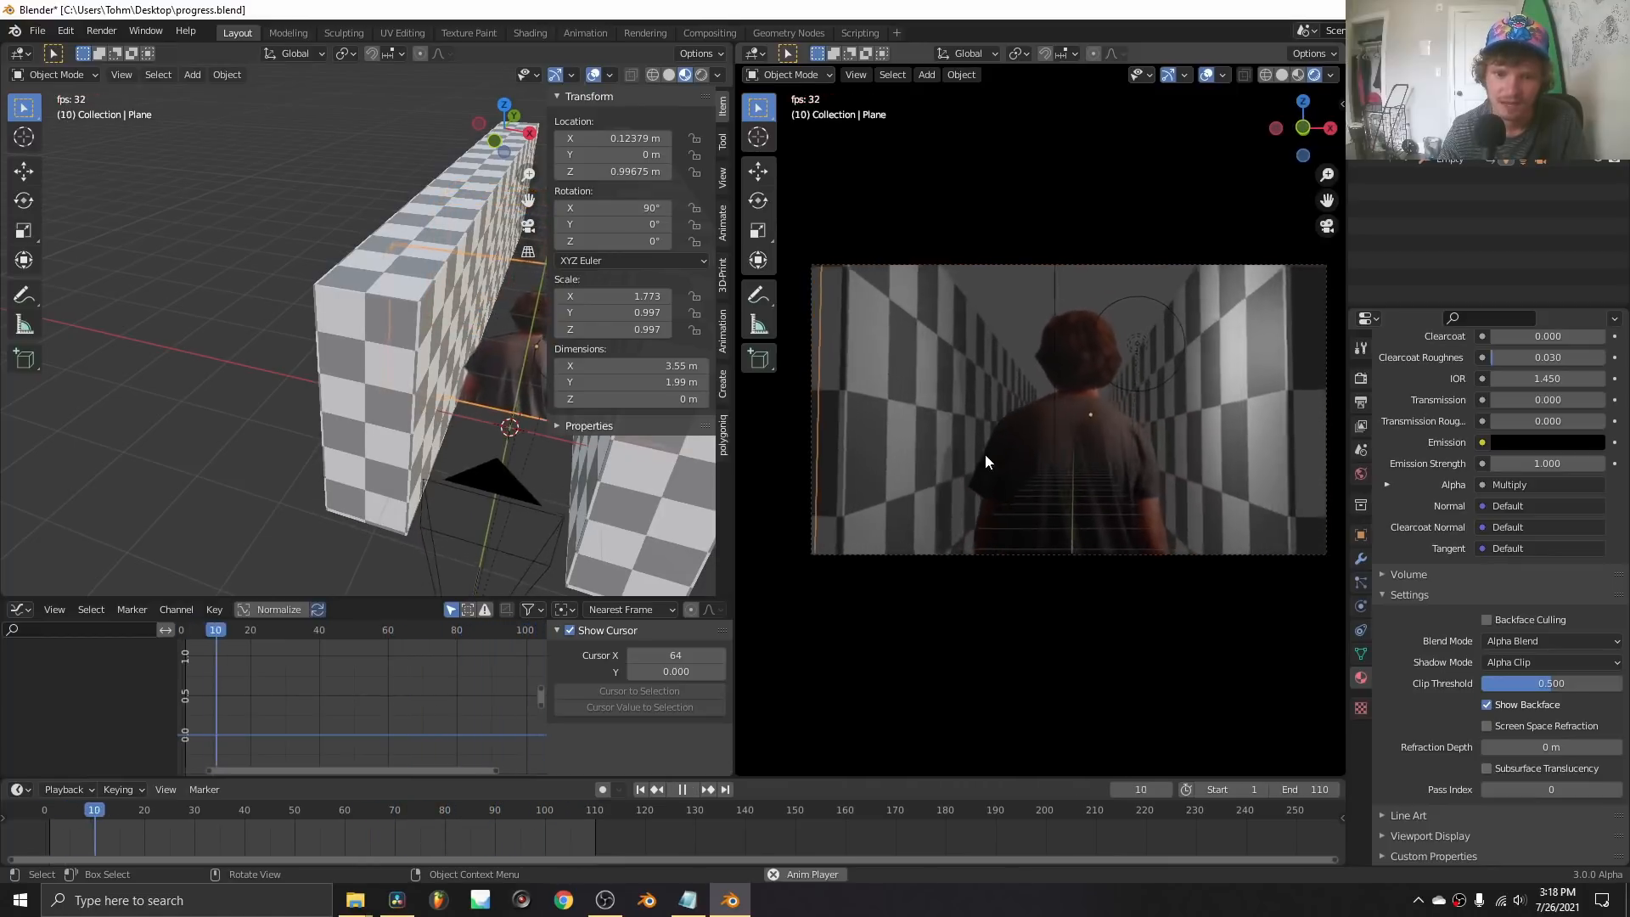
key(space)
scroll(942, 416, up, 2)
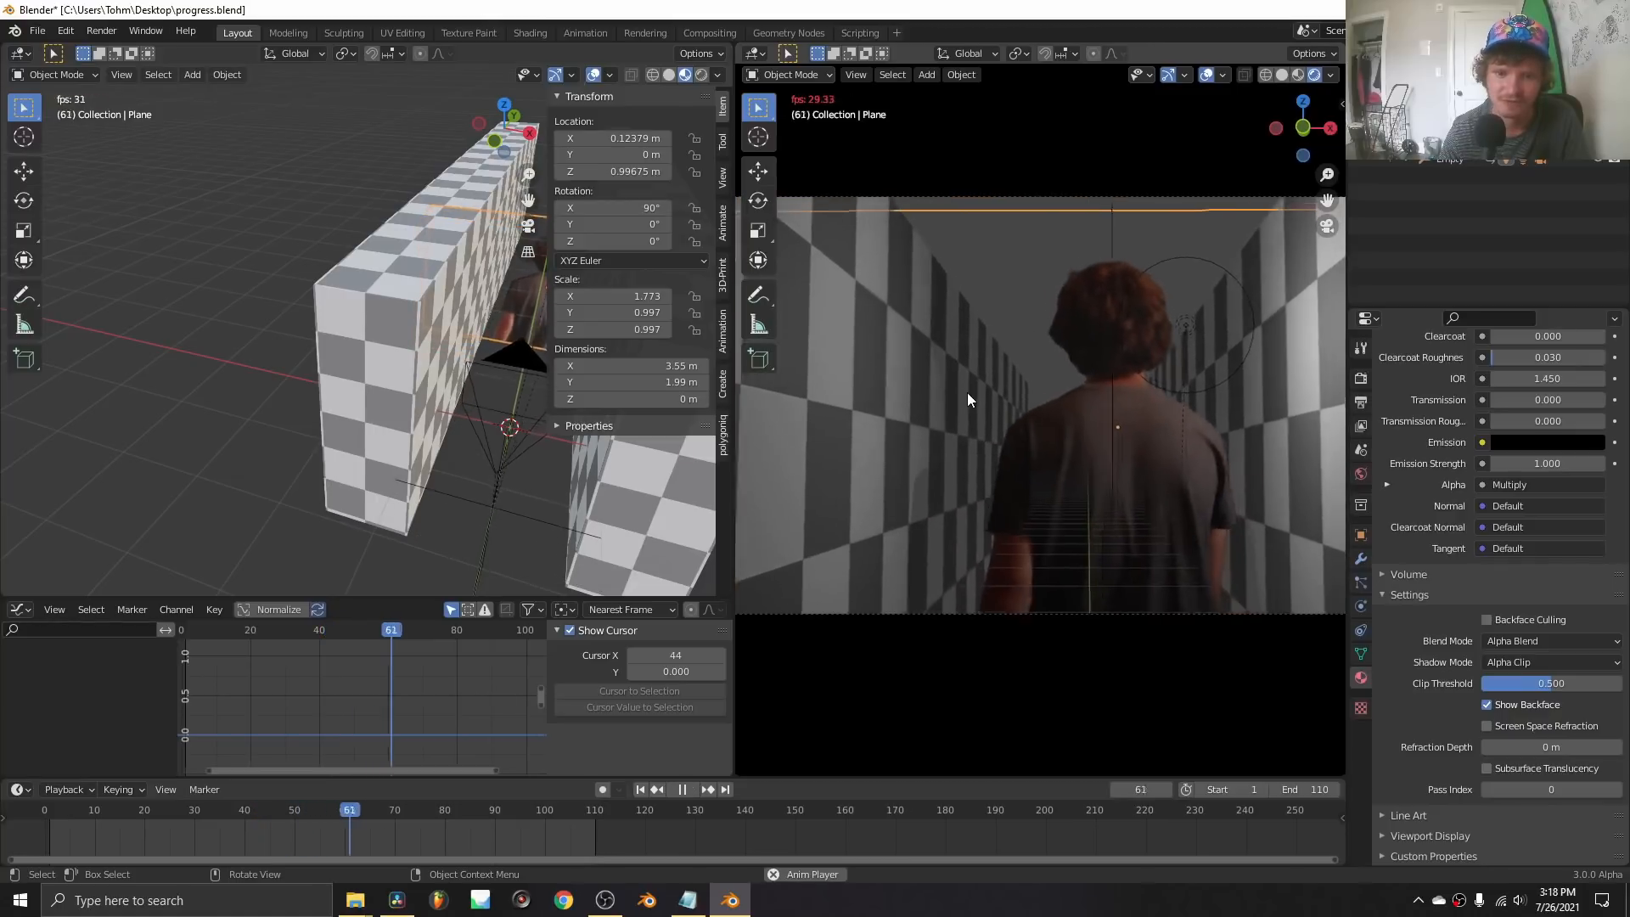
Review the rendered animation in the maximized camera view, checking the lighting and the person's shadow.
middle_drag(440, 384, 455, 363)
click(528, 227)
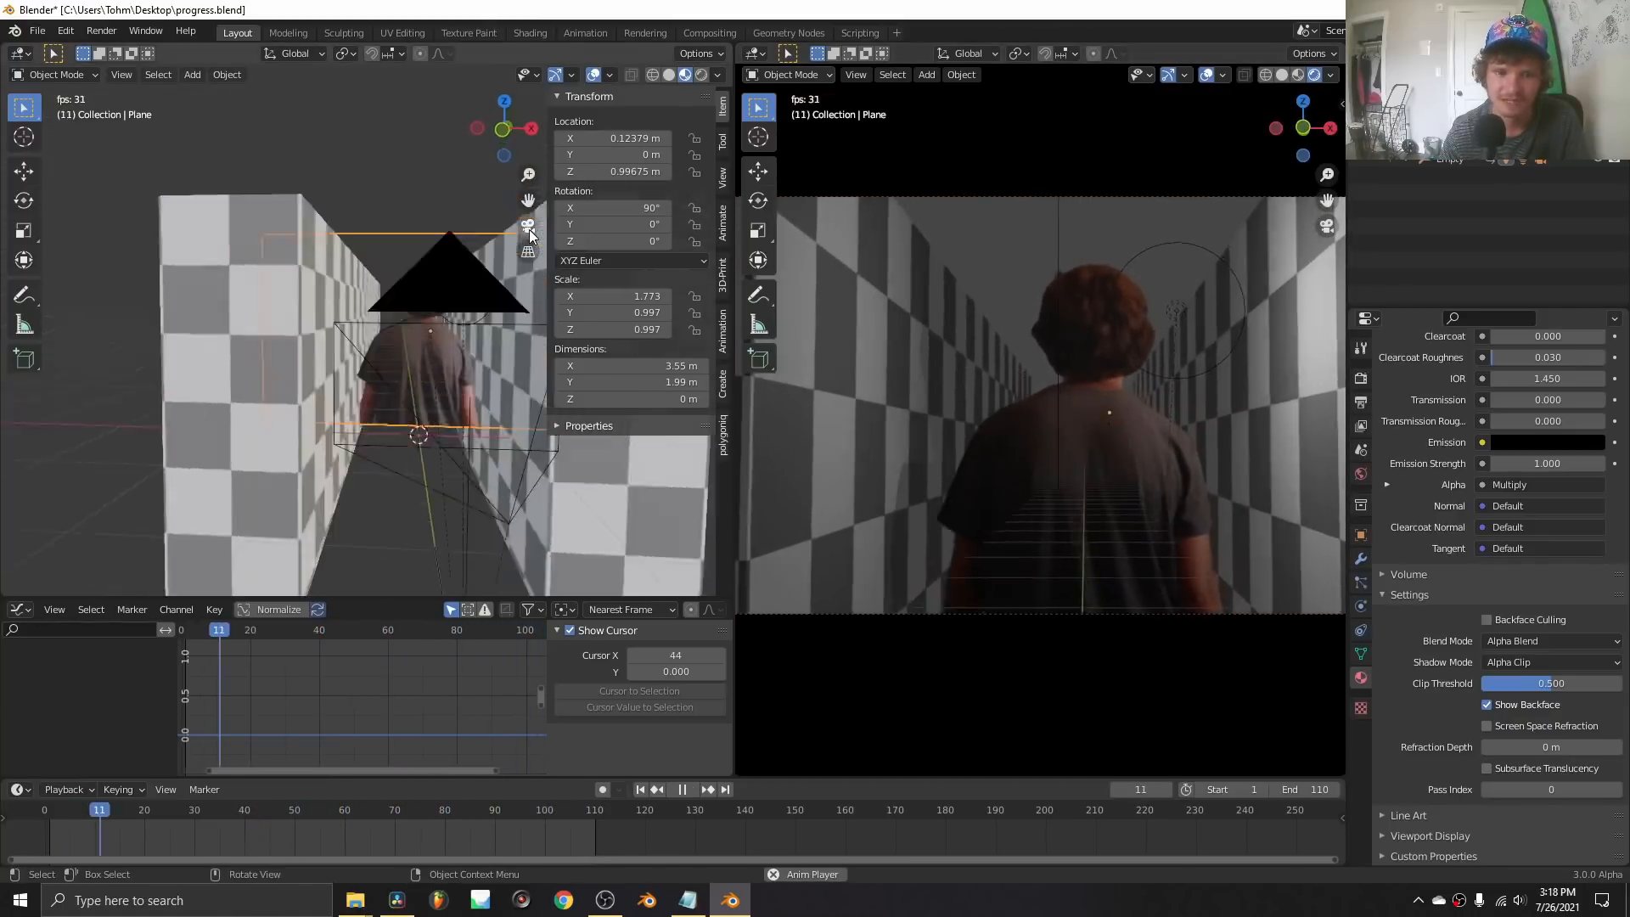
key(ctrl+space)
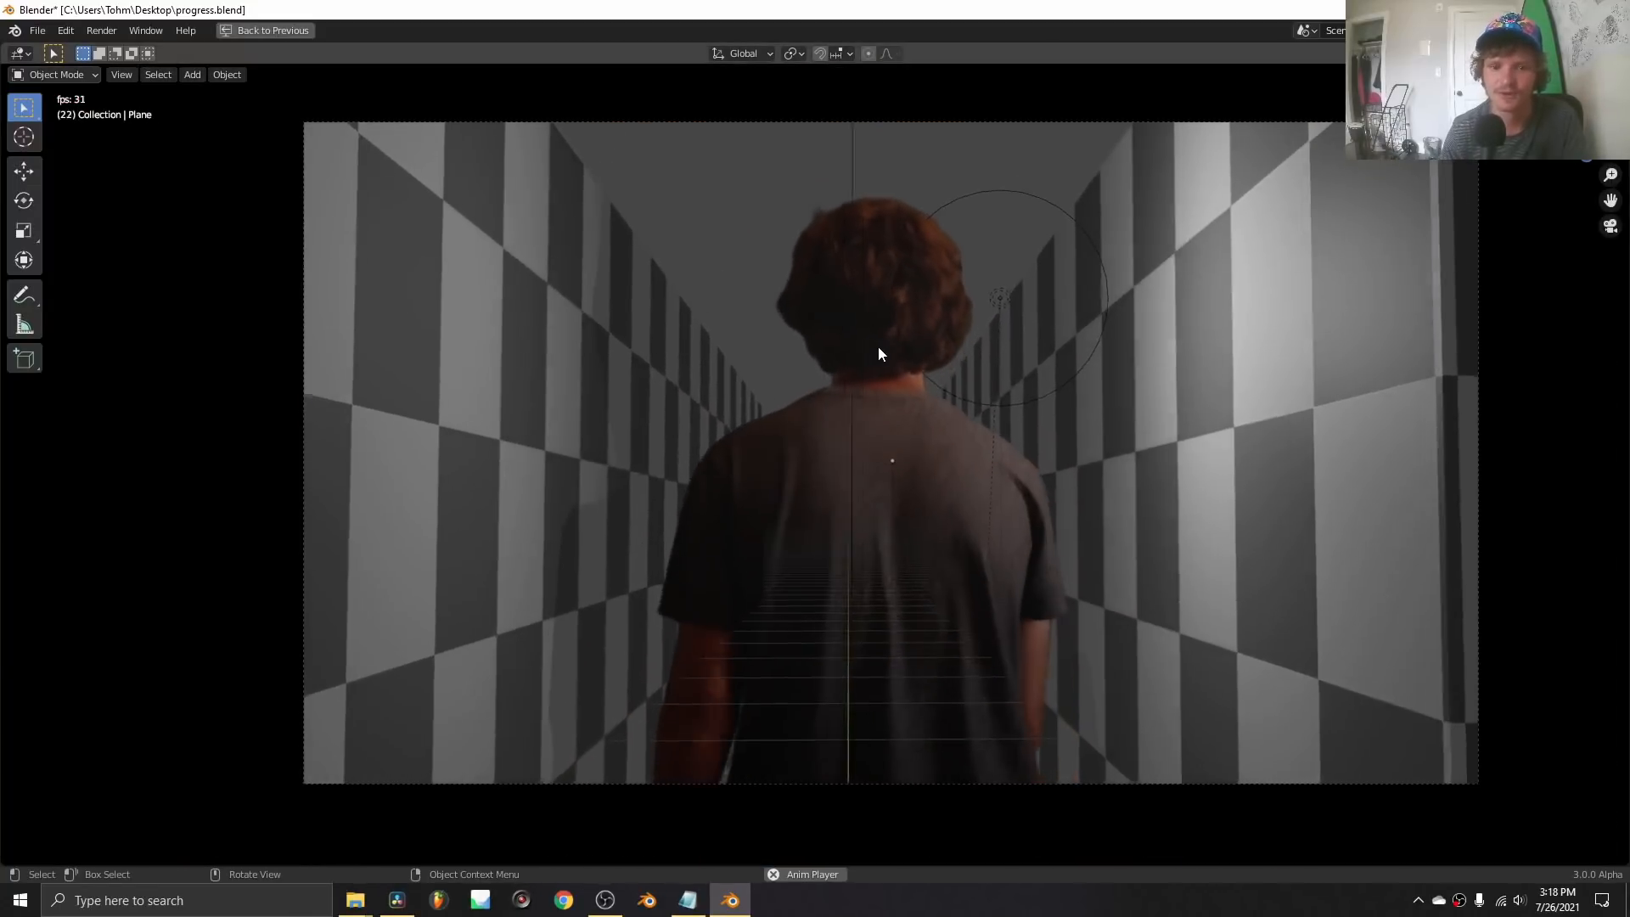
key(space)
key(space)
key(space)
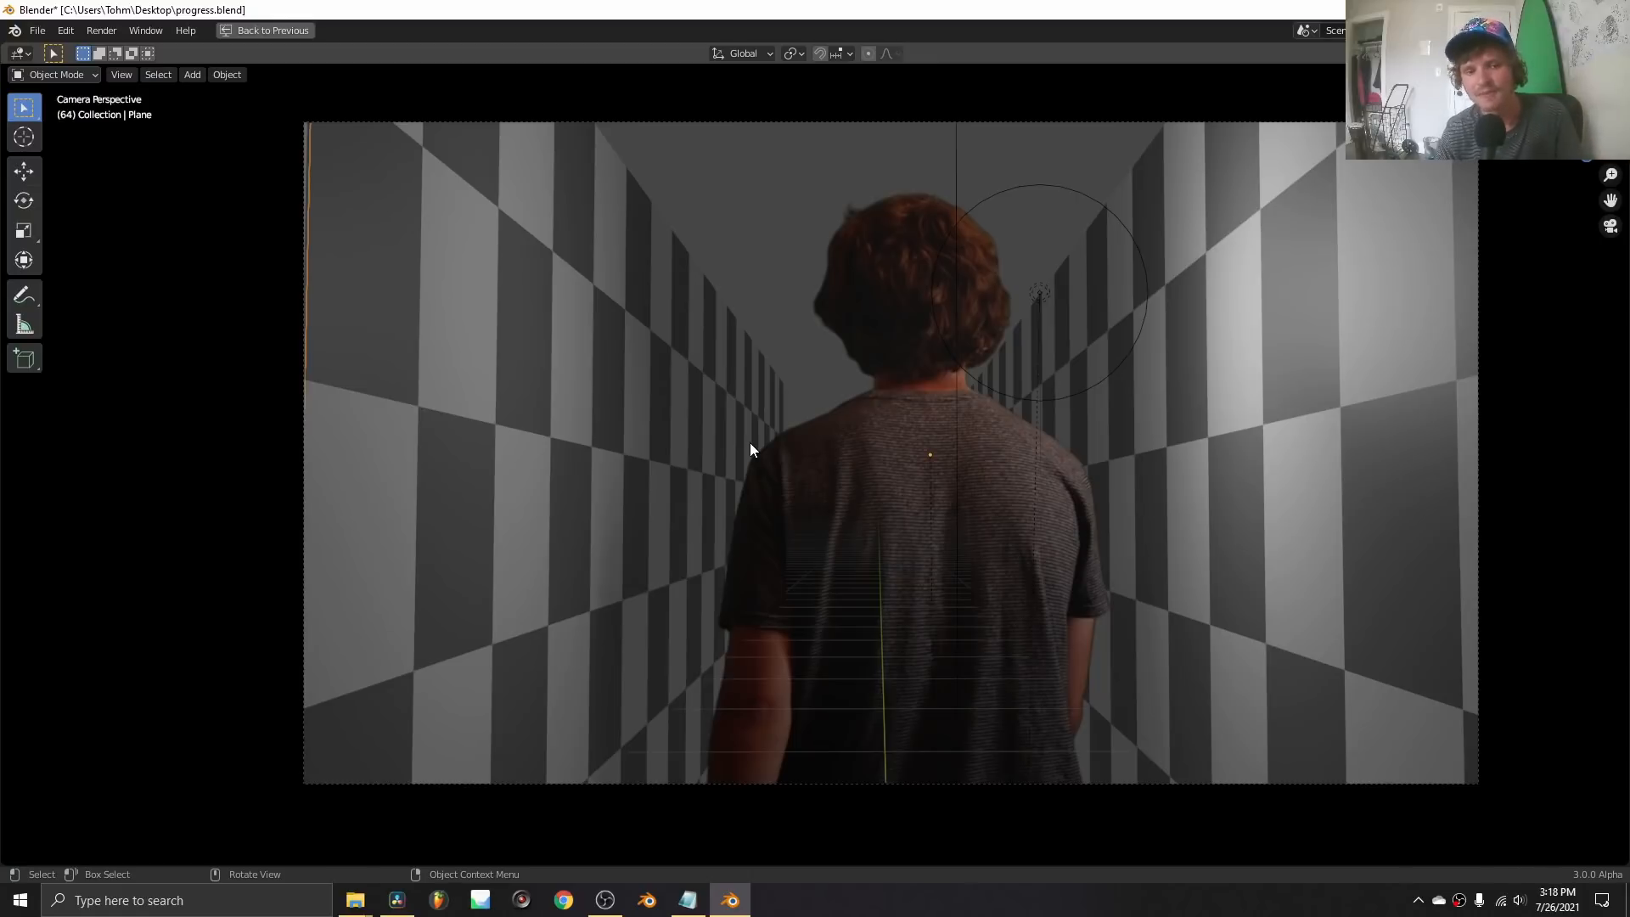
Restore the layout, save progress.blend and replay the animation from the first frame with an angled overview beside the camera view.
key(ctrl+space)
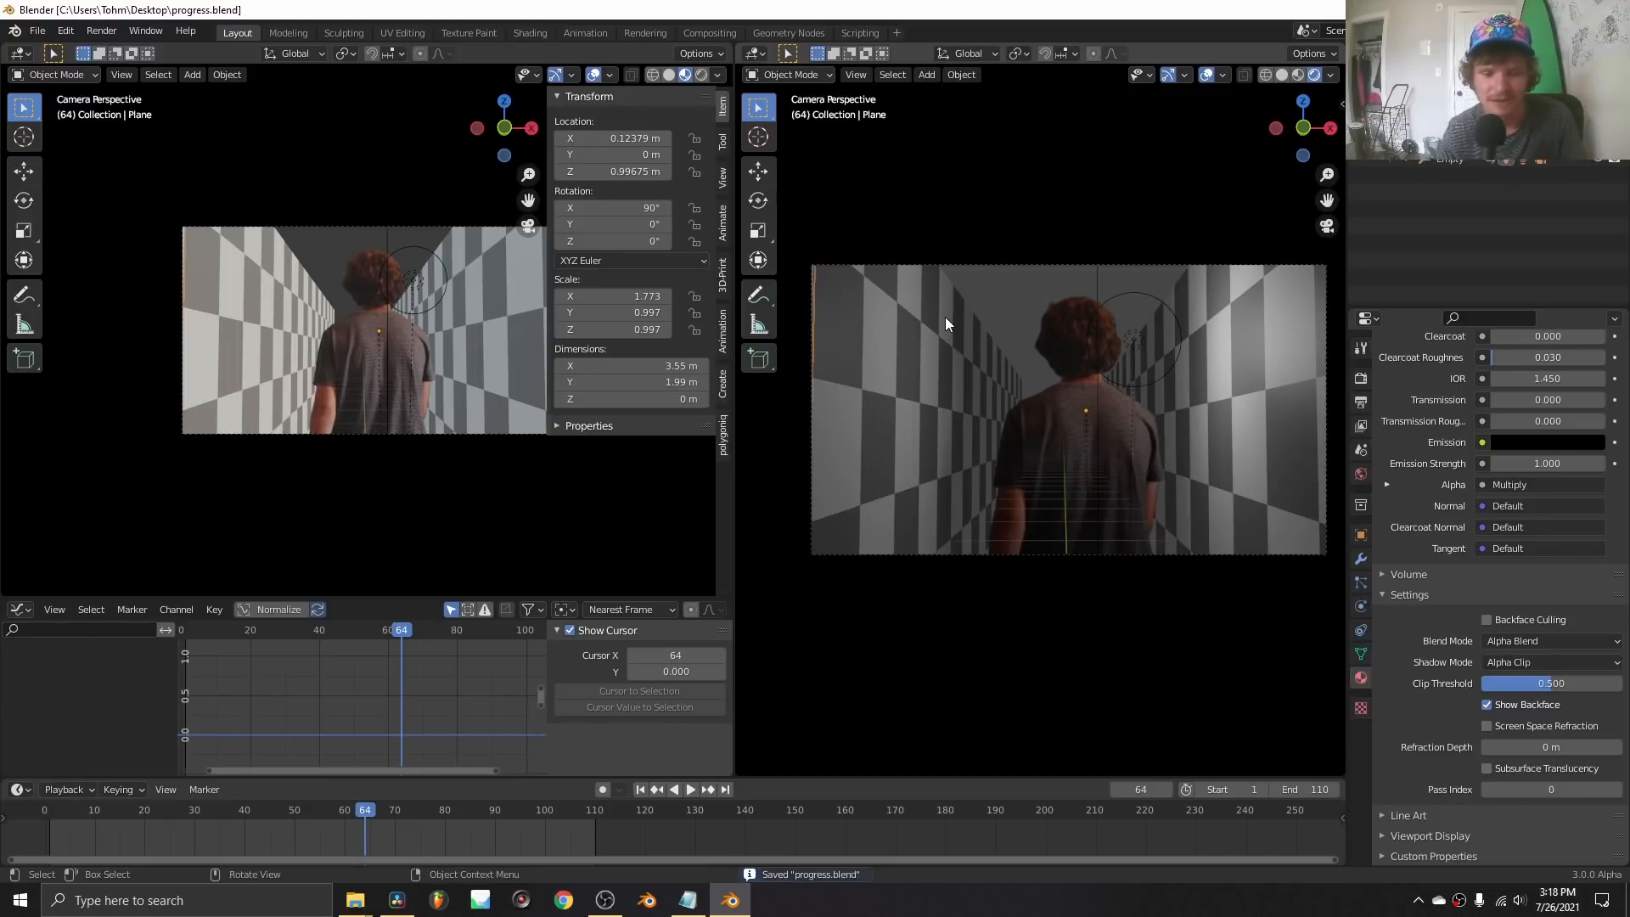
middle_drag(355, 278, 430, 343)
key(shift+Left)
key(space)
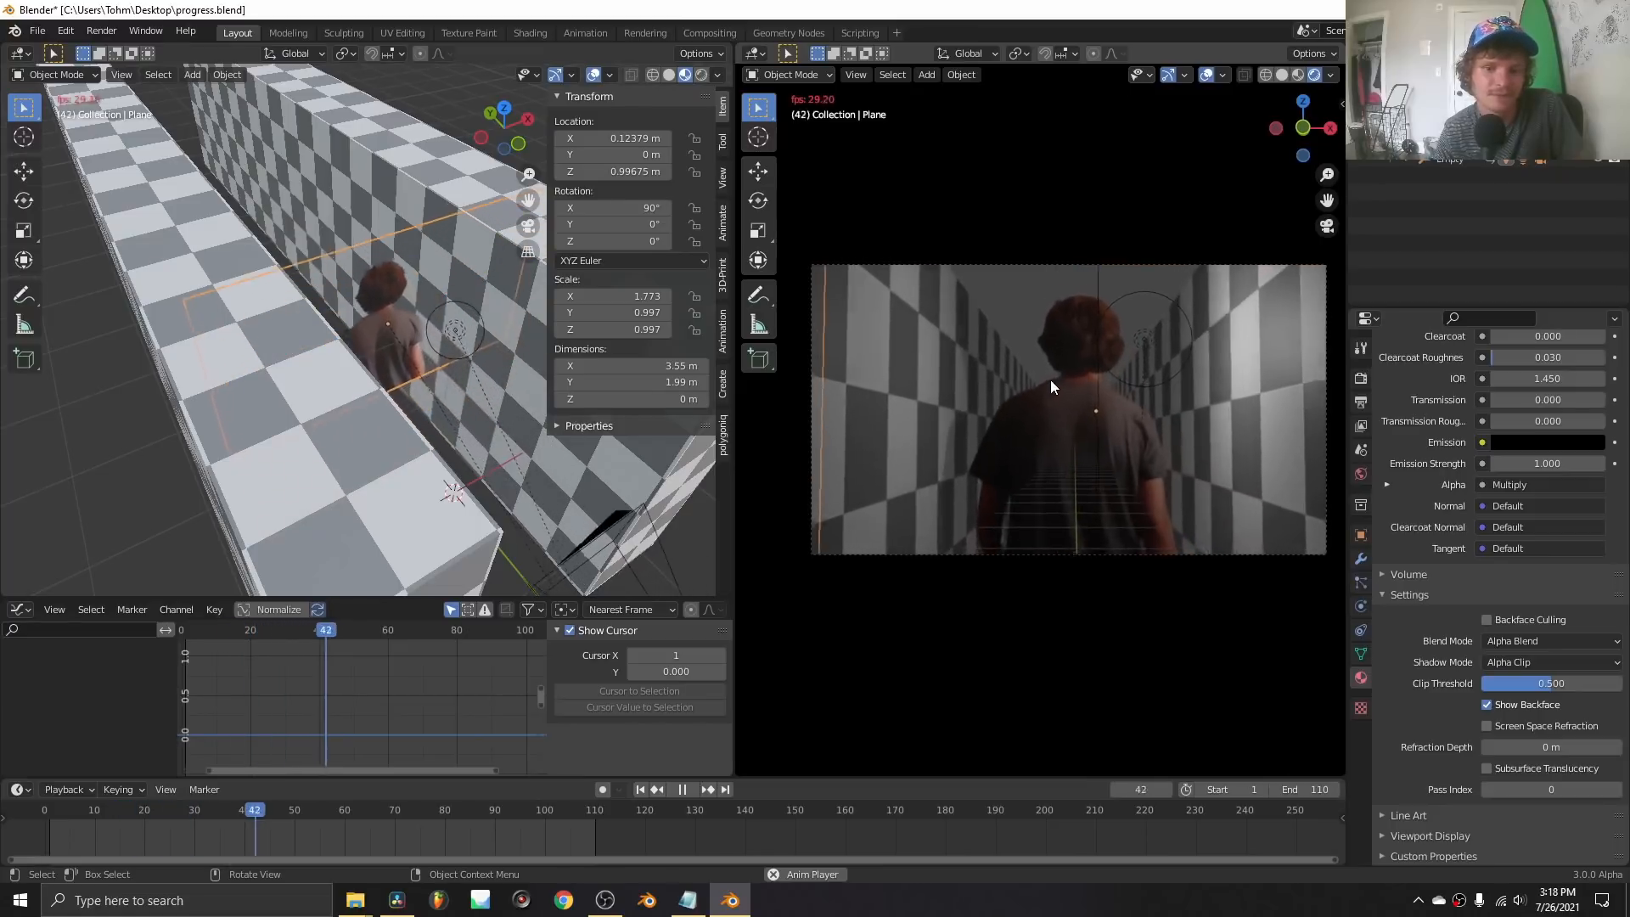
key(space)
click(604, 902)
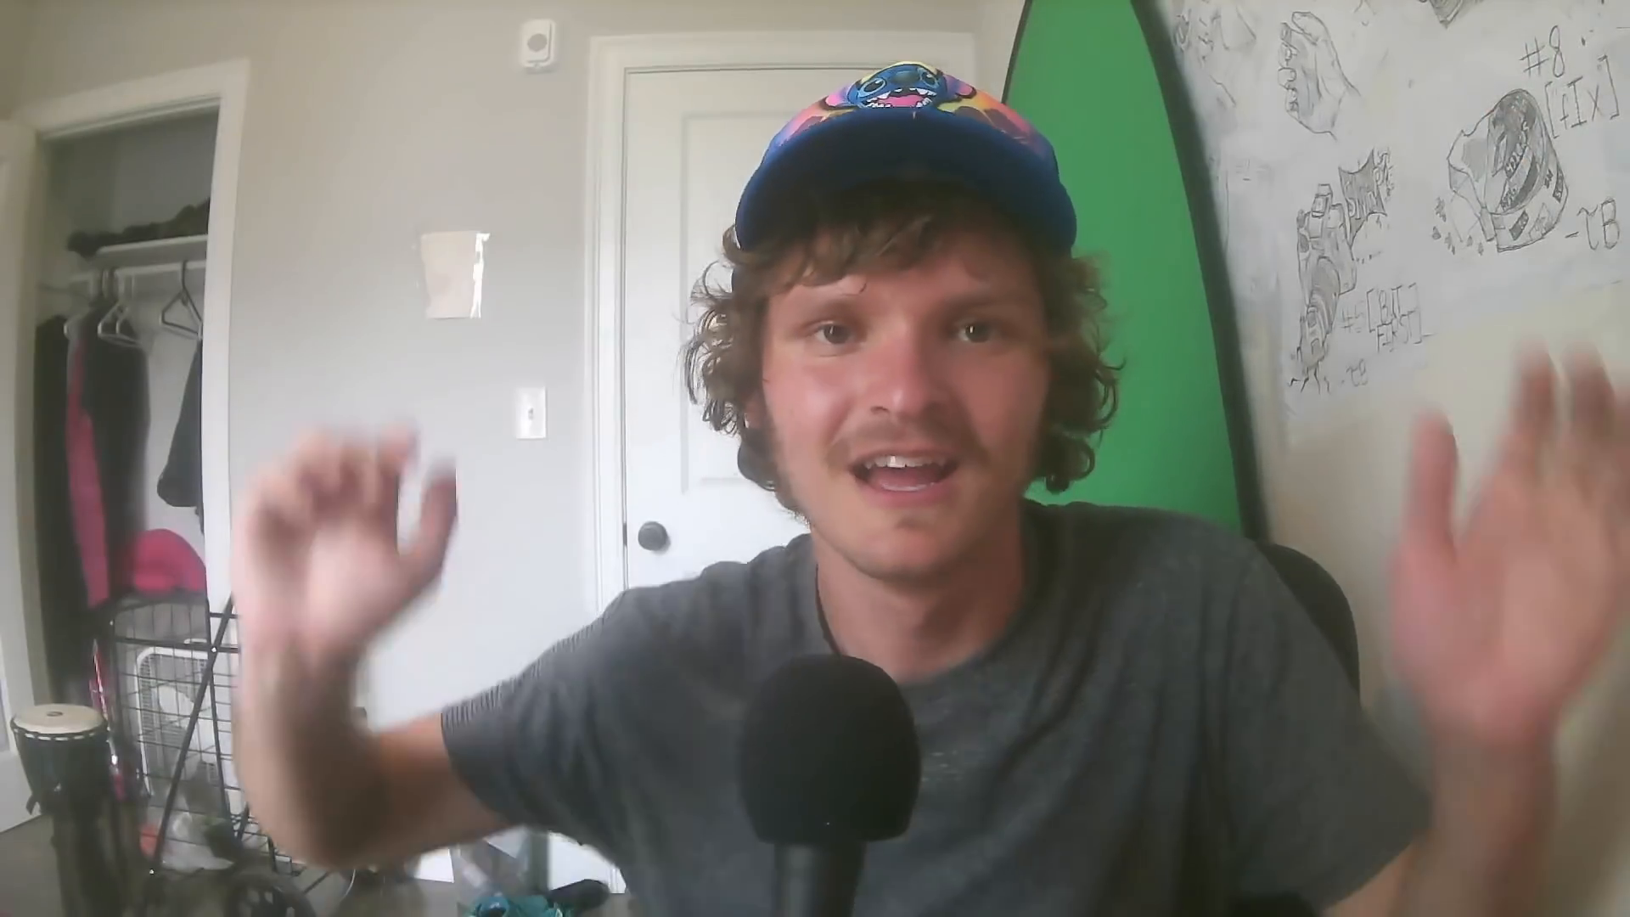